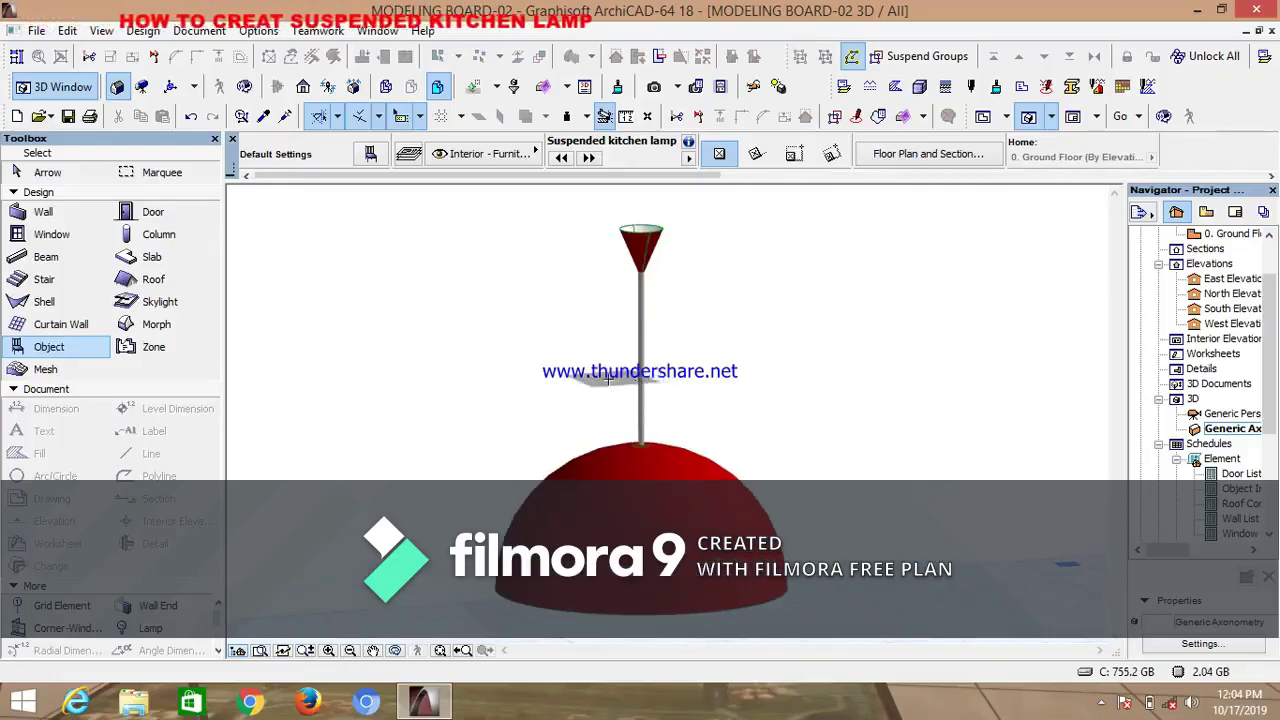
# Examine the finished suspended lamp's dome shade, hanging rod and overall shape in the 3D view
pyautogui.scroll(3, 646, 444)
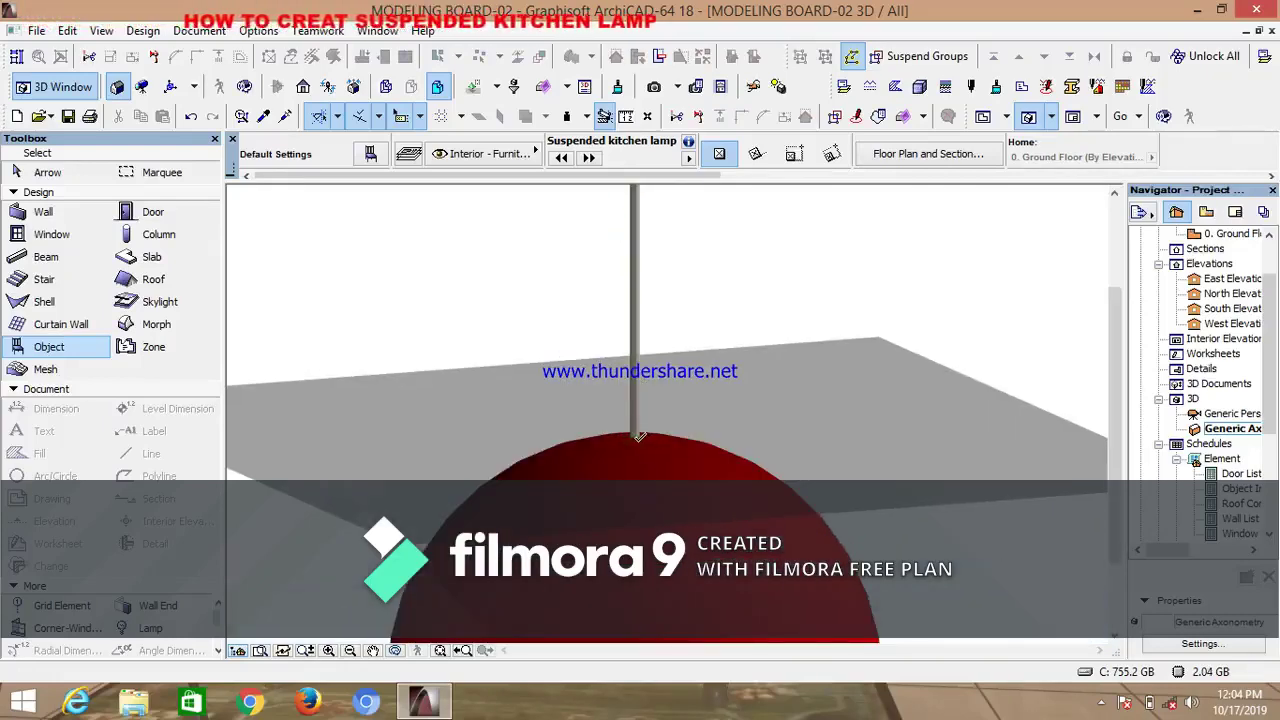
pyautogui.scroll(-2, 644, 430)
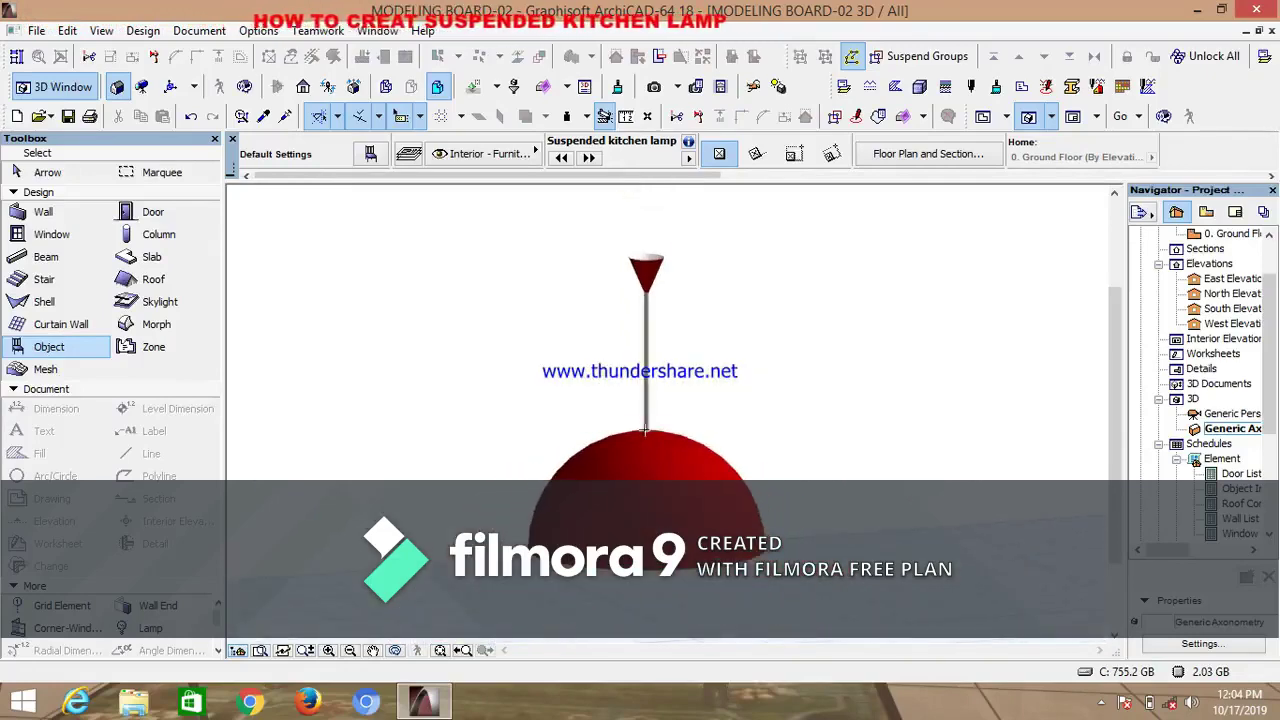
pyautogui.scroll(3, 647, 424)
pyautogui.scroll(-2, 684, 406)
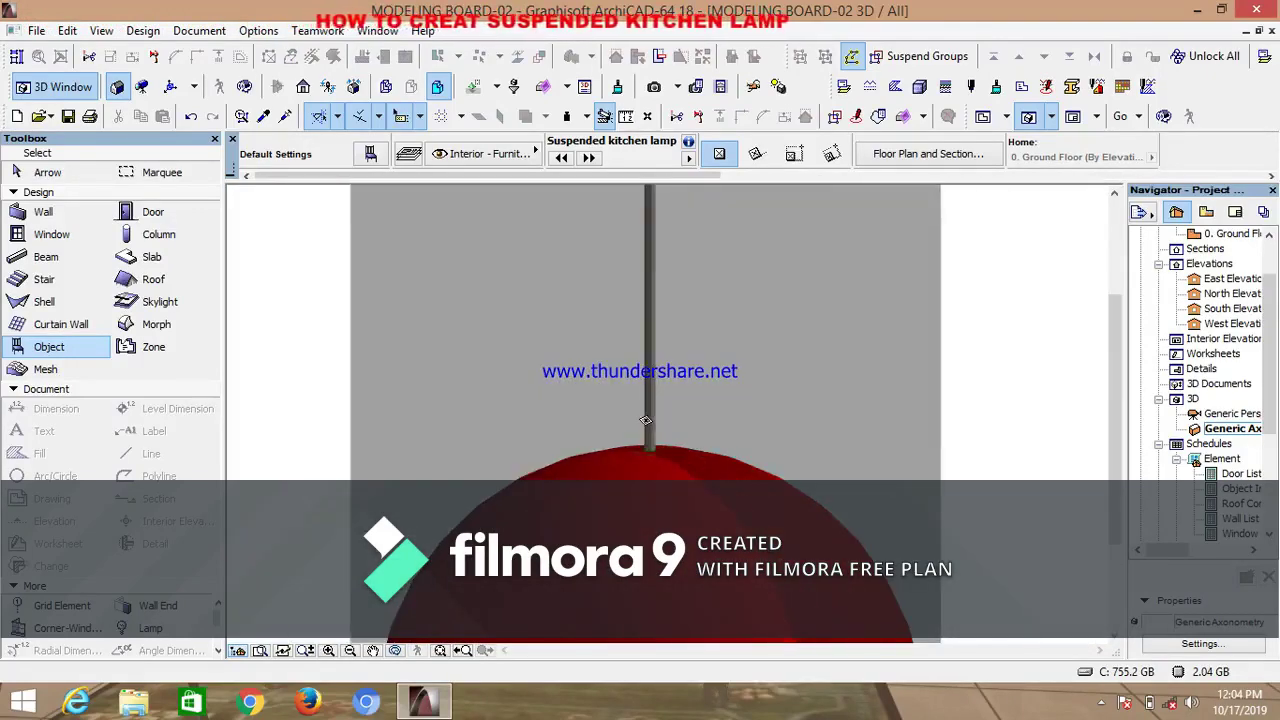
pyautogui.scroll(-1, 665, 405)
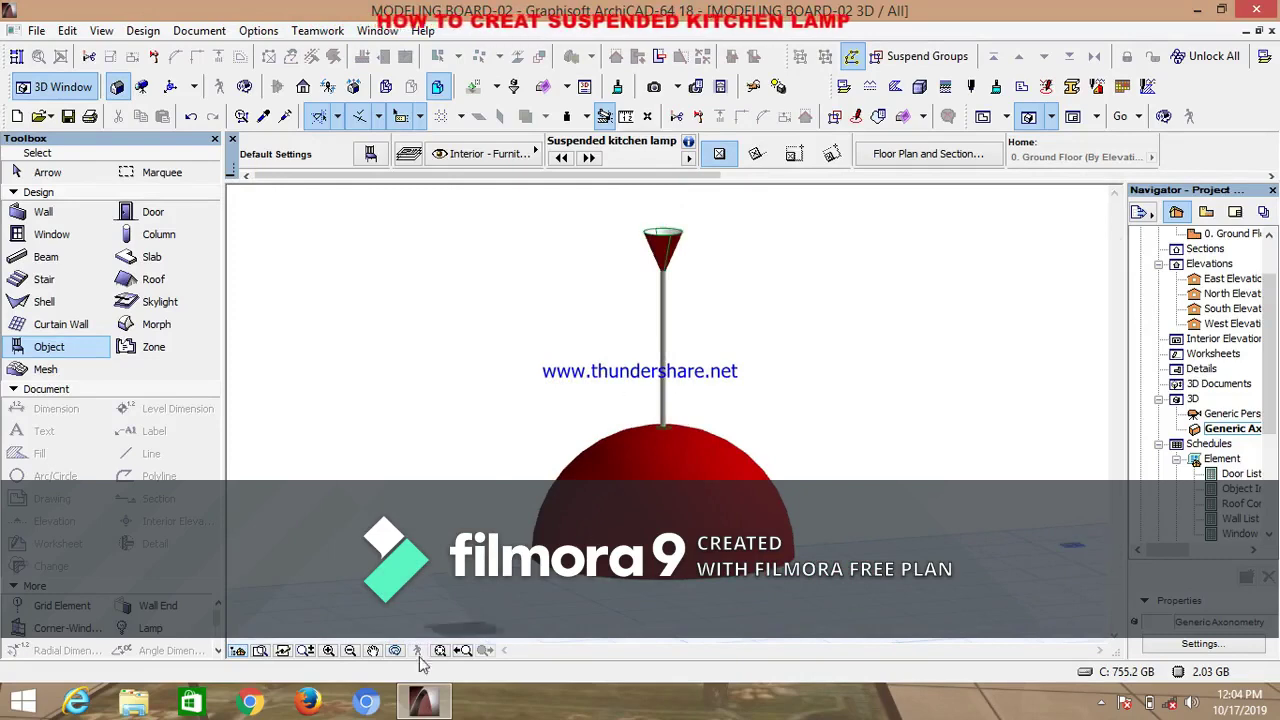
pyautogui.keyDown('shift'); pyautogui.moveTo(466, 614); pyautogui.dragTo(718, 431, button='middle'); pyautogui.keyUp('shift')
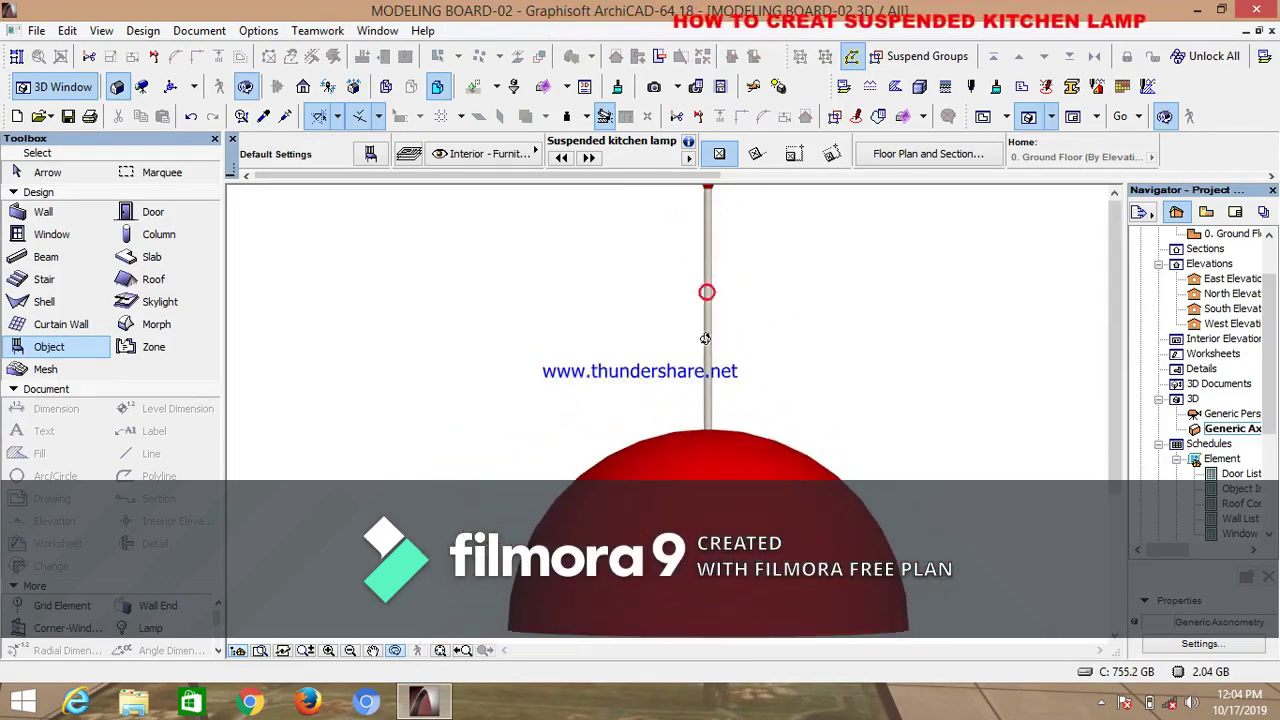
pyautogui.scroll(-2, 707, 406)
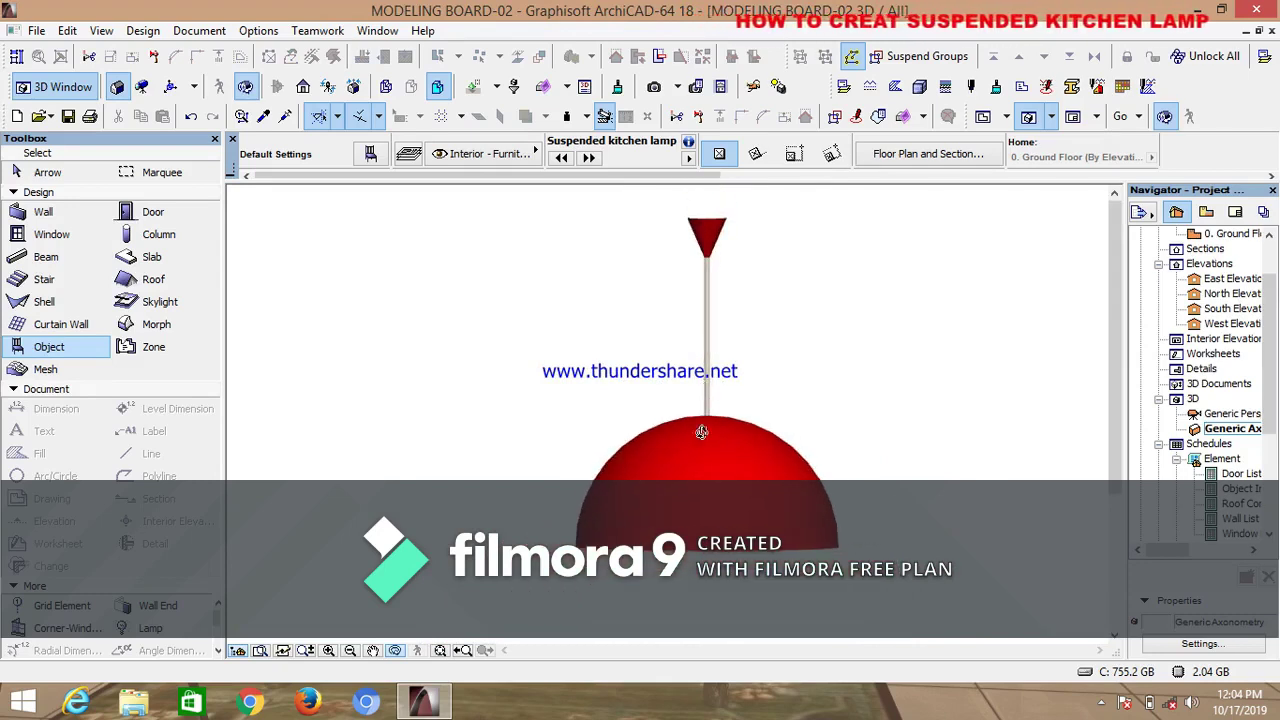
pyautogui.click(396, 651)
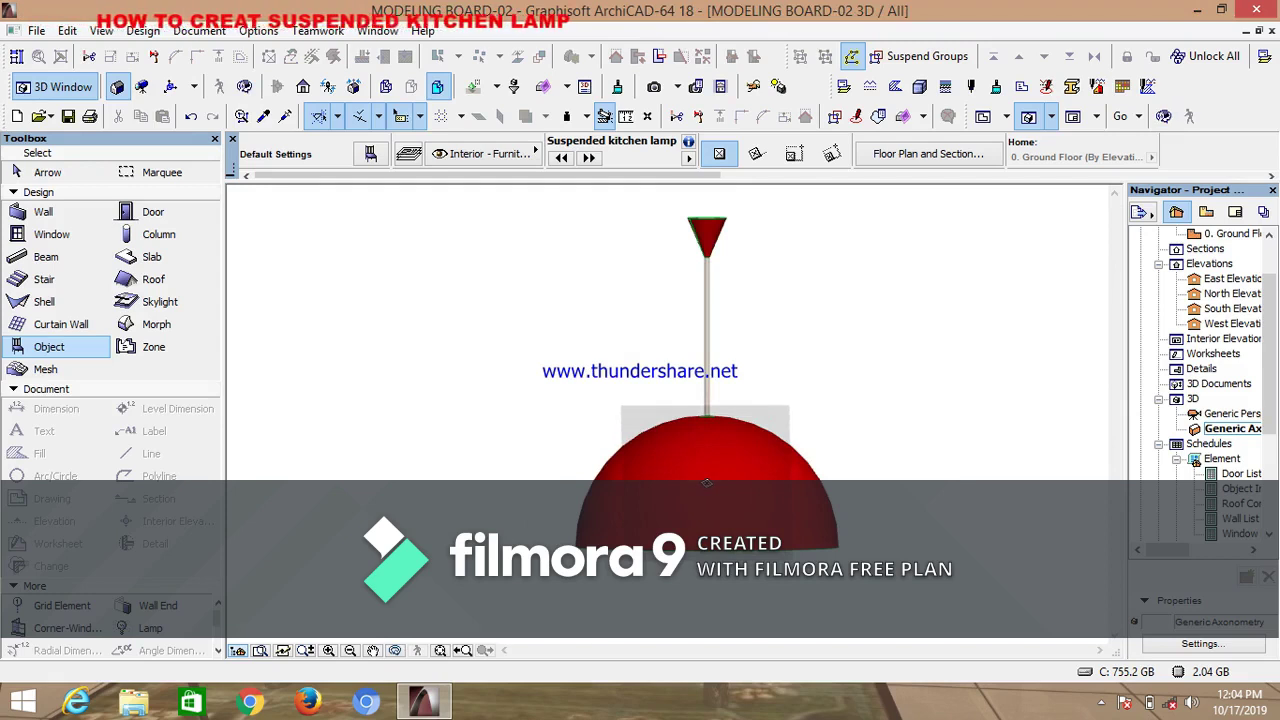
pyautogui.scroll(2, 706, 483)
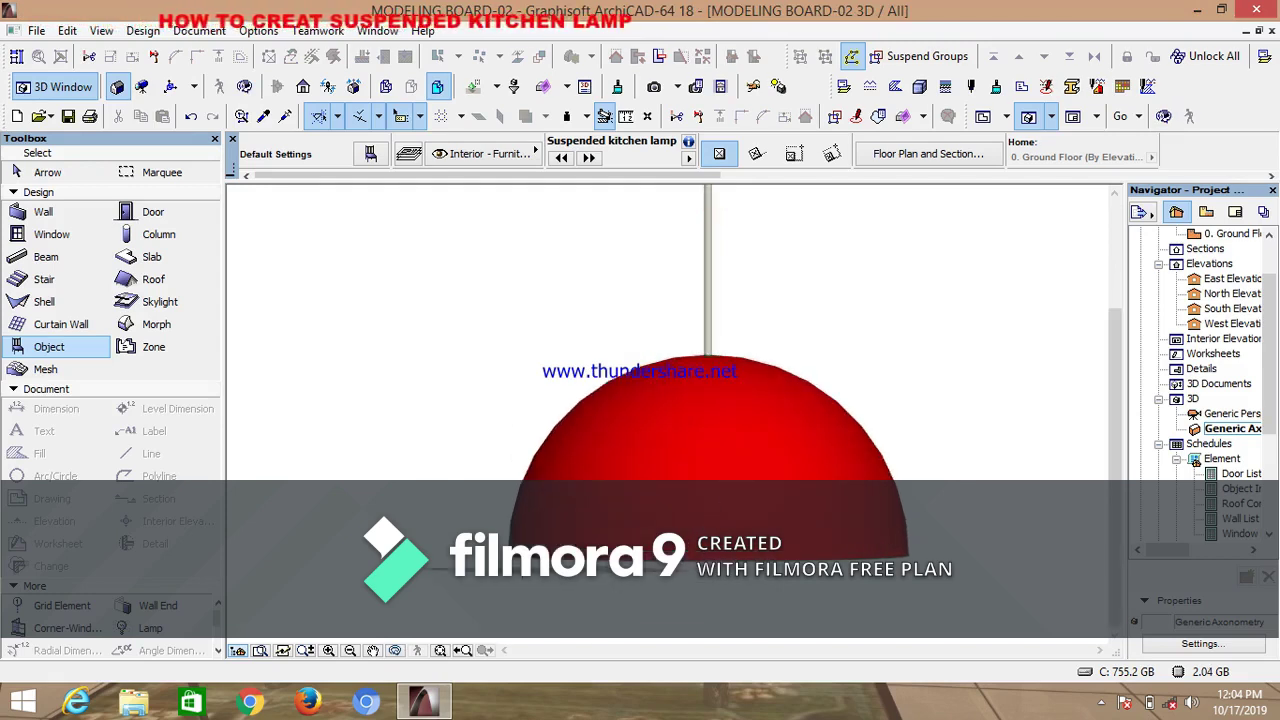
pyautogui.moveTo(866, 425)
pyautogui.mouseDown()
pyautogui.moveTo(683, 340)
pyautogui.moveTo(600, 400)
pyautogui.moveTo(555, 421)
pyautogui.moveTo(553, 408)
pyautogui.moveTo(669, 449)
pyautogui.mouseUp()
pyautogui.scroll(-3, 686, 451)
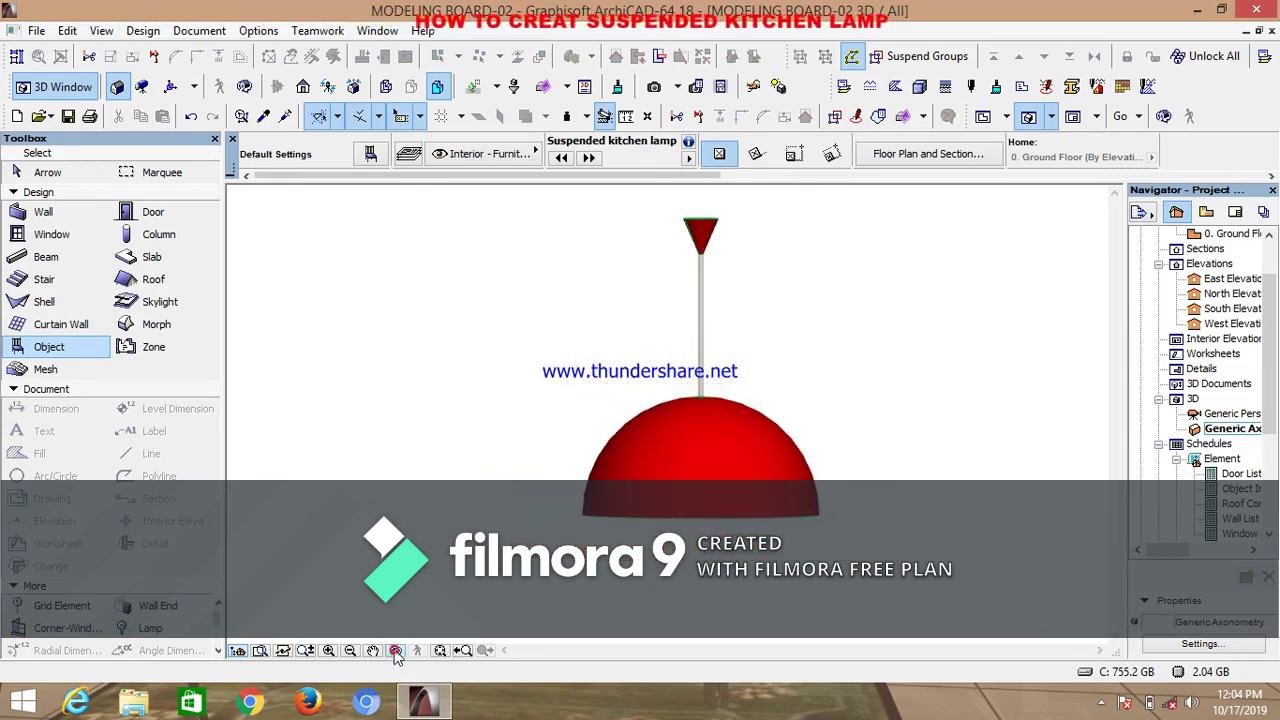
# Inspect the bulb inside the dome shade and the cone-shaped mount at the rod's upper end in 3D
pyautogui.moveTo(761, 475); pyautogui.dragTo(674, 409)
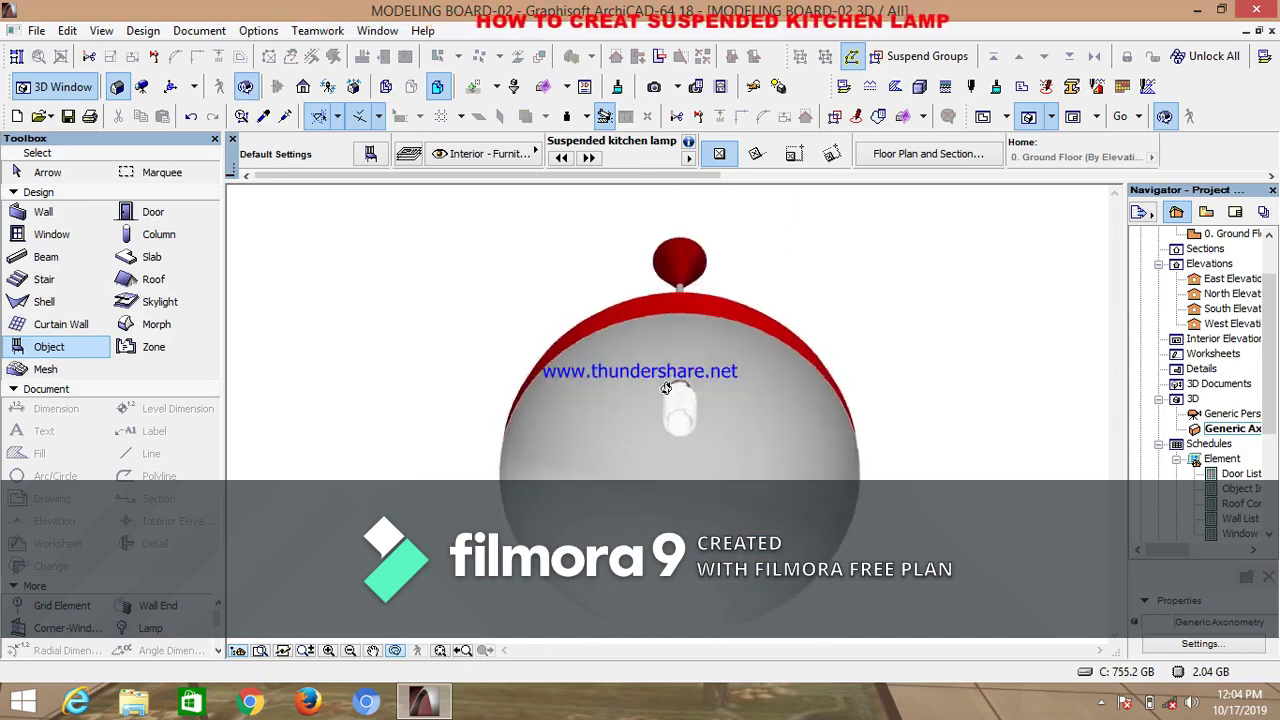
pyautogui.scroll(3, 689, 401)
pyautogui.scroll(5, 689, 401)
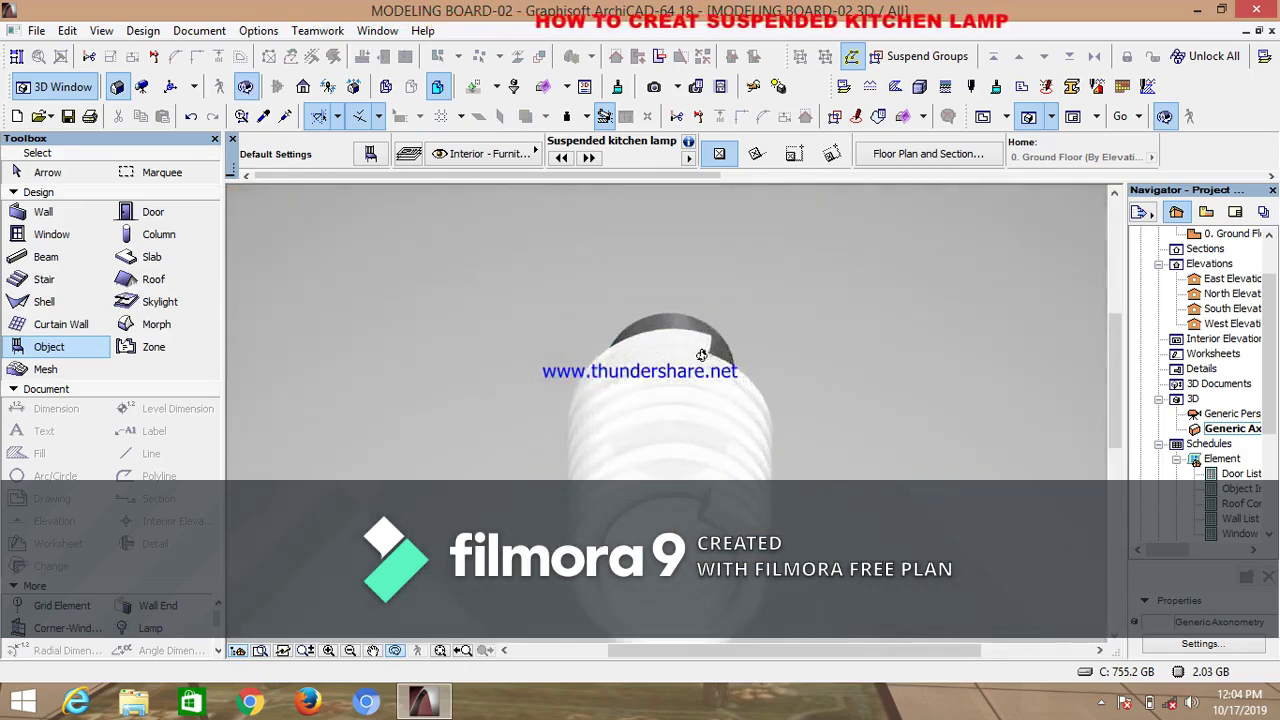
pyautogui.moveTo(674, 407); pyautogui.dragTo(665, 233)
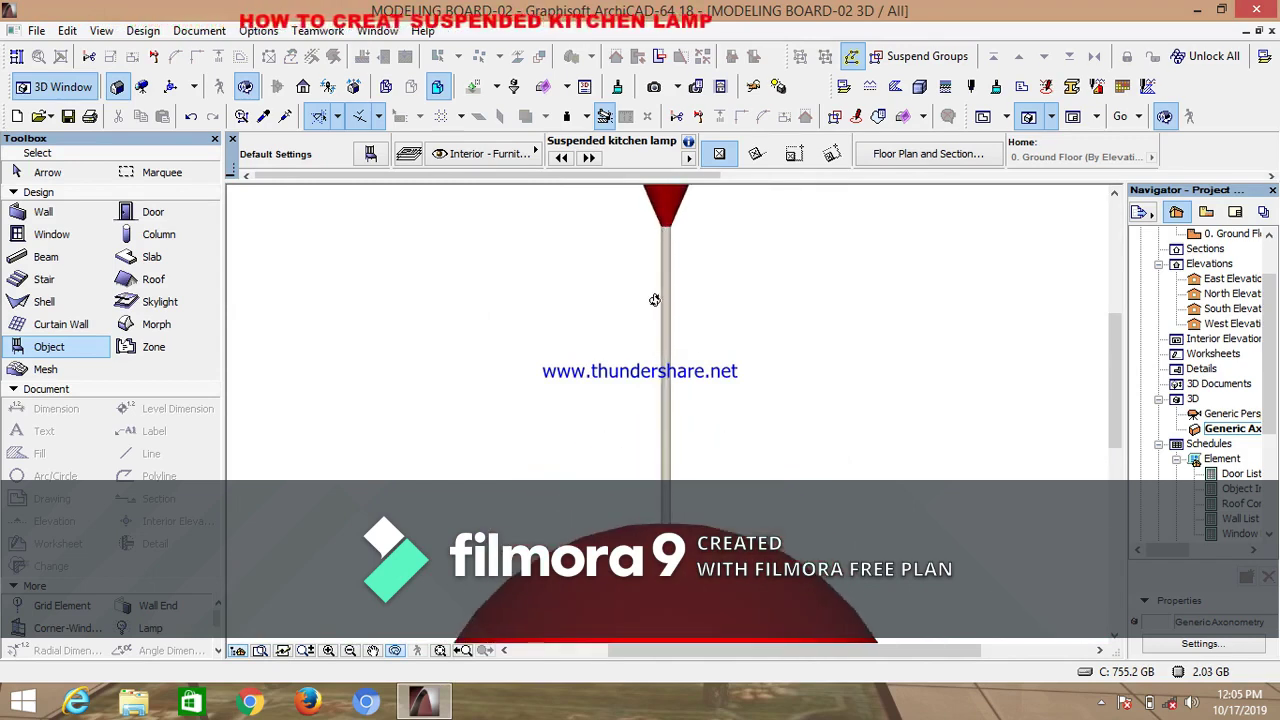
pyautogui.moveTo(675, 288); pyautogui.dragTo(667, 230)
pyautogui.moveTo(650, 497); pyautogui.dragTo(661, 287)
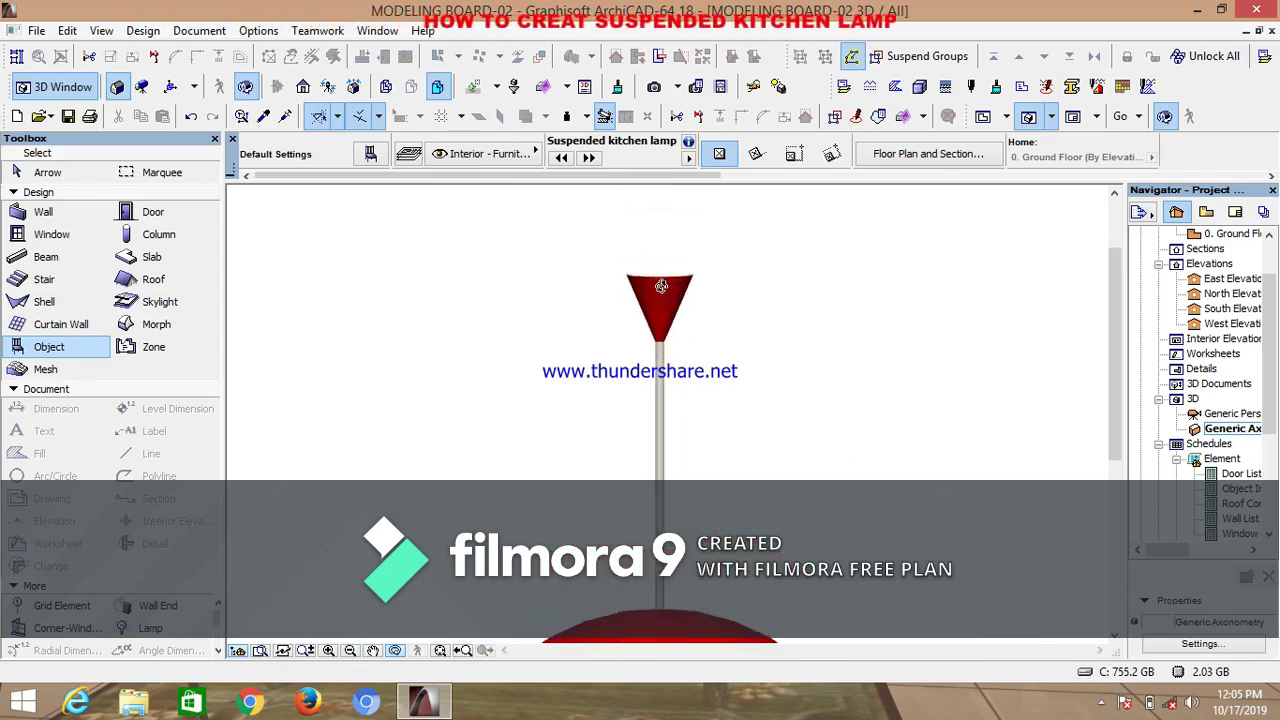
pyautogui.scroll(2, 654, 306)
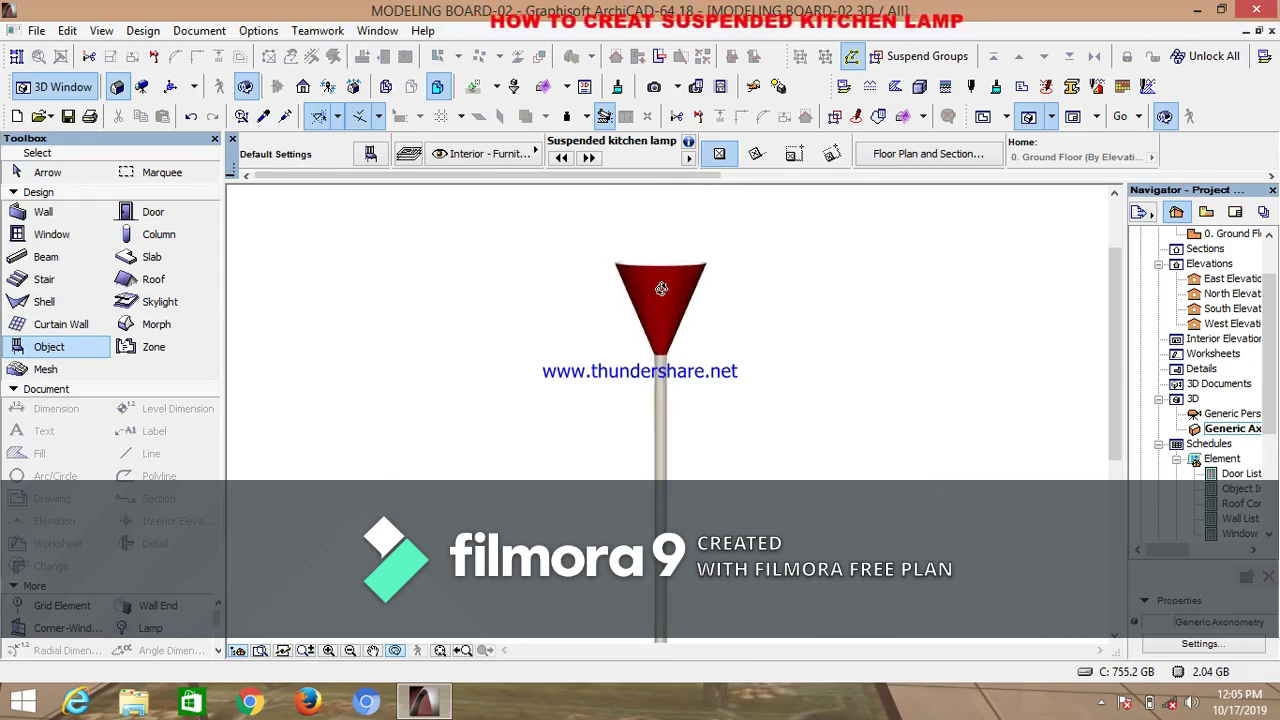
pyautogui.scroll(2, 661, 289)
pyautogui.moveTo(686, 244); pyautogui.dragTo(582, 278)
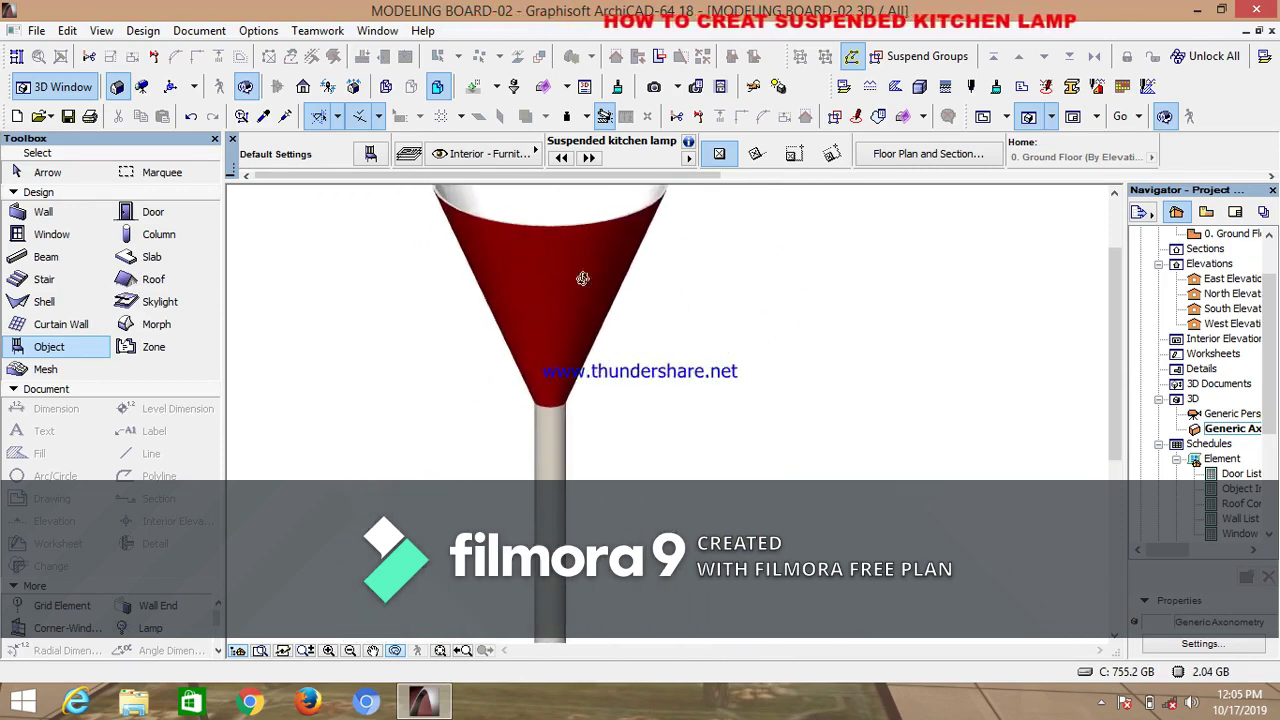
pyautogui.scroll(-2, 557, 282)
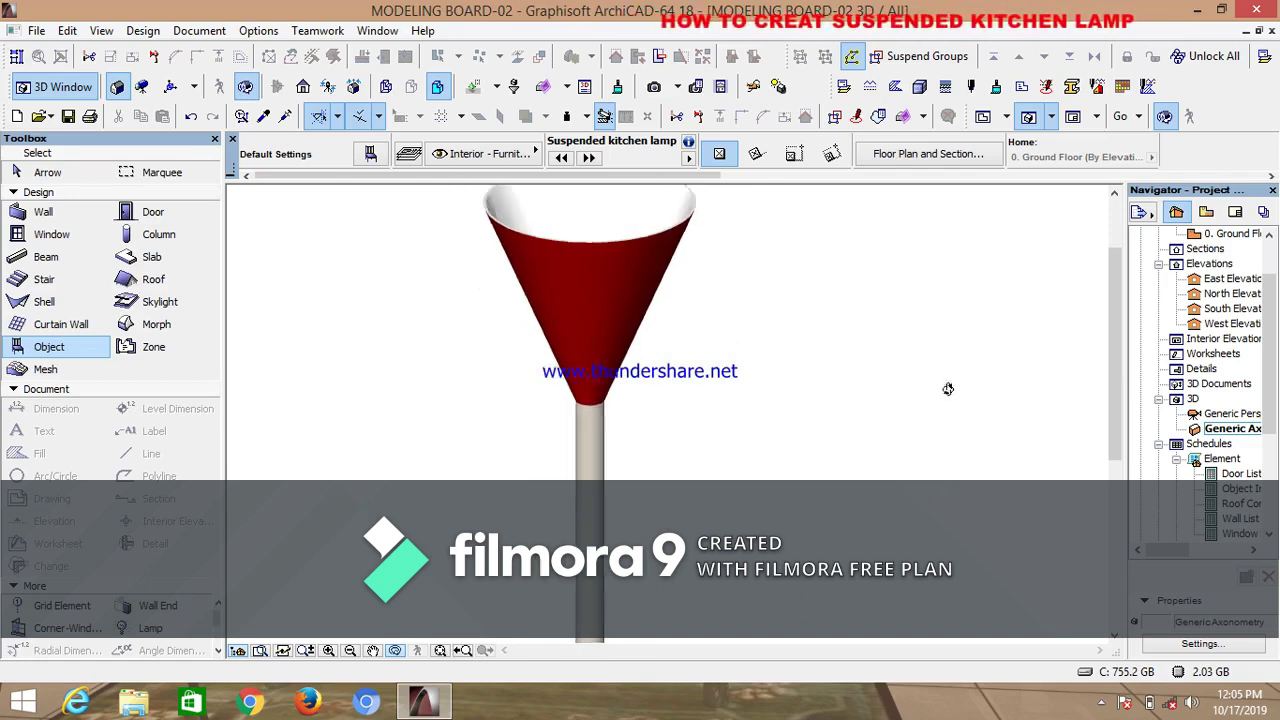
pyautogui.scroll(-4, 880, 315)
pyautogui.scroll(-2, 889, 304)
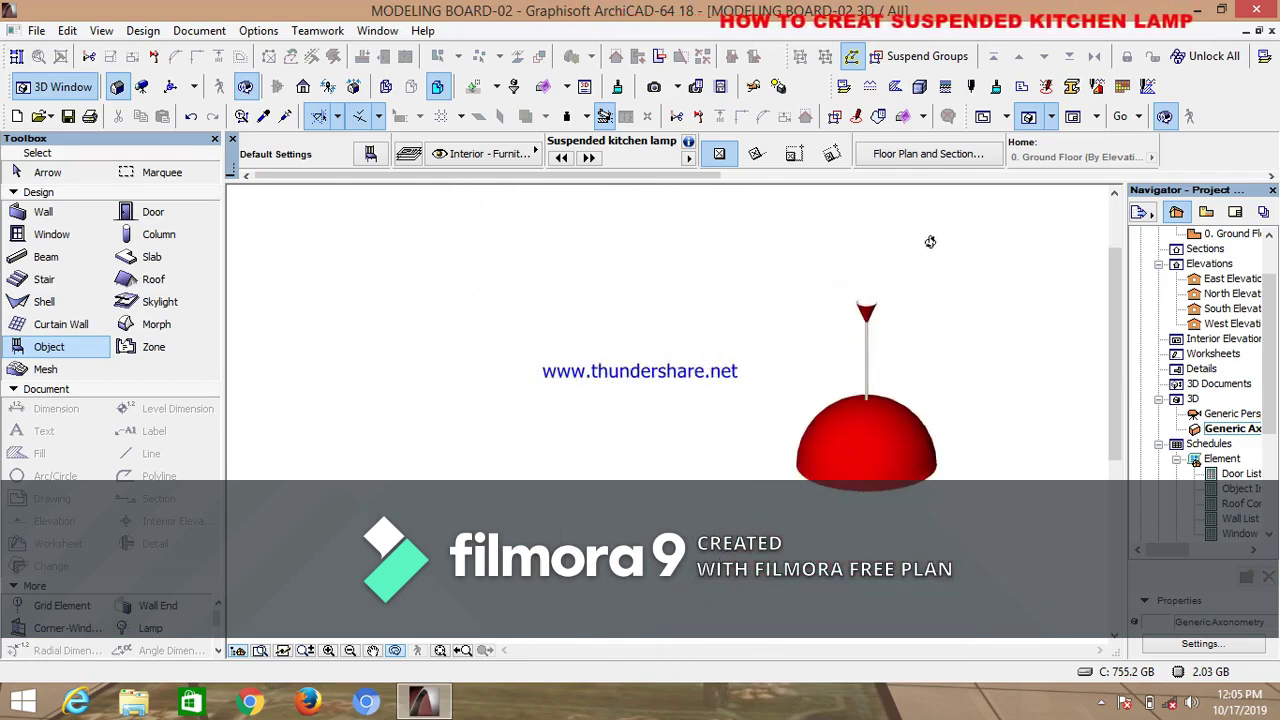
# On the ground floor plan, draw a vertical and a horizontal line crossing each other beside the existing lamp symbol
pyautogui.click(982, 117)
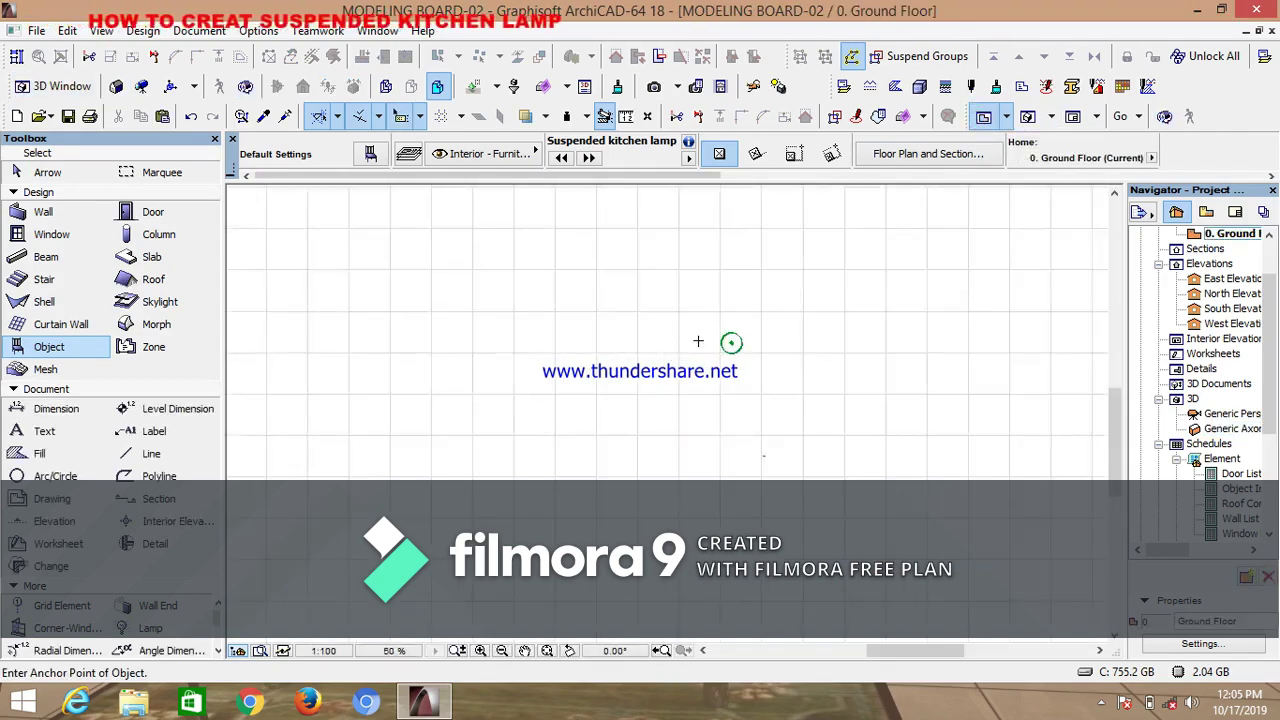
pyautogui.click(147, 457)
pyautogui.scroll(3, 580, 333)
pyautogui.scroll(2, 607, 314)
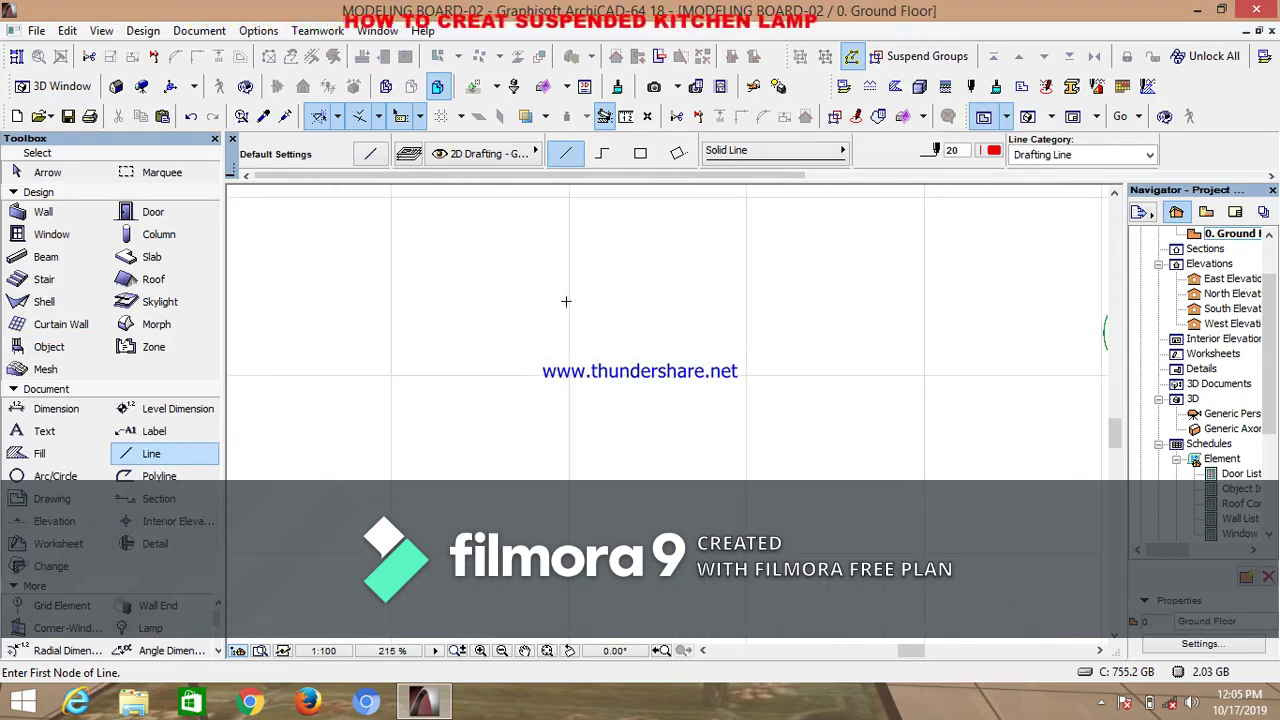
pyautogui.scroll(-4, 624, 327)
pyautogui.scroll(3, 602, 334)
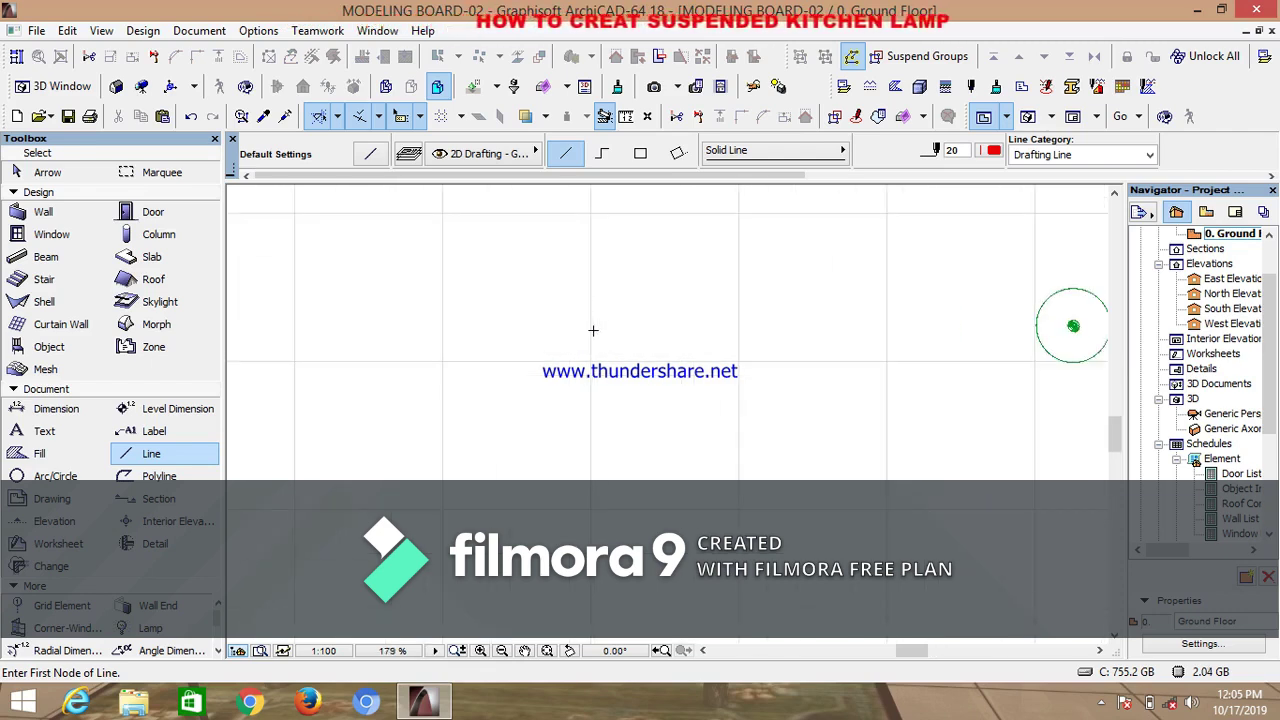
pyautogui.click(600, 270)
pyautogui.click(600, 487)
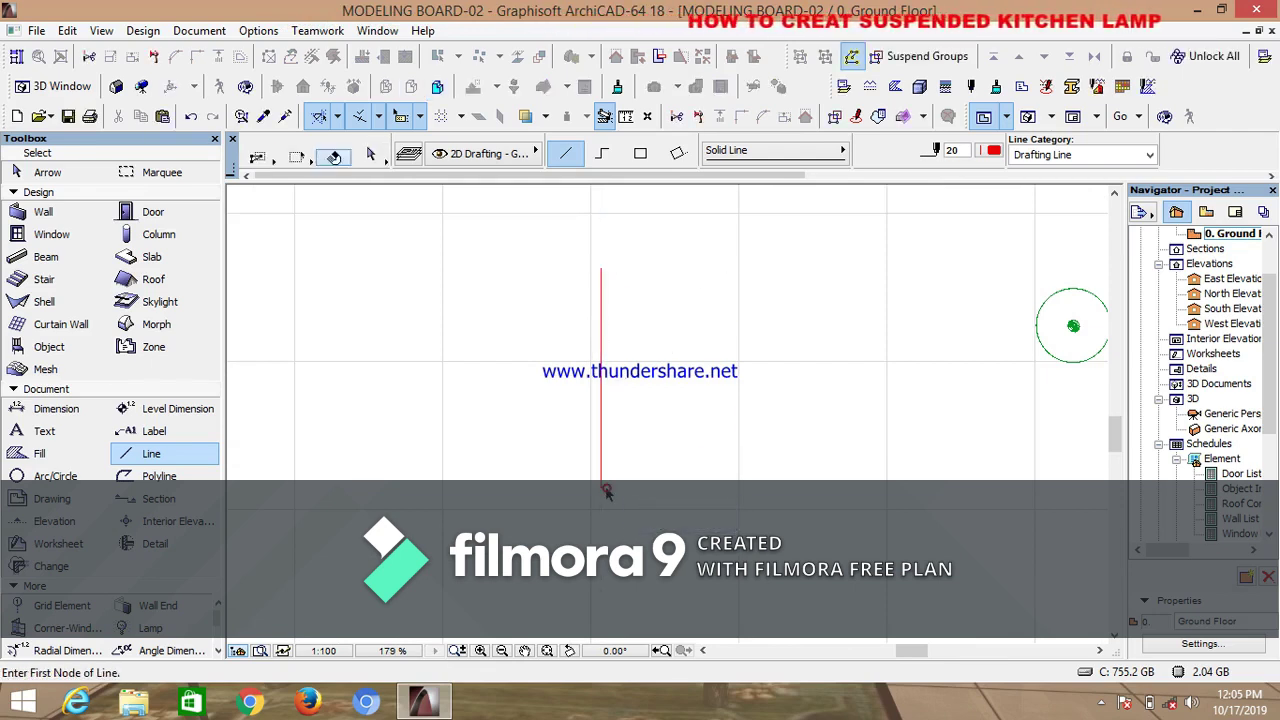
pyautogui.click(446, 380)
pyautogui.click(744, 381)
# Draw a full circle centred on the intersection of the two lines, smaller than the lines' extents
pyautogui.click(50, 476)
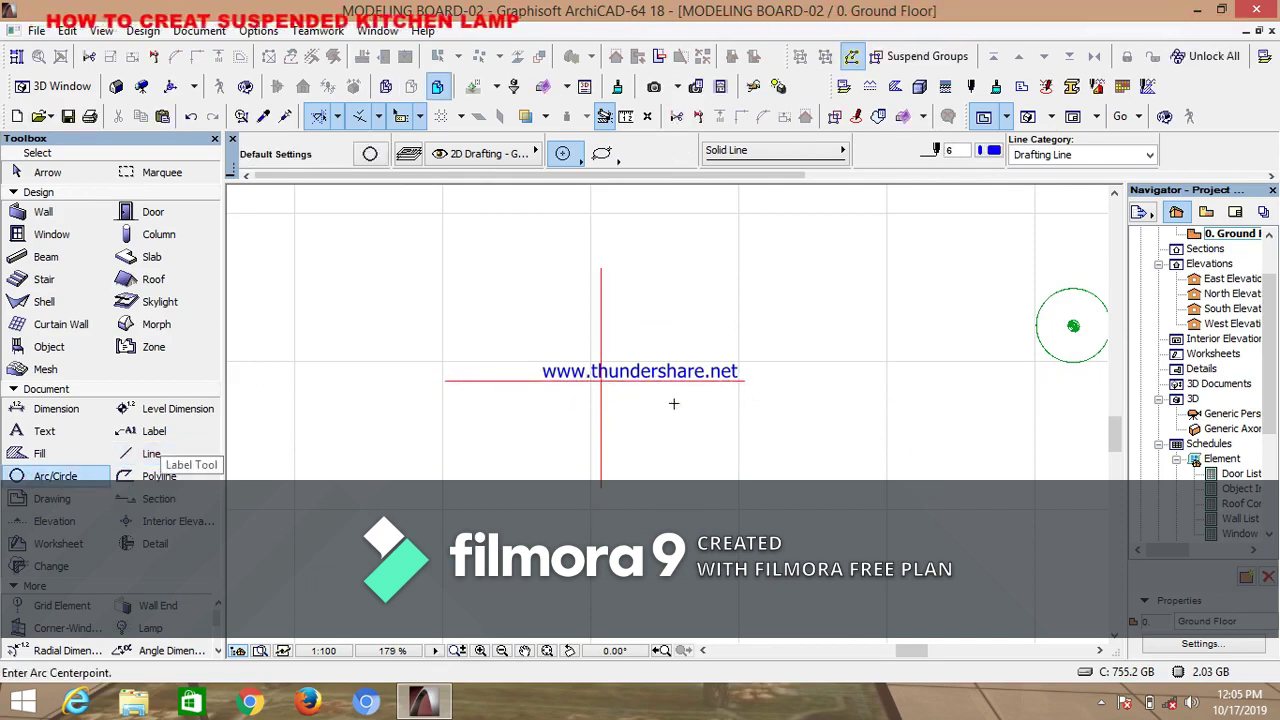
pyautogui.scroll(10, 598, 380)
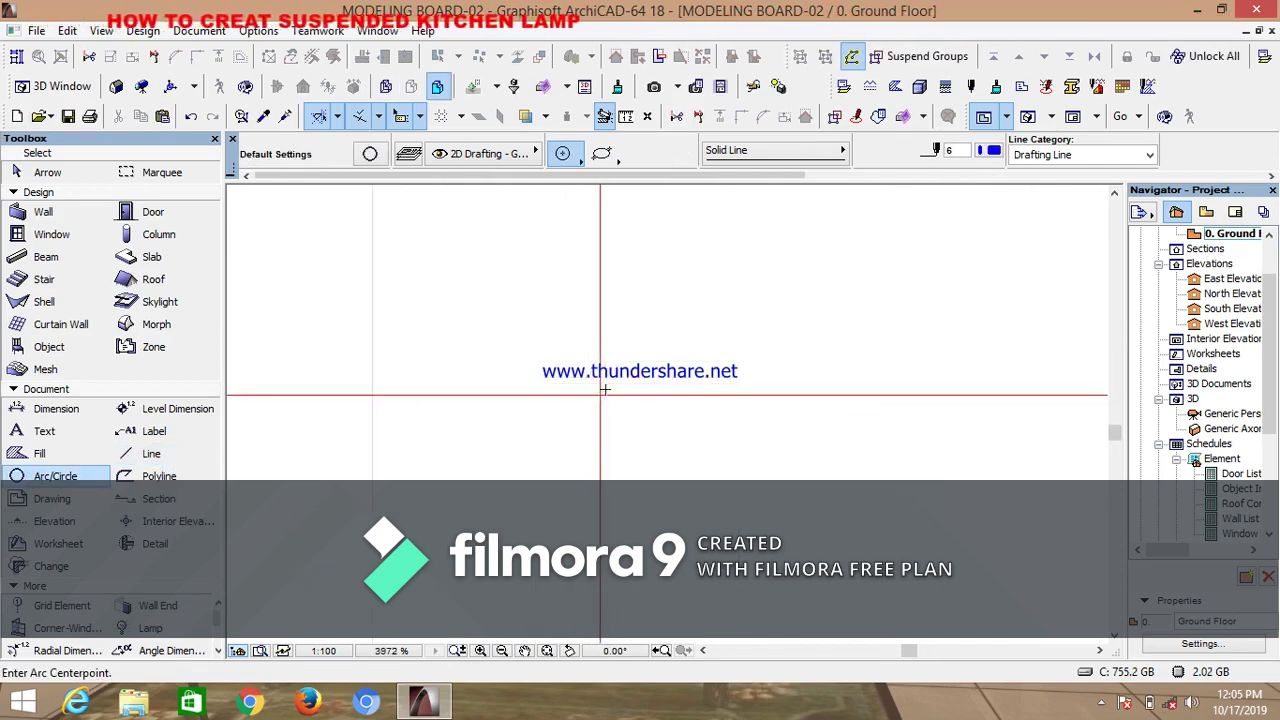
pyautogui.click(601, 397)
pyautogui.scroll(-10, 651, 334)
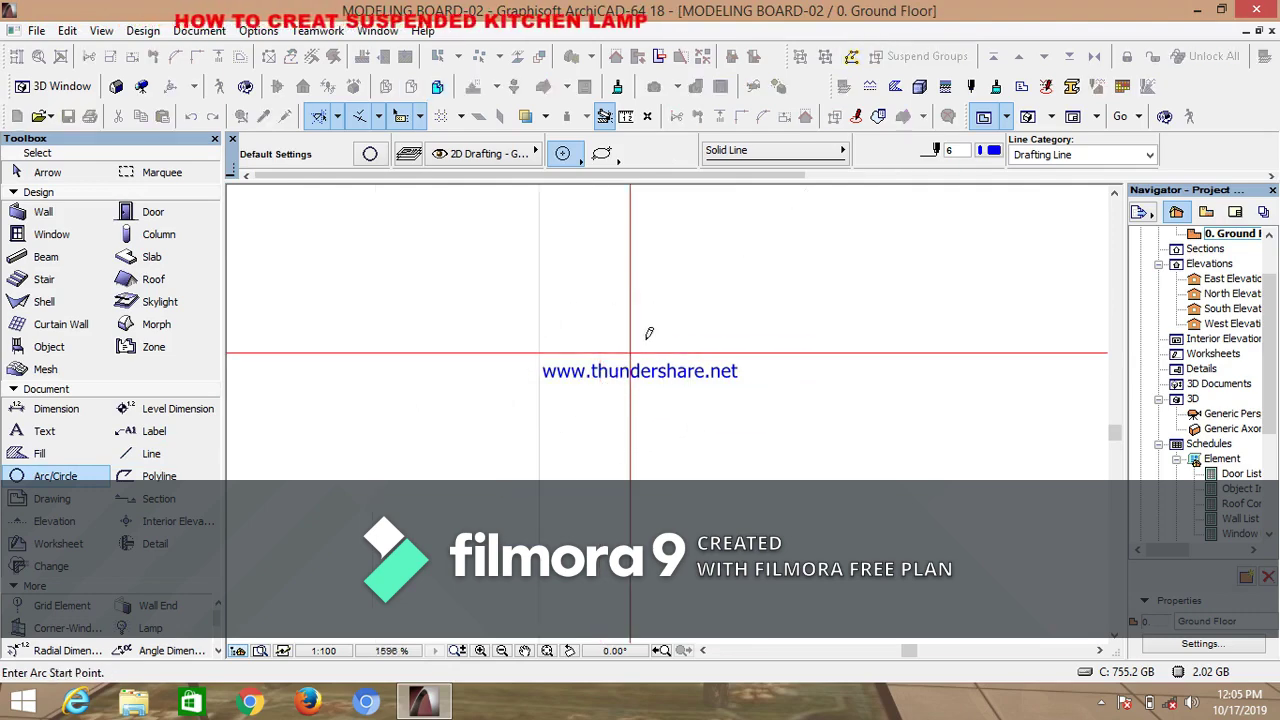
pyautogui.click(718, 325)
pyautogui.click(720, 327)
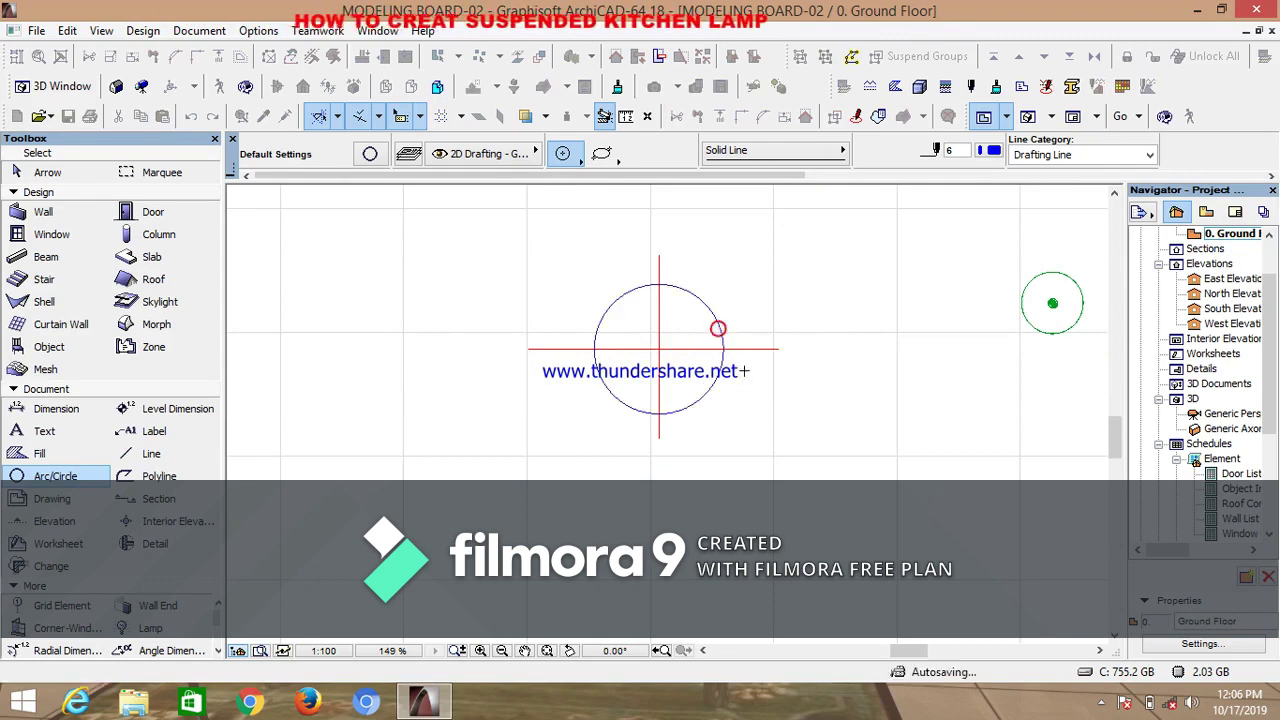
# Trim off the ends of the crossing lines that extend outside the circle
pyautogui.scroll(1, 745, 363)
pyautogui.scroll(1, 745, 363)
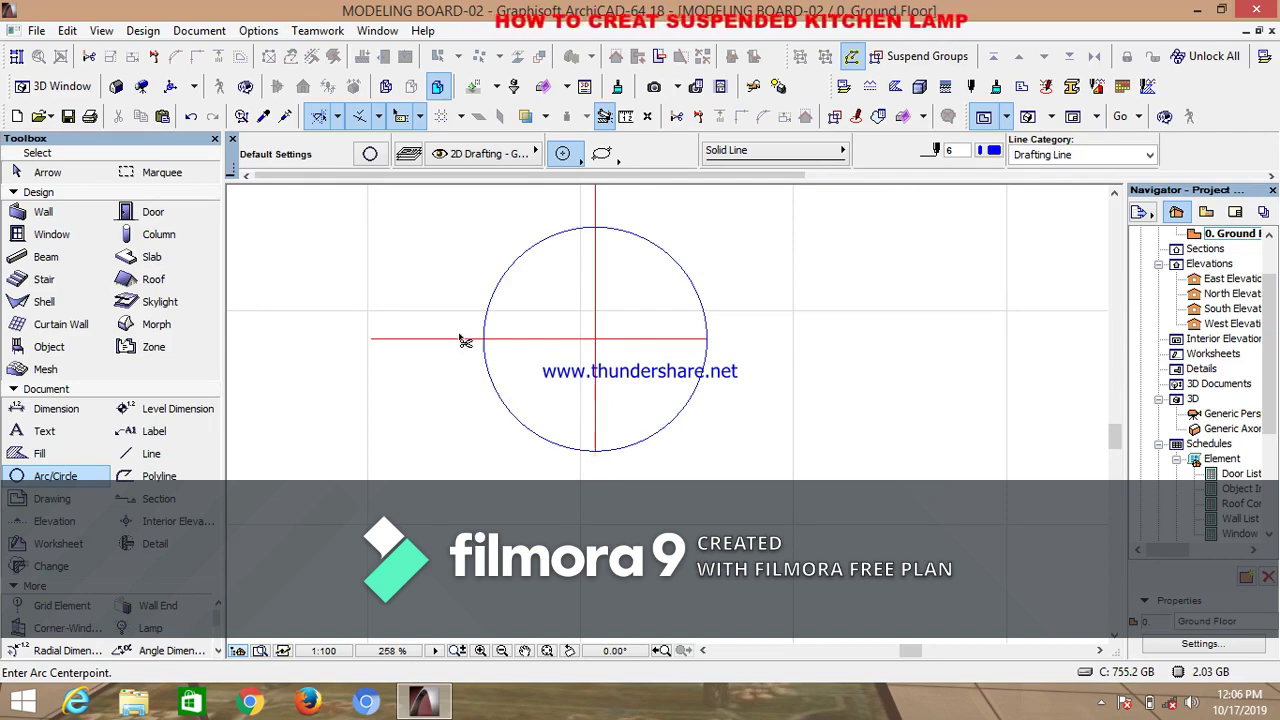
pyautogui.scroll(-3, 571, 298)
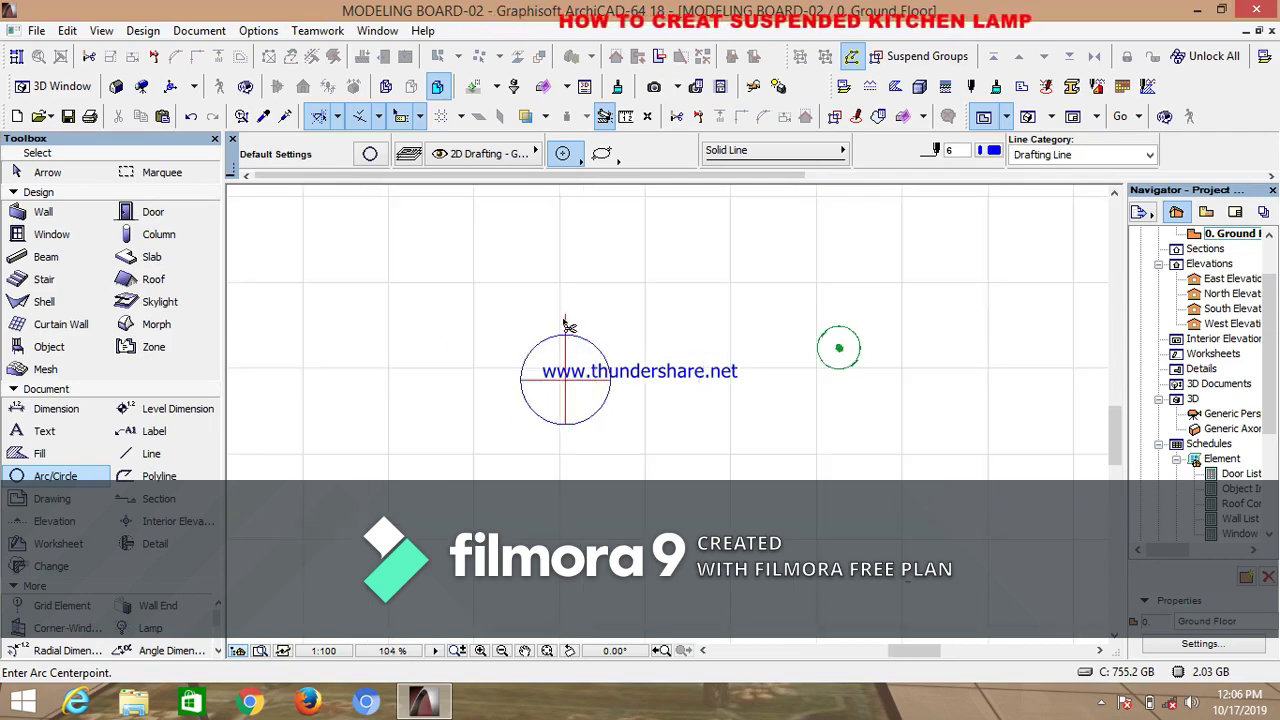
pyautogui.scroll(9, 566, 326)
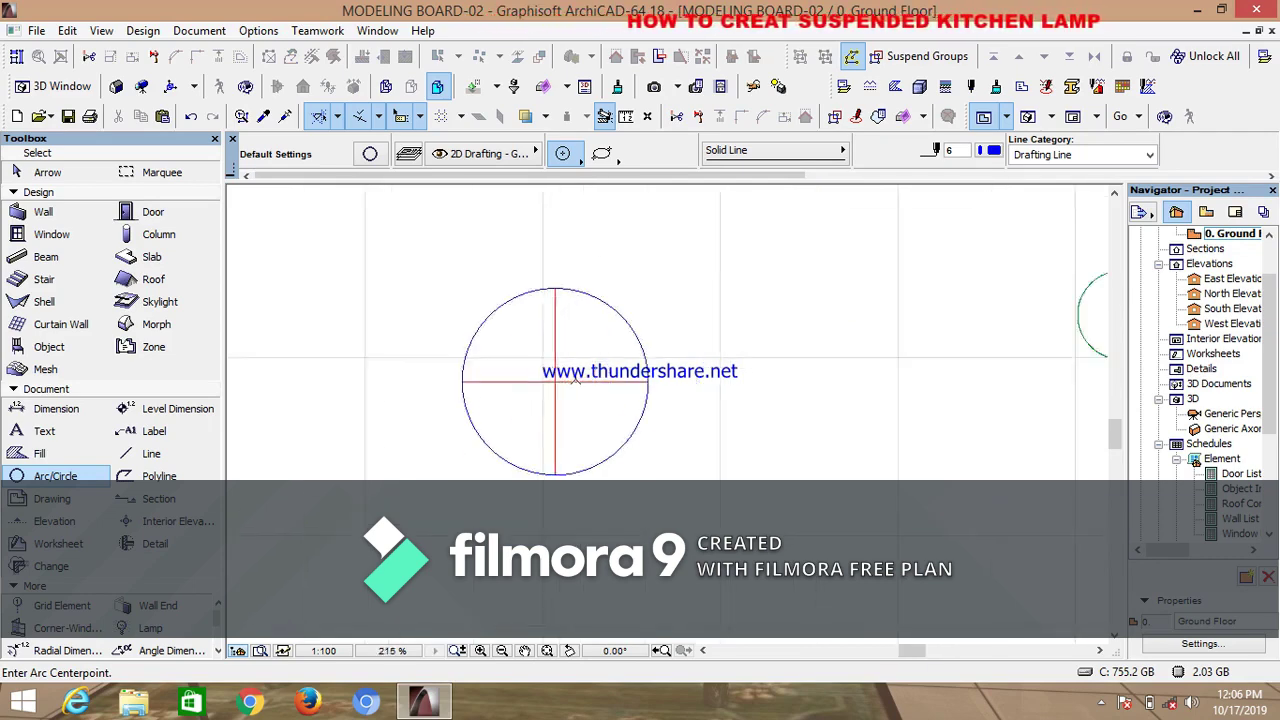
pyautogui.scroll(-2, 646, 310)
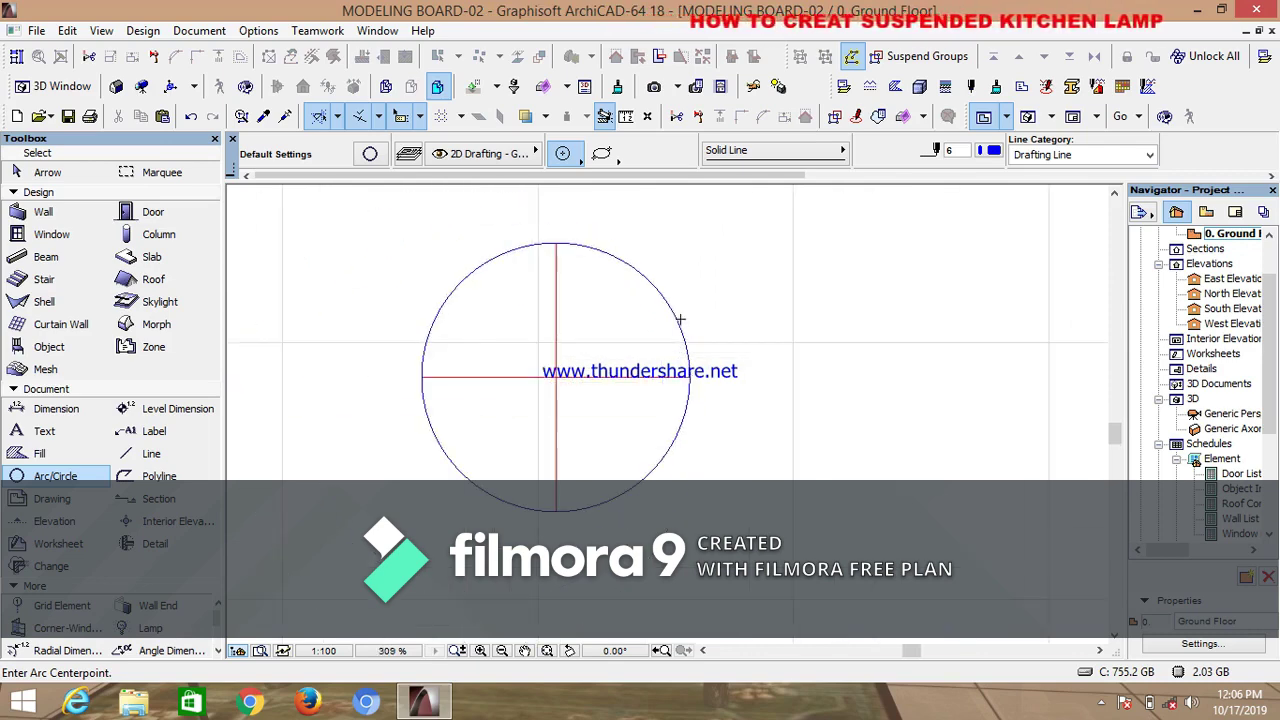
# Delete the circle, leaving only the two trimmed crossing lines
pyautogui.hotkey('ctrl', 'a')
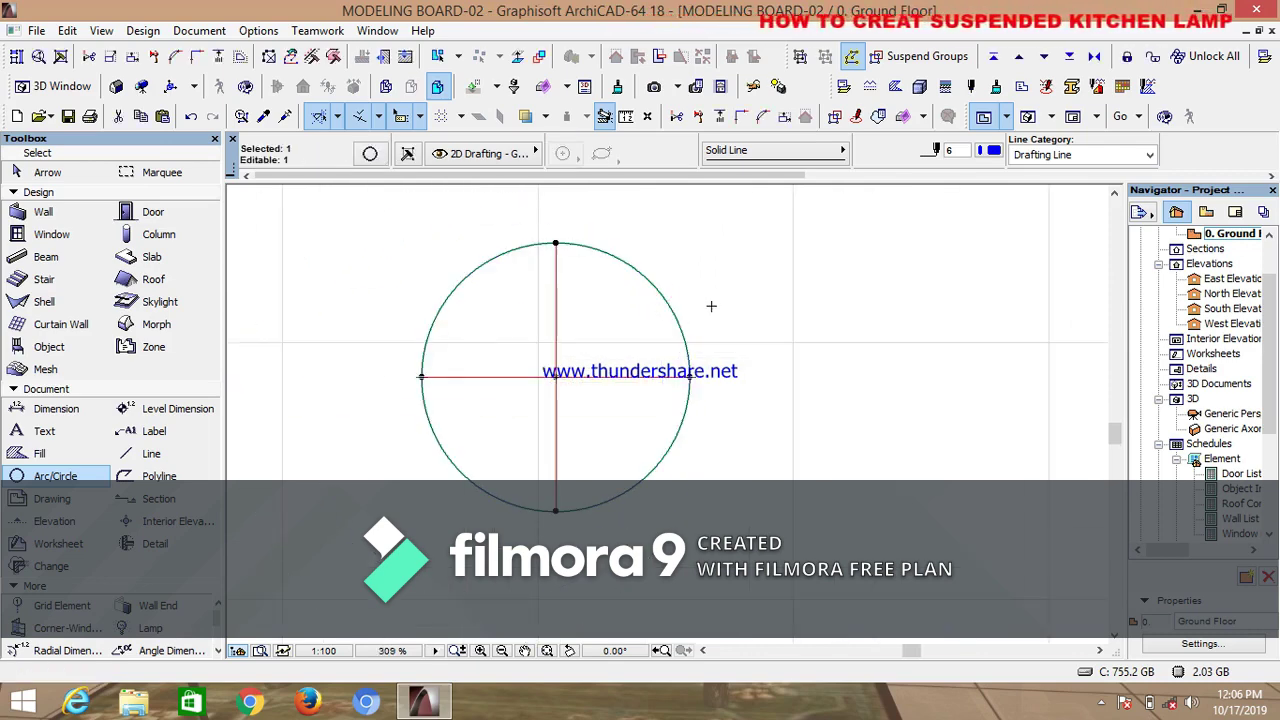
pyautogui.press('Delete')
pyautogui.scroll(2, 620, 317)
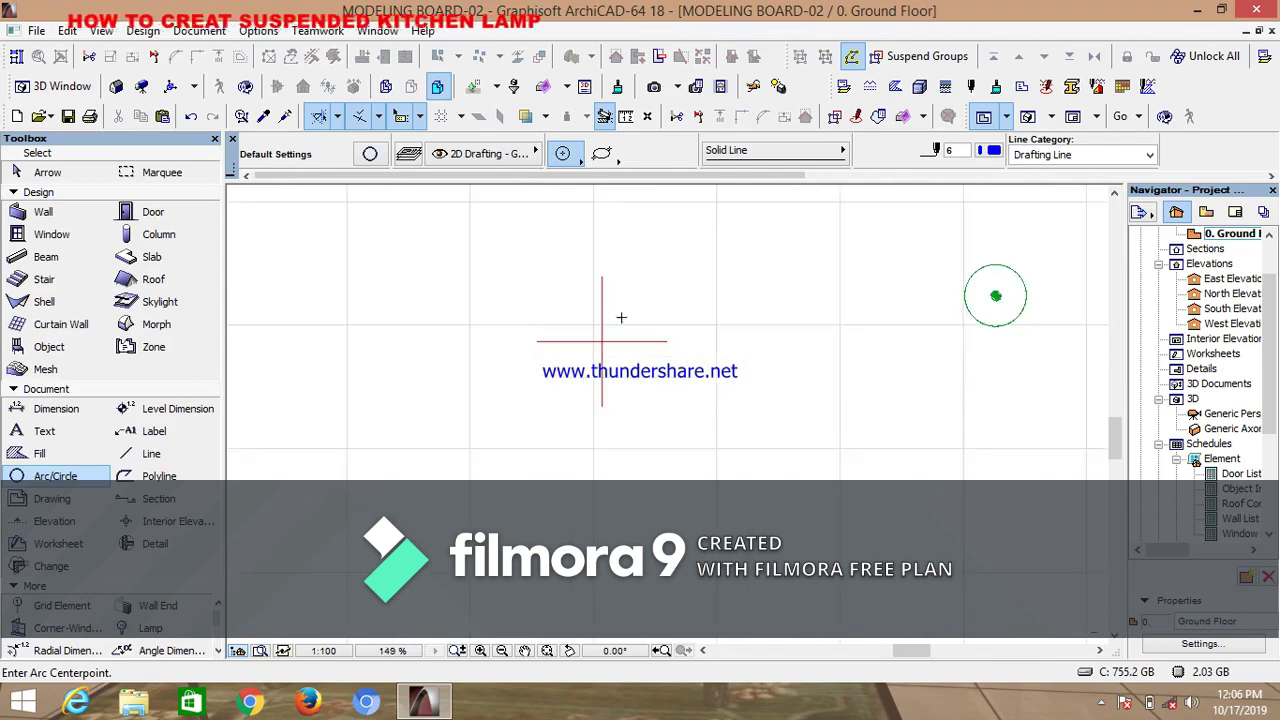
pyautogui.scroll(-5, 600, 342)
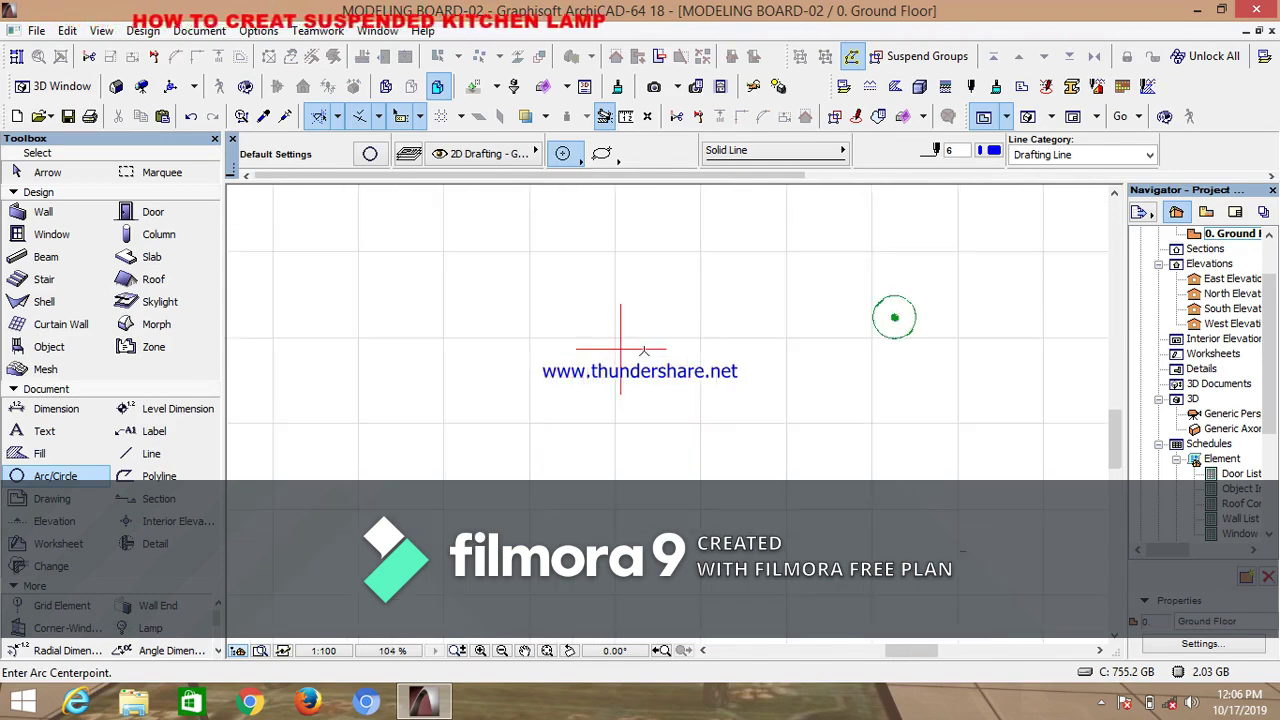
pyautogui.scroll(10, 609, 347)
pyautogui.scroll(3, 639, 317)
pyautogui.scroll(5, 630, 328)
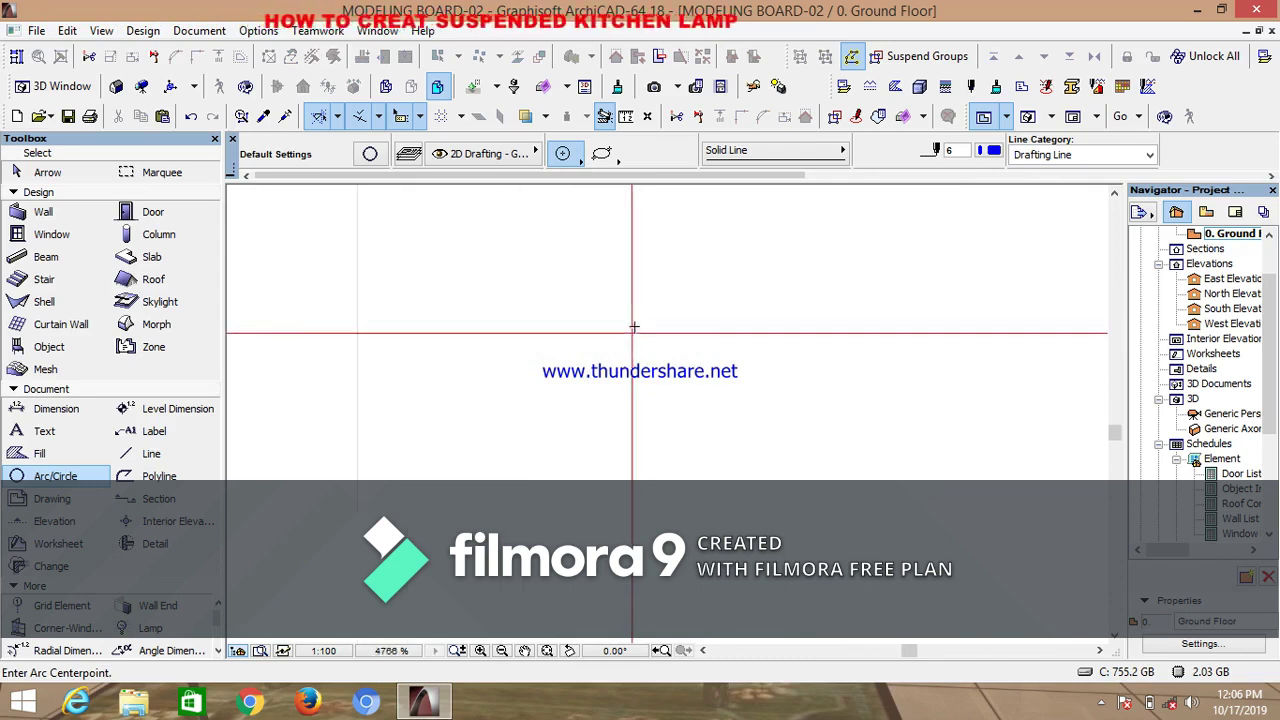
pyautogui.scroll(-7, 661, 334)
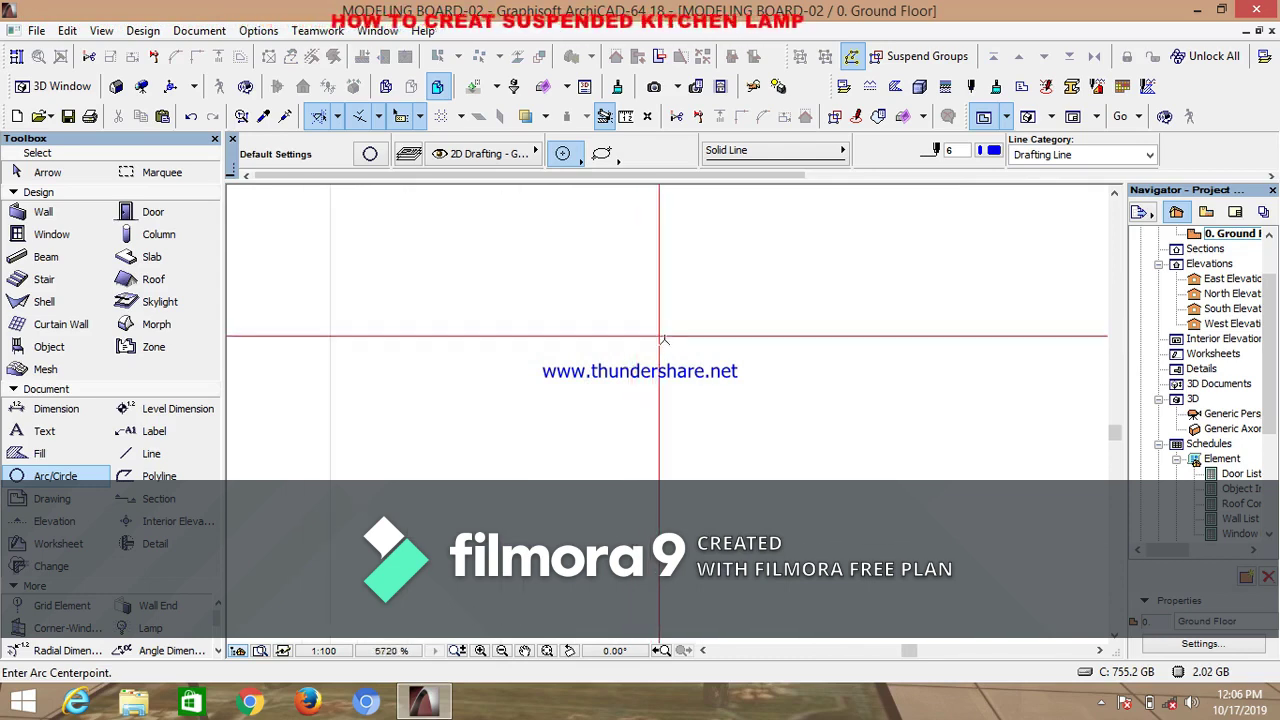
pyautogui.scroll(-2, 678, 341)
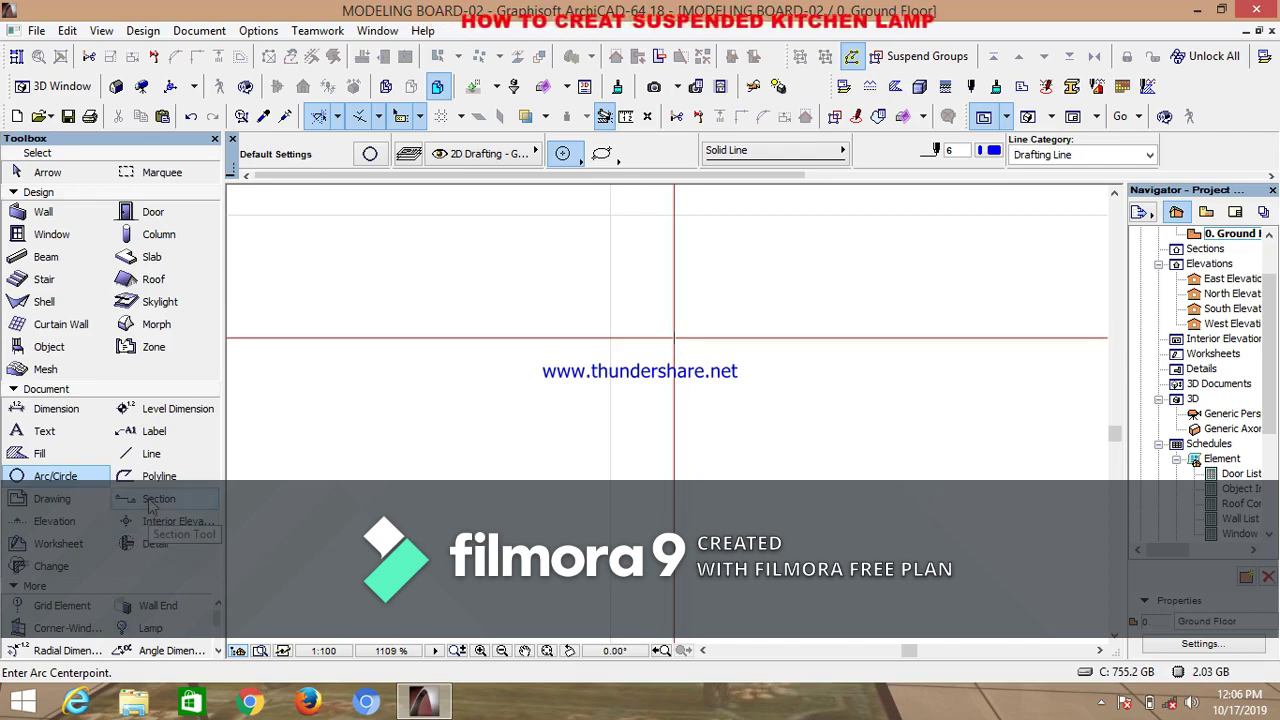
# Draw a section line along the horizontal guide line, ending just below the existing lamp symbol and looking toward the lamp's side
pyautogui.click(150, 500)
pyautogui.scroll(-2, 594, 403)
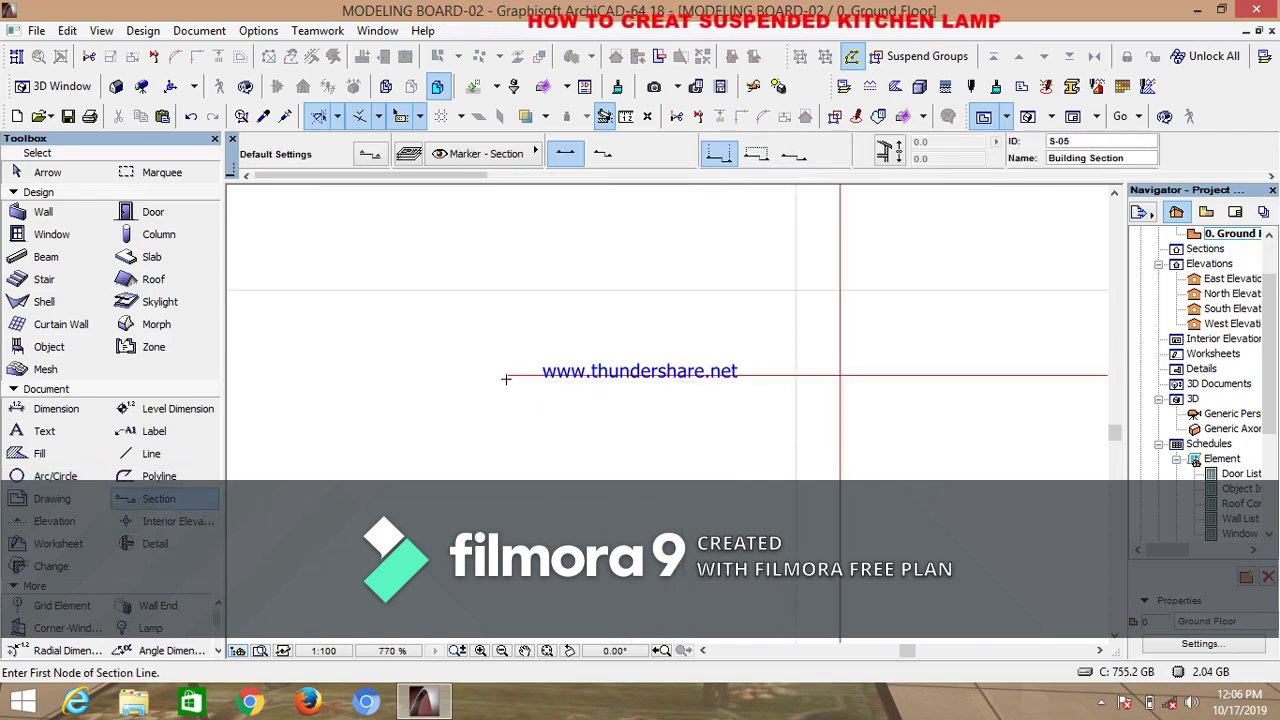
pyautogui.scroll(-3, 686, 362)
pyautogui.click(686, 372)
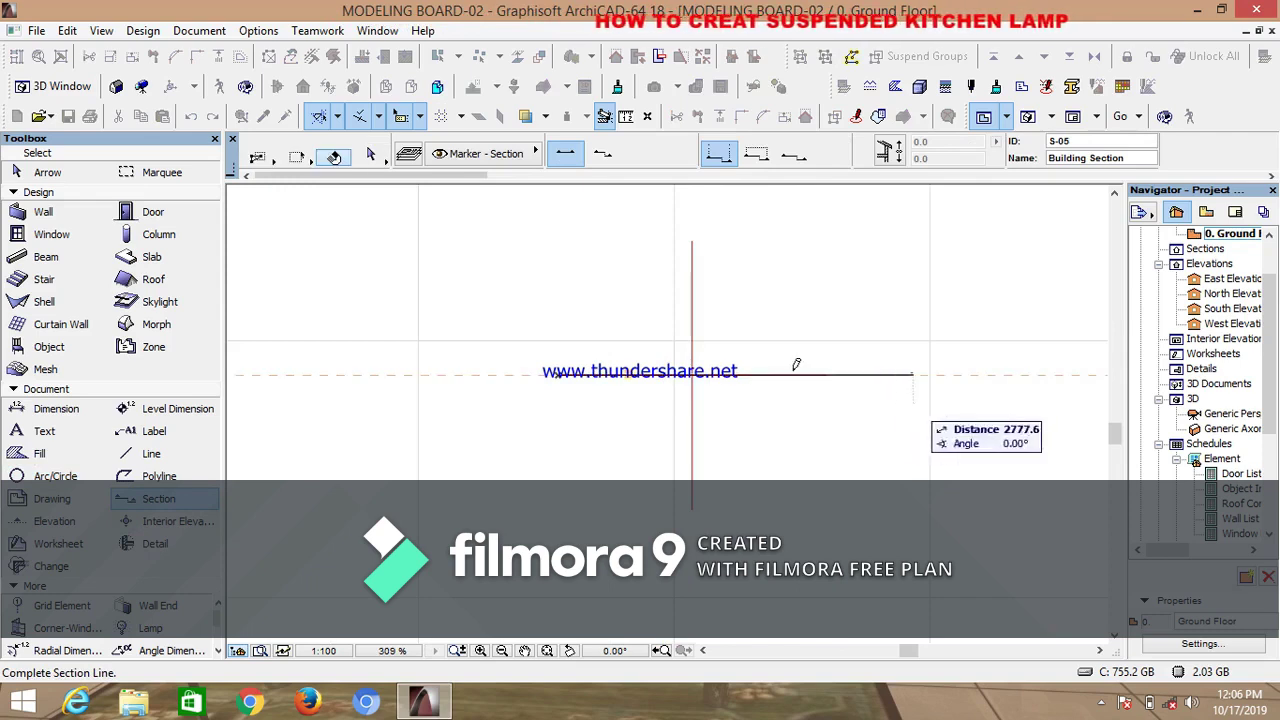
pyautogui.scroll(-8, 766, 350)
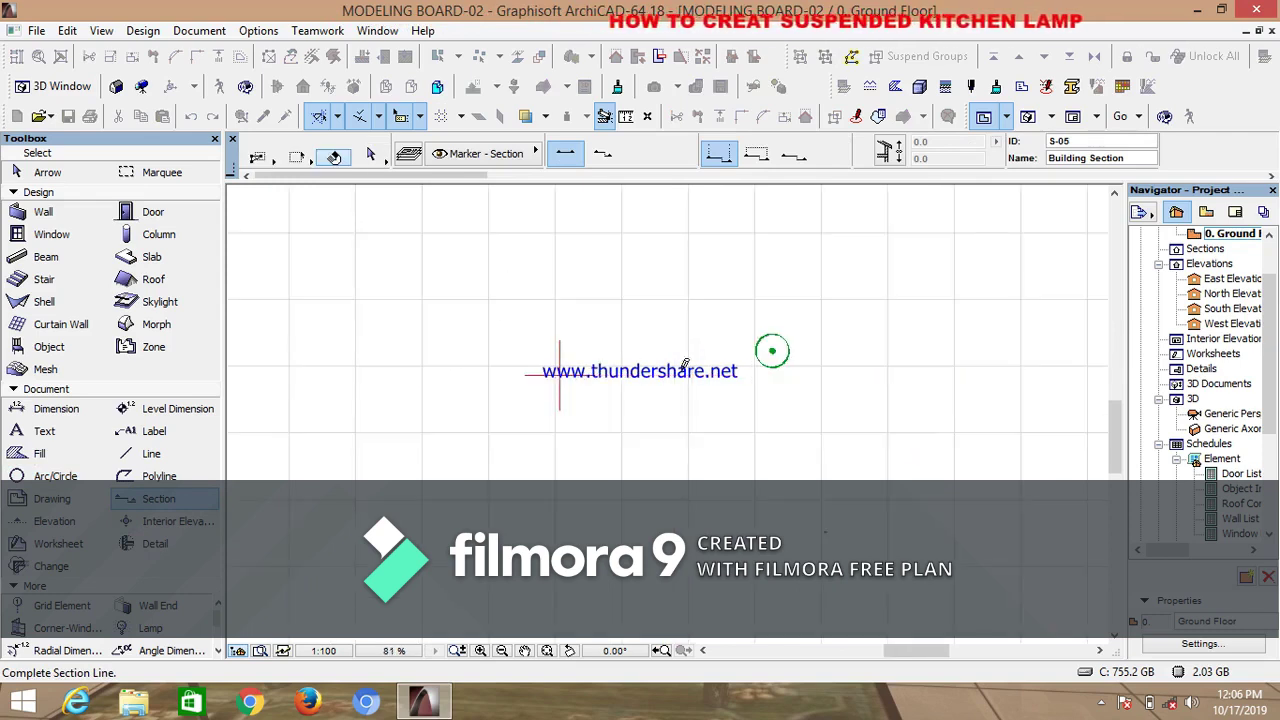
pyautogui.click(778, 375)
pyautogui.scroll(3, 600, 390)
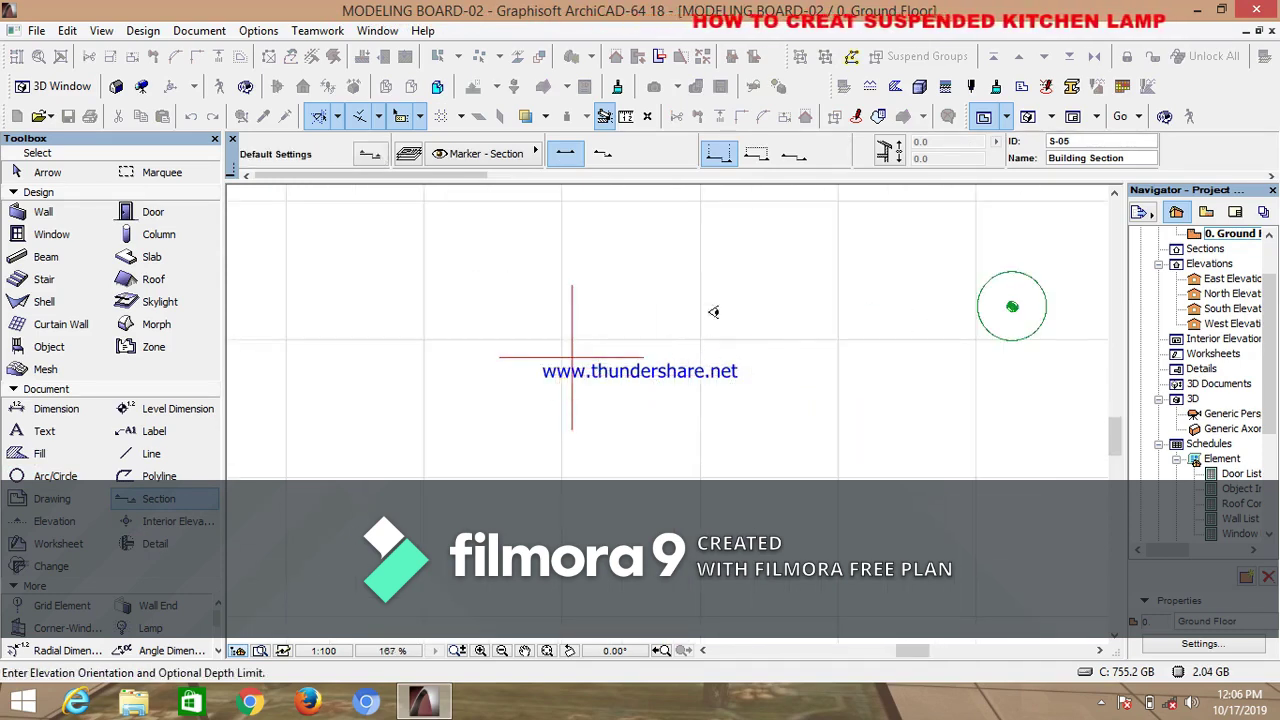
pyautogui.click(640, 258)
# Stretch the section line's end at the crossing lines further outward, well past the horizontal guide line's free end
pyautogui.click(500, 342)
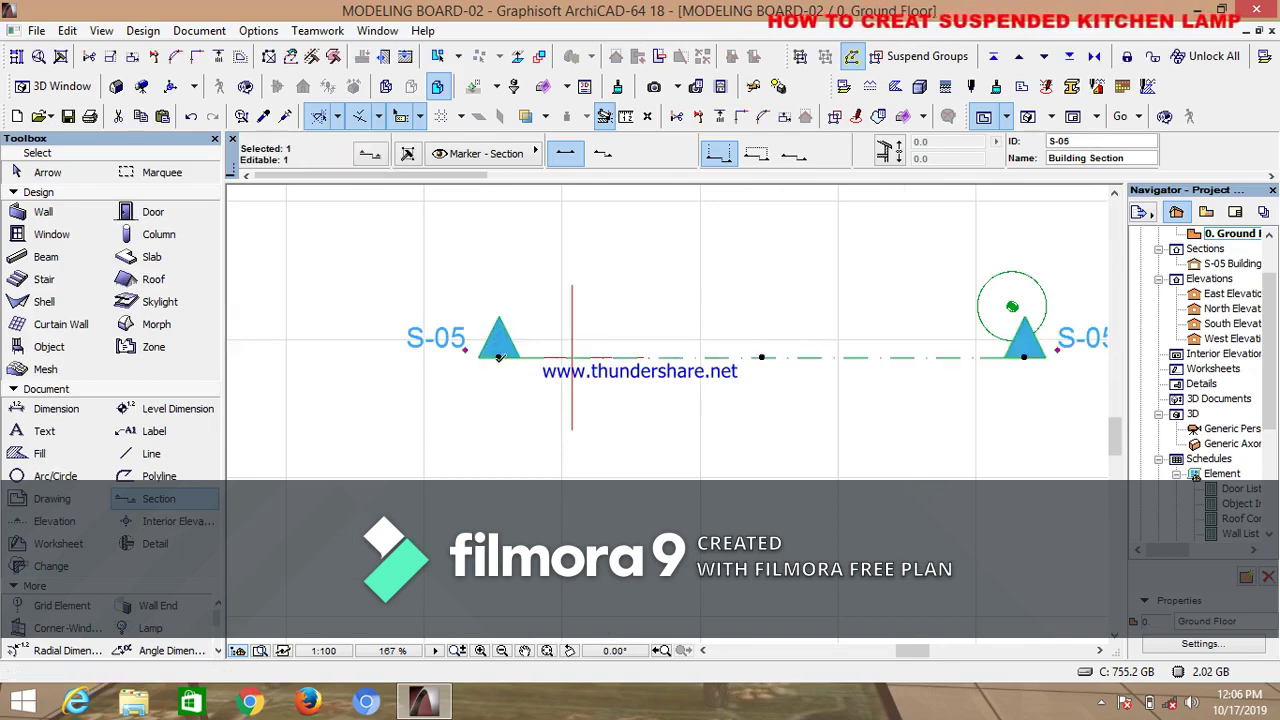
pyautogui.click(503, 352)
pyautogui.scroll(-3, 503, 352)
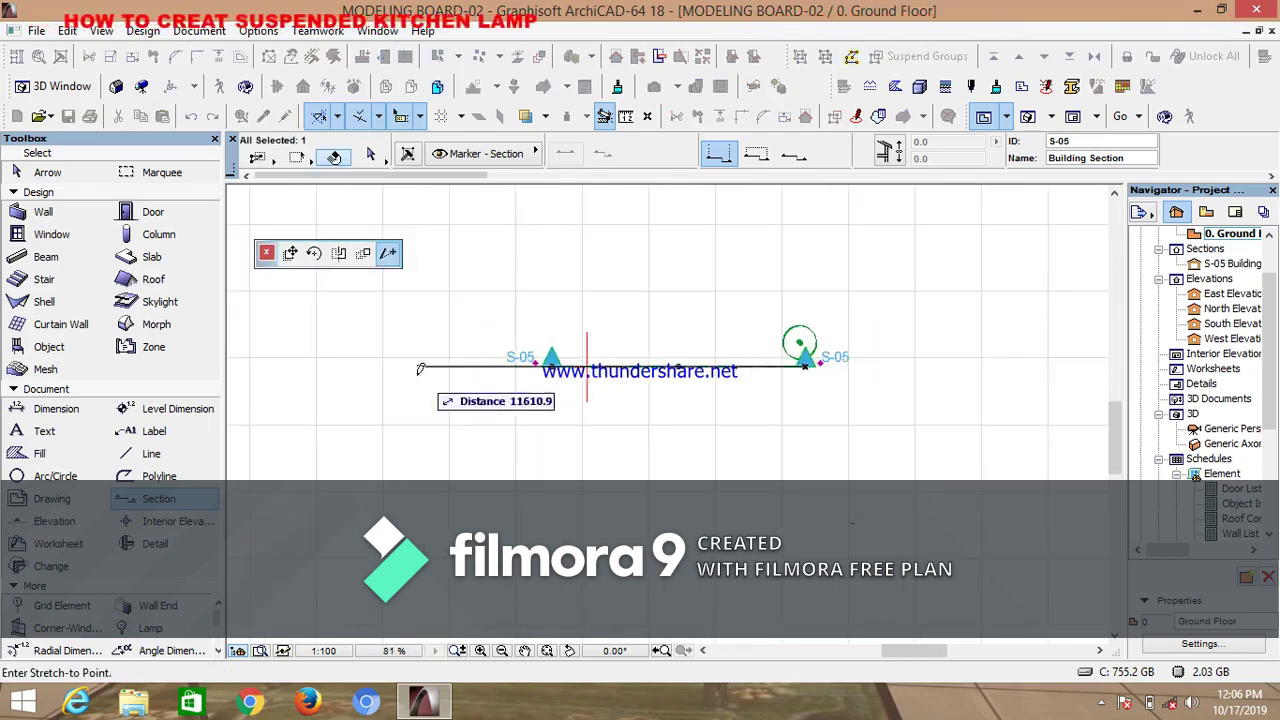
pyautogui.click(384, 366)
pyautogui.scroll(3, 600, 370)
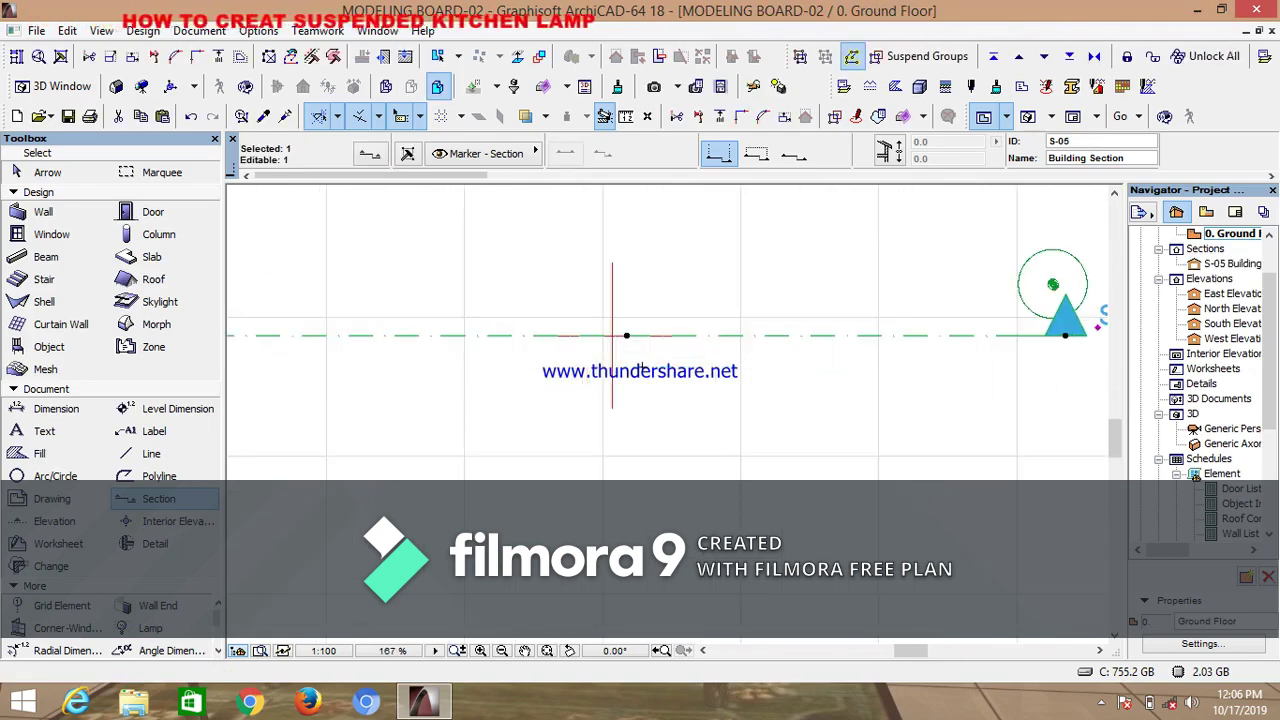
pyautogui.press('Escape')
pyautogui.scroll(-2, 625, 340)
pyautogui.scroll(2, 632, 358)
pyautogui.scroll(-1, 636, 341)
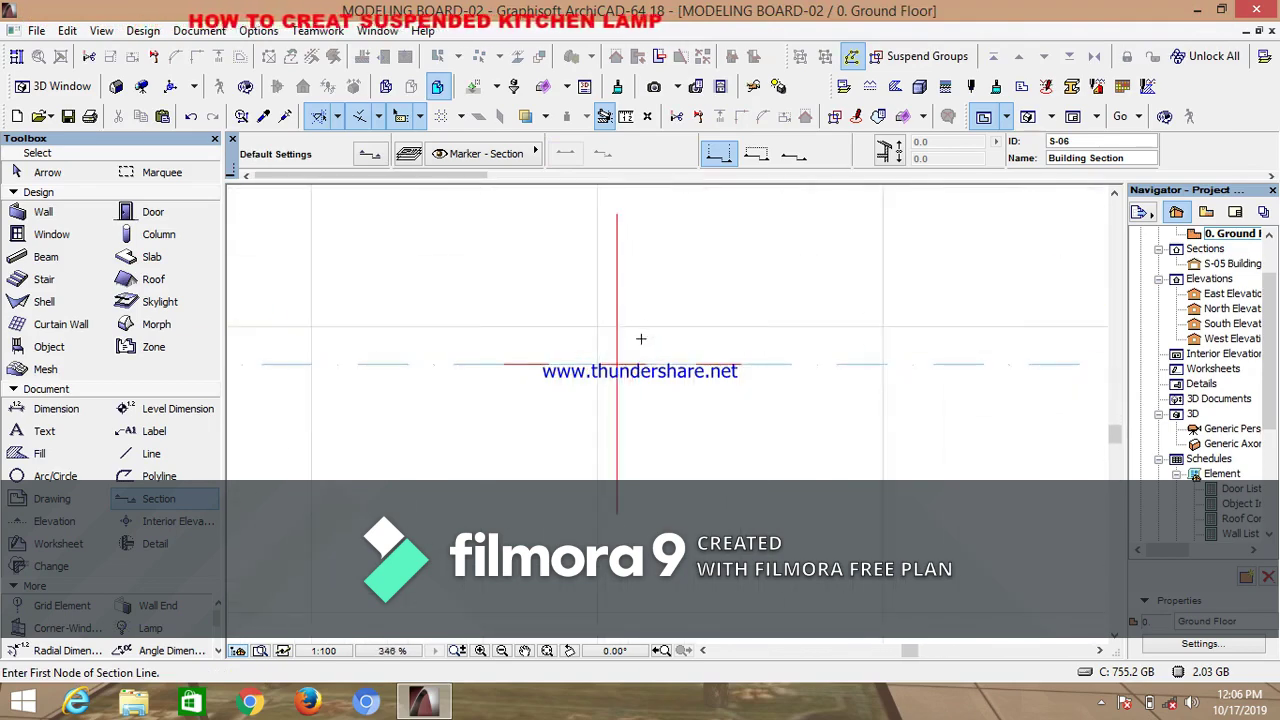
pyautogui.scroll(3, 859, 333)
pyautogui.scroll(-2, 610, 355)
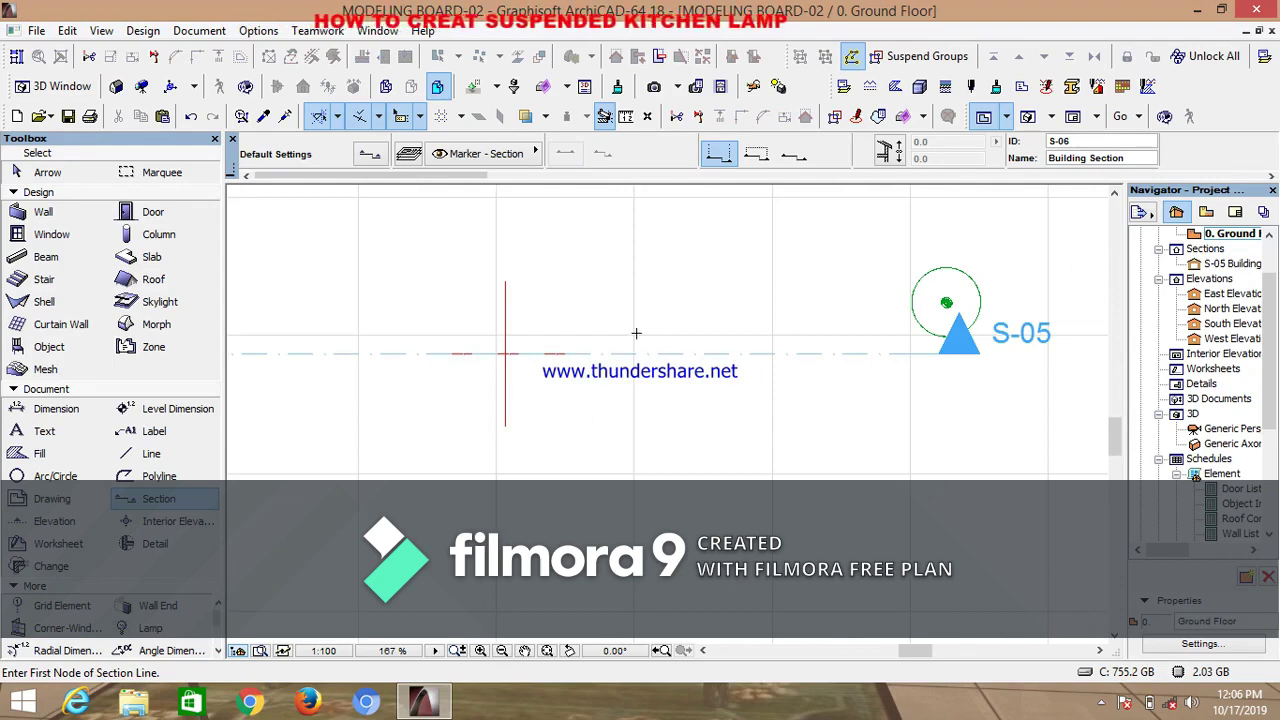
pyautogui.scroll(-1, 636, 333)
pyautogui.scroll(2, 612, 368)
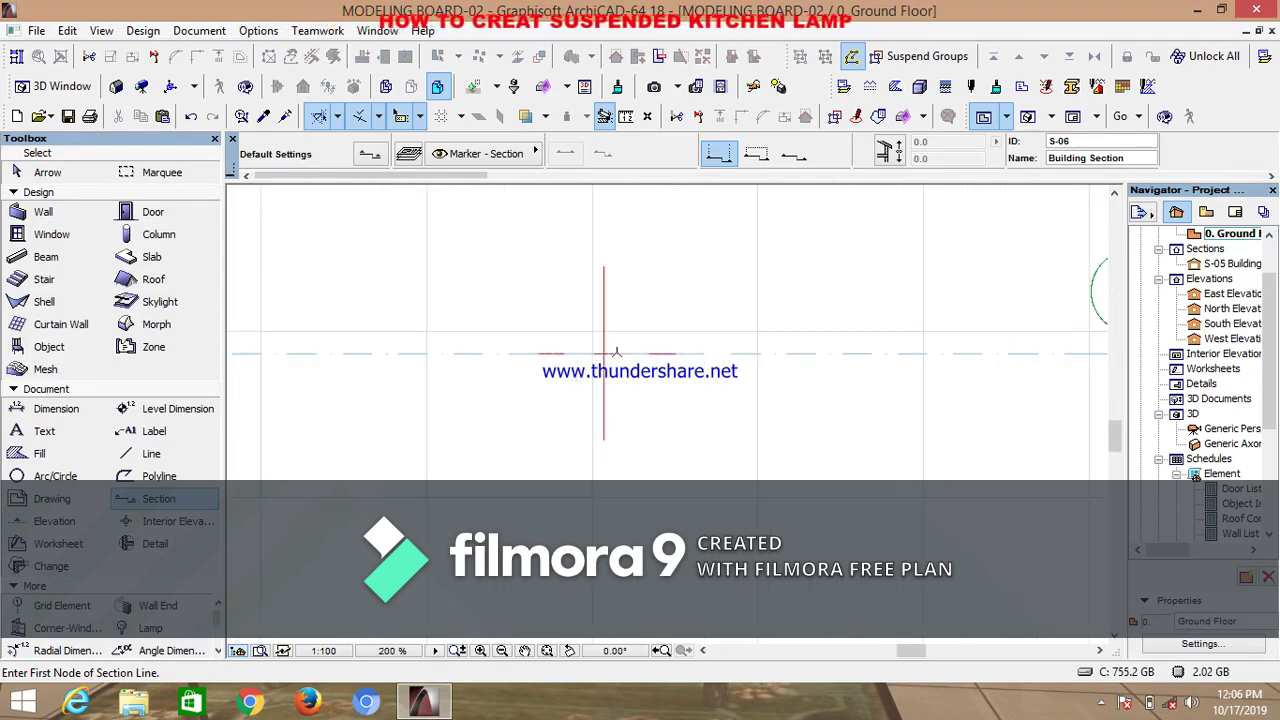
pyautogui.scroll(-4, 613, 345)
pyautogui.scroll(4, 640, 352)
pyautogui.scroll(-4, 610, 350)
pyautogui.scroll(7, 615, 356)
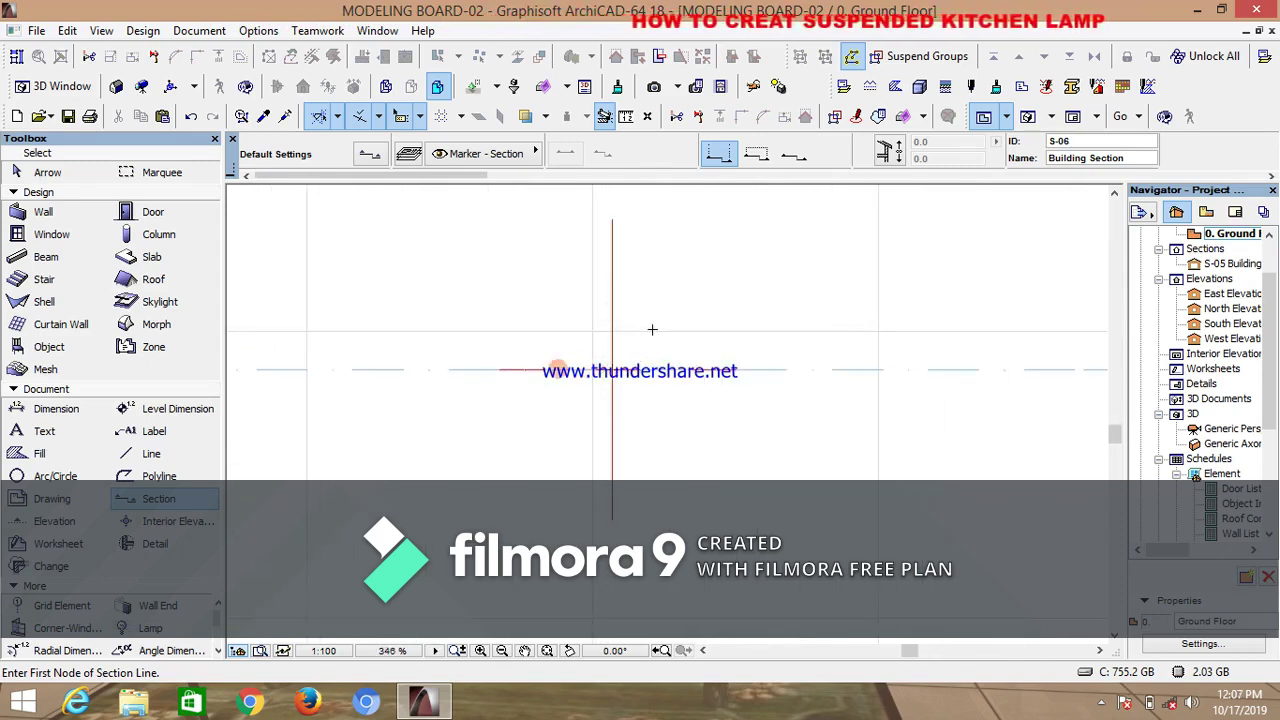
pyautogui.scroll(-4, 652, 329)
pyautogui.scroll(8, 631, 323)
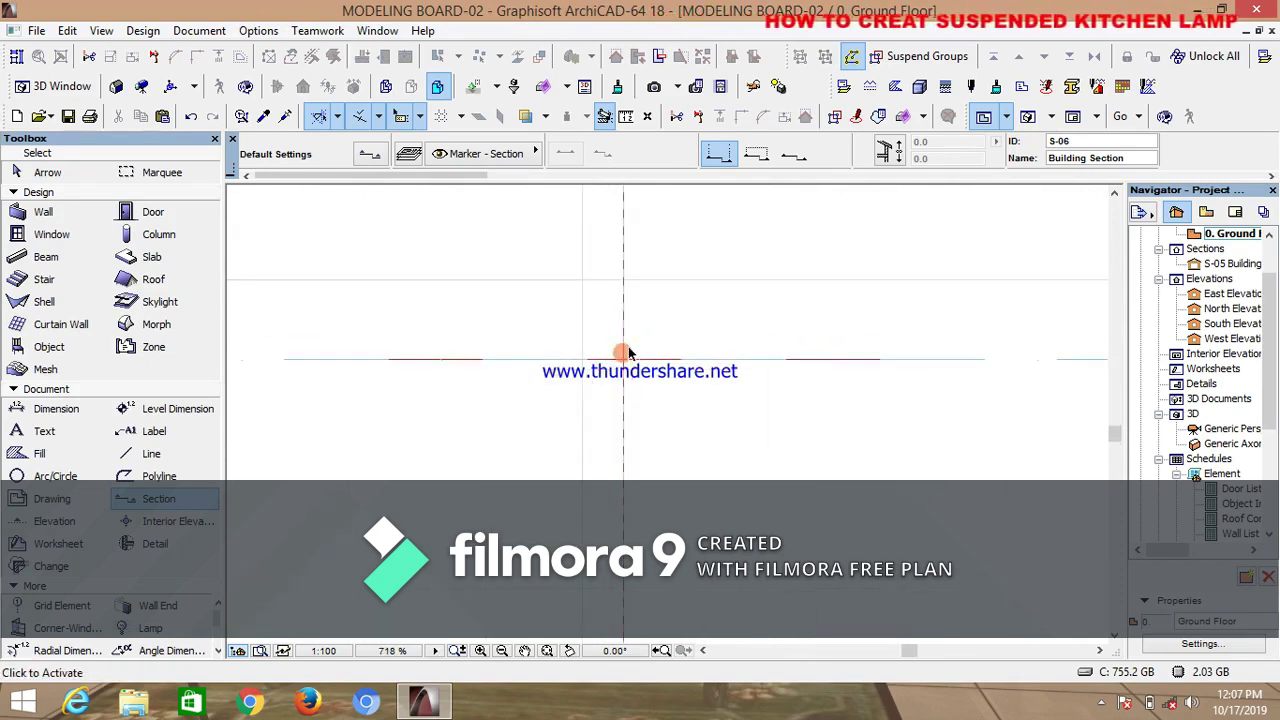
pyautogui.scroll(-4, 628, 352)
pyautogui.scroll(-3, 628, 352)
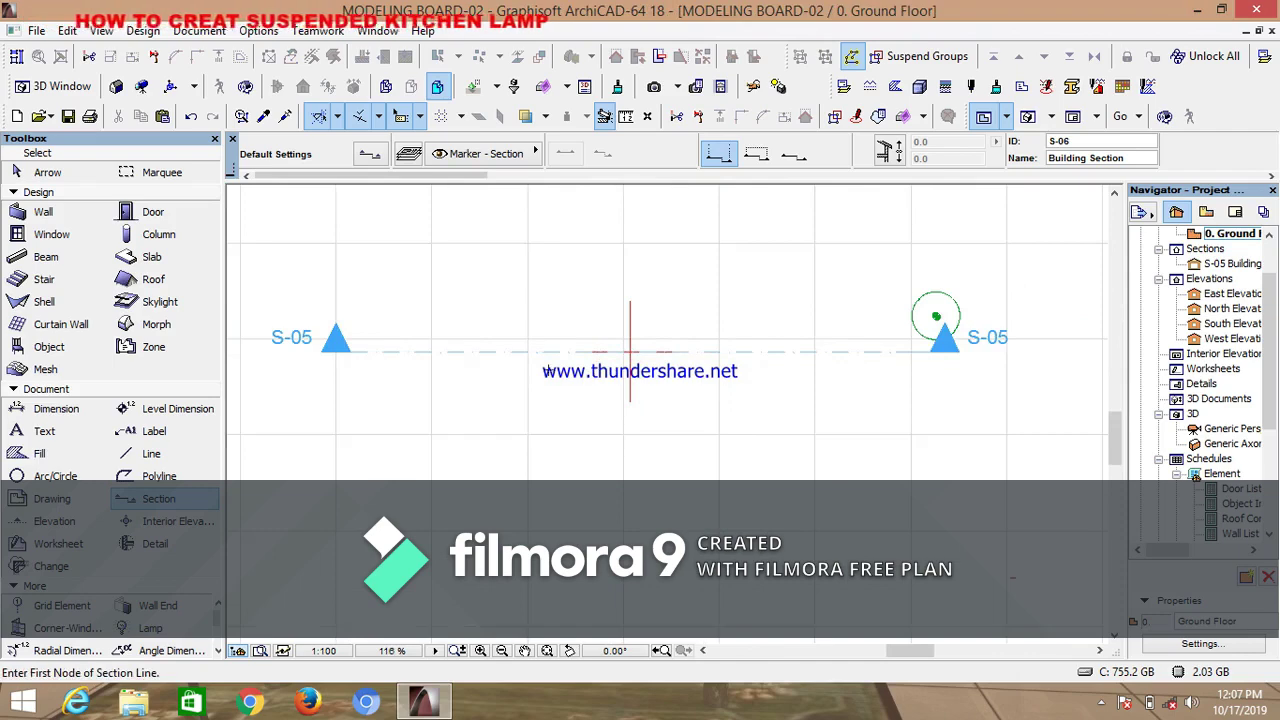
pyautogui.scroll(-4, 934, 314)
pyautogui.scroll(4, 729, 363)
pyautogui.scroll(3, 739, 340)
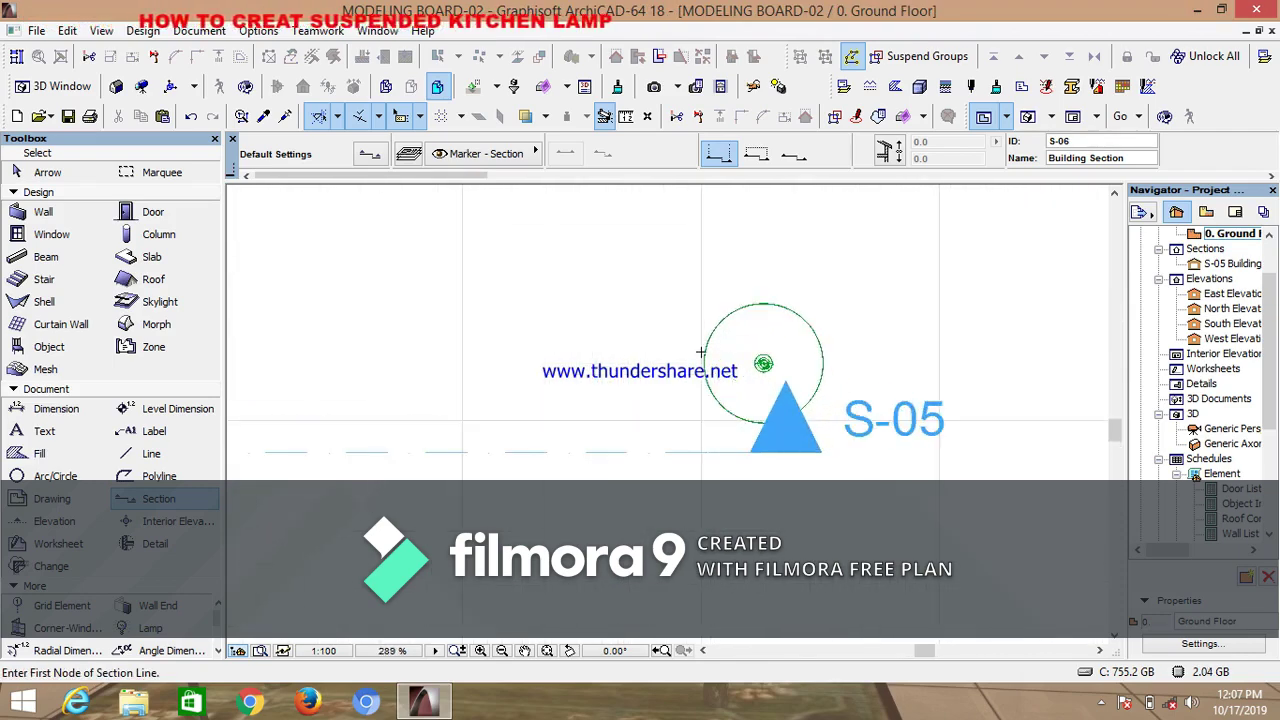
pyautogui.scroll(-3, 716, 317)
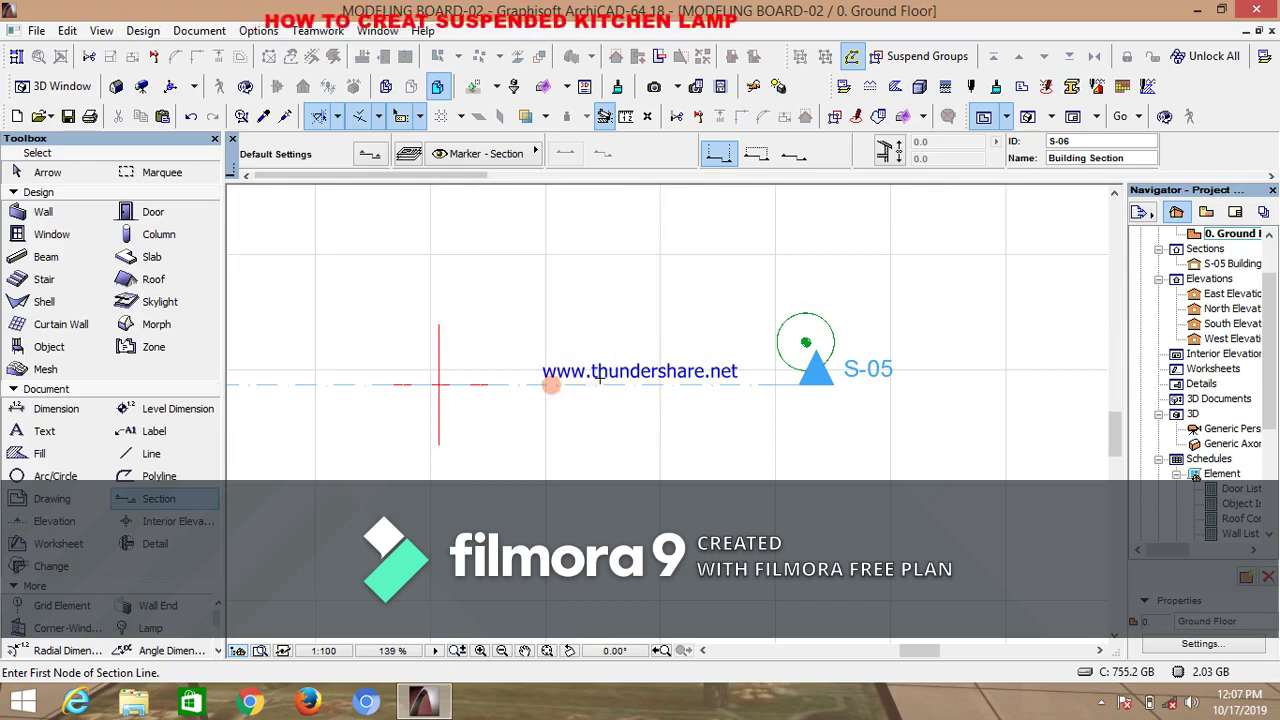
# Choose the Dome 18 object from the Basic Shapes 18 library folder as the default object, with its elevation at 1500.0
pyautogui.click(38, 350)
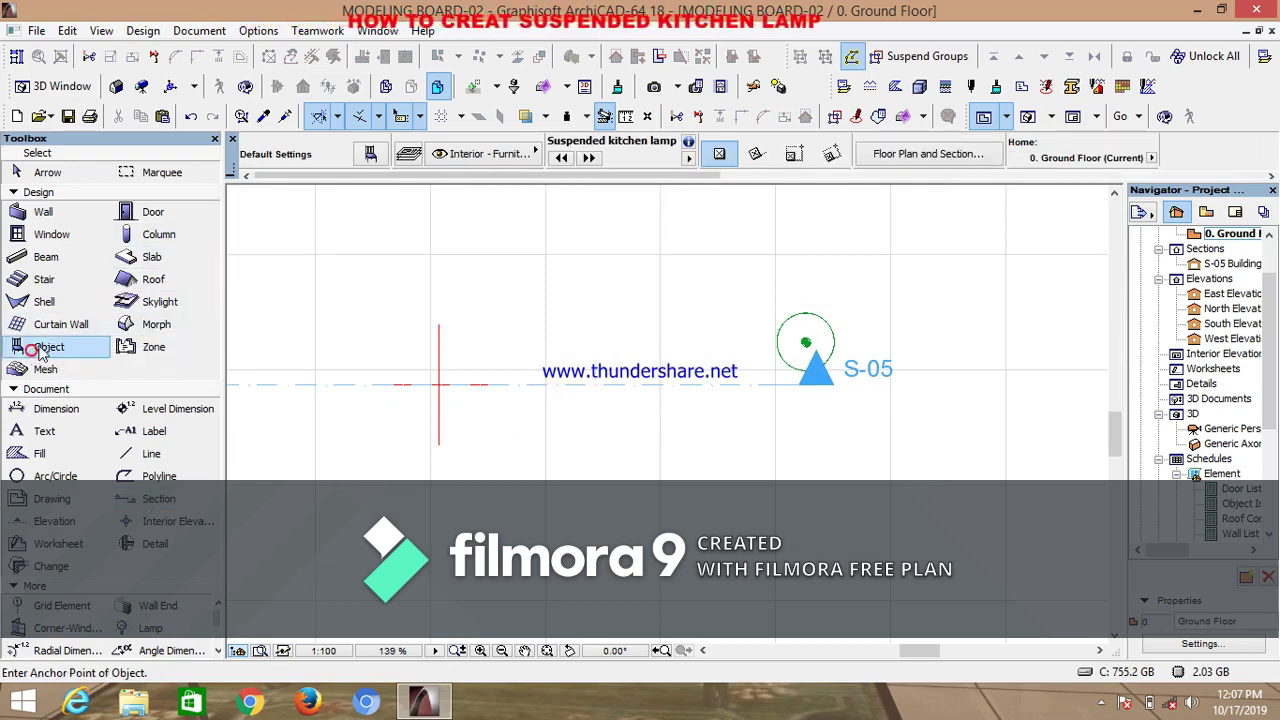
pyautogui.click(369, 155)
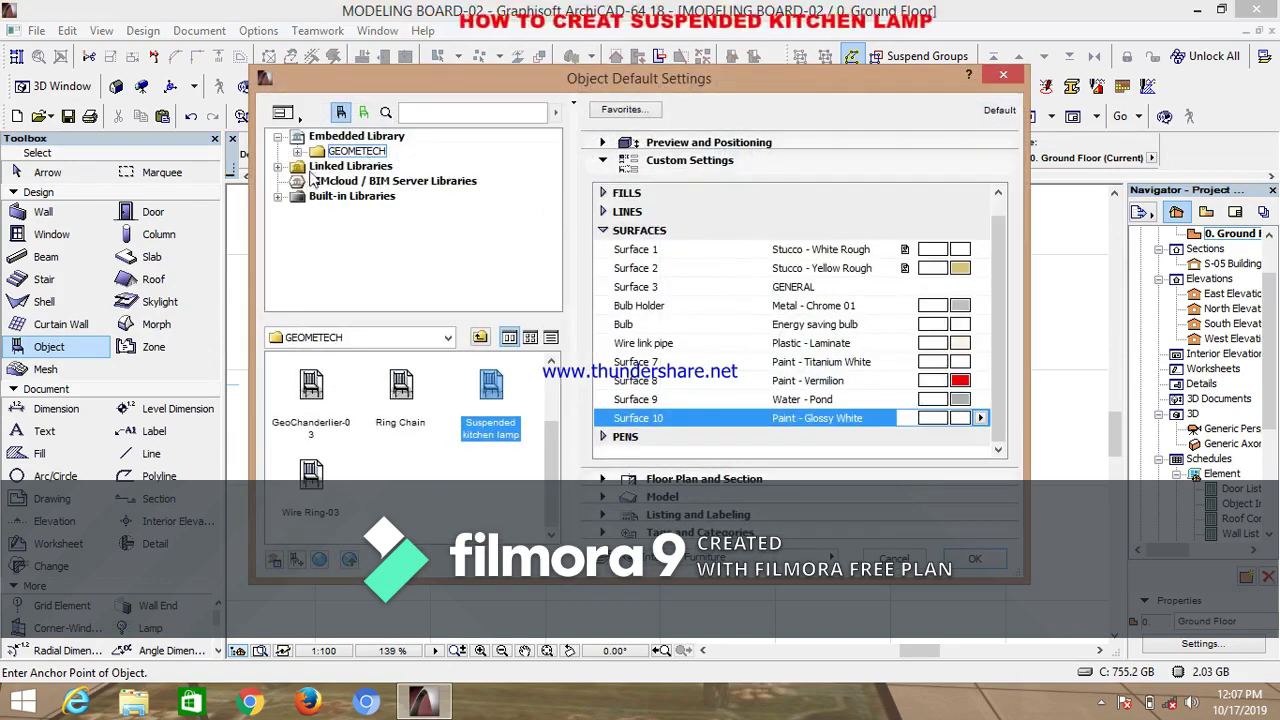
pyautogui.click(279, 168)
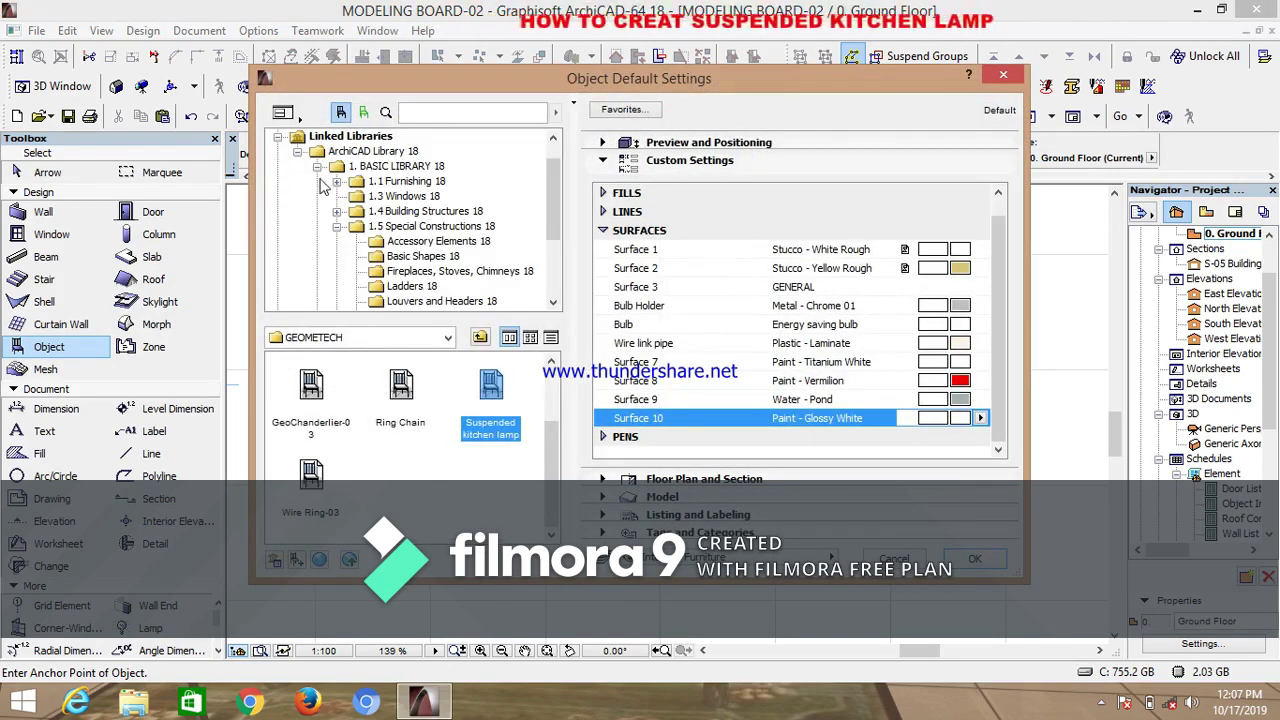
pyautogui.click(403, 258)
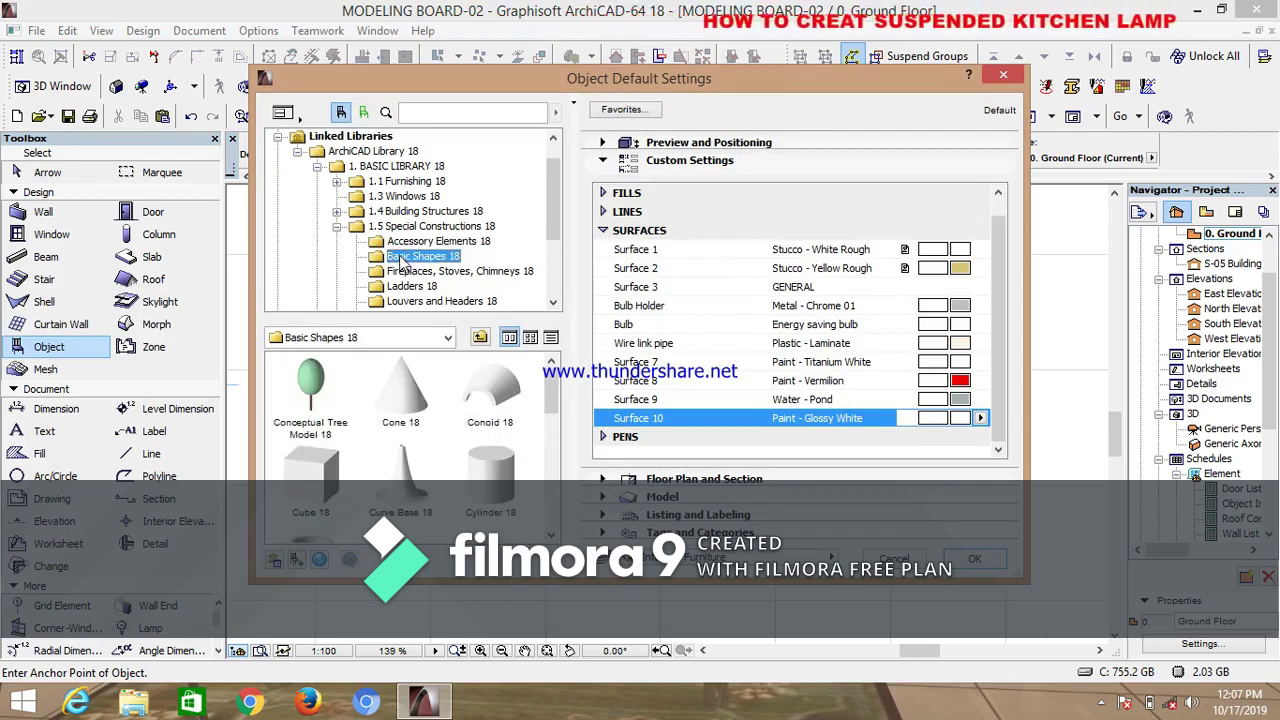
pyautogui.scroll(-2, 553, 412)
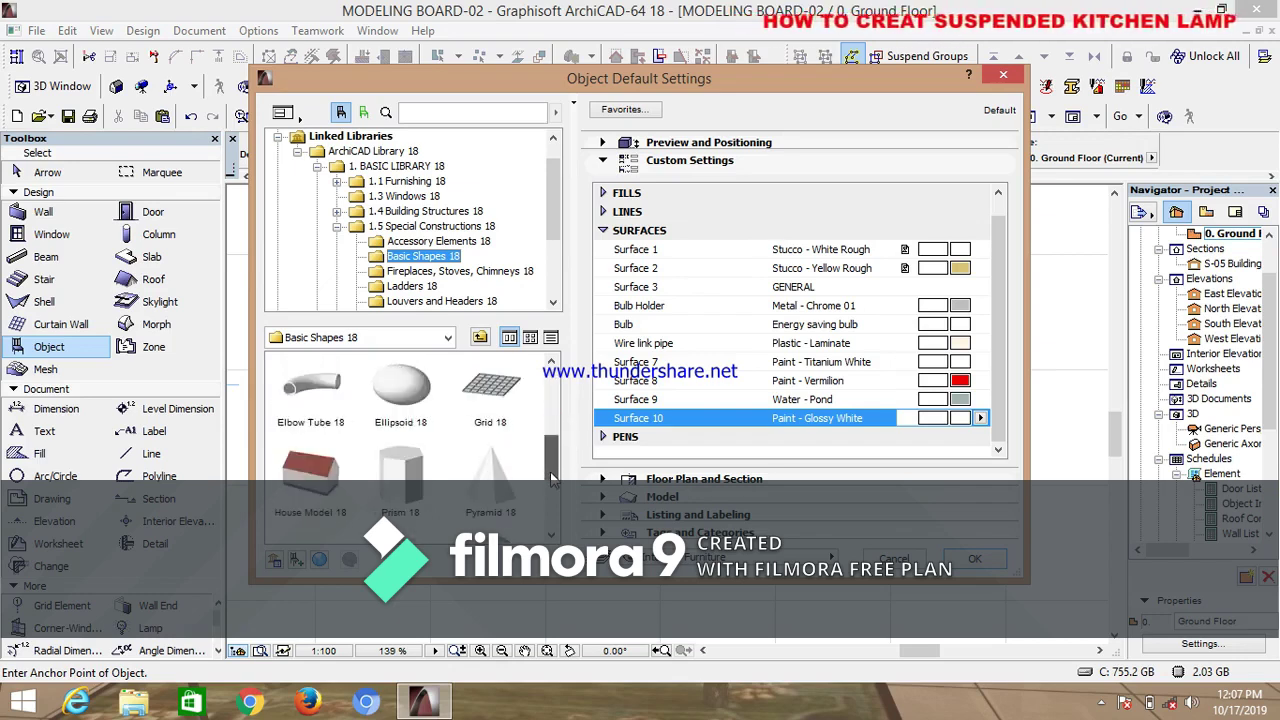
pyautogui.click(404, 386)
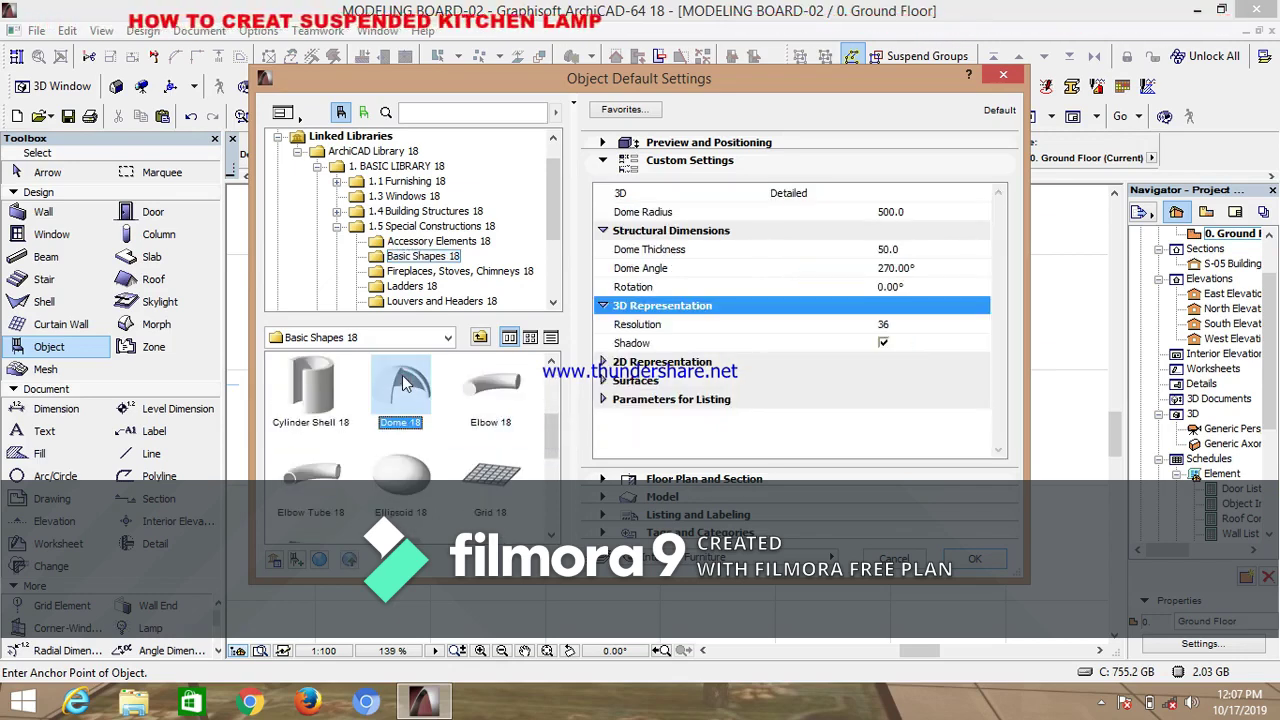
pyautogui.click(602, 143)
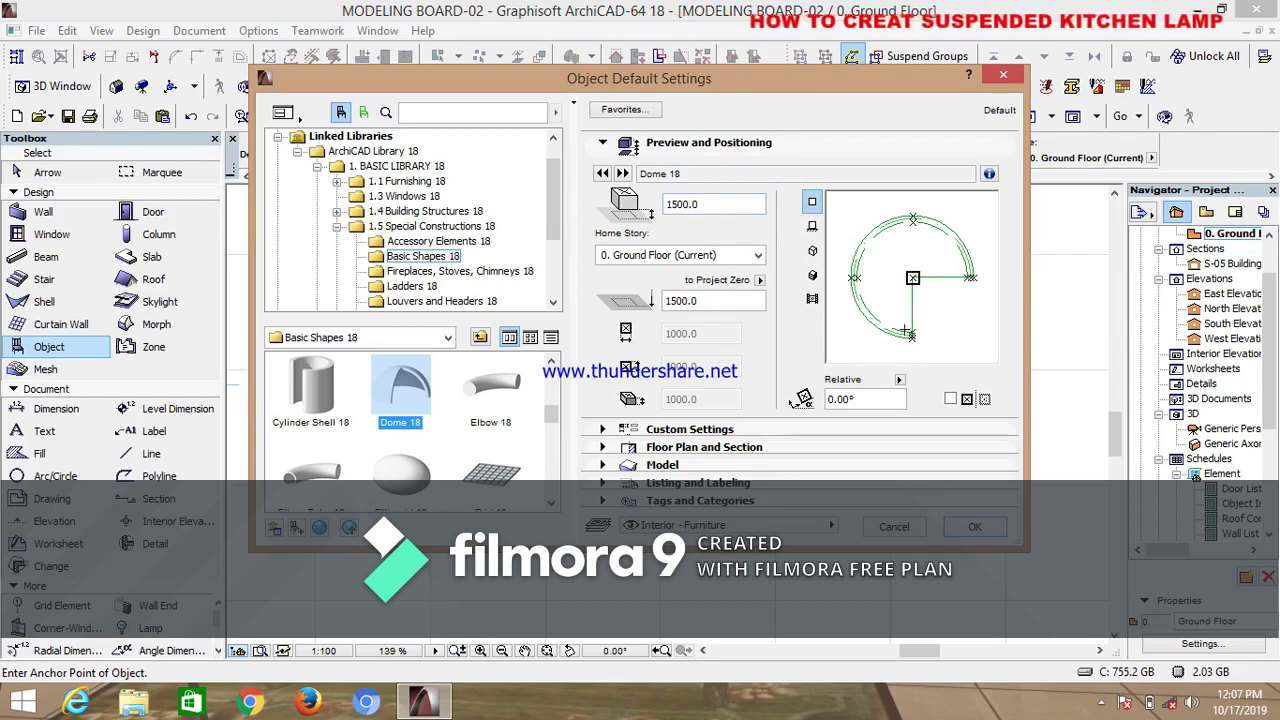
# Set the dome's thickness to 2 and its angle to 360°, and accept the object settings
pyautogui.click(672, 431)
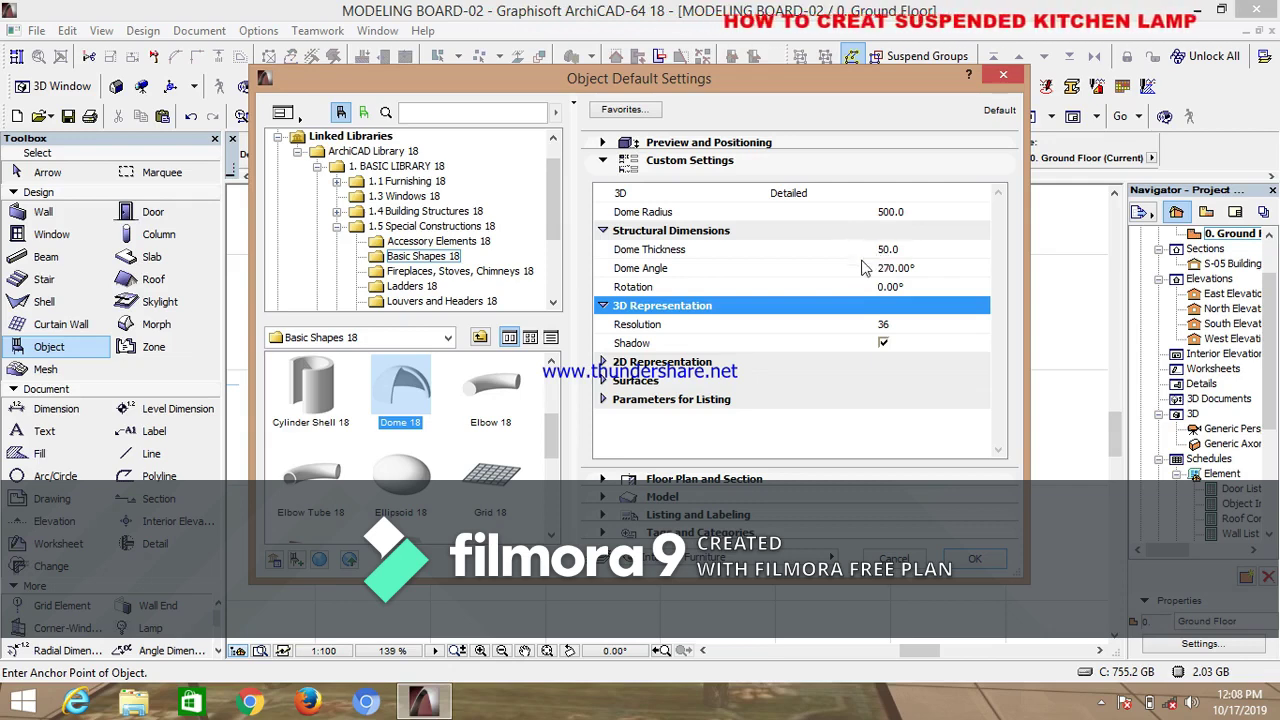
pyautogui.click(898, 249)
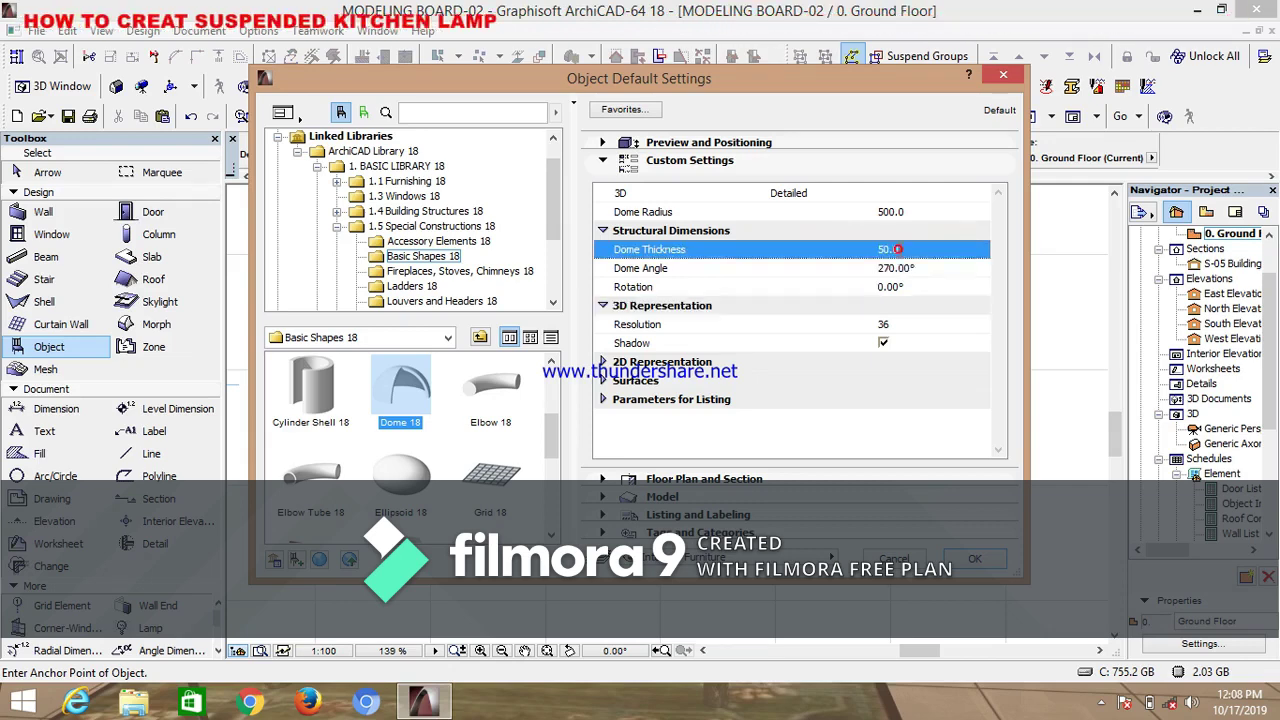
pyautogui.doubleClick(898, 249)
pyautogui.write('2')
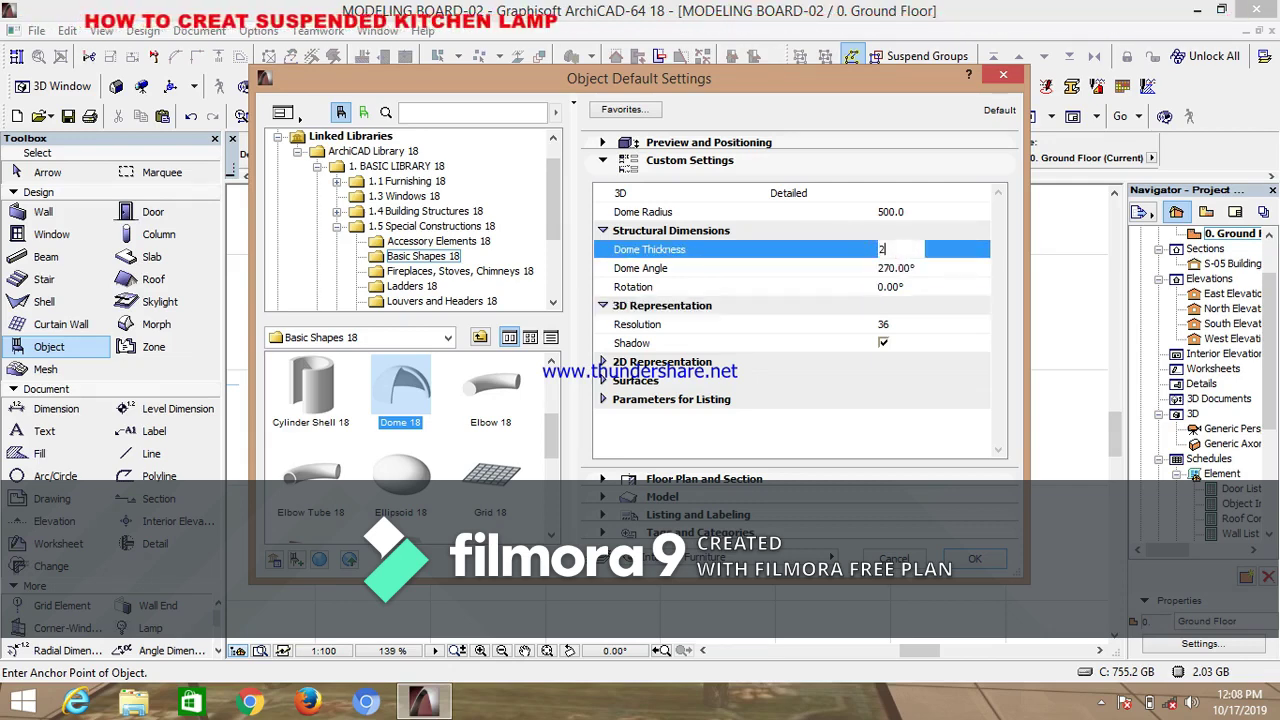
pyautogui.press('Return')
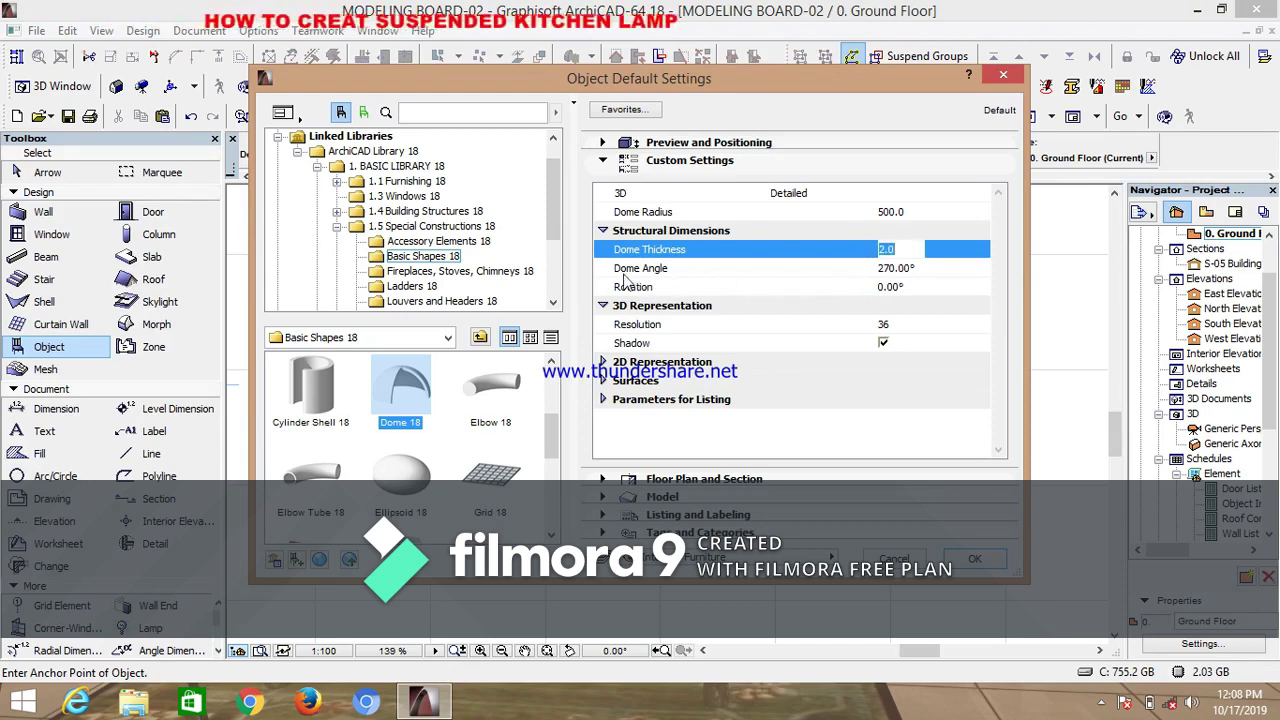
pyautogui.click(926, 271)
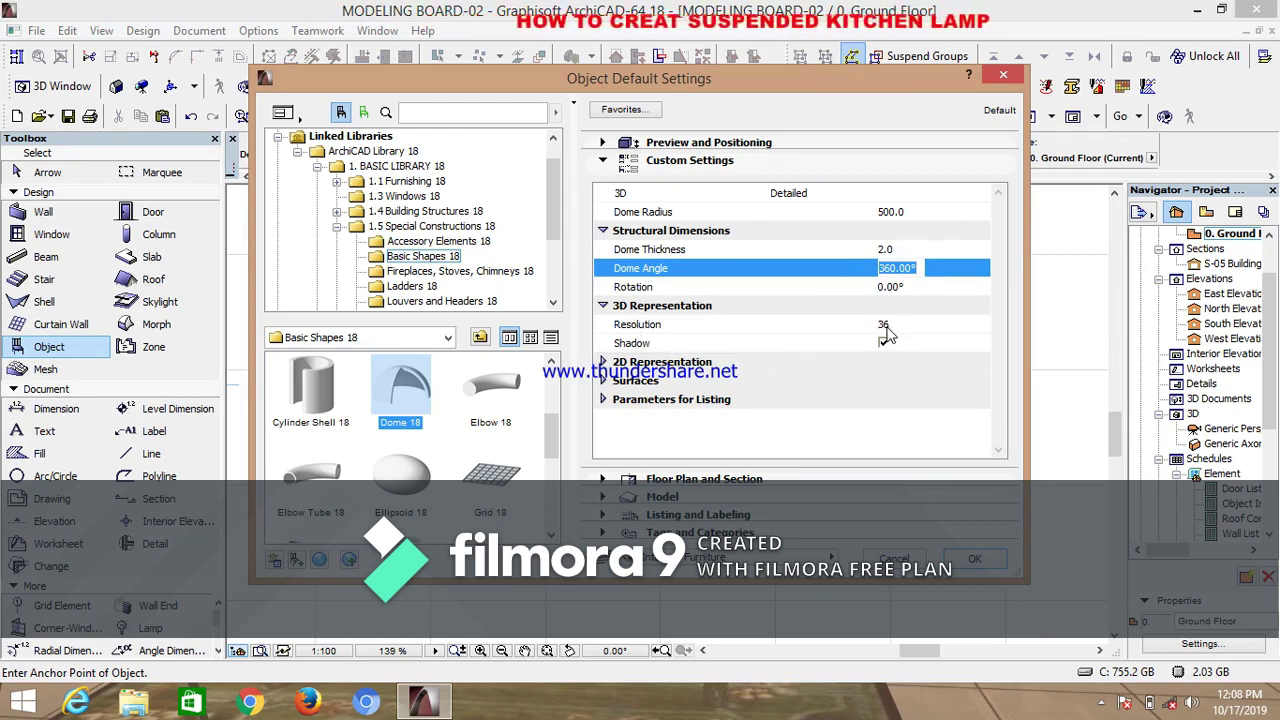
pyautogui.click(604, 381)
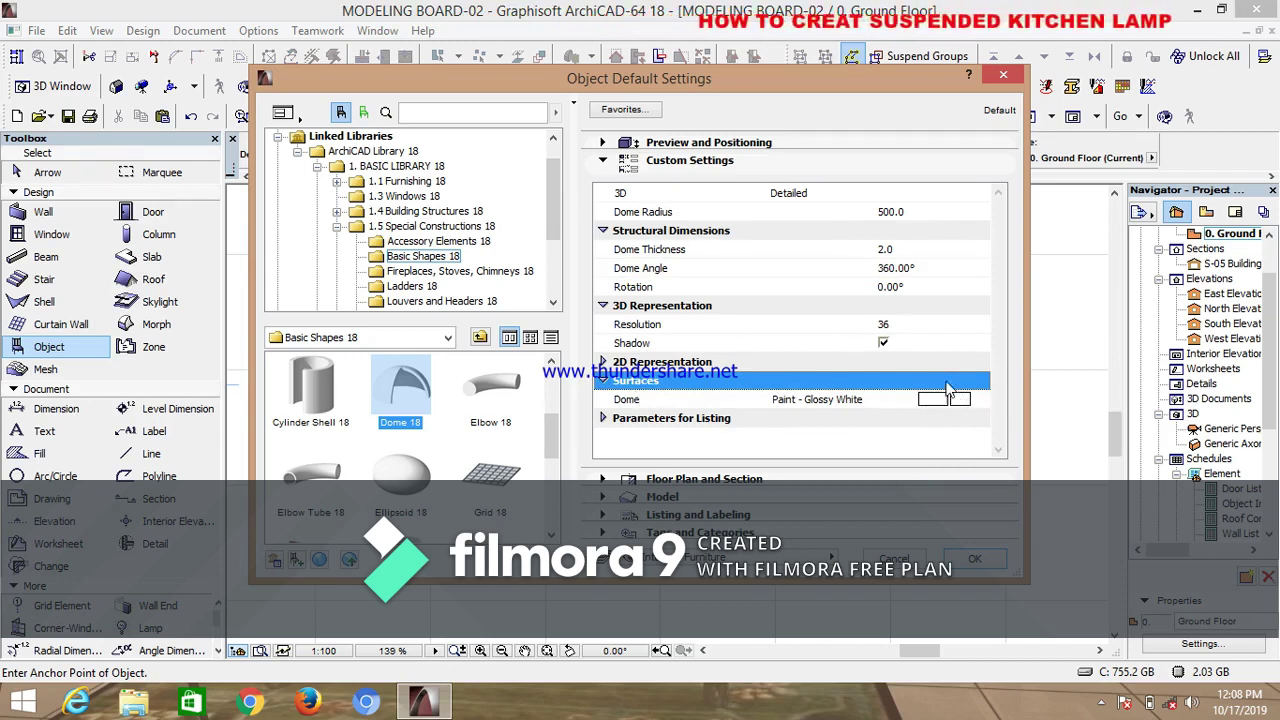
pyautogui.click(975, 559)
# Place the dome on the floor plan, centred on the intersection of the two guide lines
pyautogui.scroll(3, 497, 381)
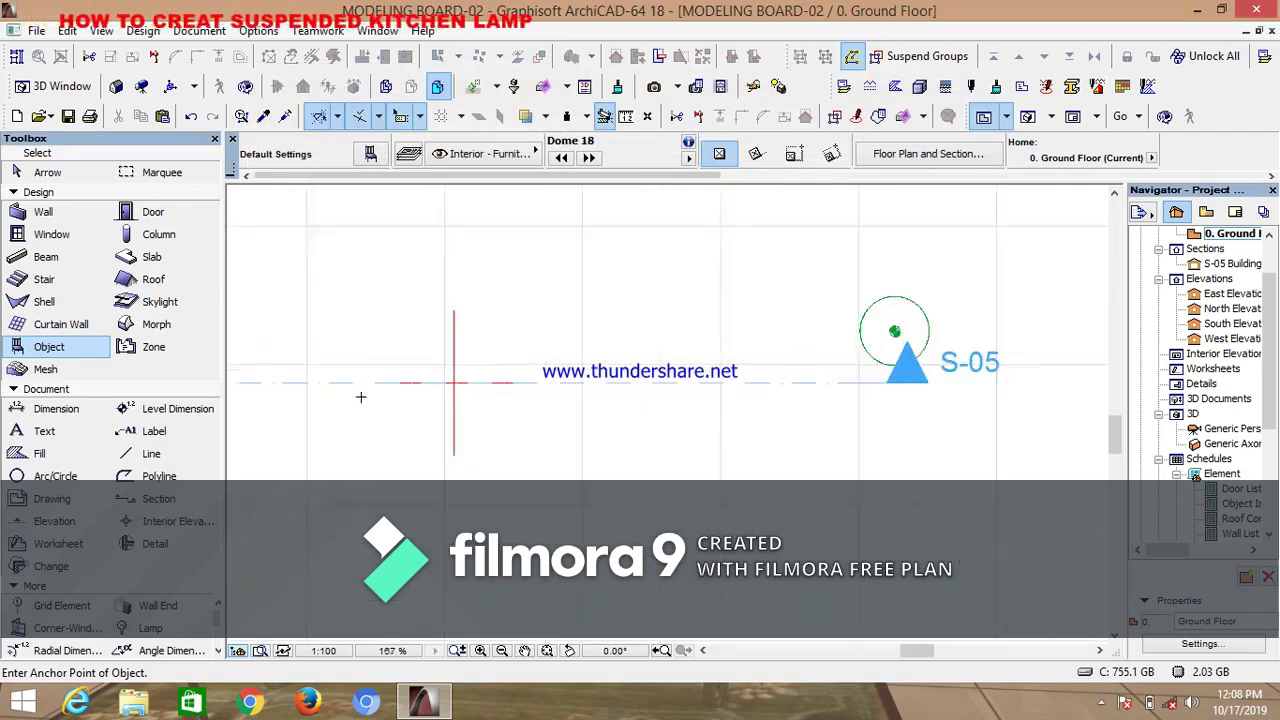
pyautogui.scroll(5, 701, 389)
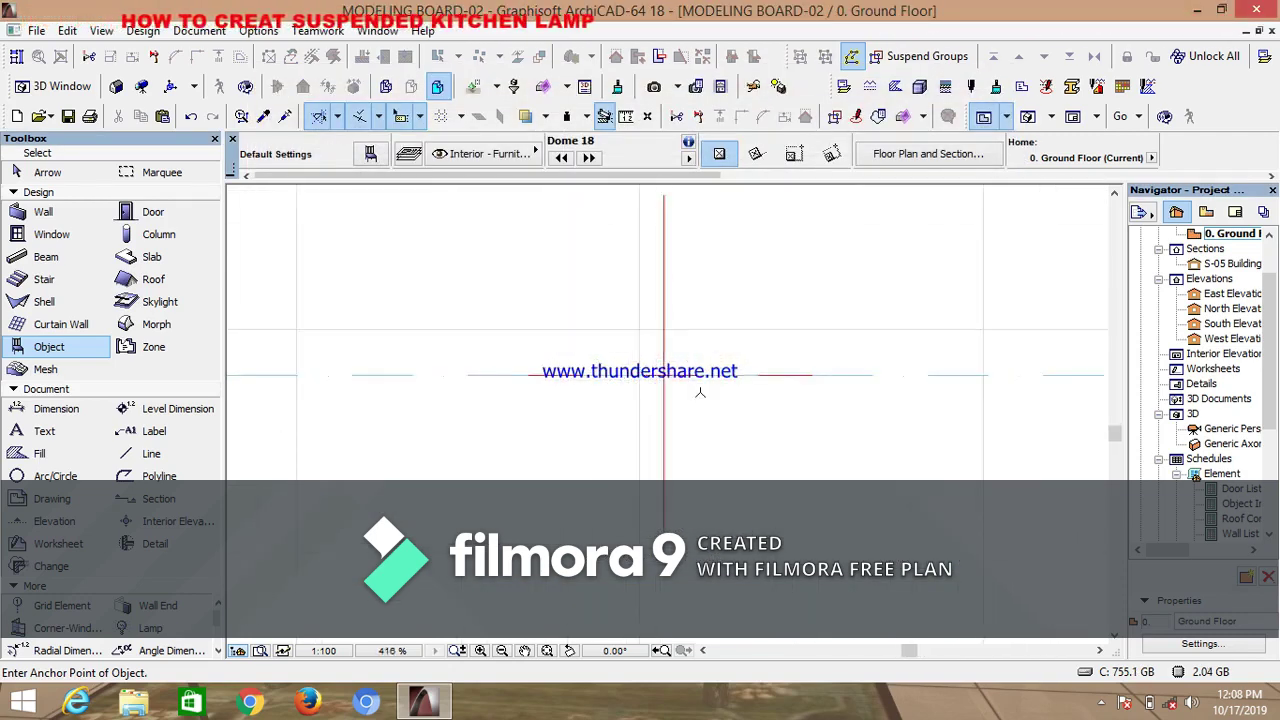
pyautogui.click(648, 367)
pyautogui.scroll(-2, 650, 367)
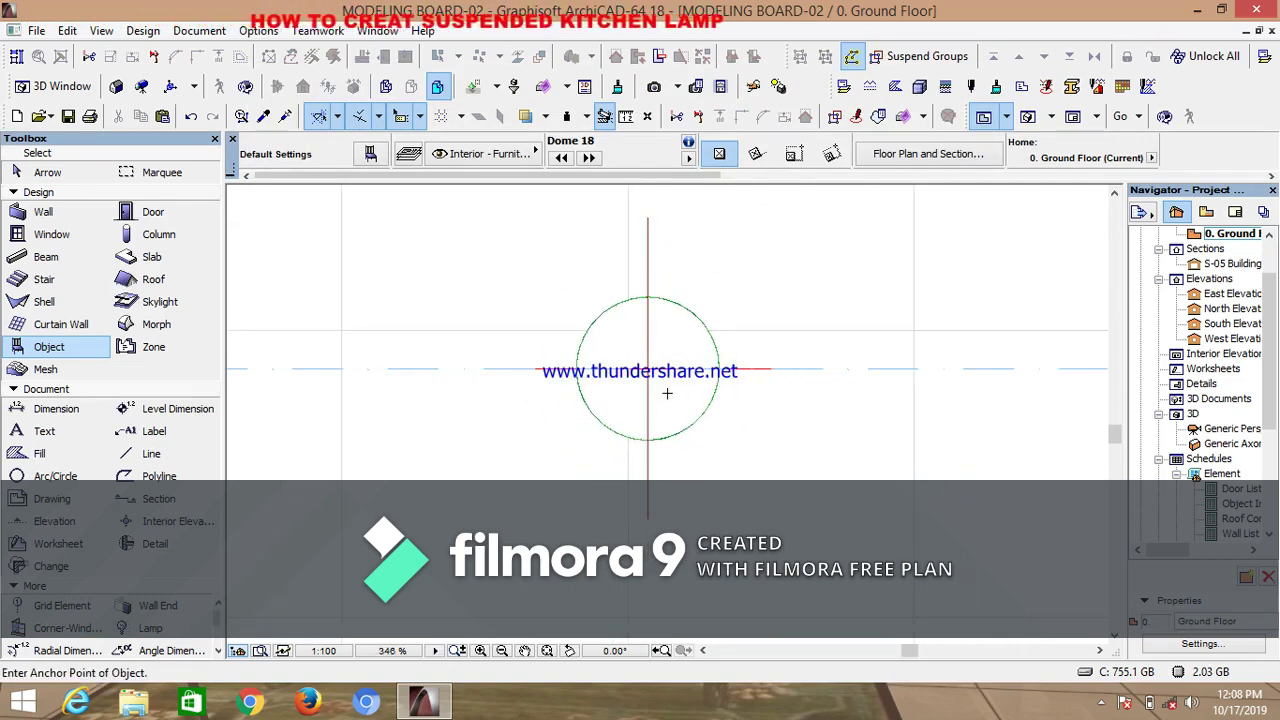
# Show the model in 3D and select the new white dome
pyautogui.click(1029, 118)
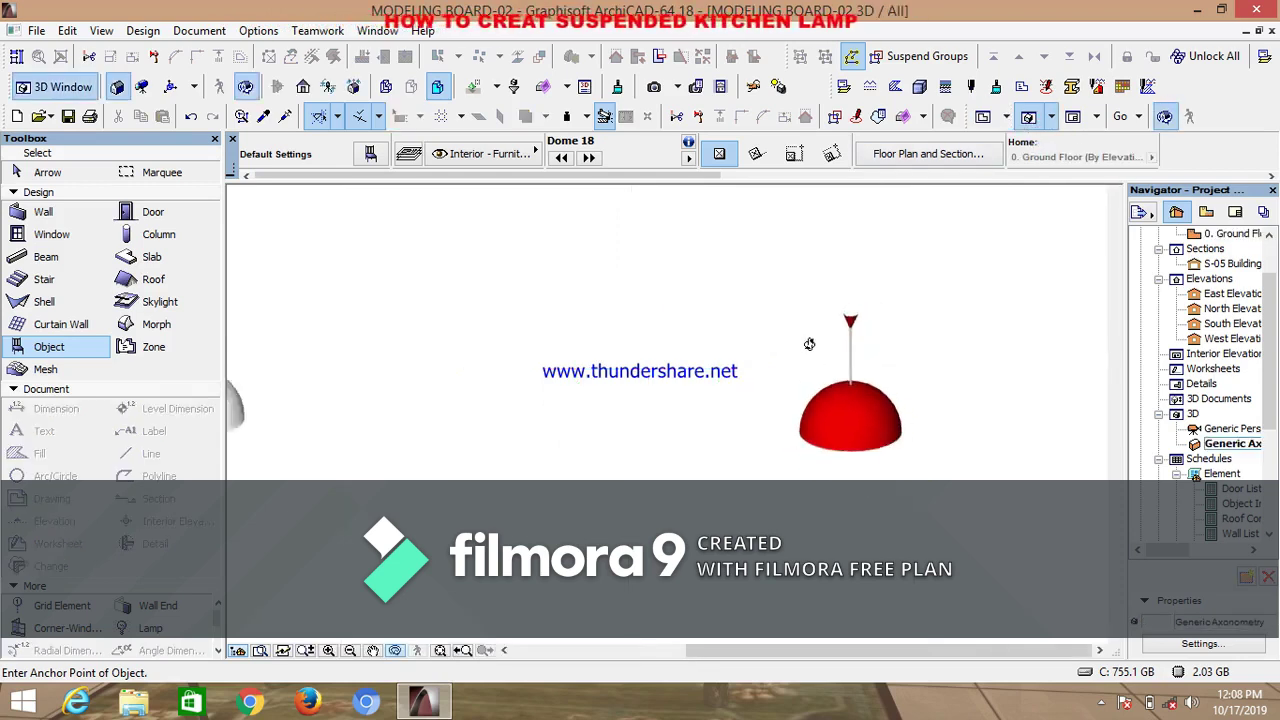
pyautogui.scroll(5, 629, 359)
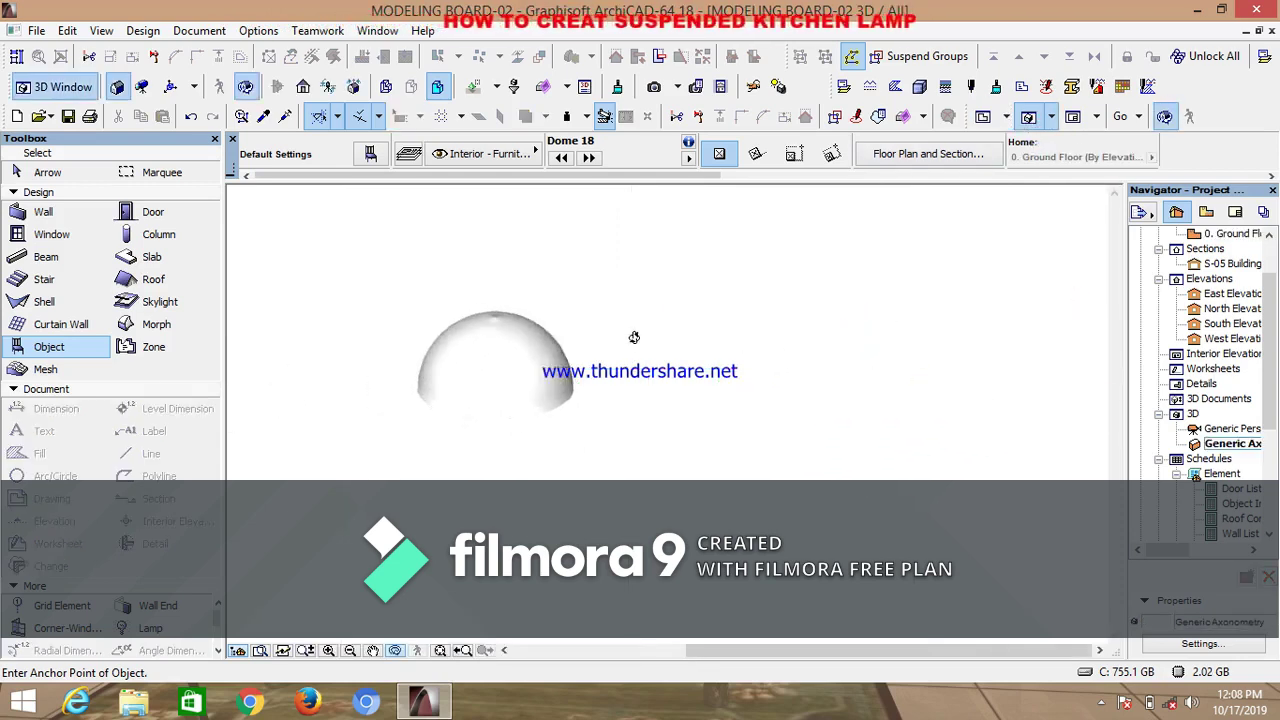
pyautogui.keyDown('shift'); pyautogui.moveTo(517, 334); pyautogui.dragTo(586, 419, button='middle'); pyautogui.keyUp('shift')
pyautogui.scroll(5, 586, 419)
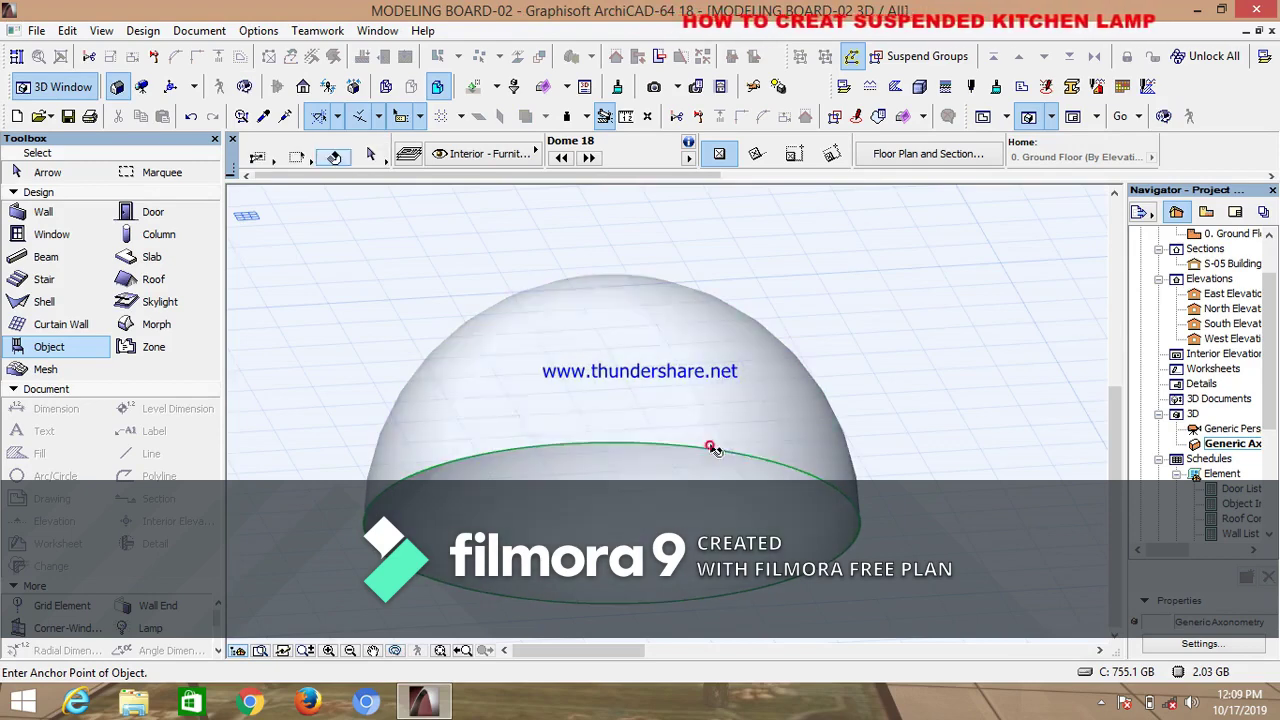
pyautogui.click(711, 448)
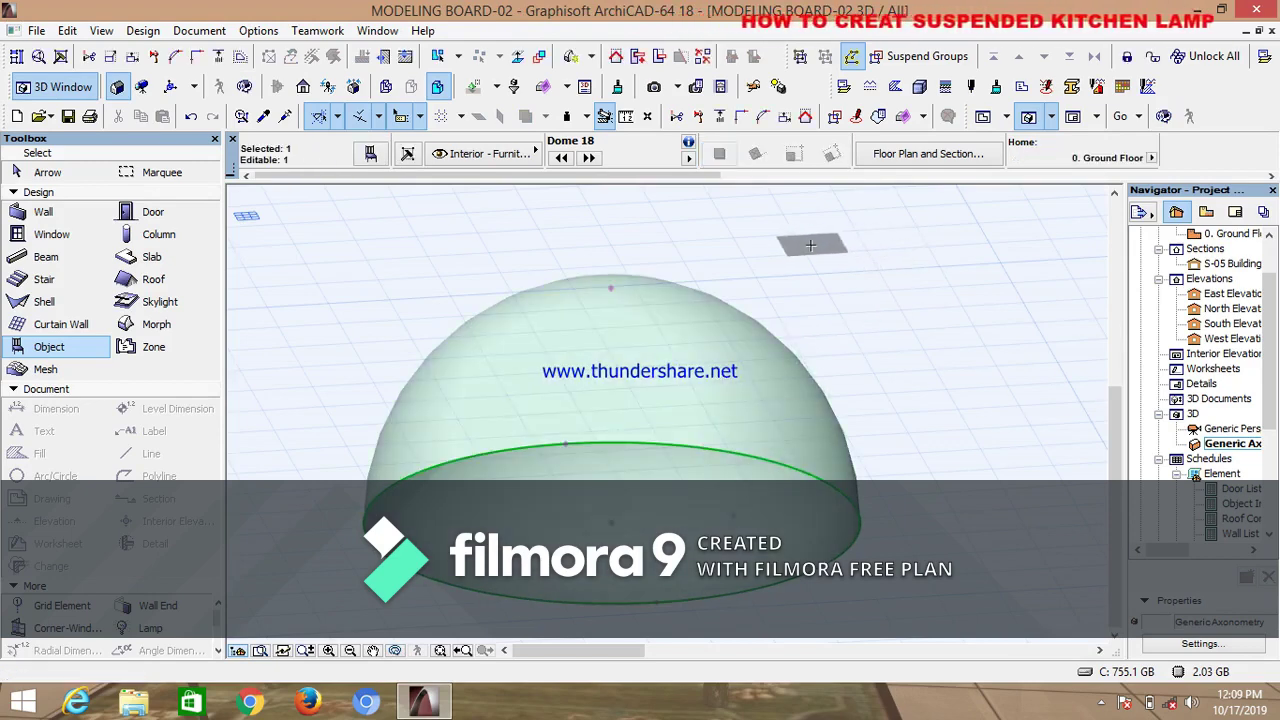
# Convert the selected dome object to a morph, accept the conversion, and clear the selection
pyautogui.rightClick(810, 245)
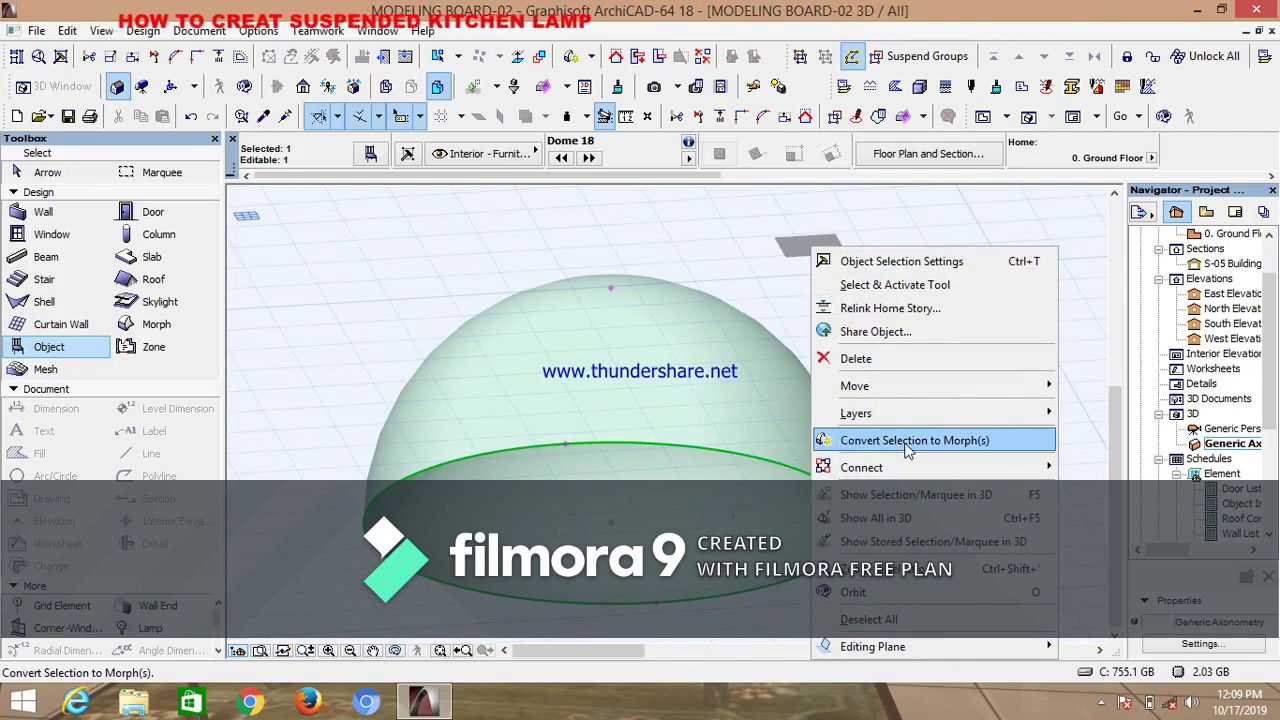
pyautogui.click(957, 442)
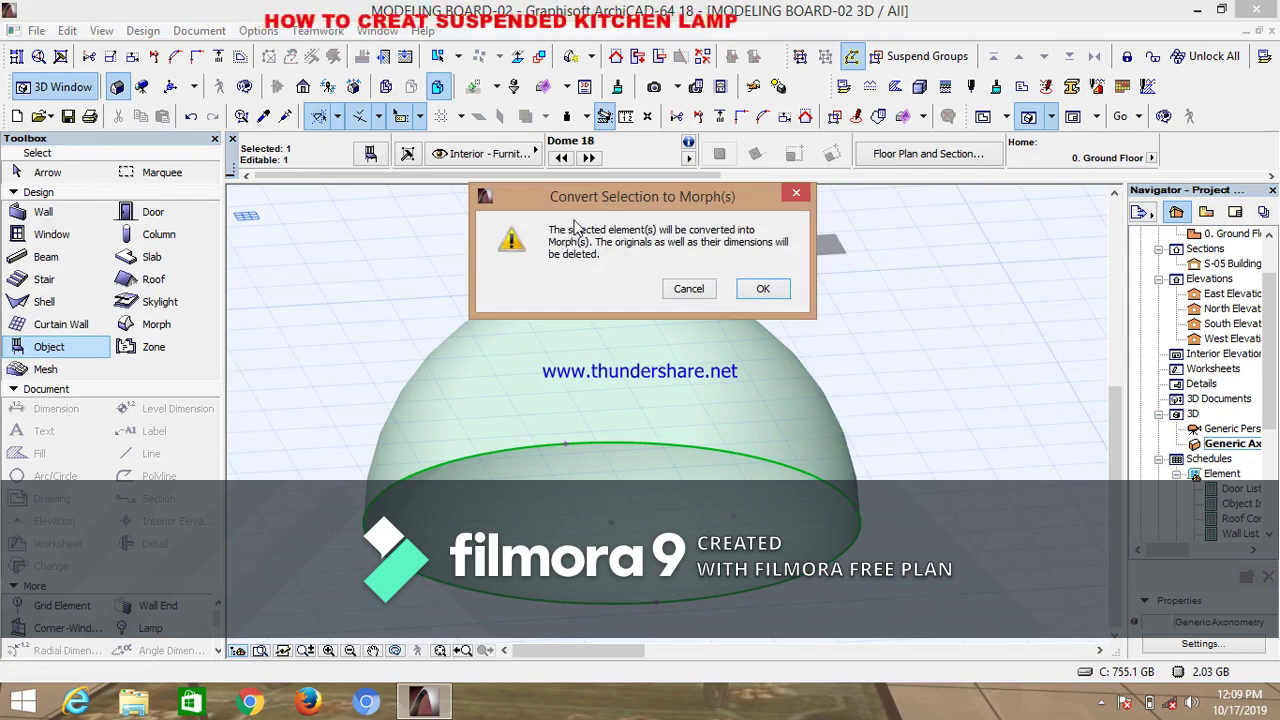
pyautogui.click(763, 289)
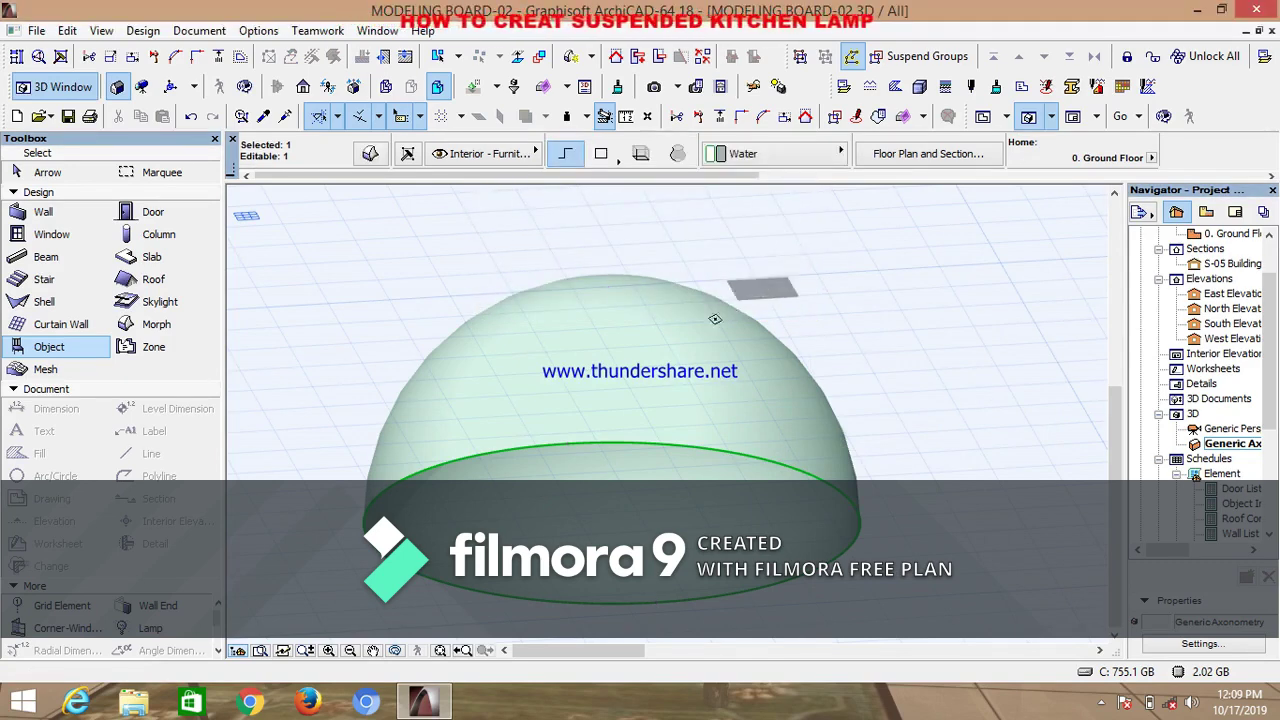
pyautogui.scroll(3, 650, 330)
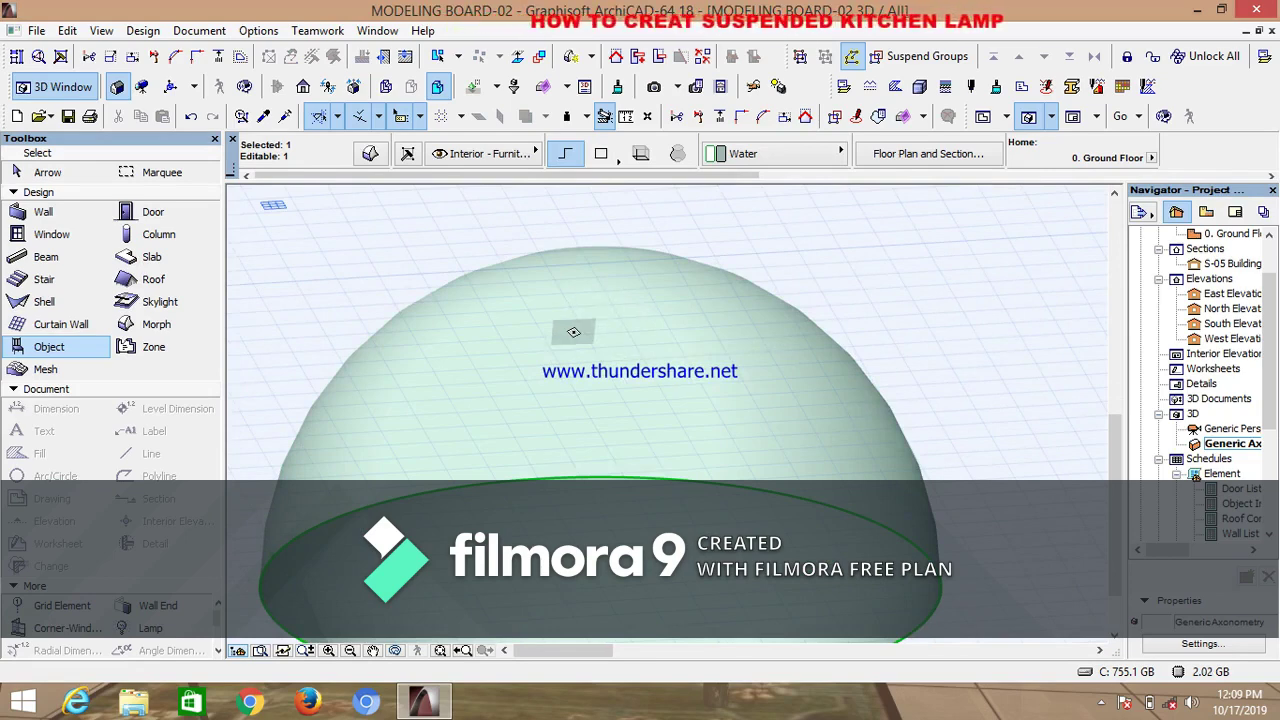
pyautogui.press('Escape')
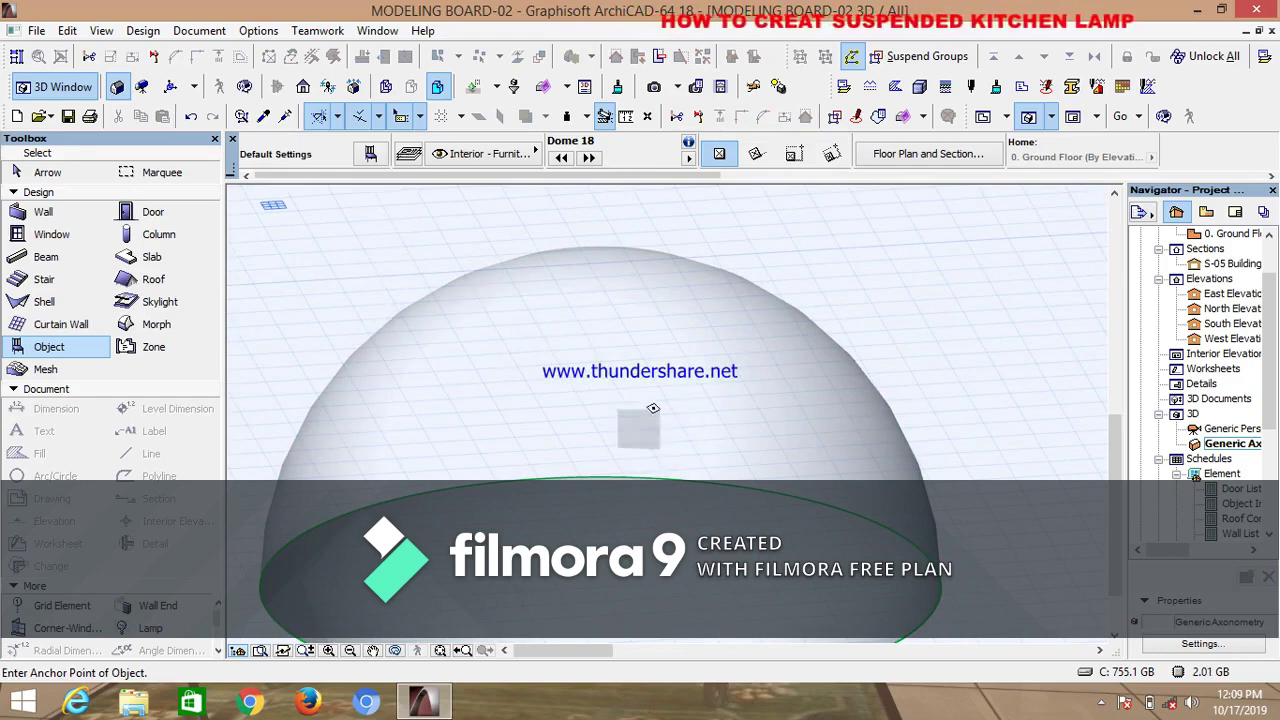
pyautogui.scroll(2, 615, 395)
pyautogui.scroll(-2, 615, 383)
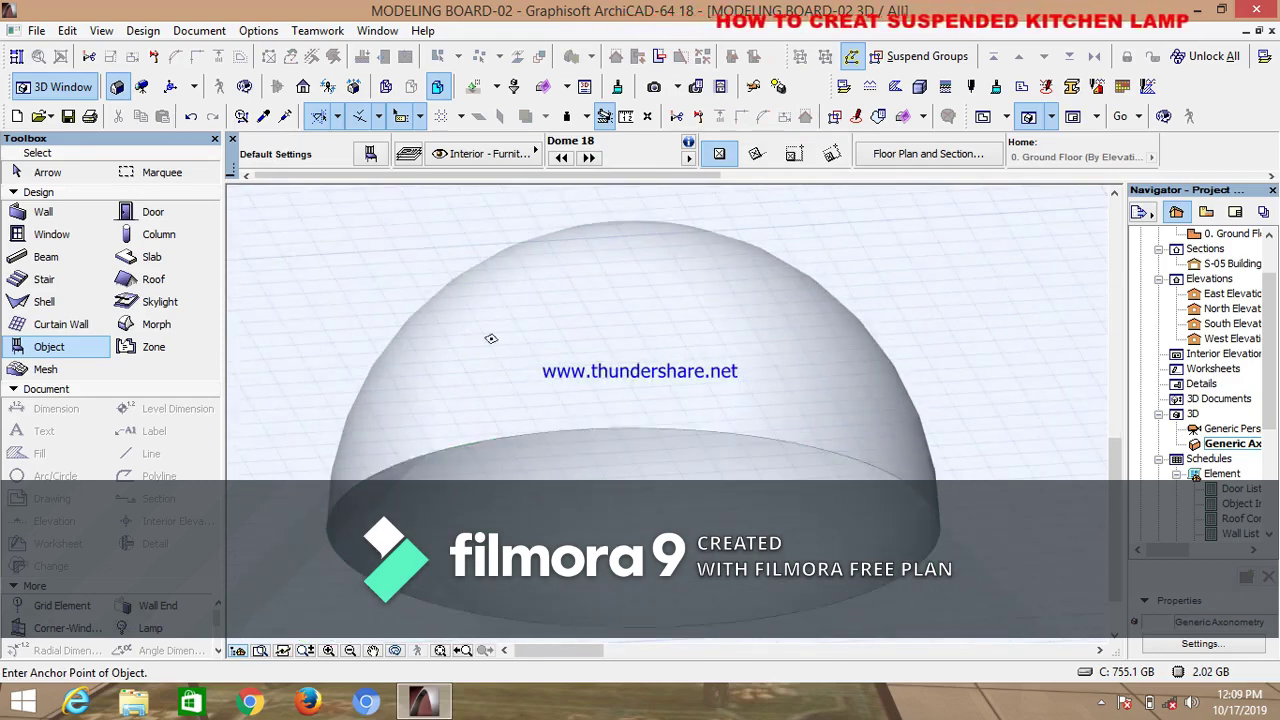
# Switch the Arrow tool to sub-element selection and select the dome's outer face
pyautogui.click(35, 174)
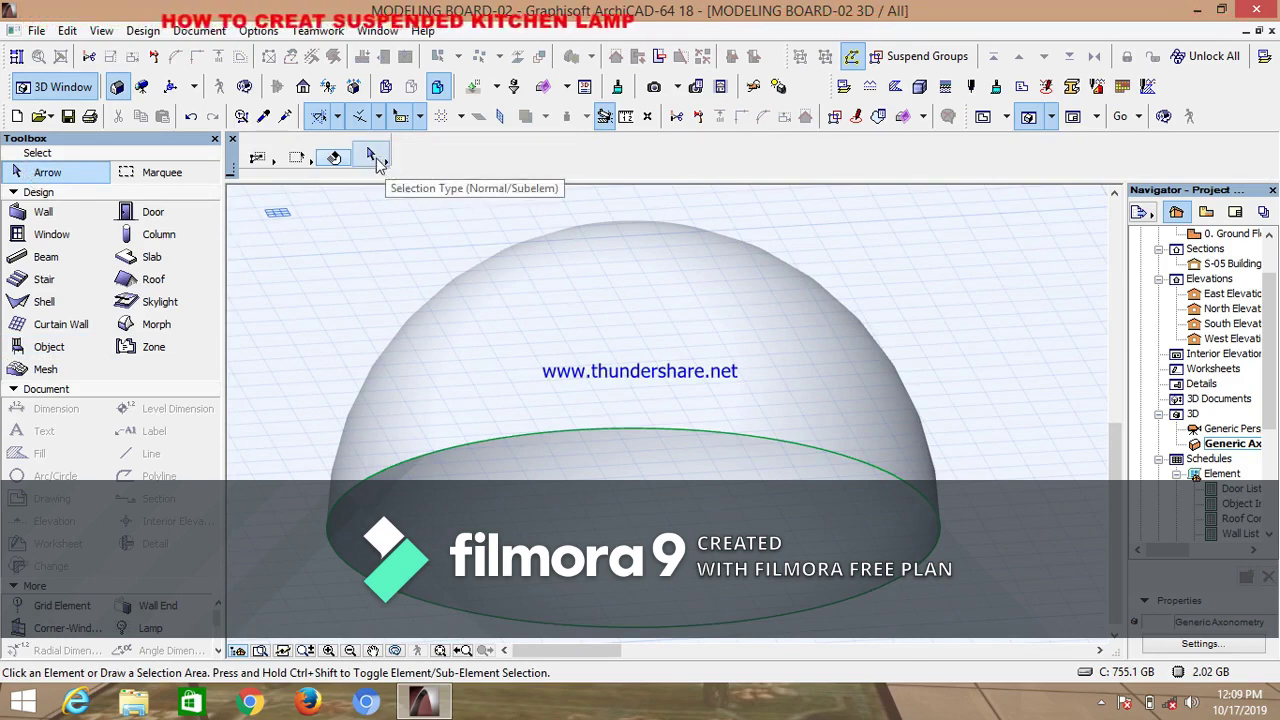
pyautogui.click(385, 166)
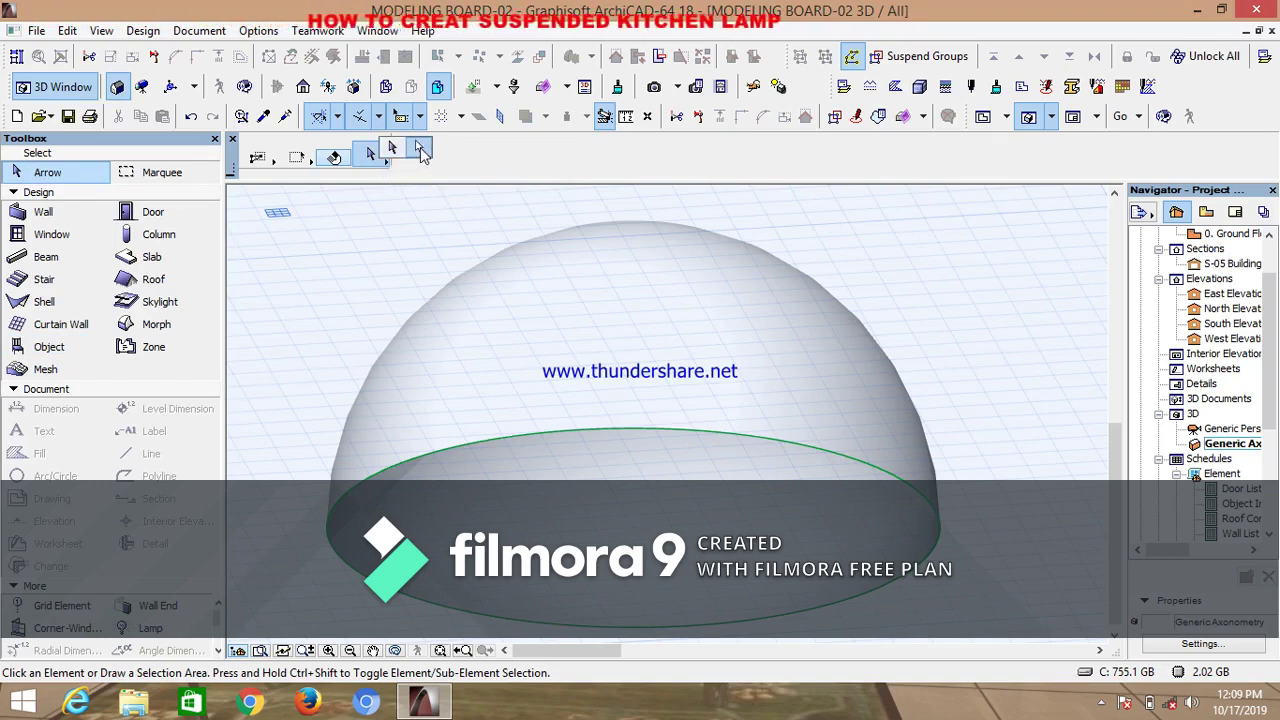
pyautogui.click(421, 149)
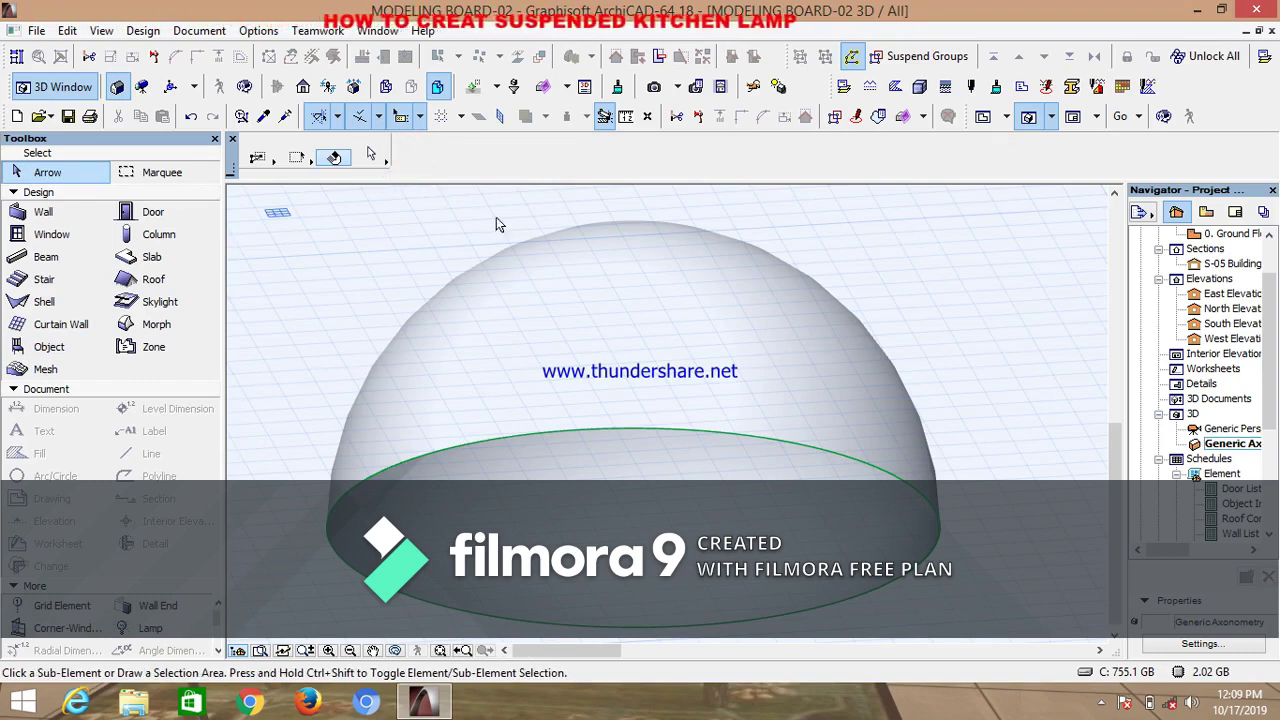
pyautogui.click(600, 356)
pyautogui.click(600, 356)
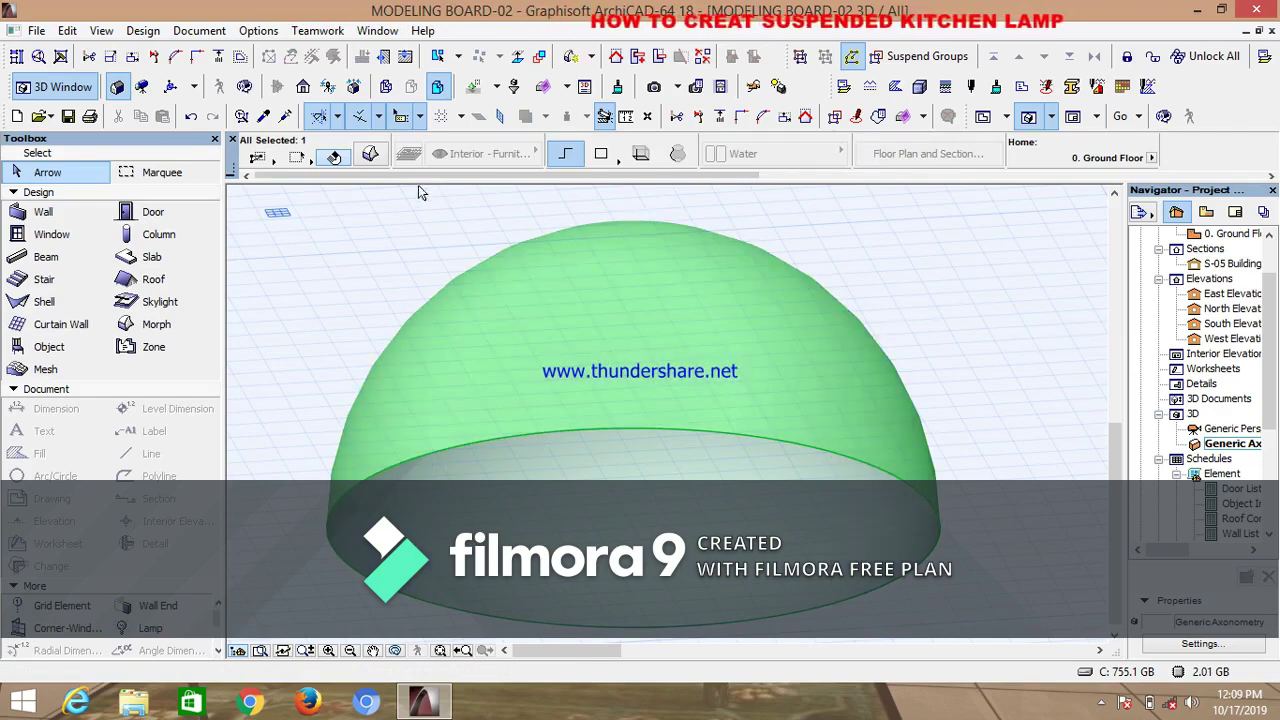
# Override the surface of the dome's outer face with Paint - Vermilion
pyautogui.click(370, 156)
pyautogui.click(560, 274)
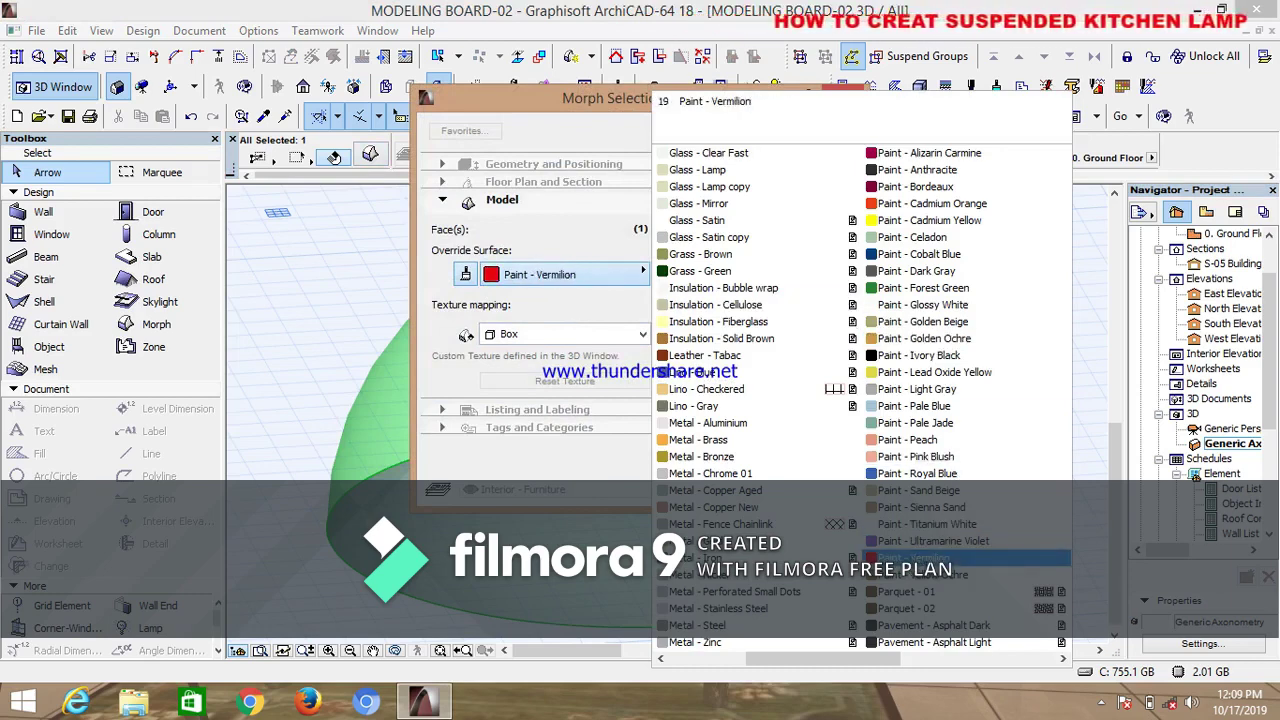
pyautogui.click(900, 558)
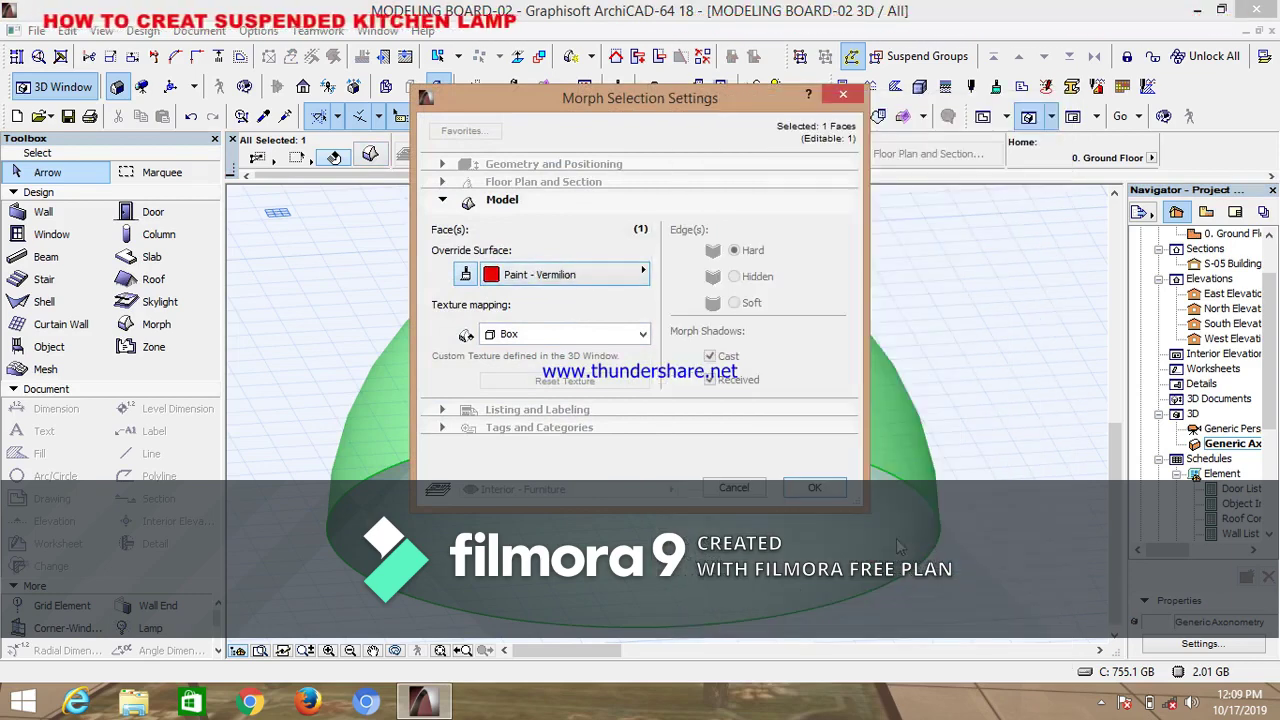
pyautogui.click(813, 490)
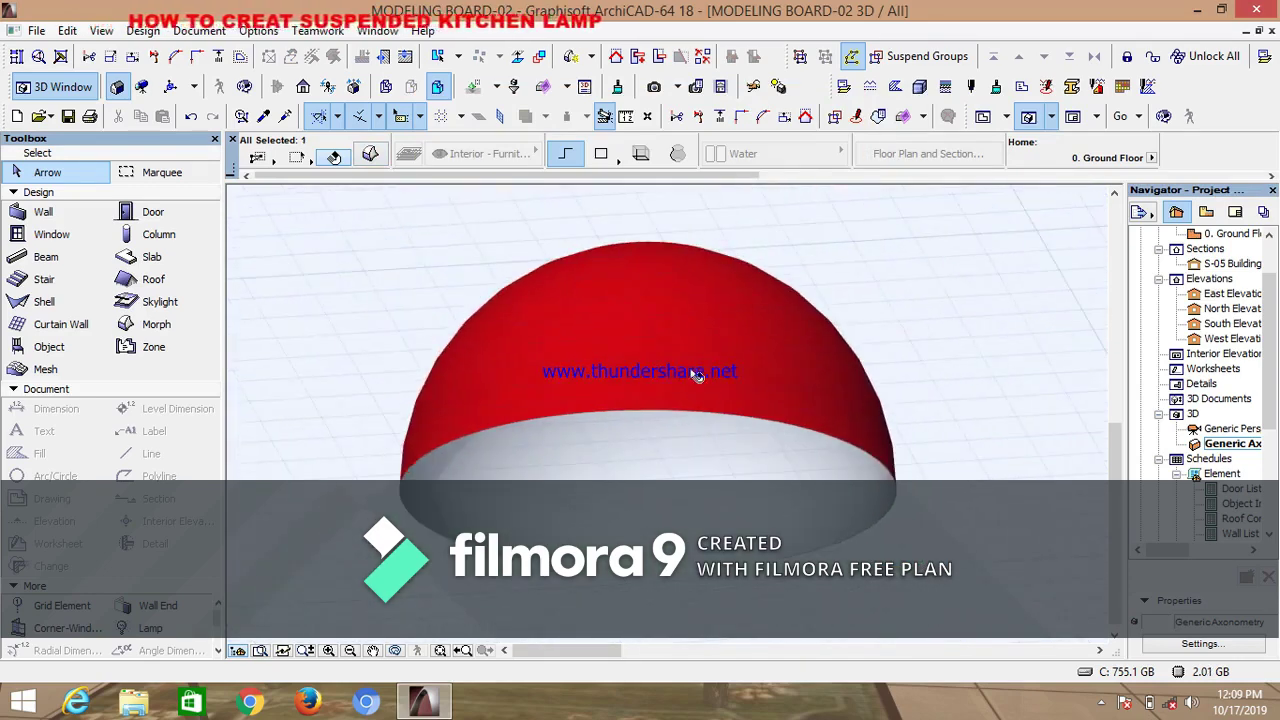
# Select the dome's inner face together with the narrow rim face along its lower edge
pyautogui.scroll(3, 695, 330)
pyautogui.scroll(-2, 745, 358)
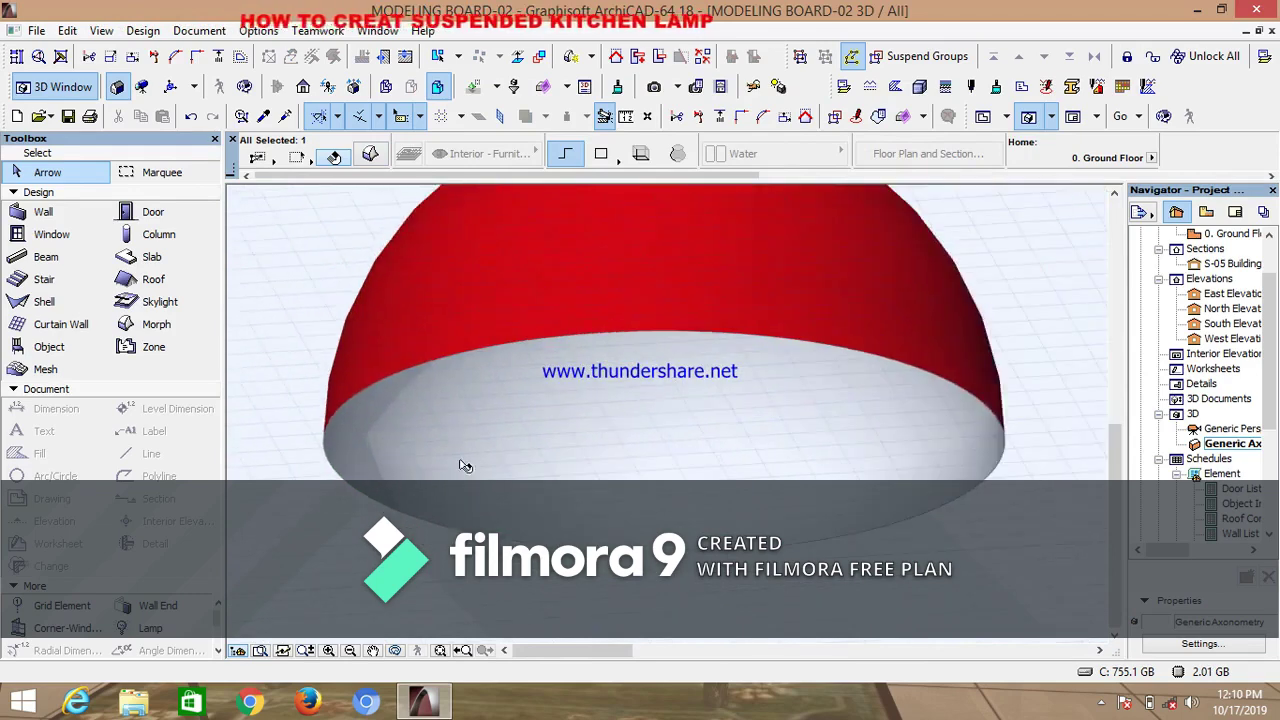
pyautogui.scroll(2, 340, 468)
pyautogui.scroll(3, 338, 466)
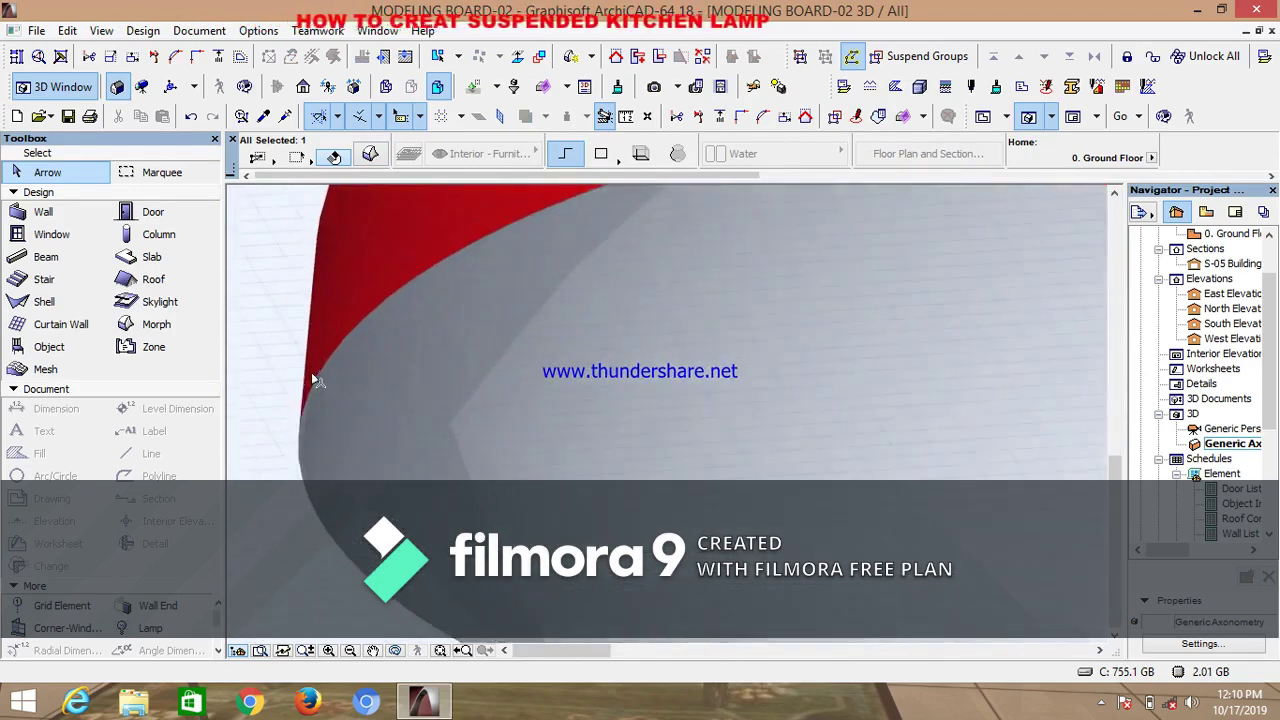
pyautogui.scroll(2, 340, 456)
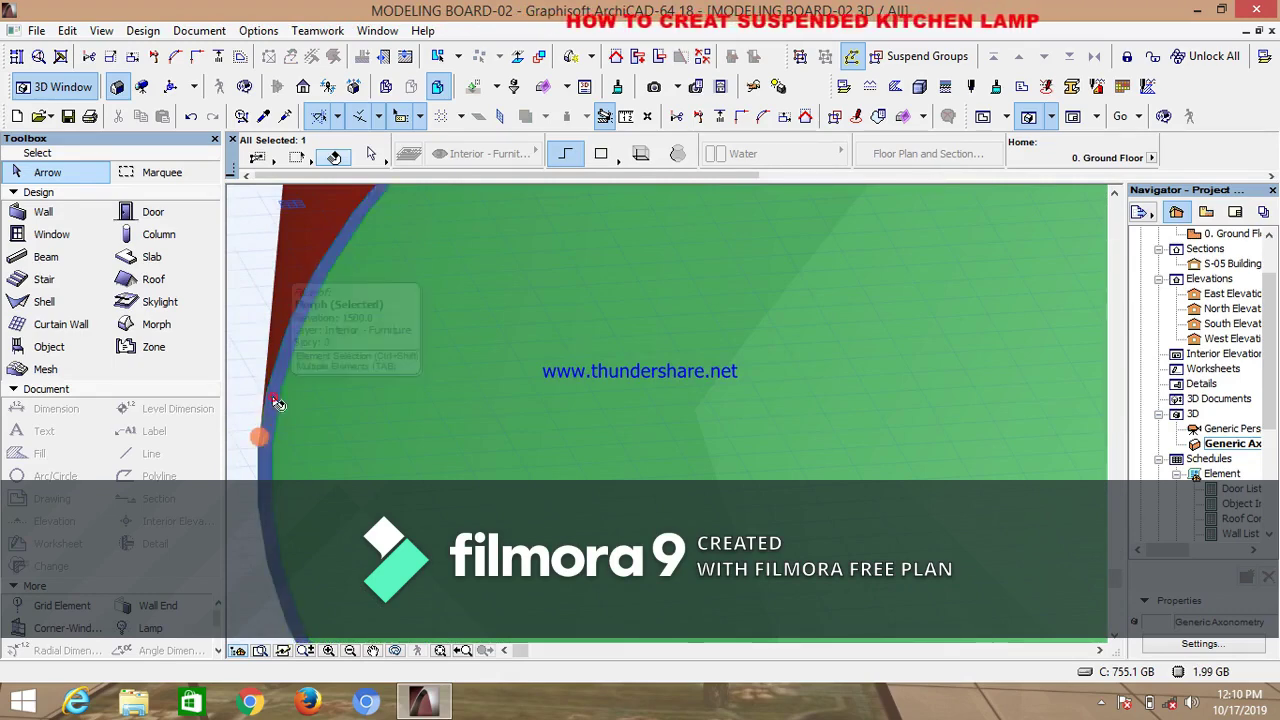
pyautogui.keyDown('shift'); pyautogui.moveTo(375, 308); pyautogui.dragTo(506, 320, button='middle'); pyautogui.keyUp('shift')
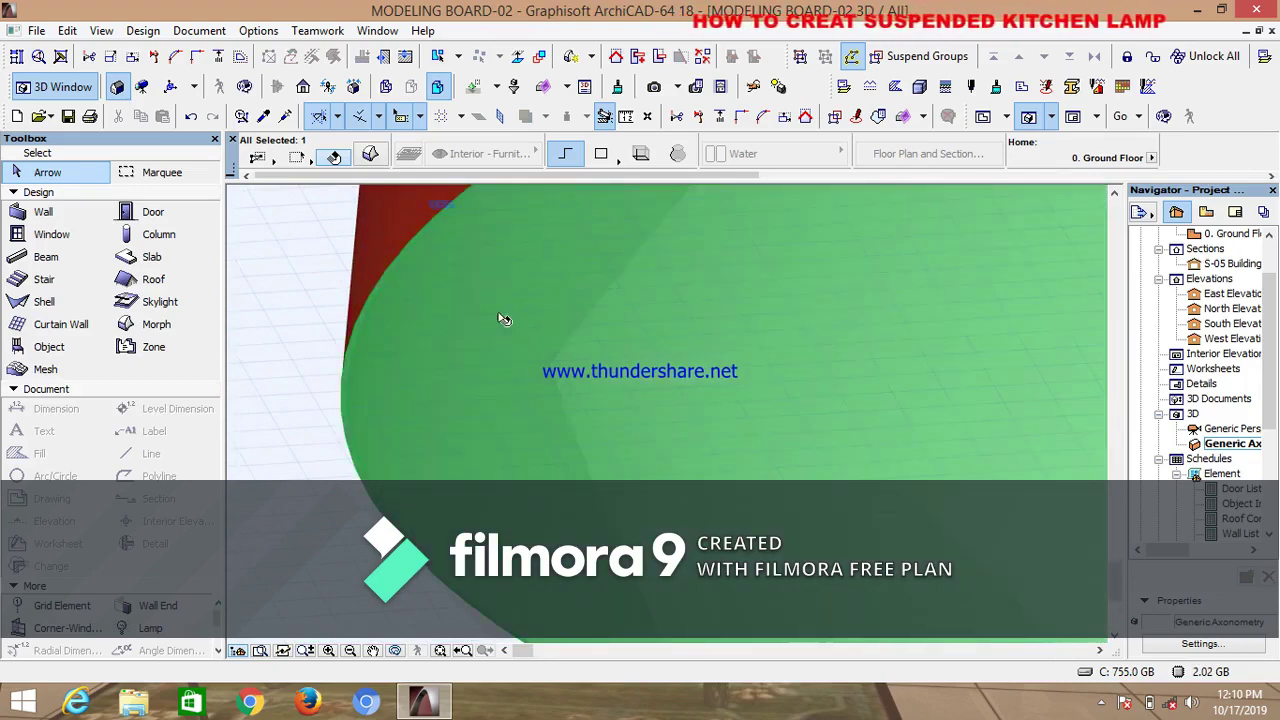
# Override the surface of the dome's inner and rim faces with Paint - Titanium White, and clear the selection
pyautogui.click(370, 155)
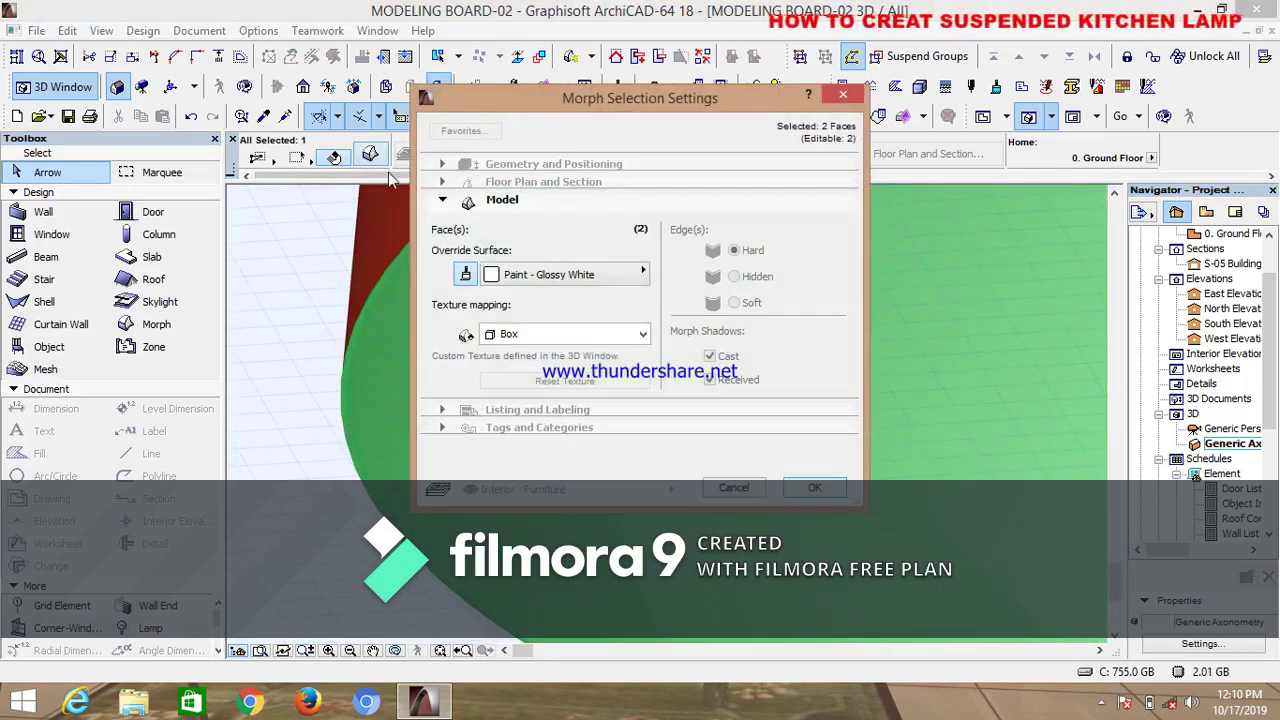
pyautogui.click(640, 275)
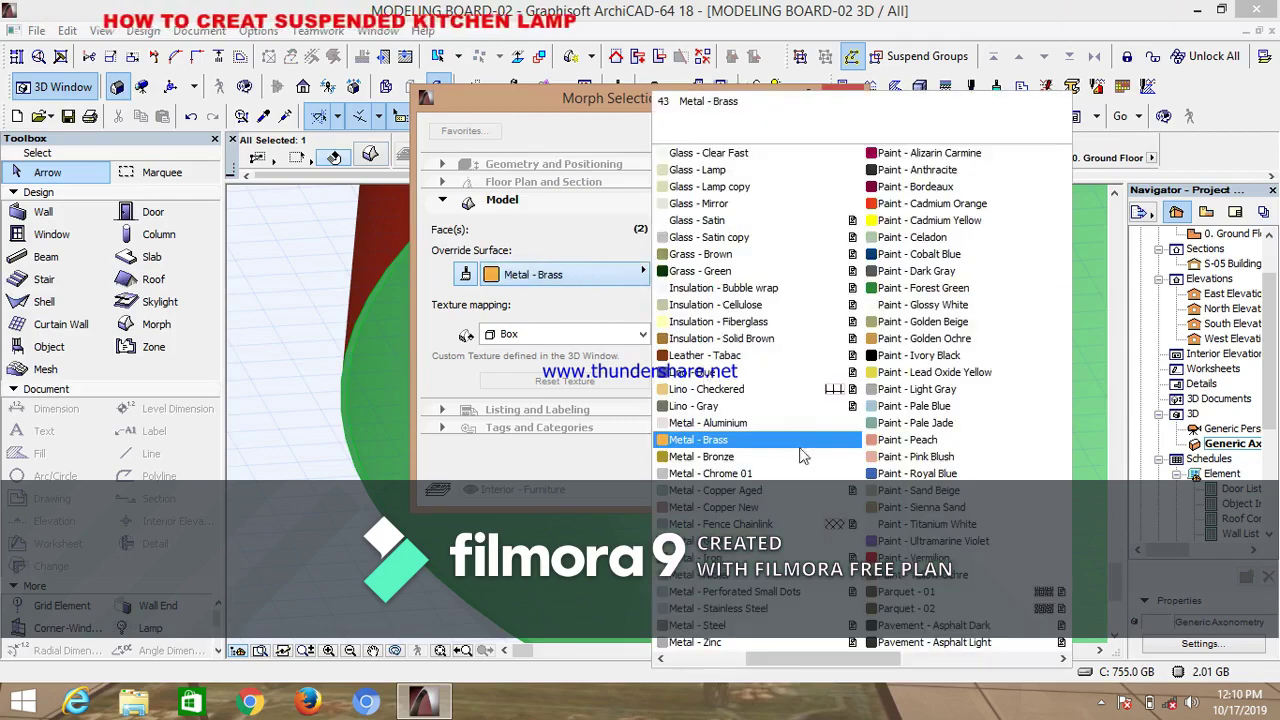
pyautogui.scroll(-3, 808, 452)
pyautogui.scroll(6, 808, 457)
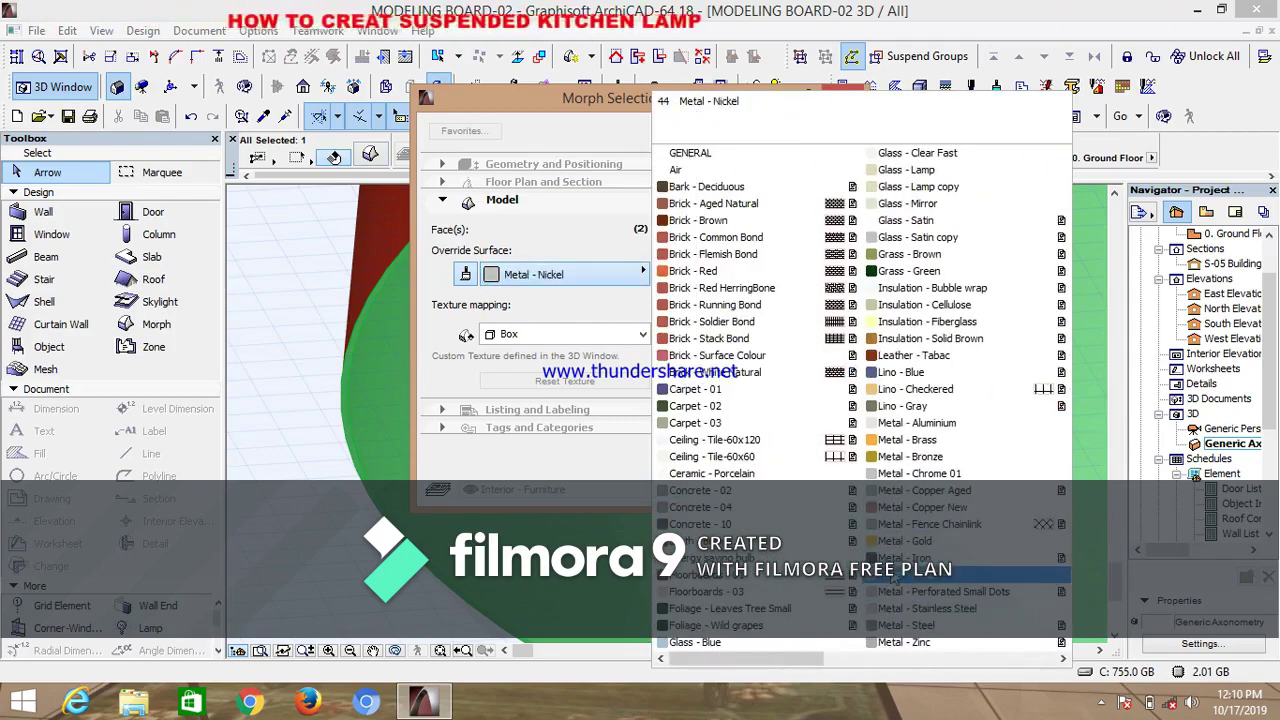
pyautogui.scroll(-3, 890, 582)
pyautogui.scroll(3, 895, 450)
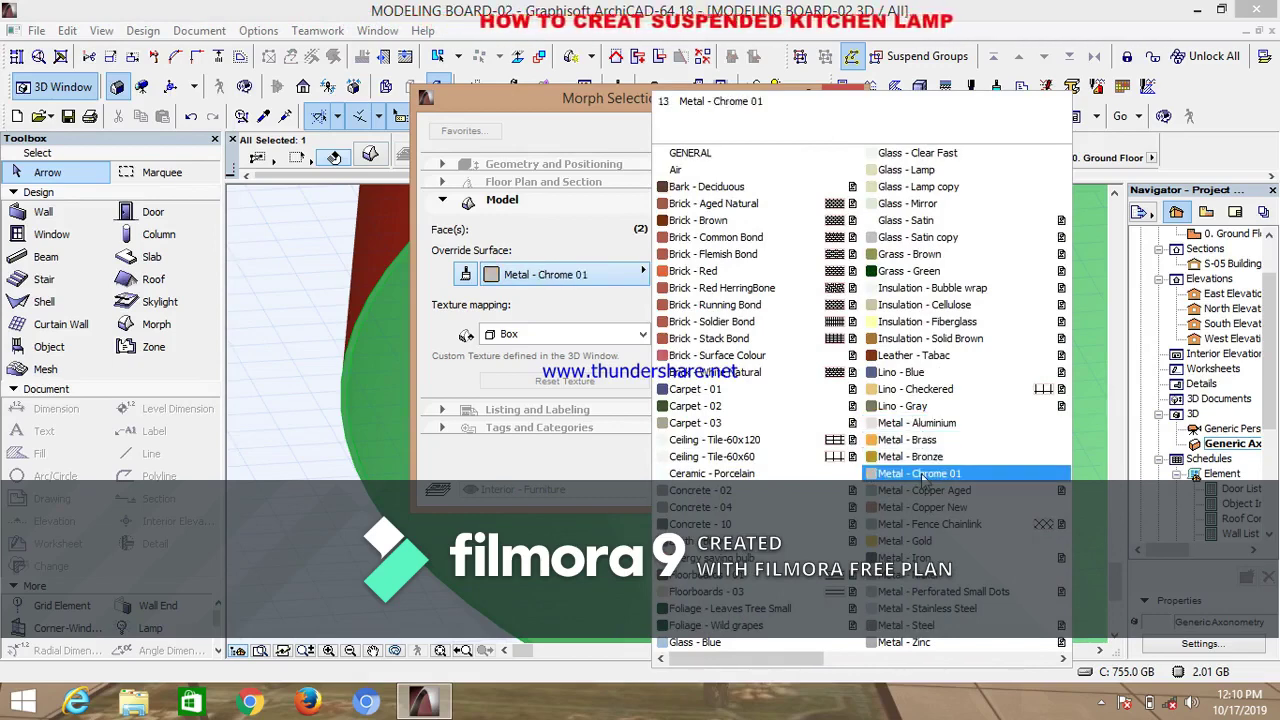
pyautogui.scroll(-4, 922, 430)
pyautogui.scroll(3, 922, 445)
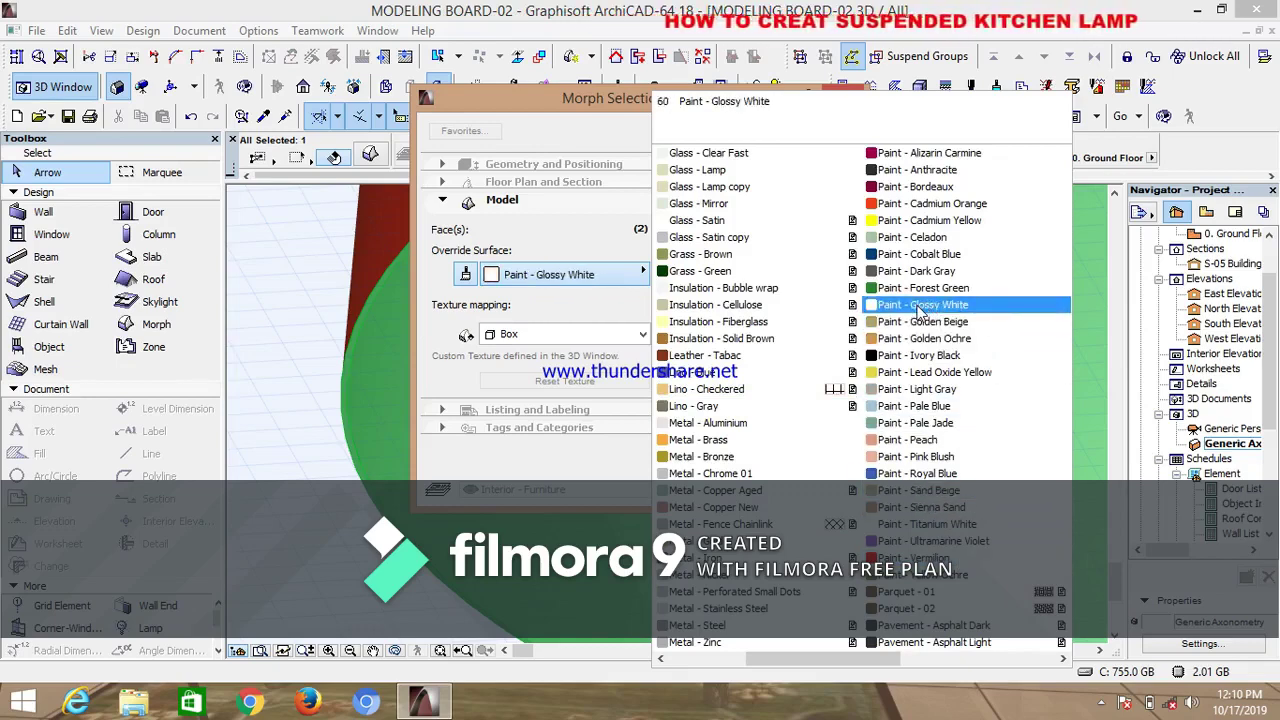
pyautogui.scroll(-4, 920, 311)
pyautogui.scroll(4, 921, 313)
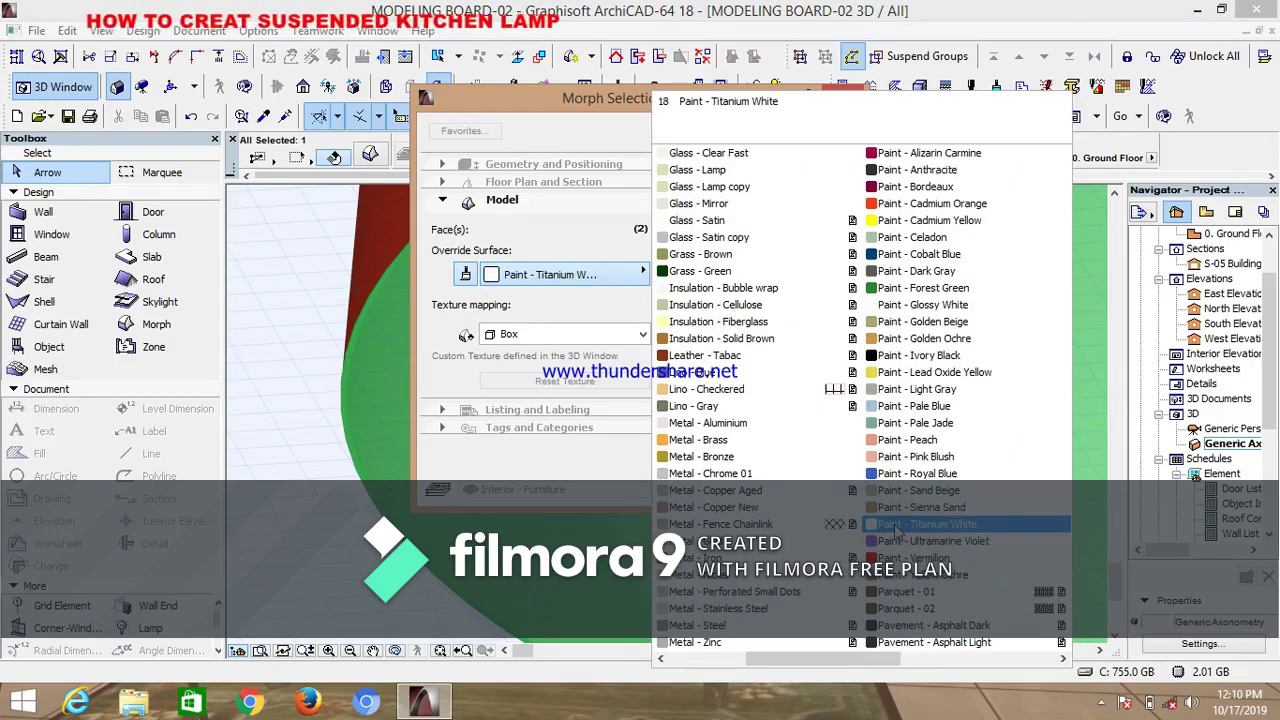
pyautogui.click(951, 530)
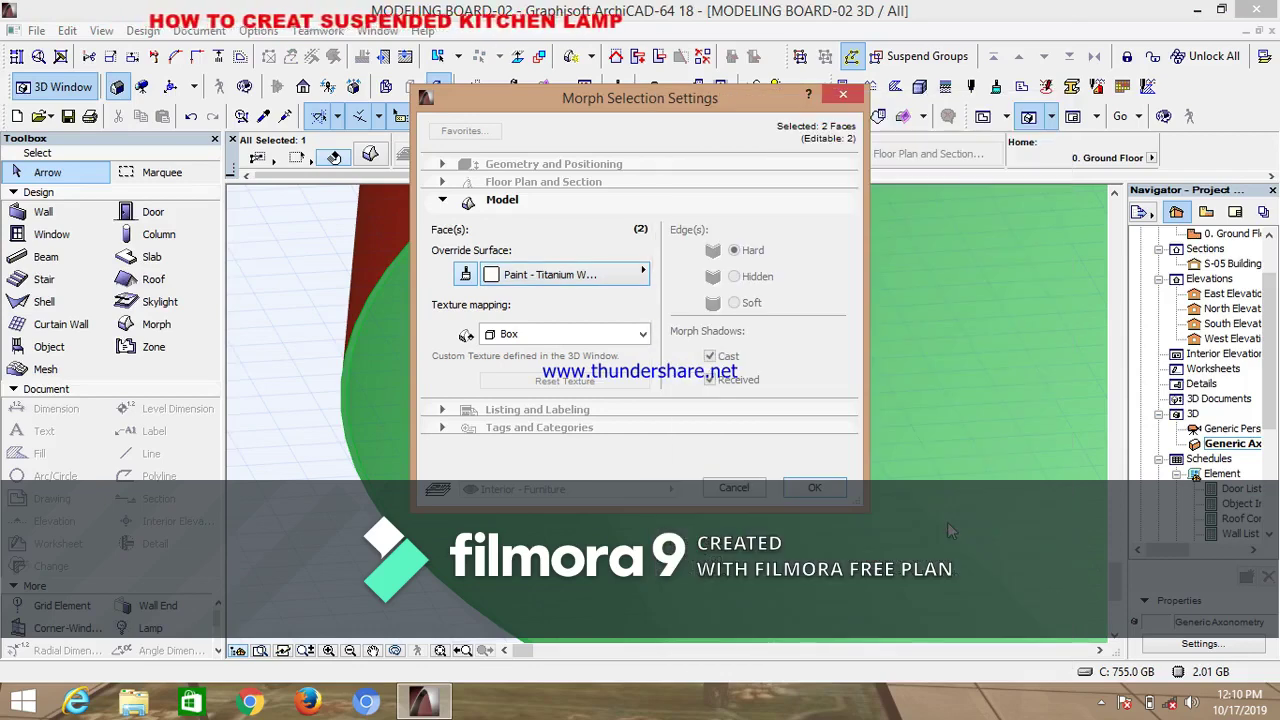
pyautogui.click(797, 489)
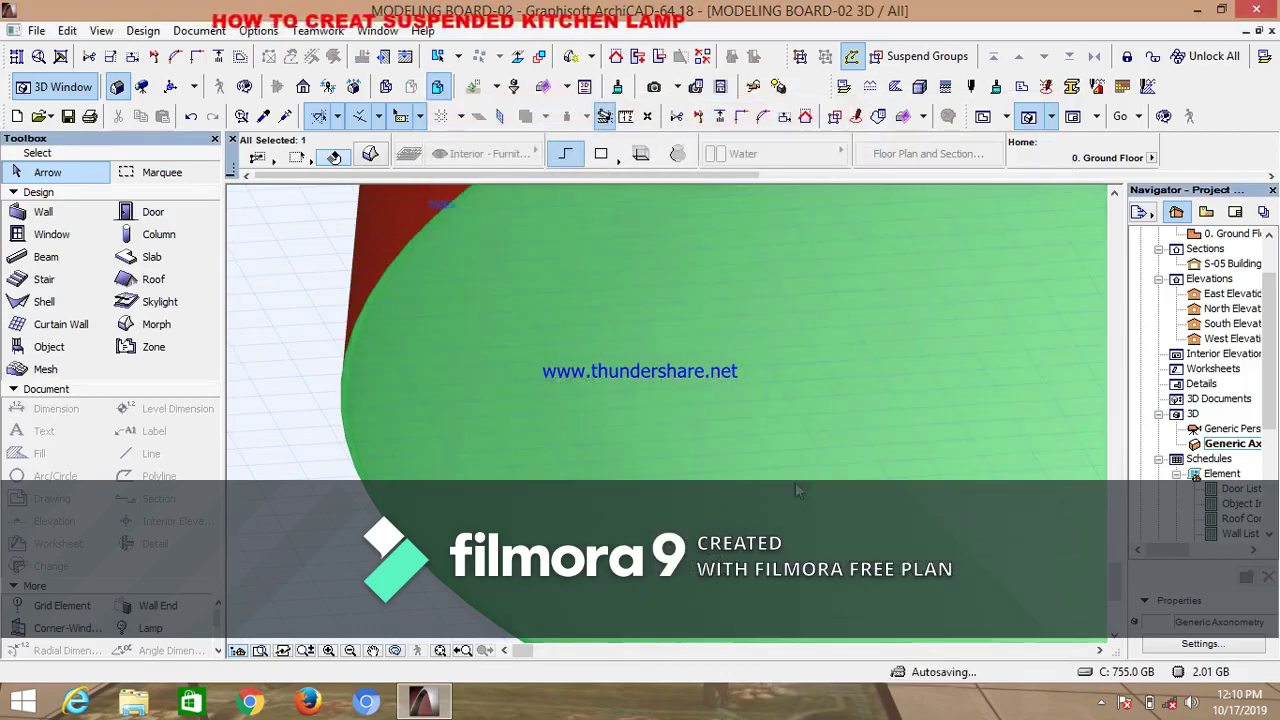
pyautogui.scroll(-6, 537, 391)
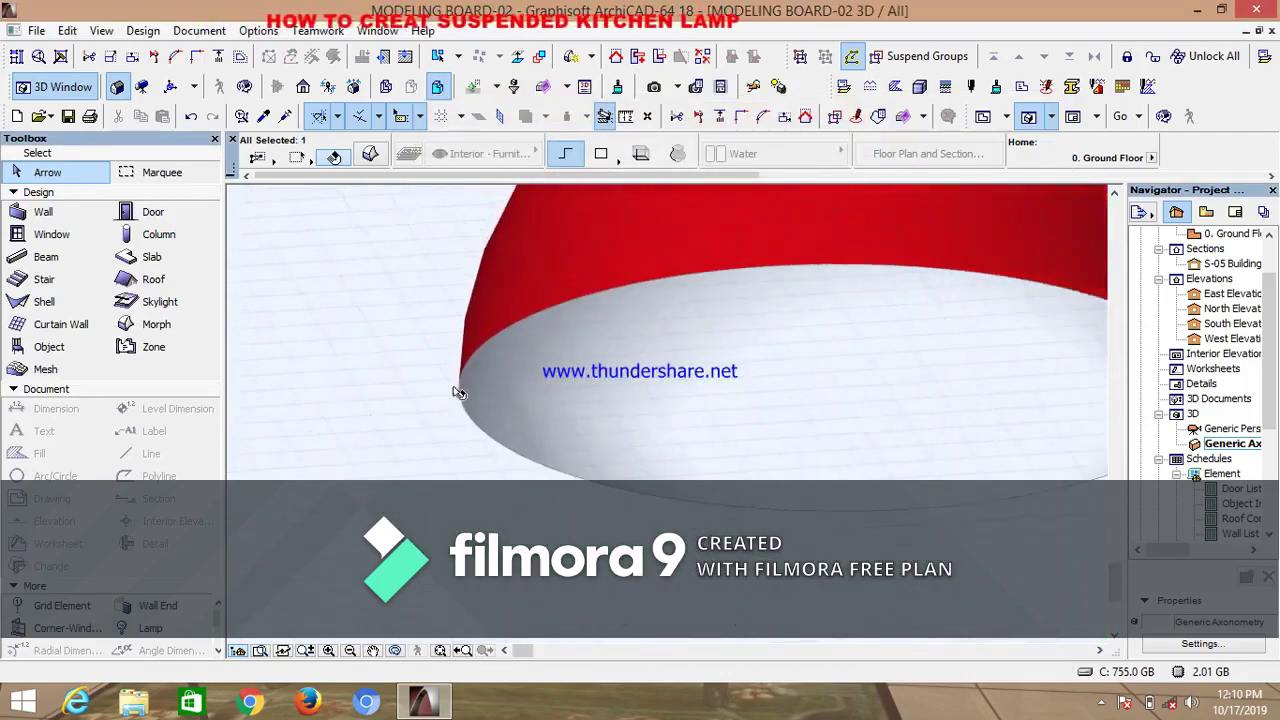
pyautogui.click(940, 350)
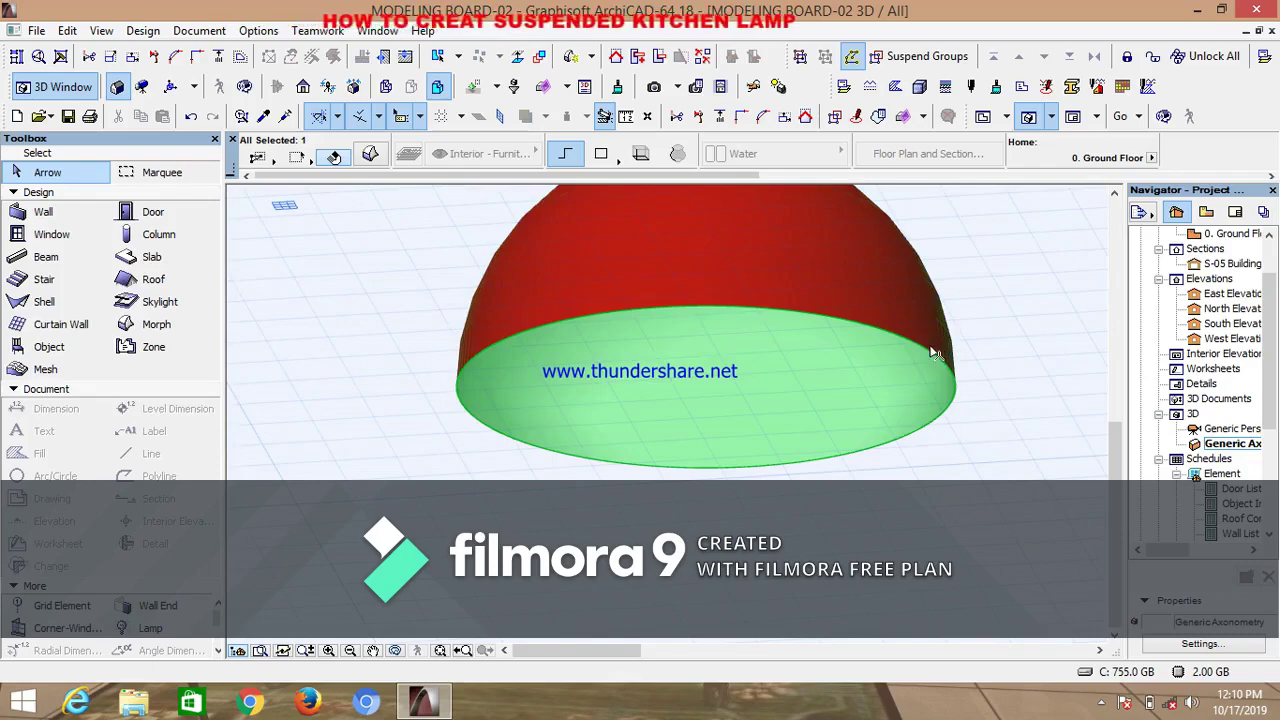
pyautogui.press('Escape')
pyautogui.scroll(-5, 700, 380)
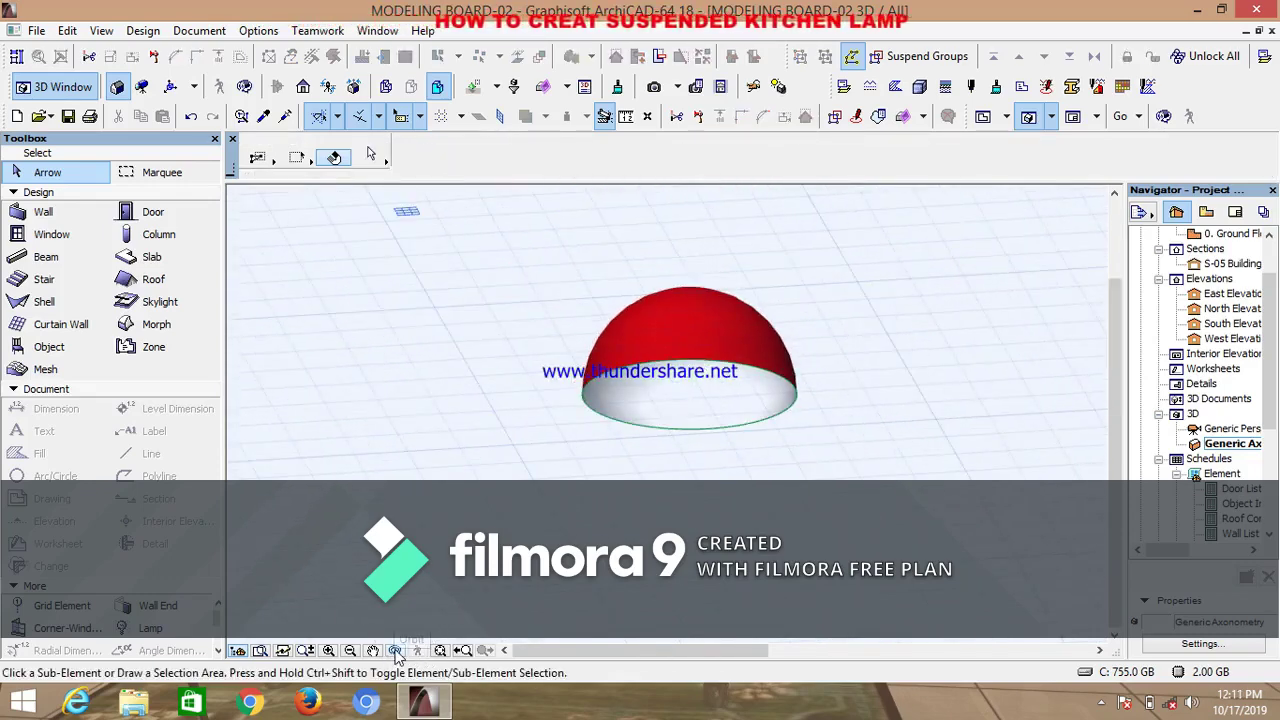
# Show the ground floor plan and switch the Arrow tool back to whole-element selection
pyautogui.click(983, 118)
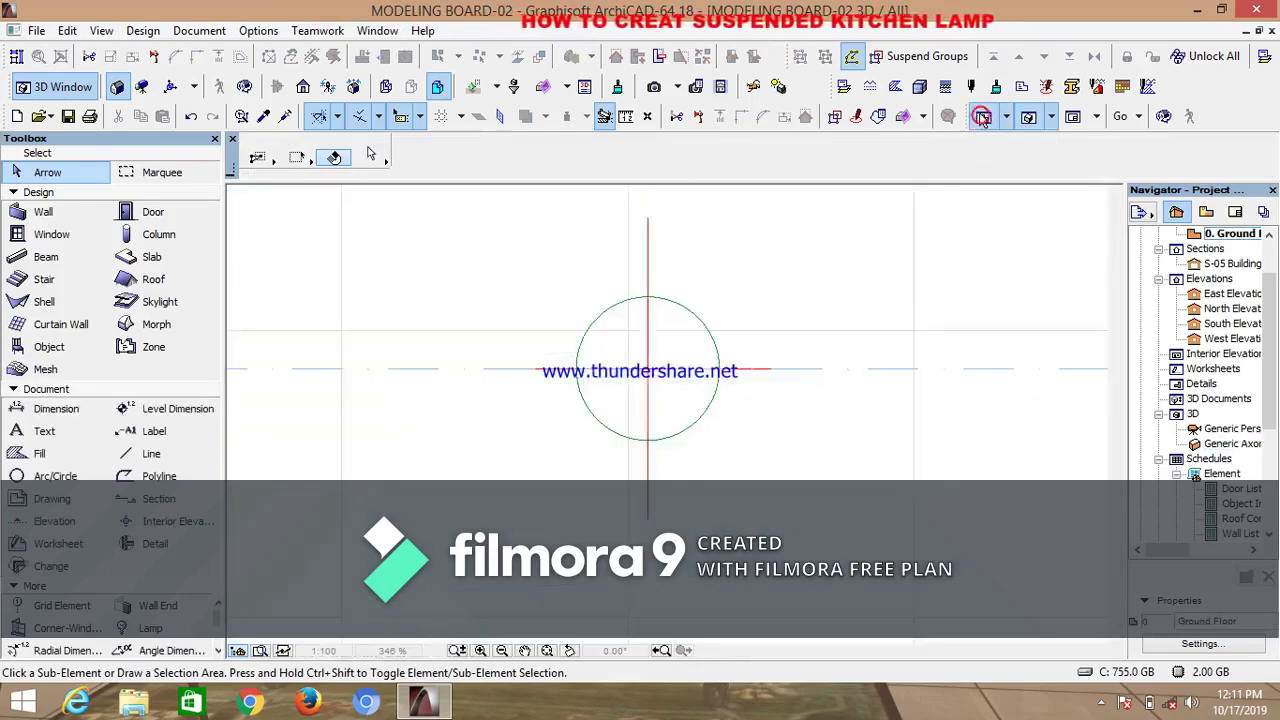
pyautogui.click(385, 162)
pyautogui.click(394, 150)
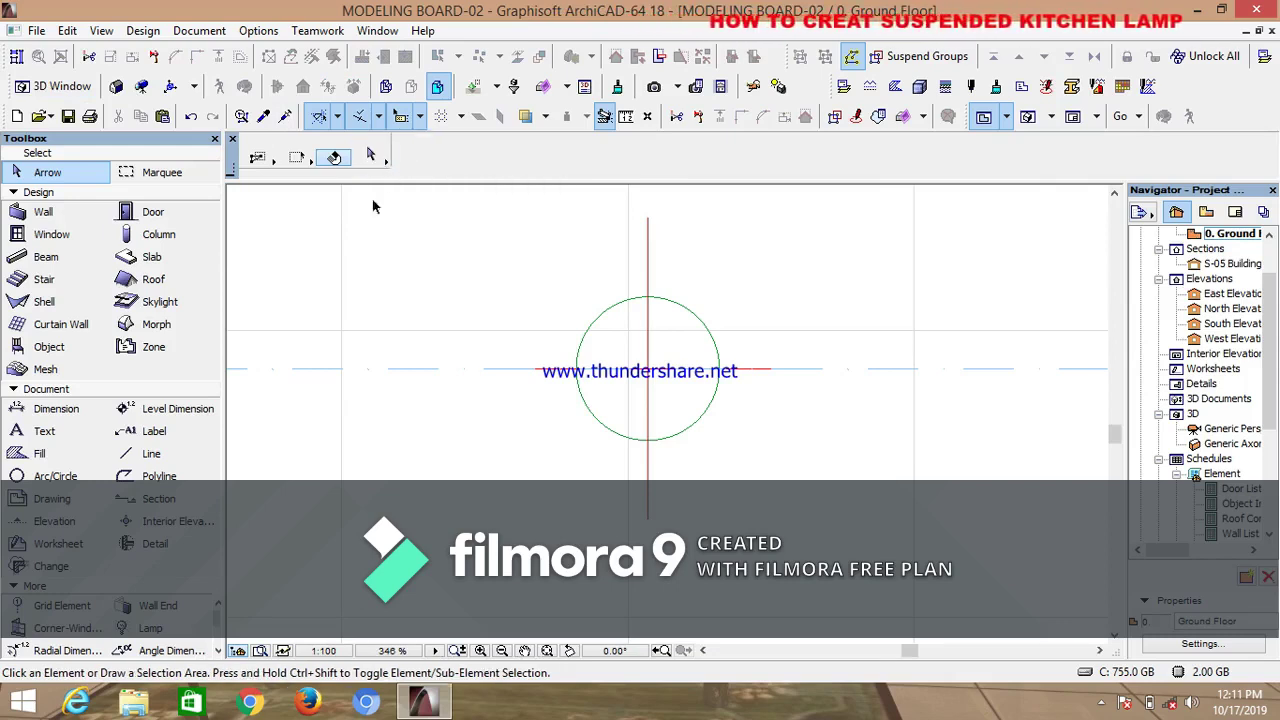
pyautogui.scroll(-4, 634, 337)
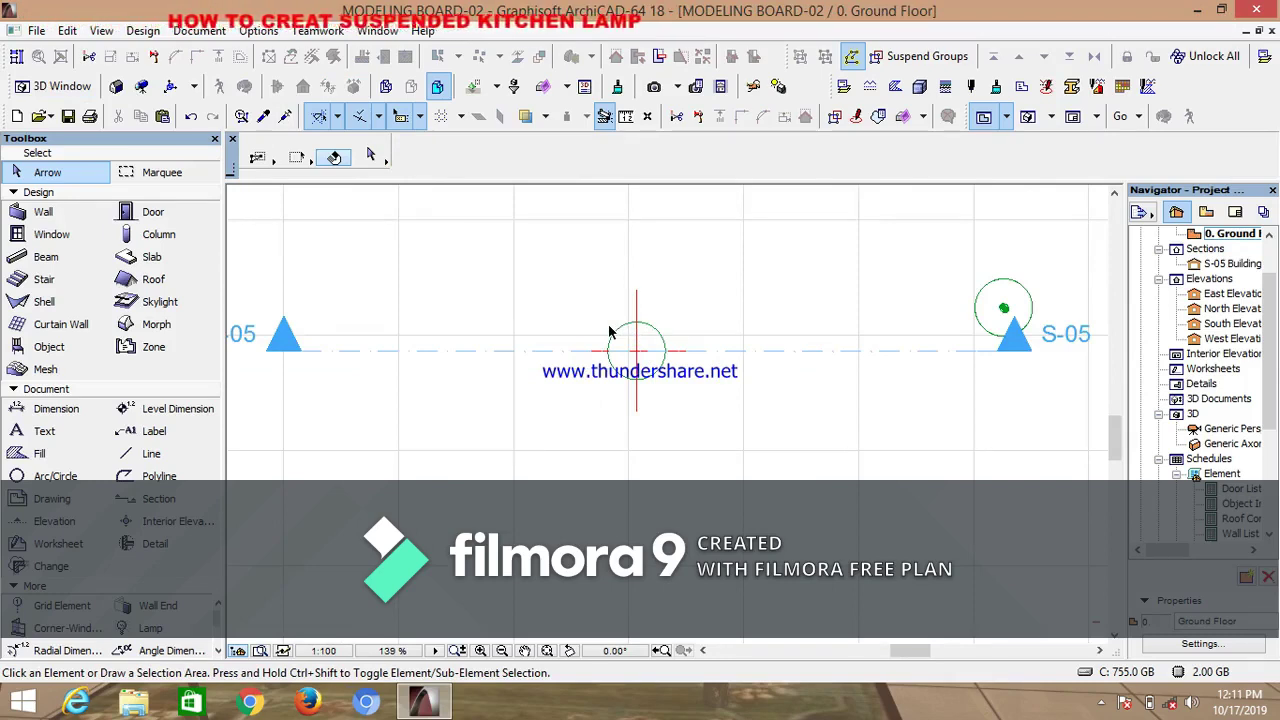
# Examine the finished reference lamp in 3D, including its rod and the bulb inside the dome shade
pyautogui.click(1028, 116)
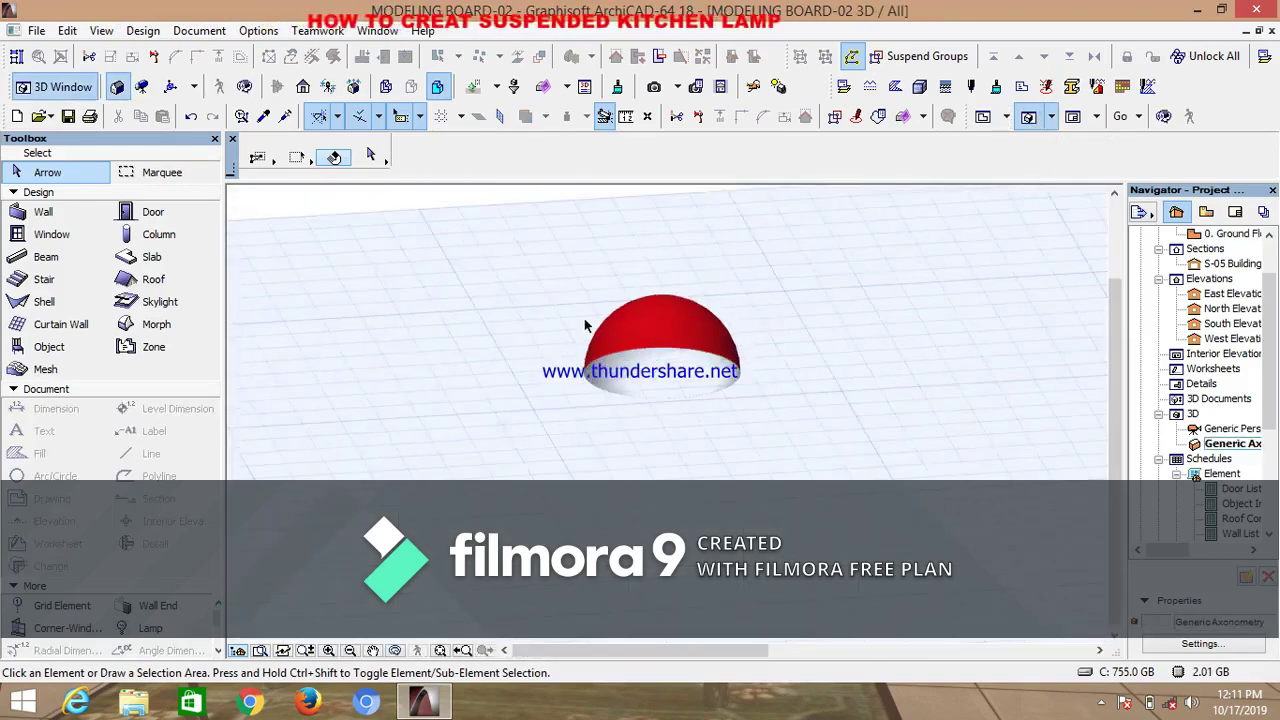
pyautogui.scroll(-2, 522, 340)
pyautogui.scroll(5, 959, 376)
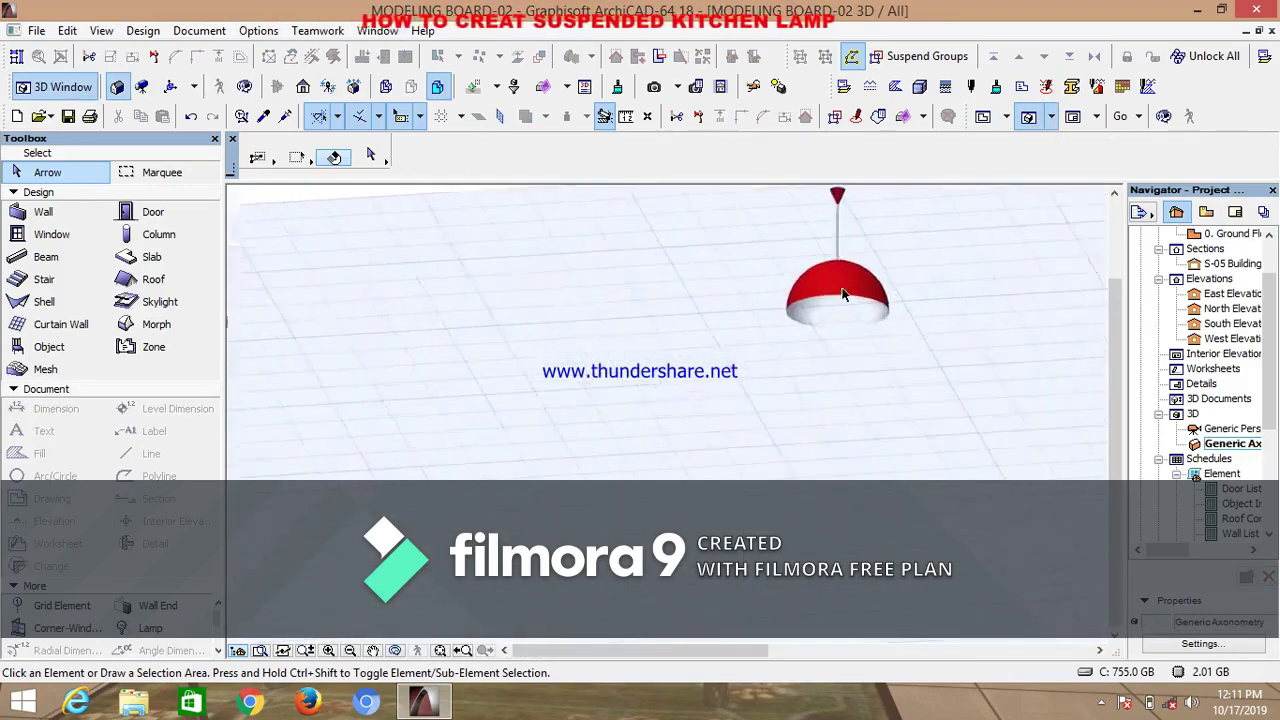
pyautogui.scroll(4, 883, 262)
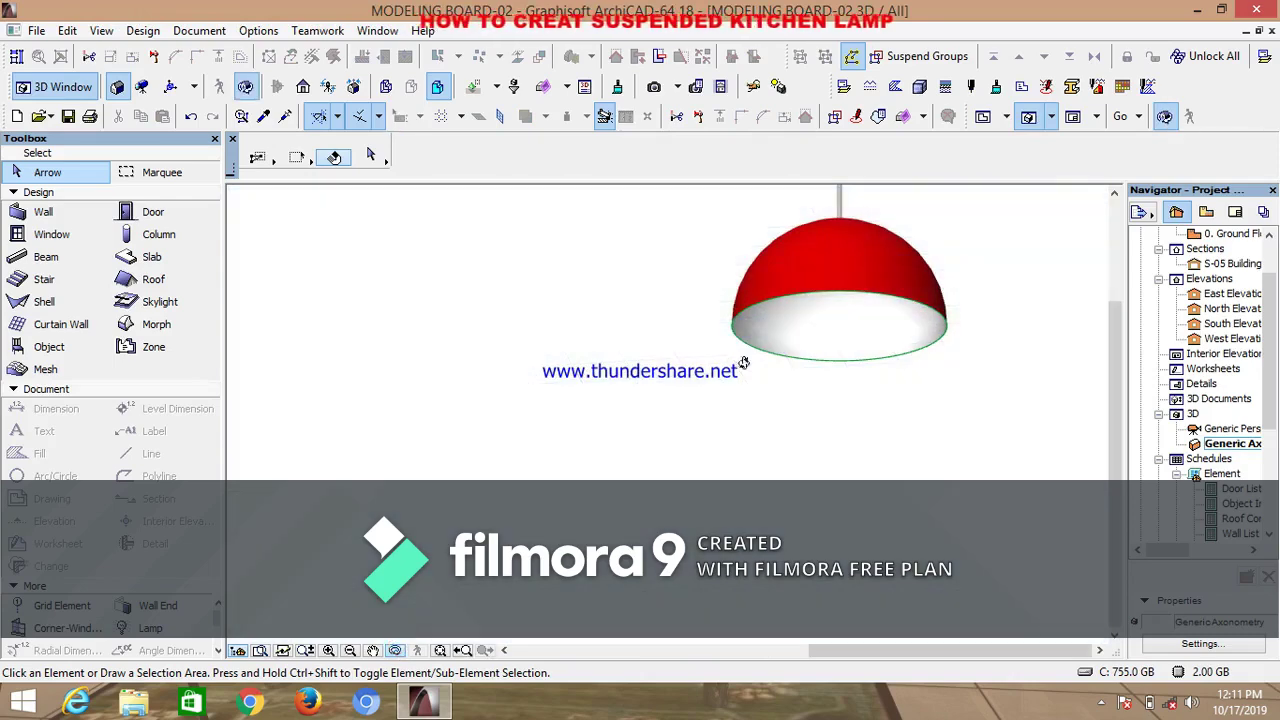
pyautogui.scroll(6, 883, 262)
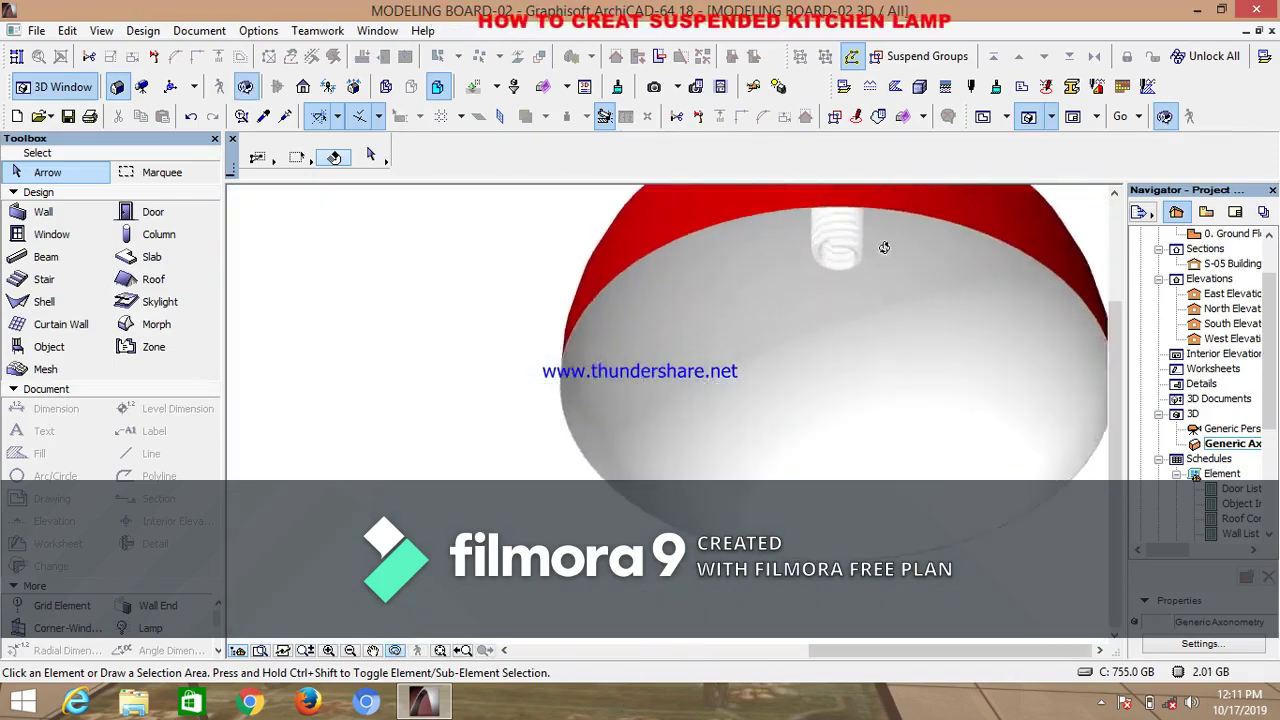
# Examine the bulb and its dark cylindrical socket inside the reference lamp's shade in 3D, along with the plain dome
pyautogui.scroll(-4, 760, 398)
pyautogui.scroll(6, 790, 280)
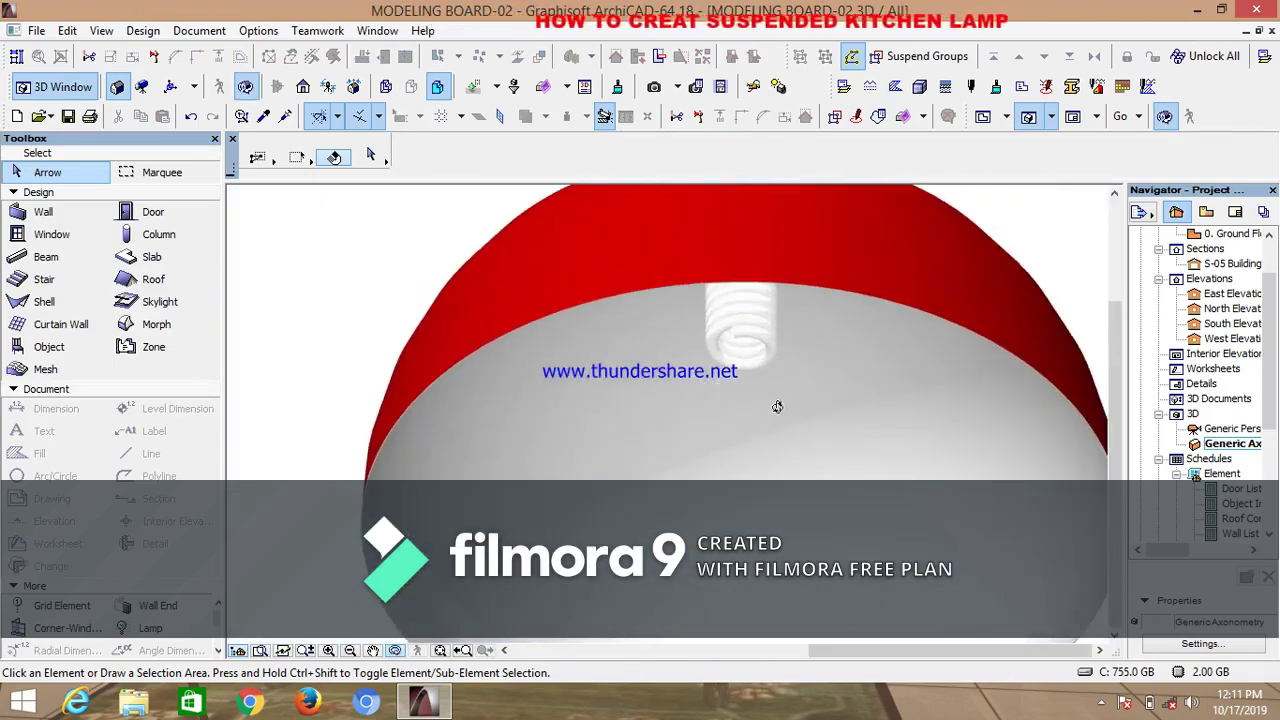
pyautogui.scroll(6, 769, 351)
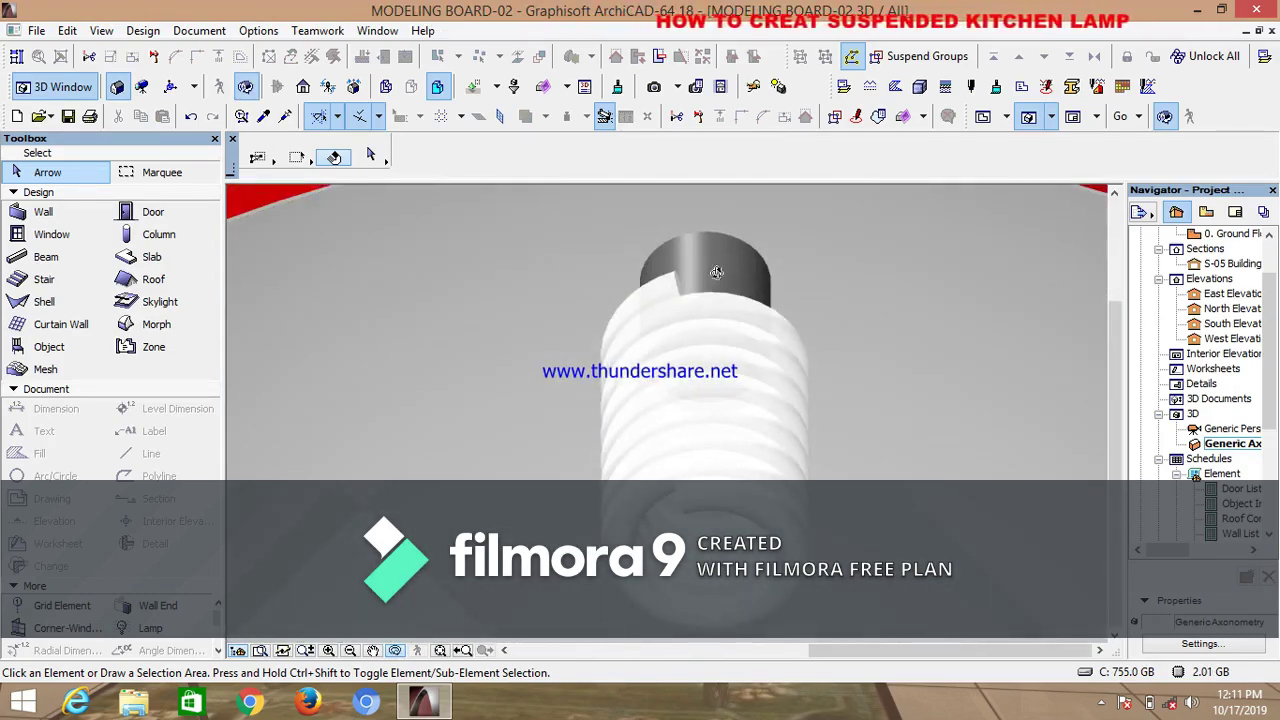
pyautogui.scroll(-4, 772, 351)
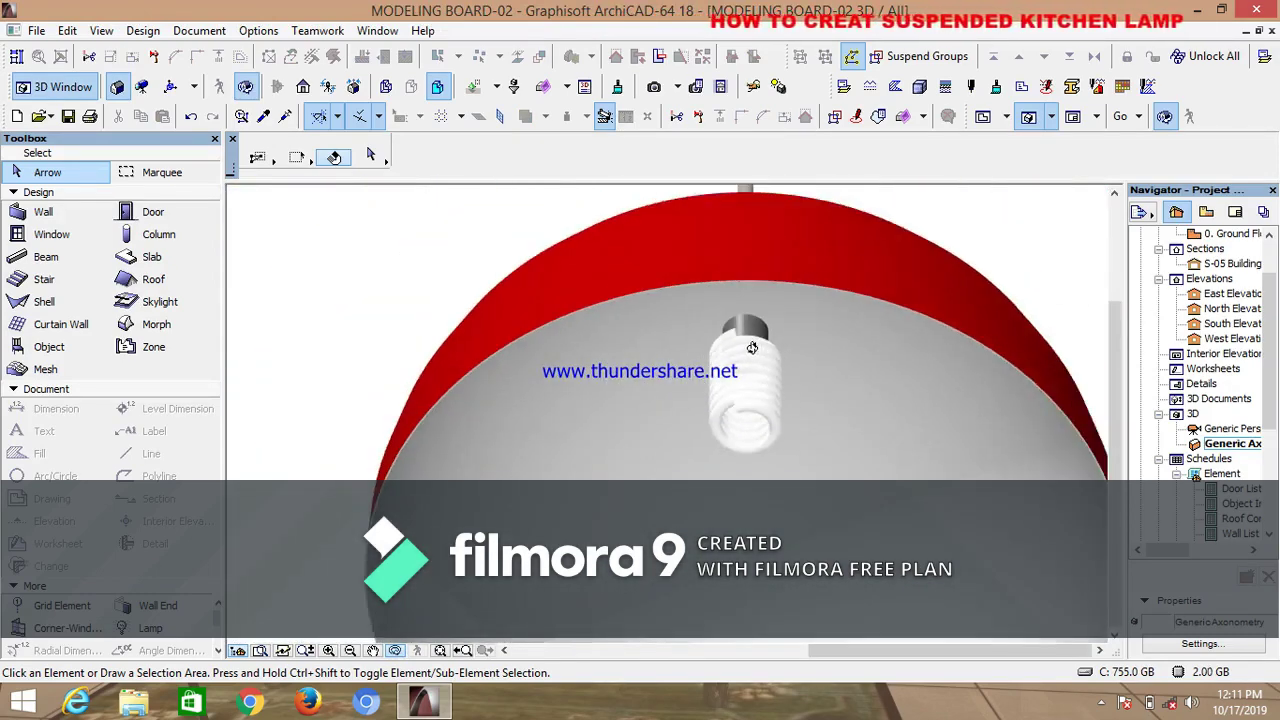
pyautogui.scroll(3, 743, 333)
pyautogui.scroll(-3, 743, 329)
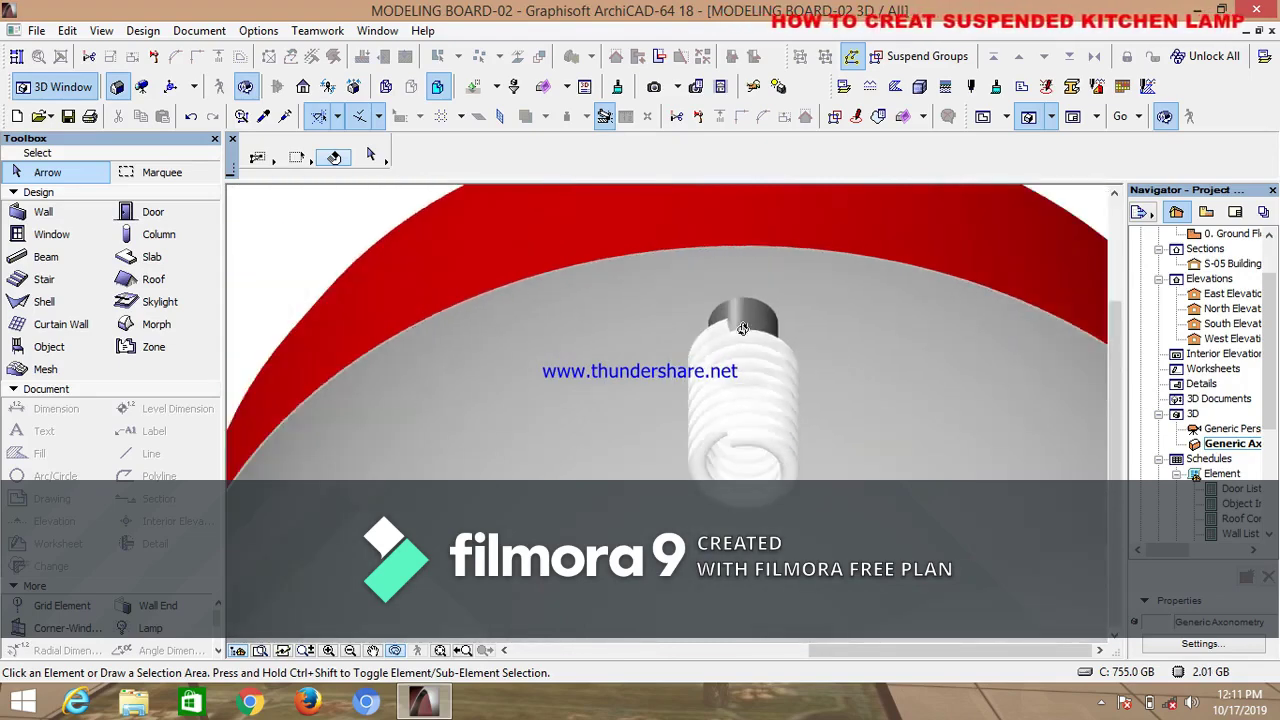
pyautogui.scroll(-4, 760, 350)
pyautogui.scroll(-6, 781, 357)
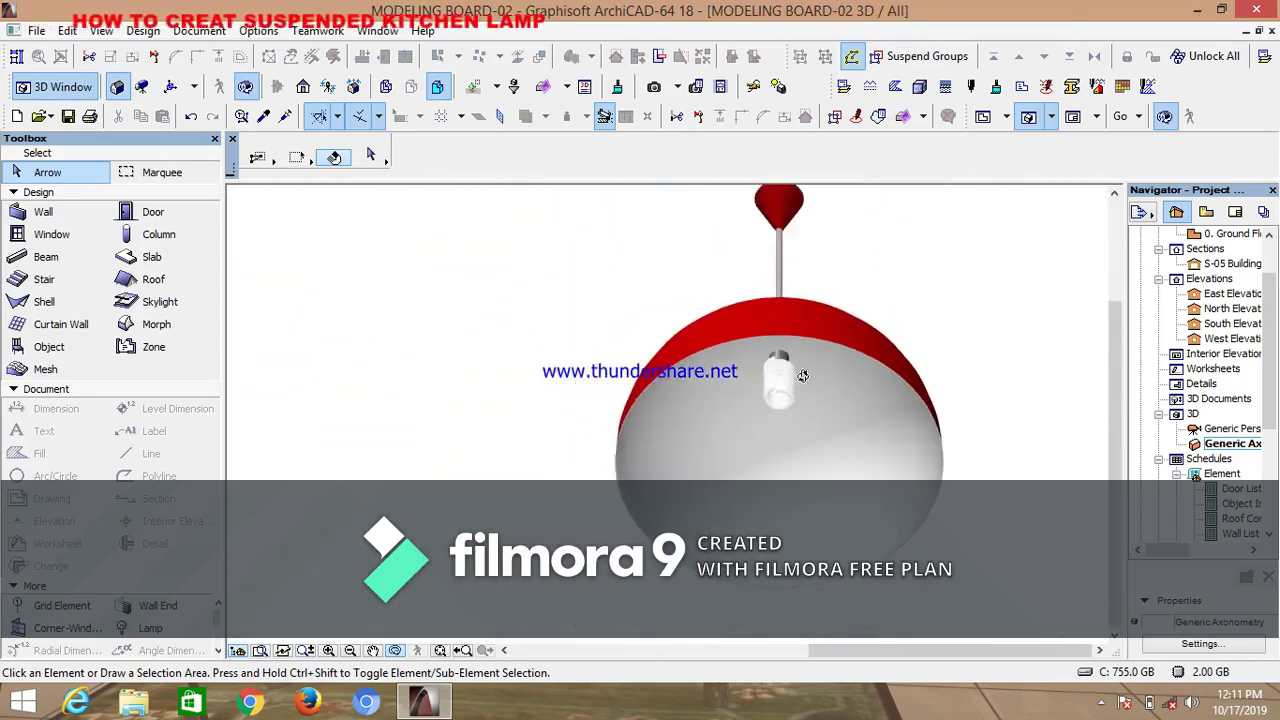
pyautogui.keyDown('shift'); pyautogui.moveTo(698, 304); pyautogui.dragTo(823, 463, button='middle'); pyautogui.keyUp('shift')
pyautogui.scroll(-3, 823, 463)
pyautogui.scroll(4, 567, 444)
pyautogui.scroll(3, 567, 444)
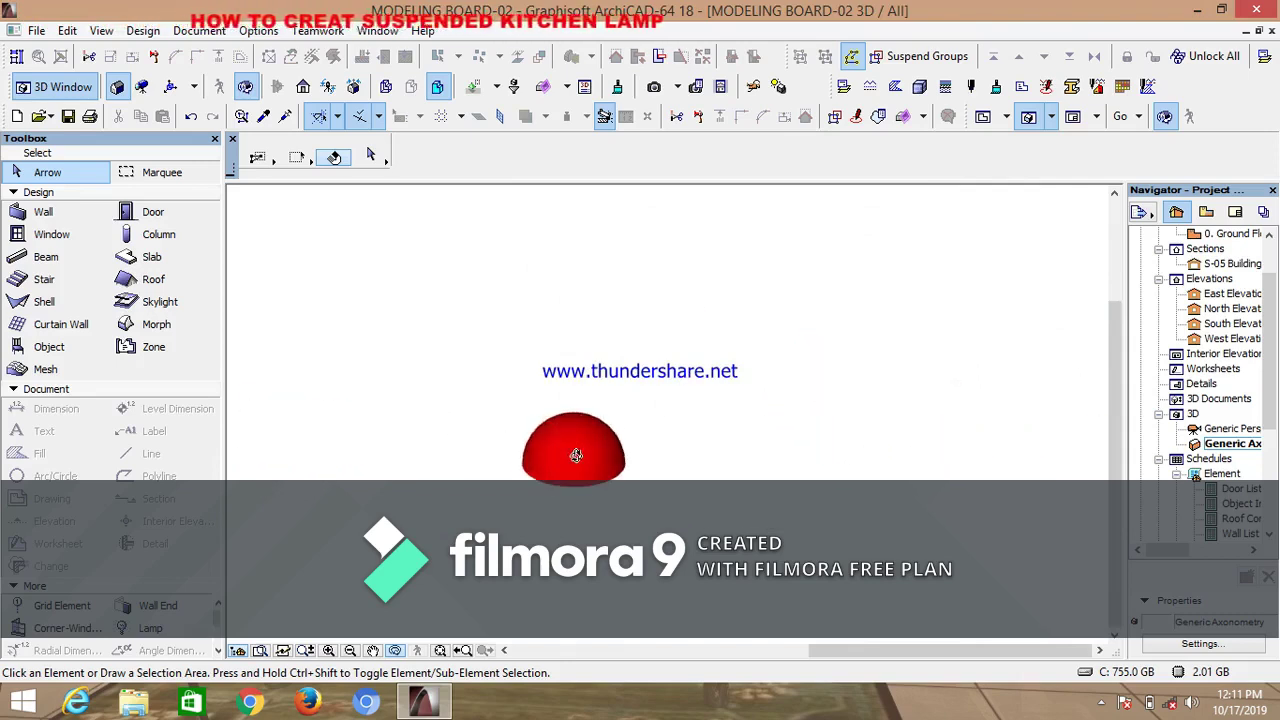
# On the ground floor plan, choose Cylinder Shell 18 from Basic Shapes 18 as the object and open its height for editing
pyautogui.click(984, 118)
pyautogui.scroll(6, 650, 335)
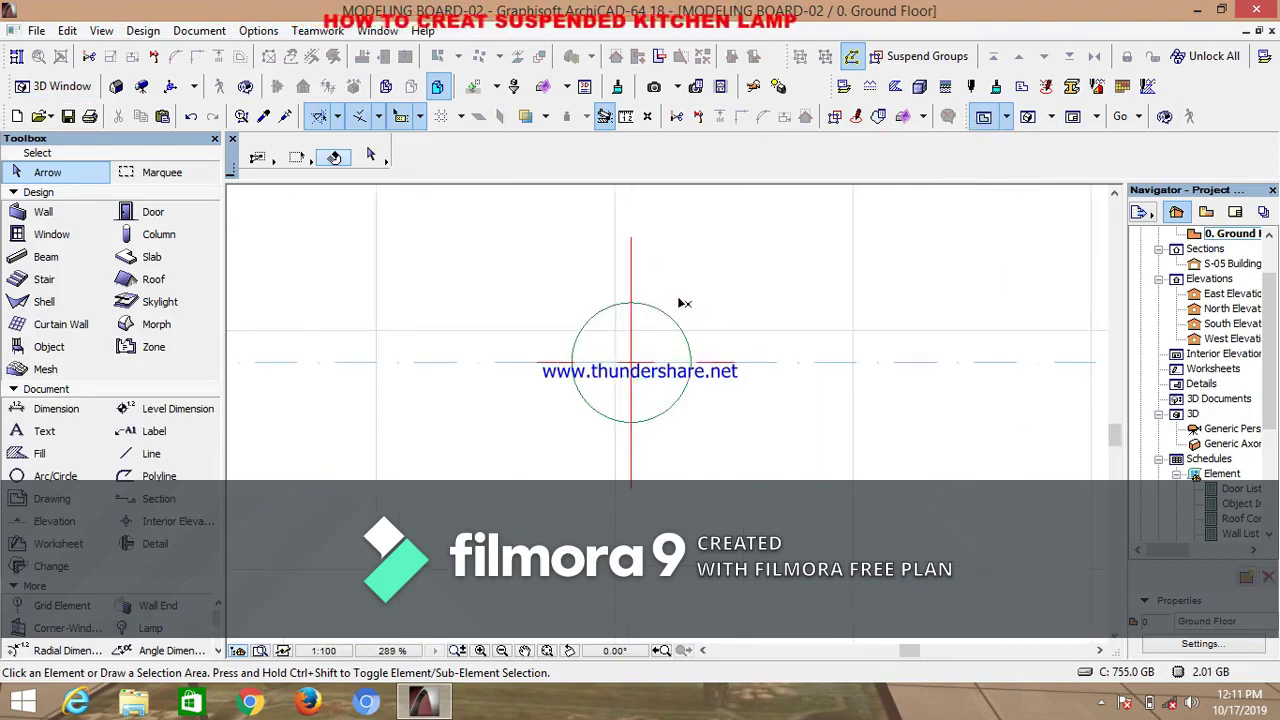
pyautogui.click(47, 347)
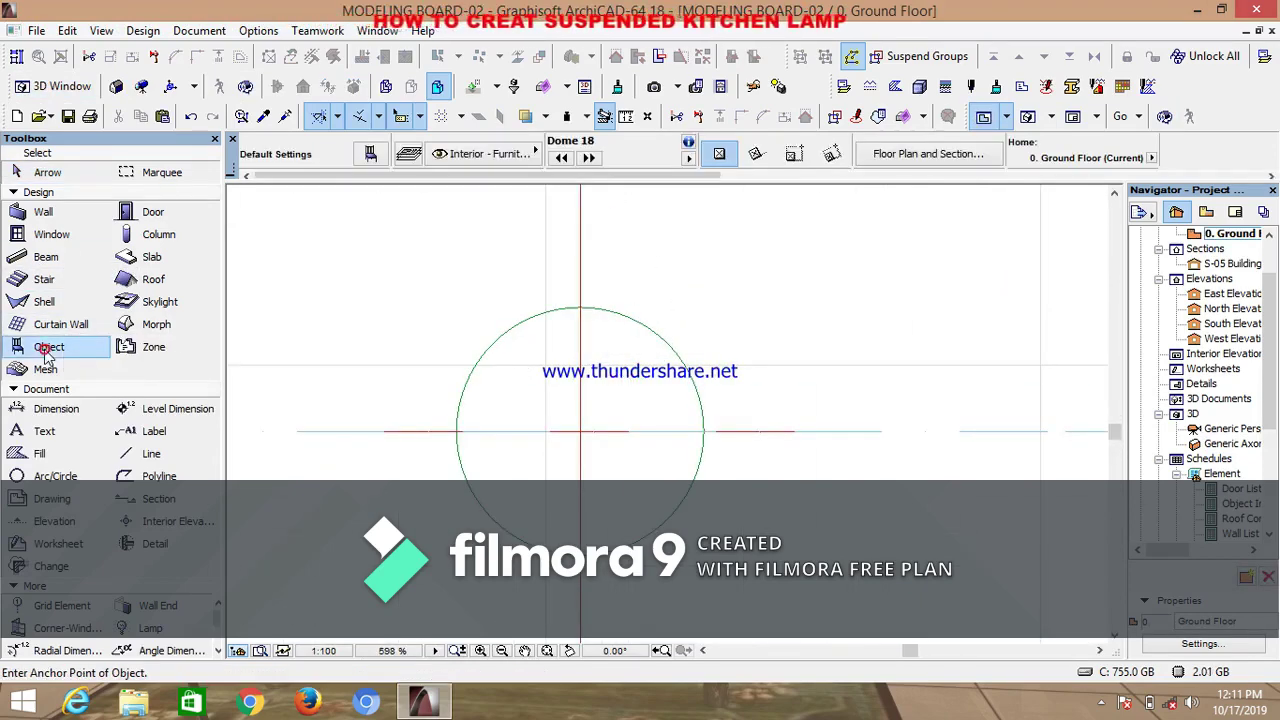
pyautogui.click(370, 153)
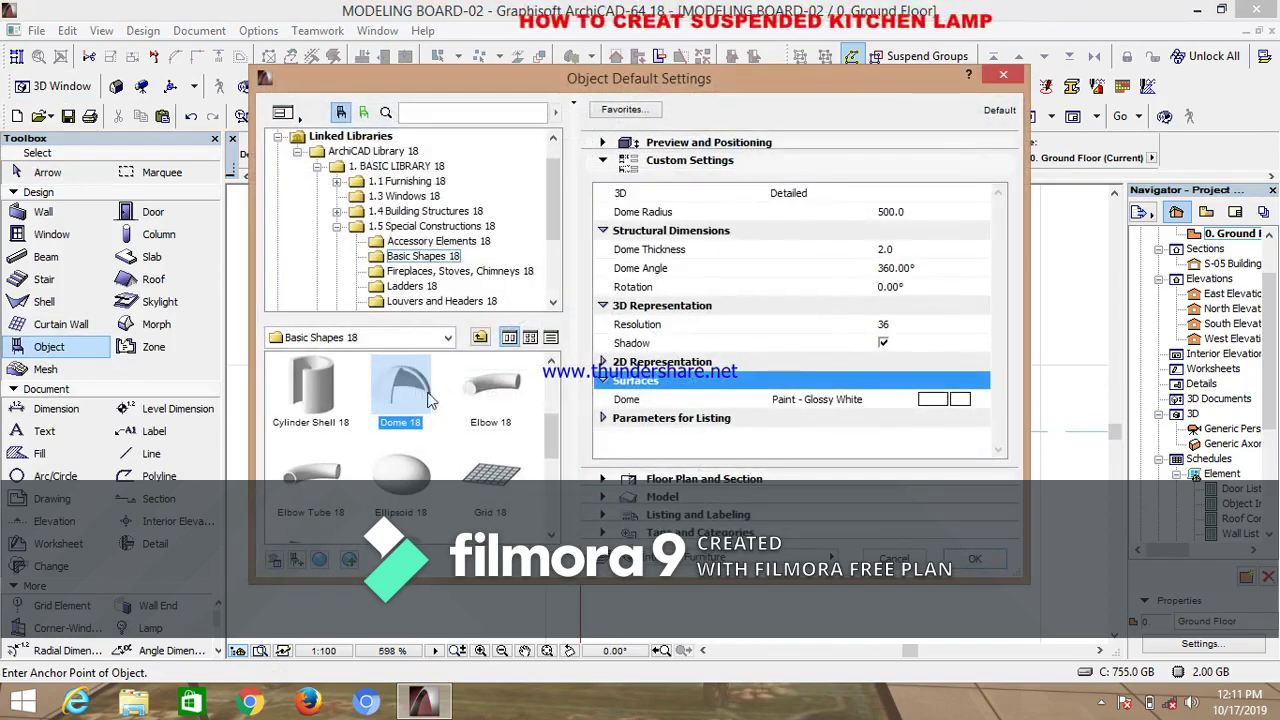
pyautogui.click(316, 395)
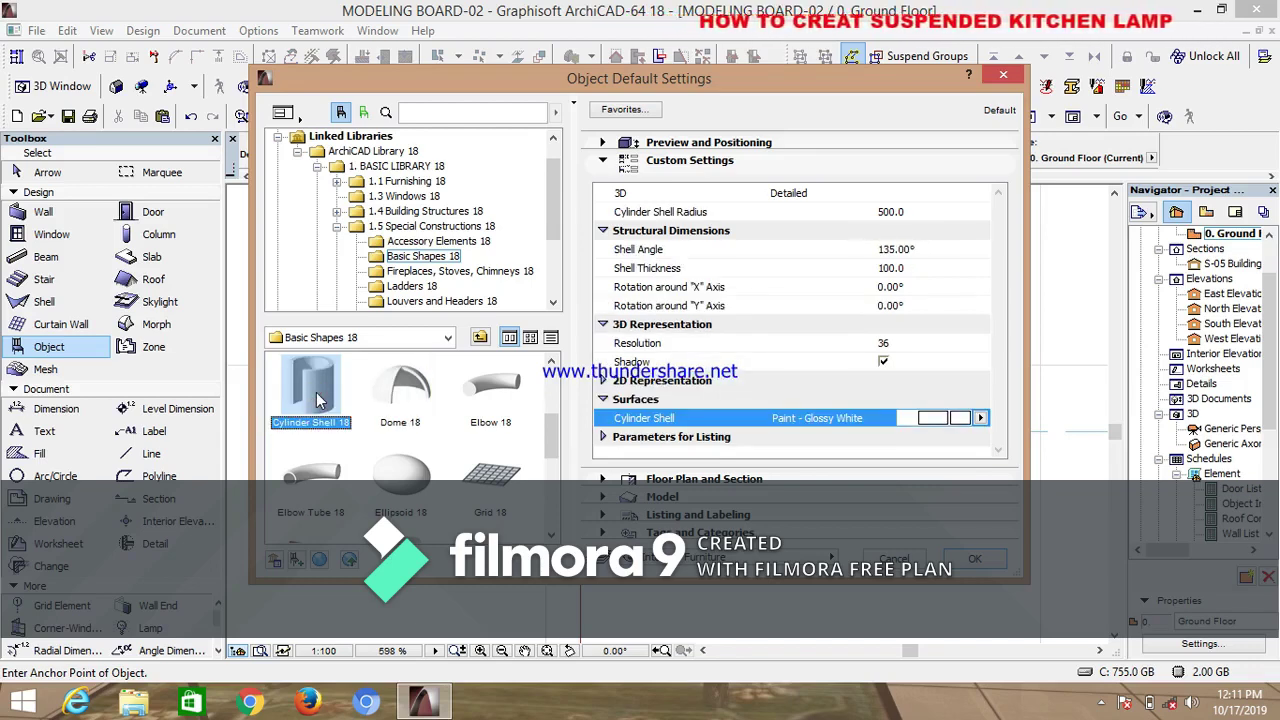
pyautogui.click(604, 143)
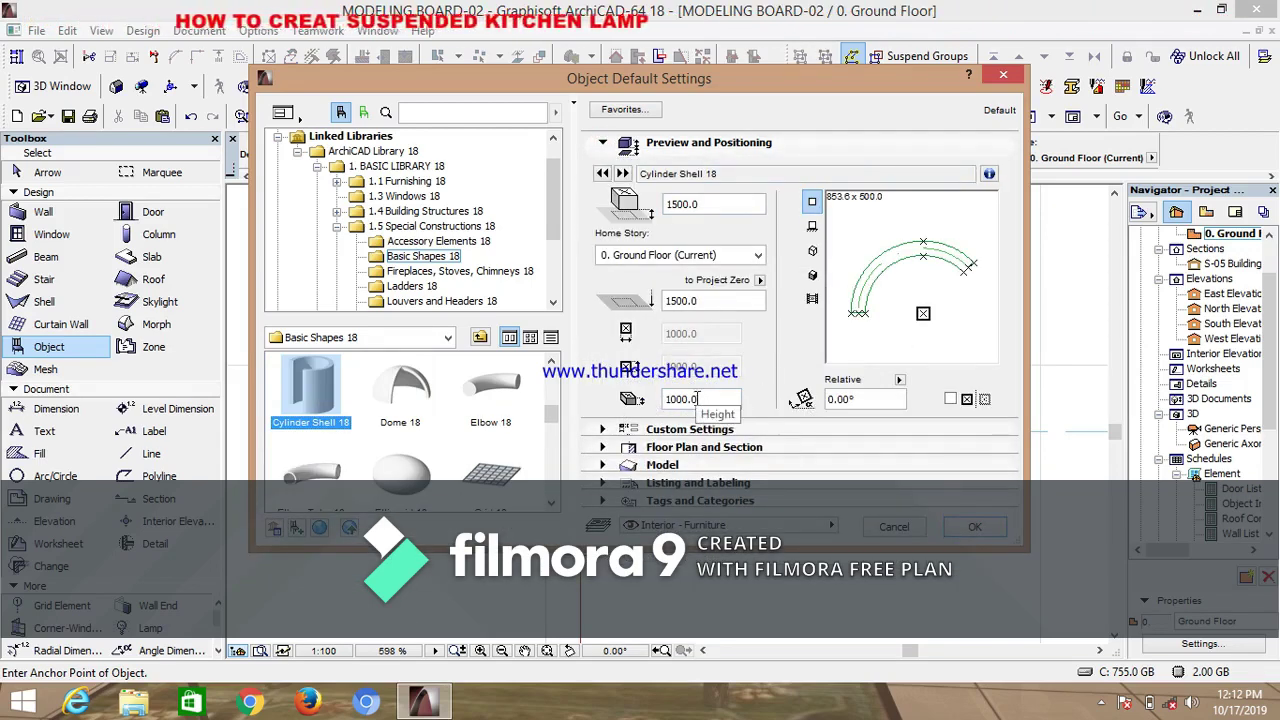
pyautogui.moveTo(698, 398); pyautogui.dragTo(658, 399)
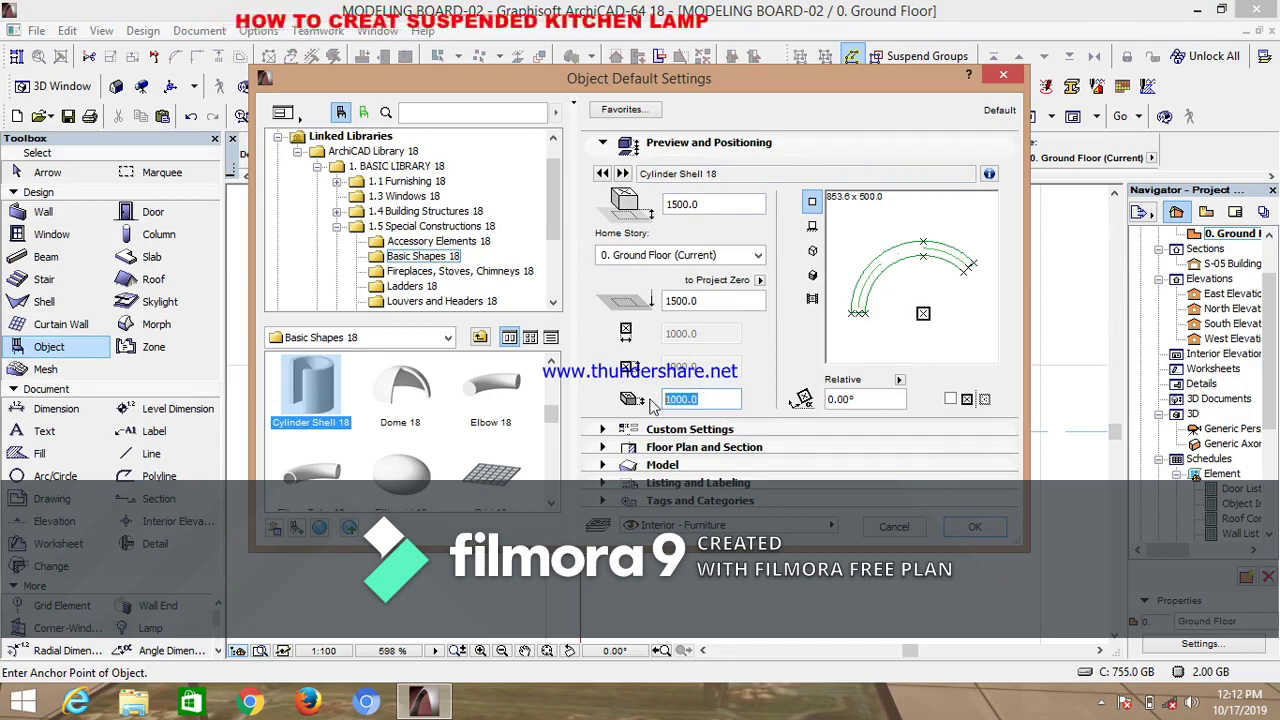
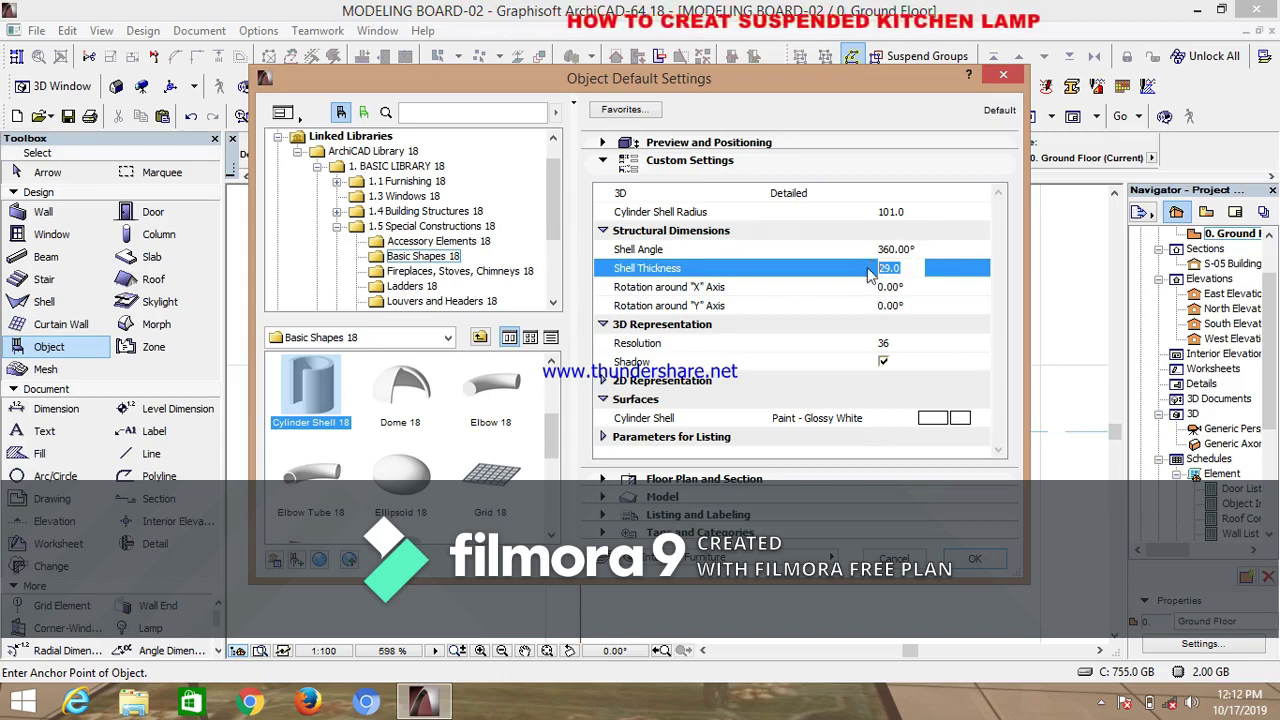
# With the shell angle at 360°, set the cylinder shell's thickness to 25 mm and its radius to 30 mm
pyautogui.write('25')
pyautogui.press('Return')
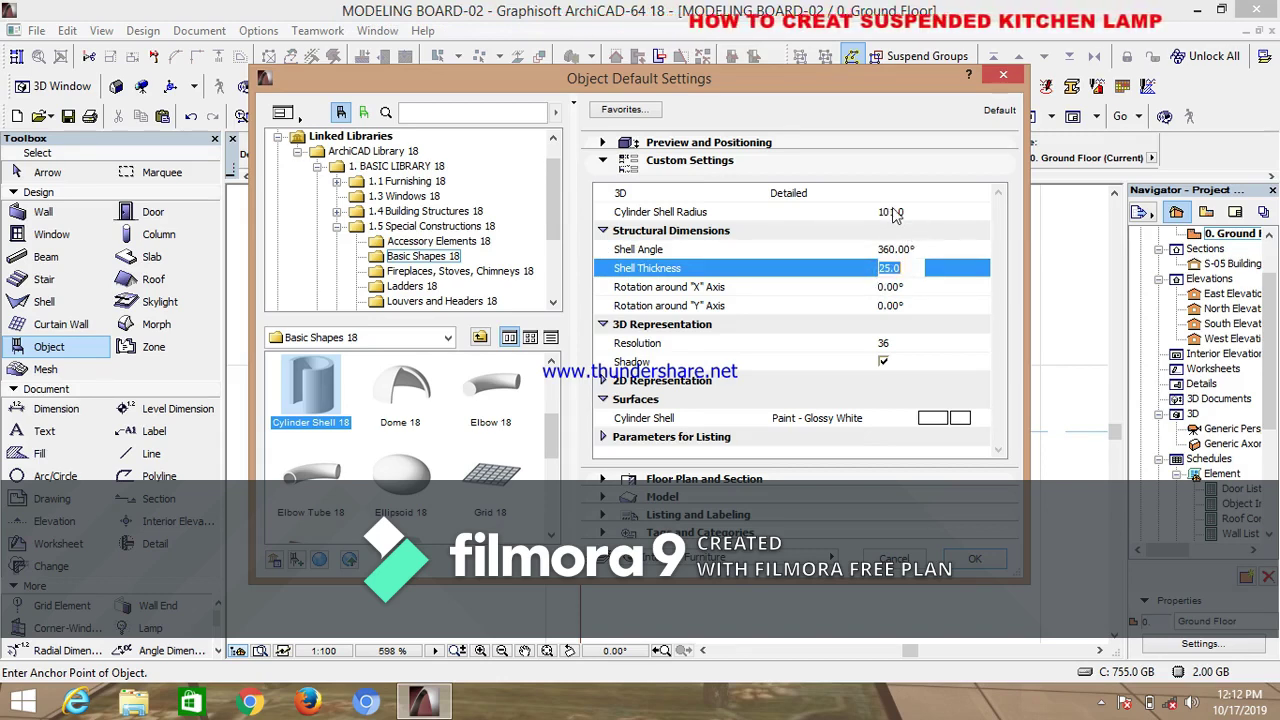
pyautogui.click(908, 212)
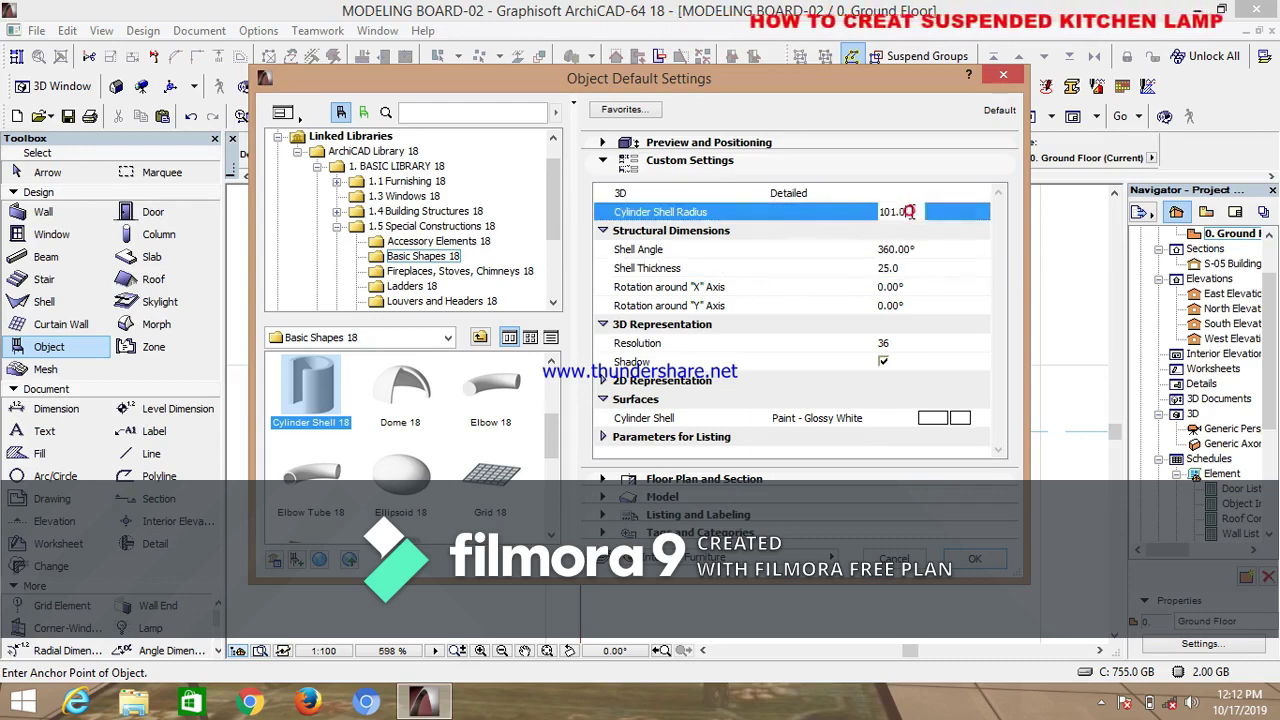
pyautogui.write('30')
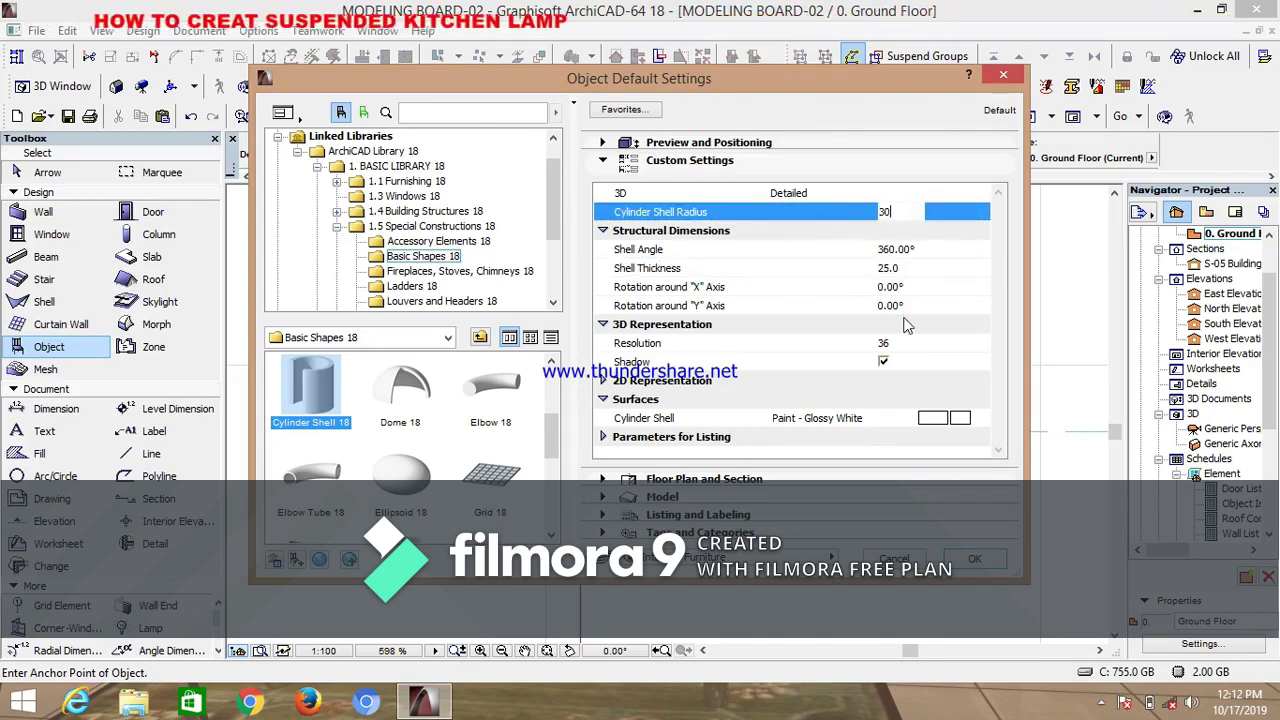
pyautogui.press('Return')
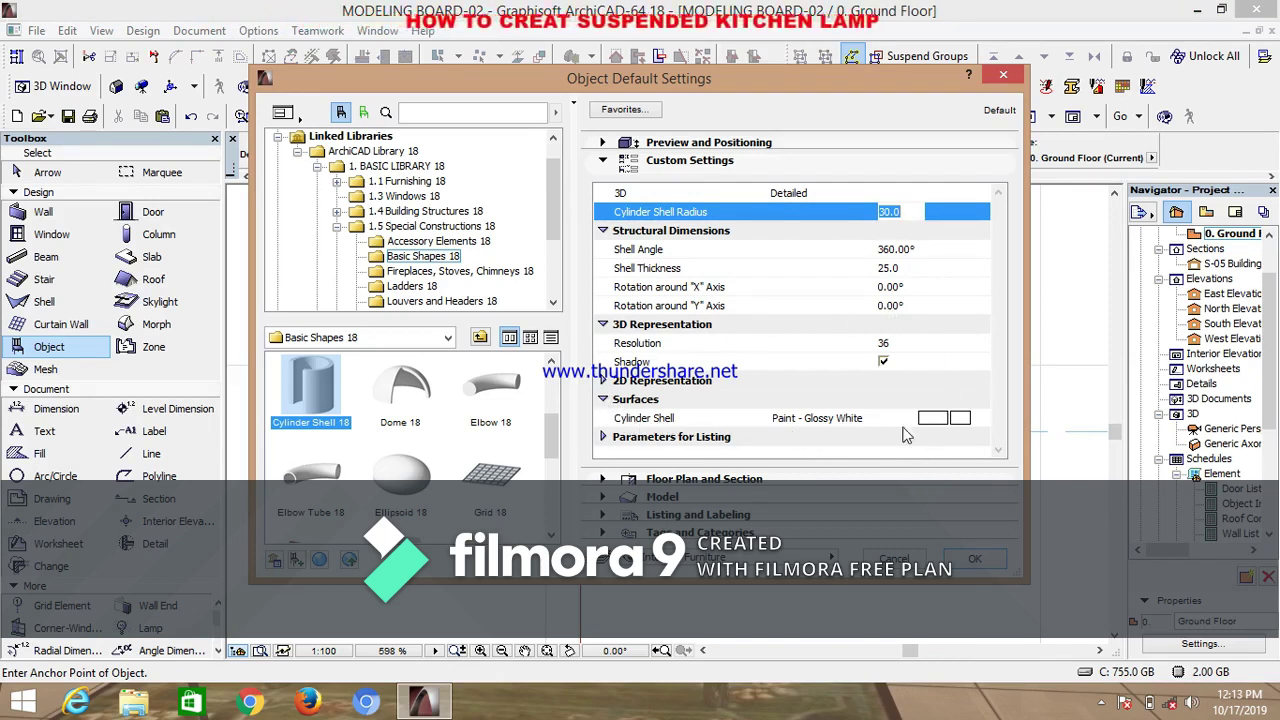
# Assign the Metal - Chrome 01 surface to the cylinder shell and accept the object settings
pyautogui.click(957, 424)
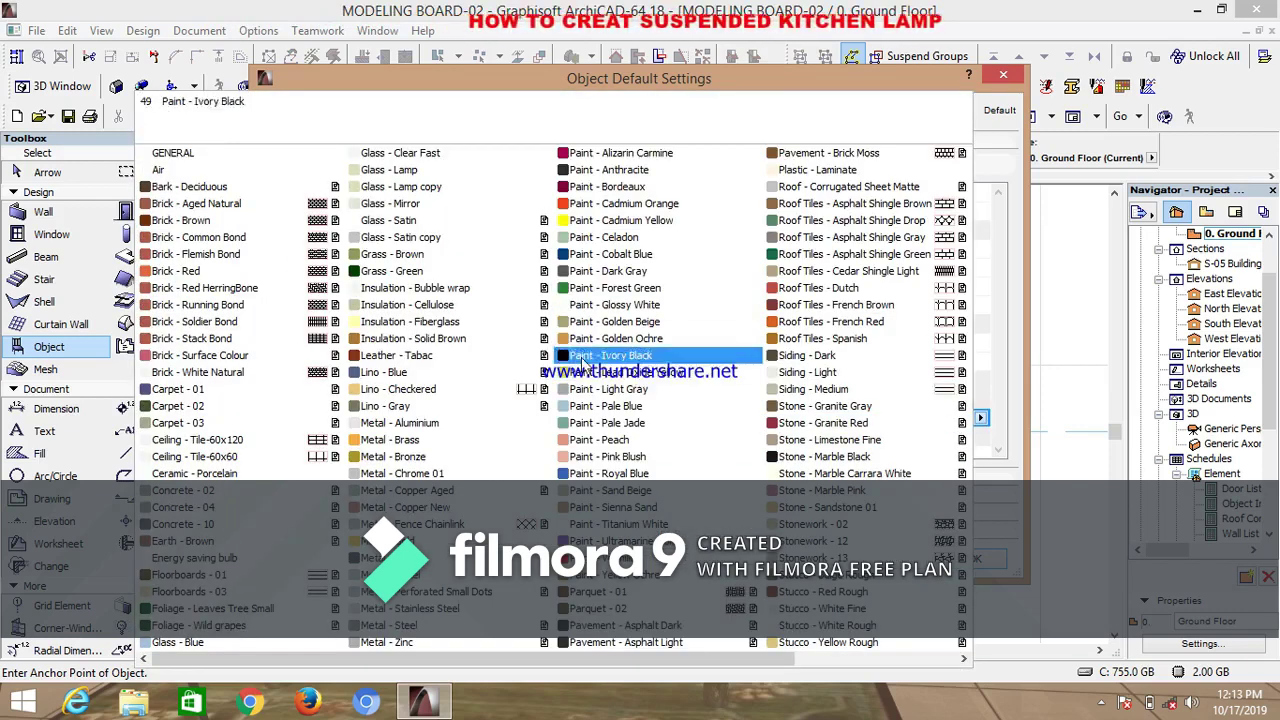
pyautogui.click(419, 476)
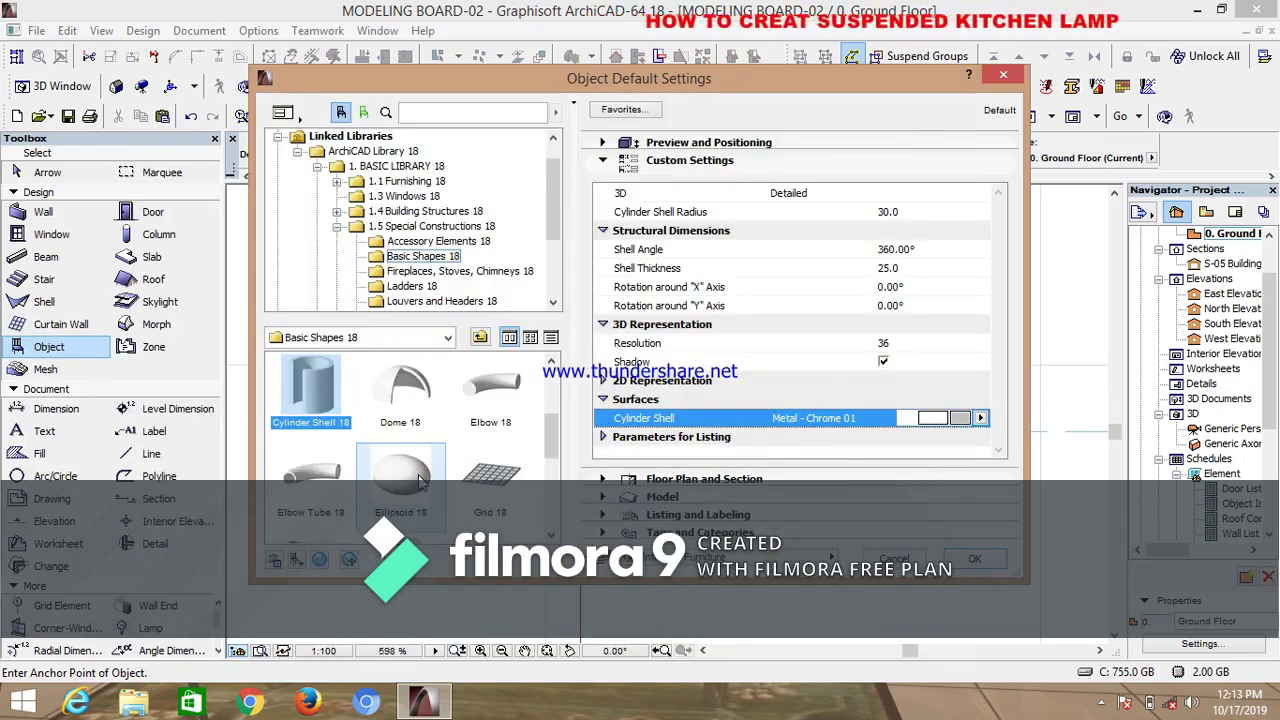
pyautogui.click(974, 561)
# Place the cylinder shell at the centre of the dome's circle and open the S-05 Building Section
pyautogui.scroll(5, 553, 450)
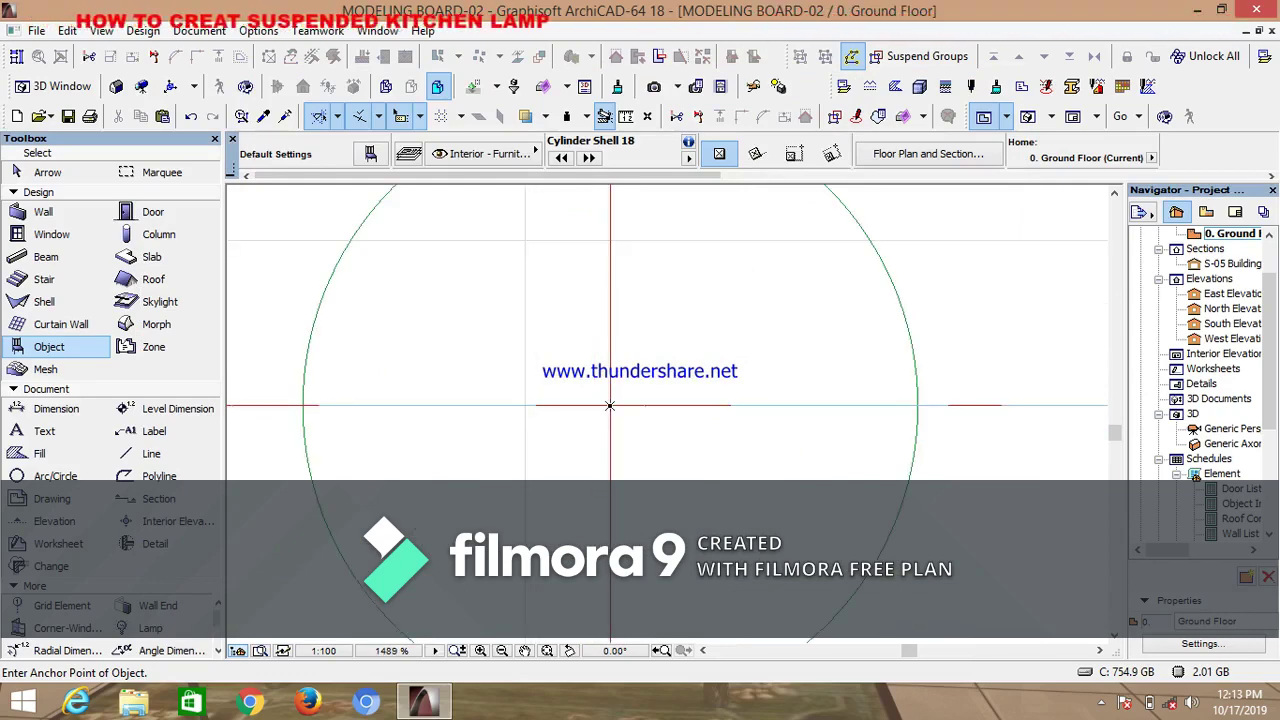
pyautogui.scroll(-3, 610, 405)
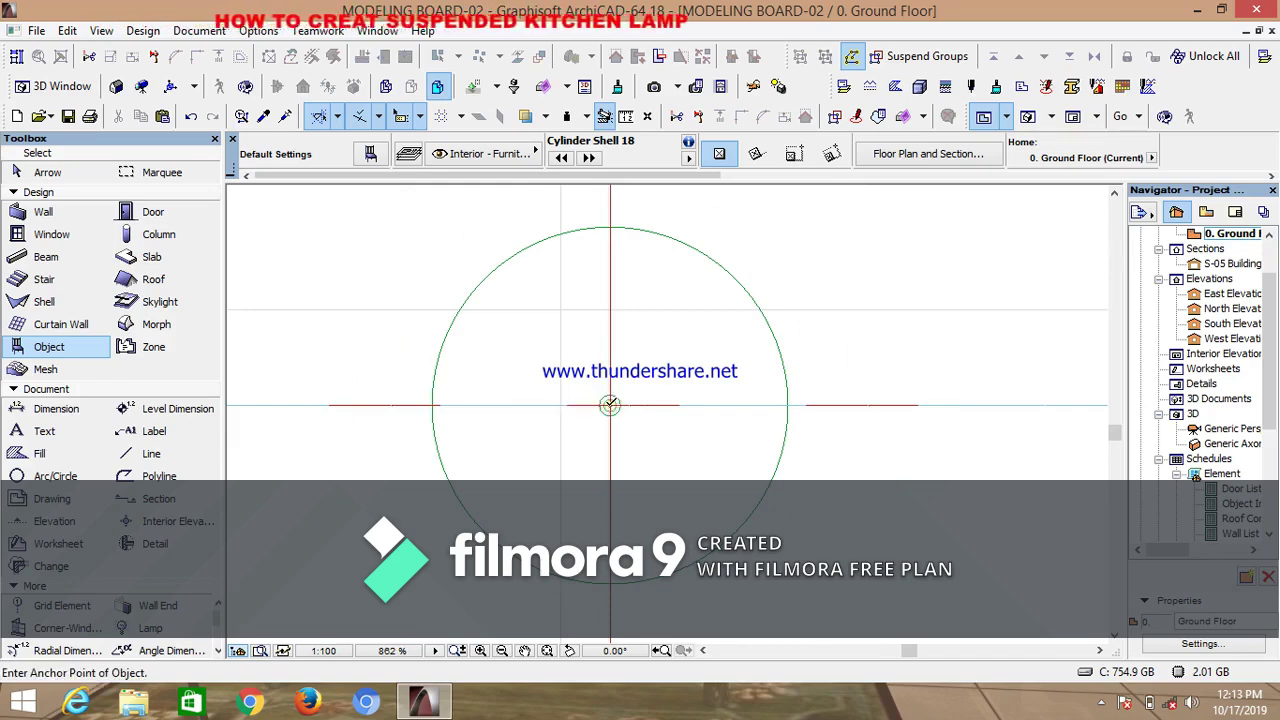
pyautogui.scroll(5, 610, 402)
pyautogui.scroll(-8, 610, 400)
pyautogui.scroll(5, 612, 395)
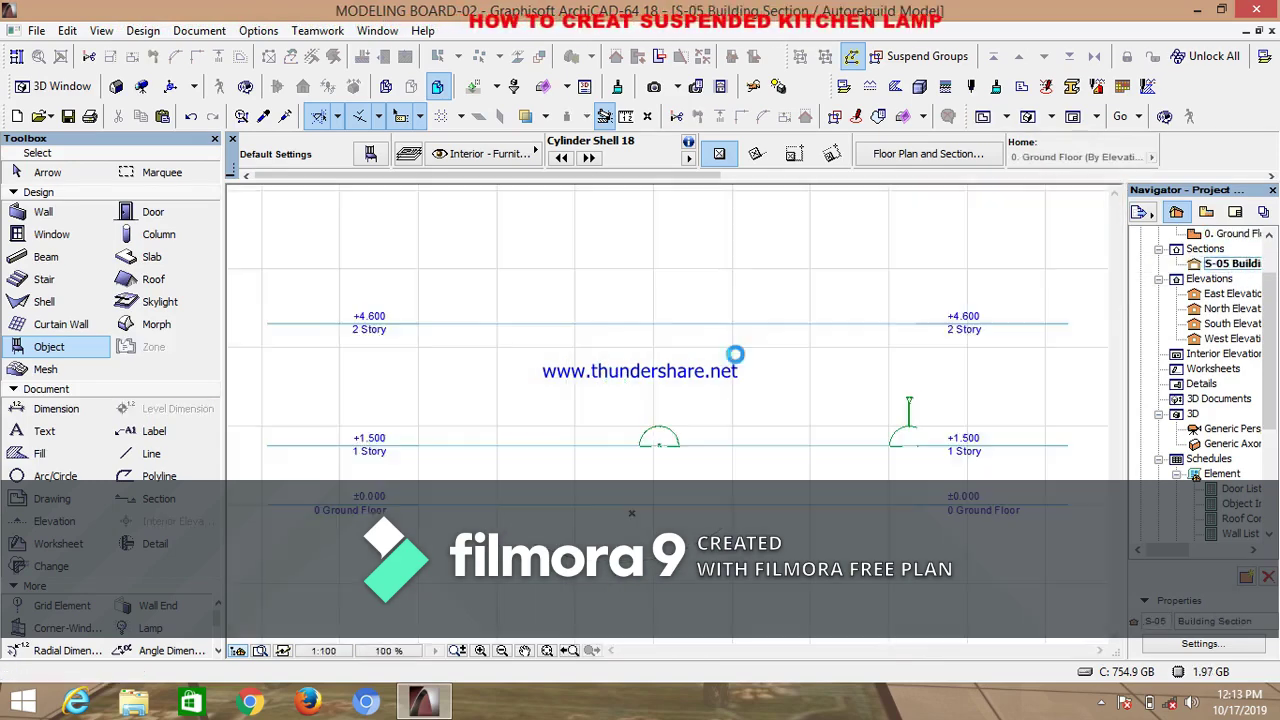
# Move the cylinder shell straight up about 445 mm in the section so its upper corner meets the dome's inner surface
pyautogui.scroll(10, 659, 443)
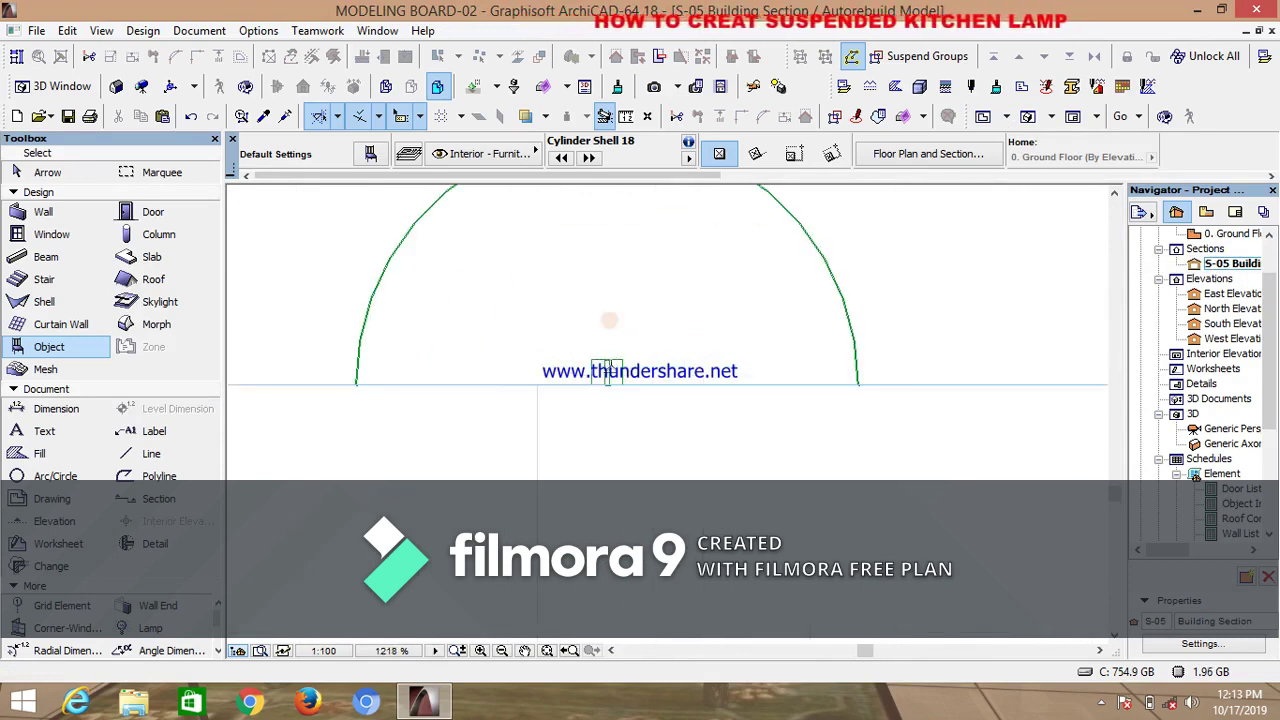
pyautogui.click(606, 372)
pyautogui.scroll(3, 592, 318)
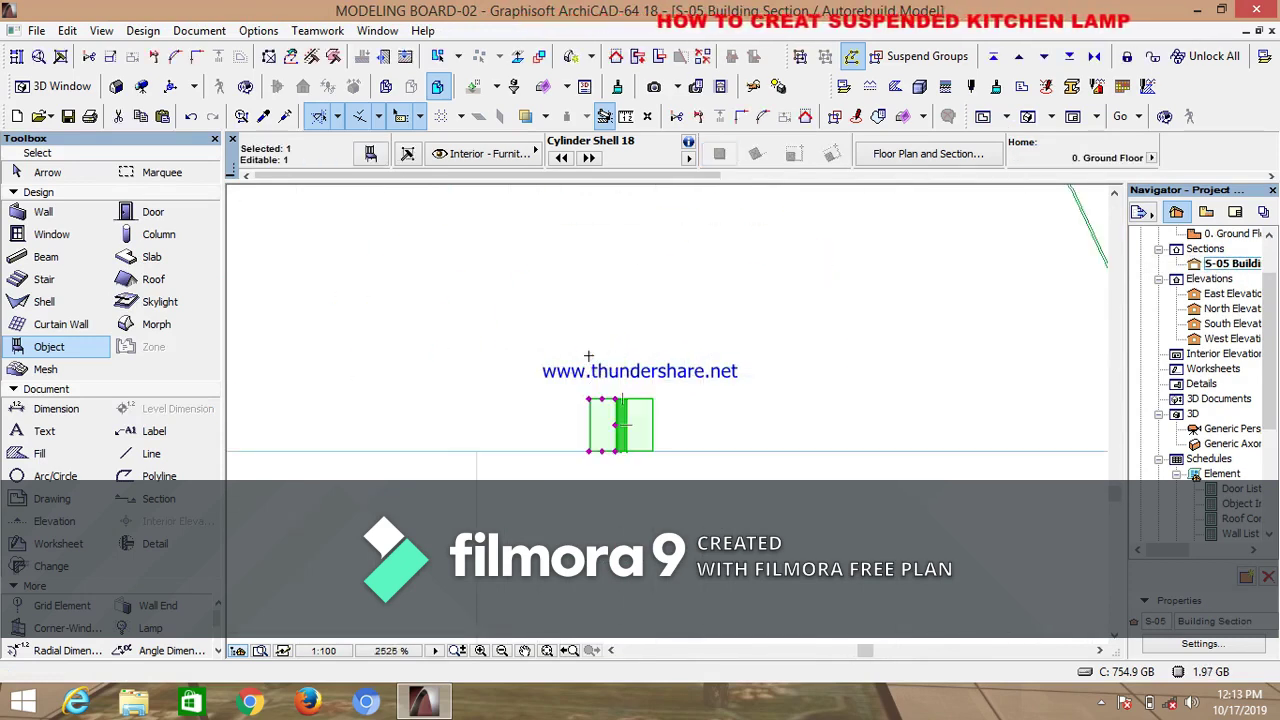
pyautogui.hotkey('ctrl', 'd')
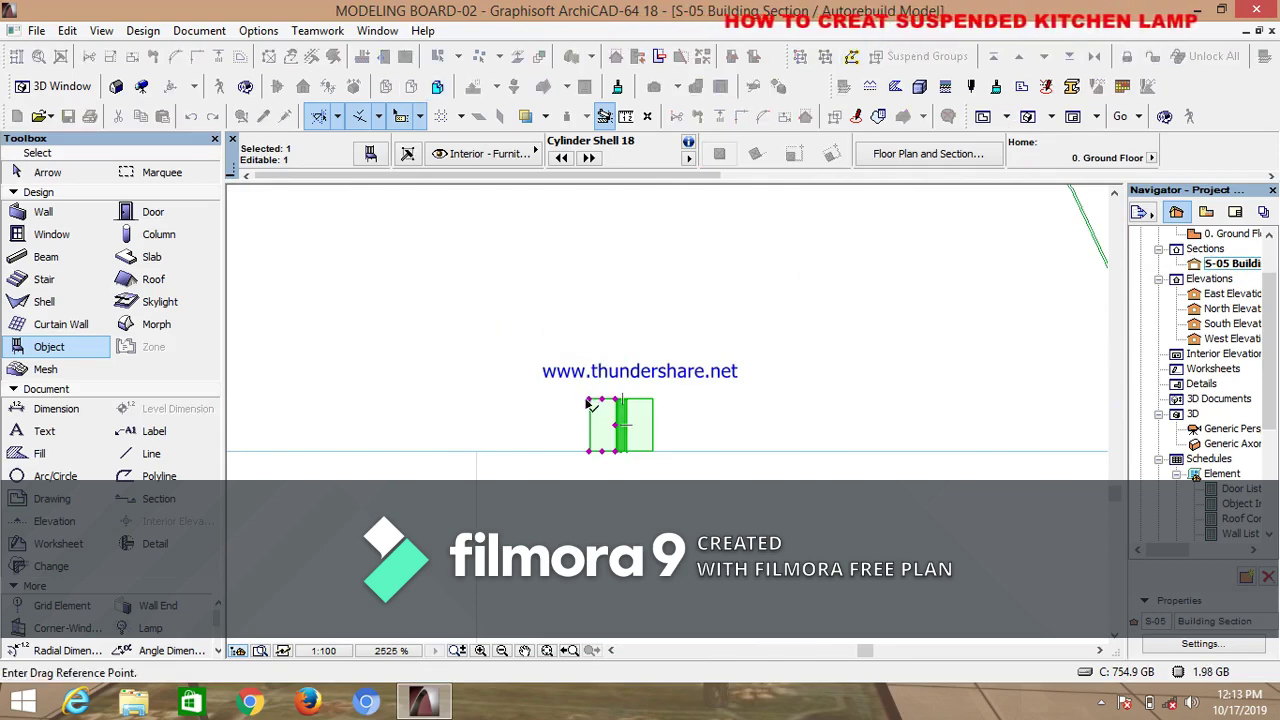
pyautogui.click(591, 402)
pyautogui.scroll(-6, 591, 402)
pyautogui.scroll(10, 585, 298)
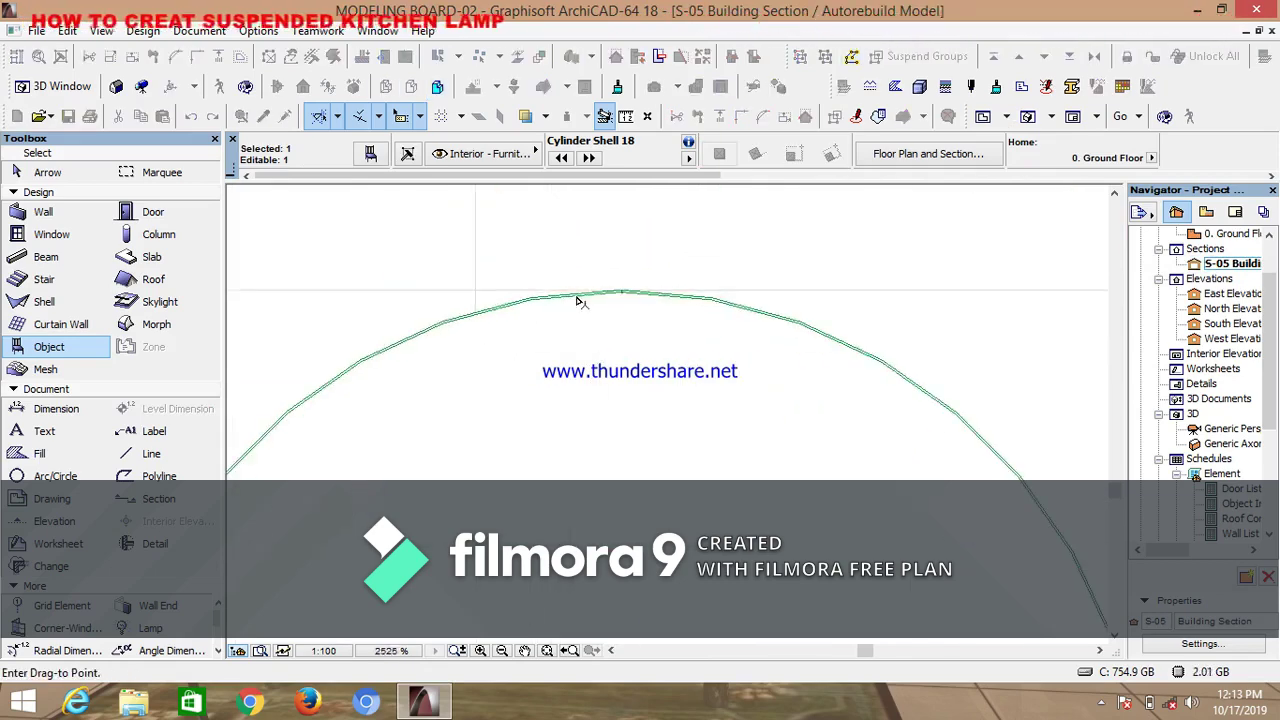
pyautogui.scroll(2, 563, 288)
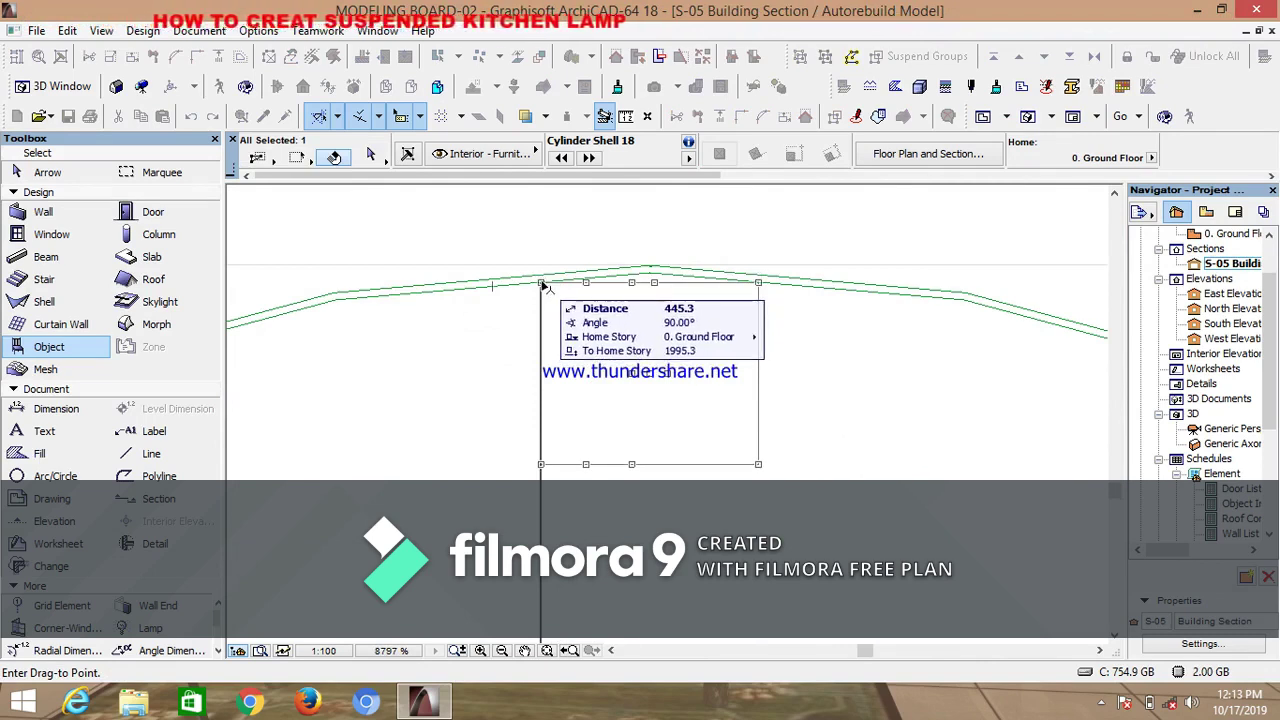
pyautogui.click(541, 284)
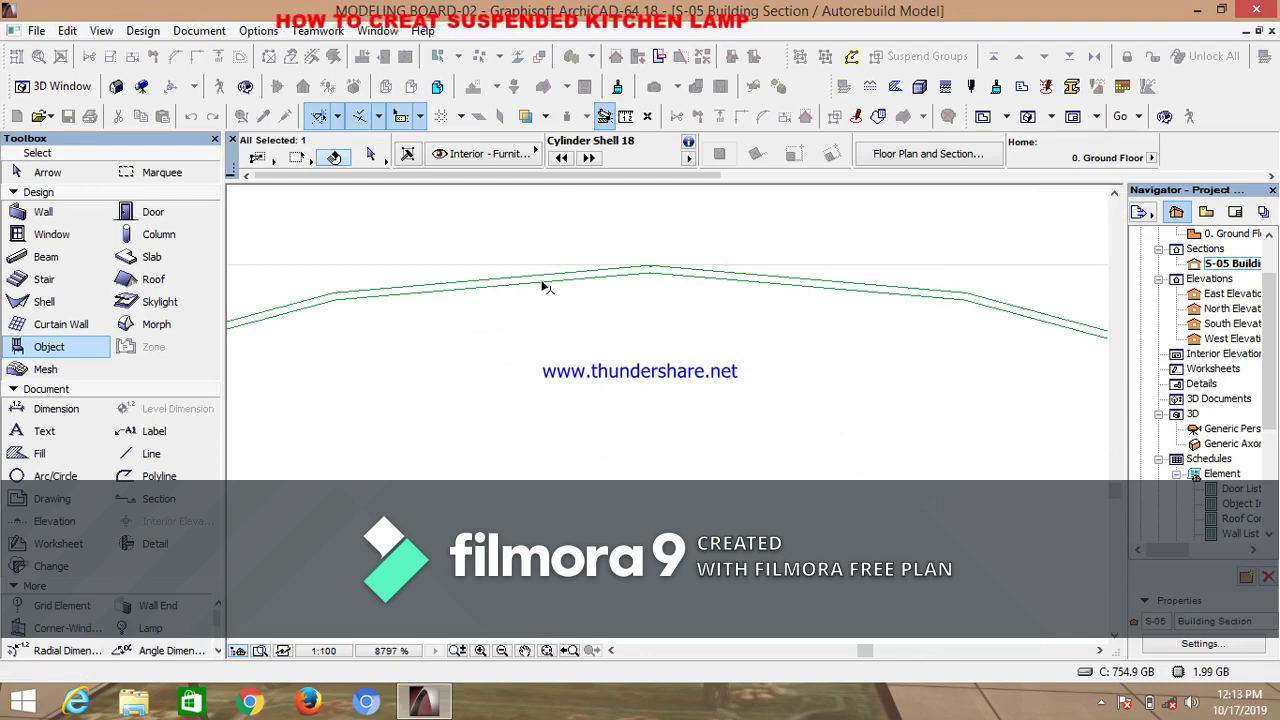
pyautogui.scroll(-3, 649, 313)
pyautogui.click(681, 283)
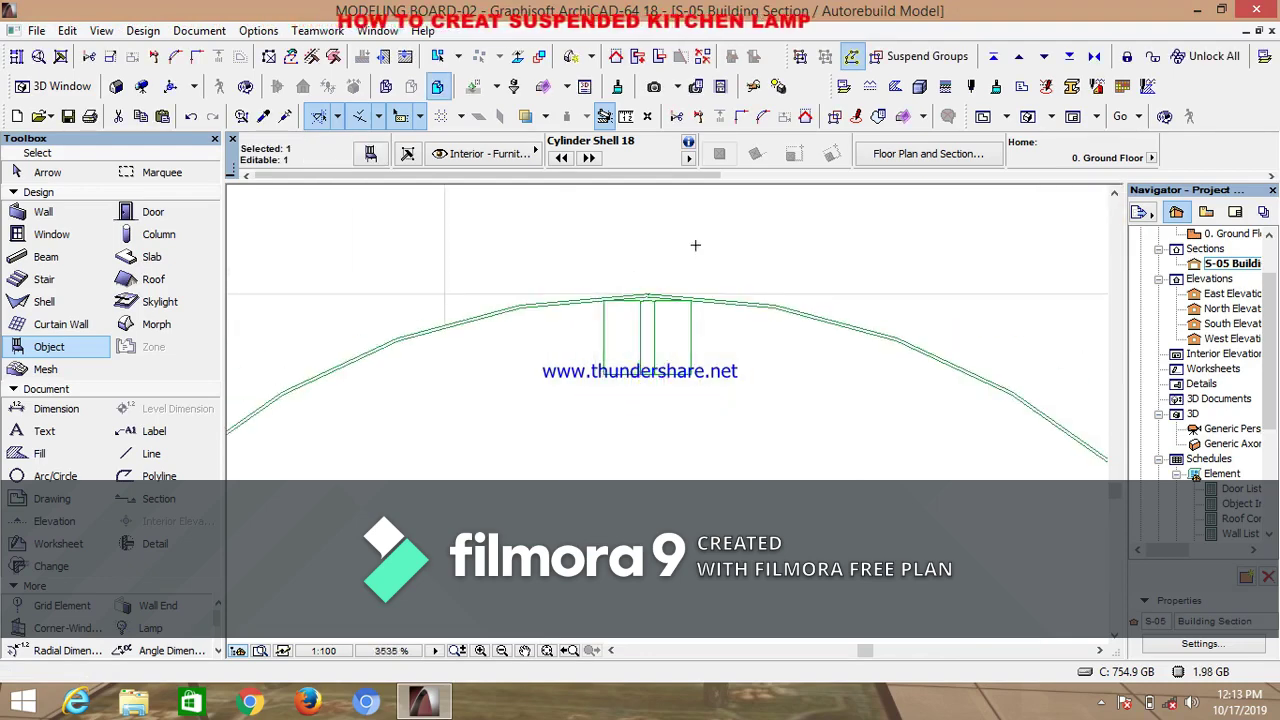
# Examine the chrome socket inside the dome in 3D, then show the ground floor plan again
pyautogui.click(1028, 116)
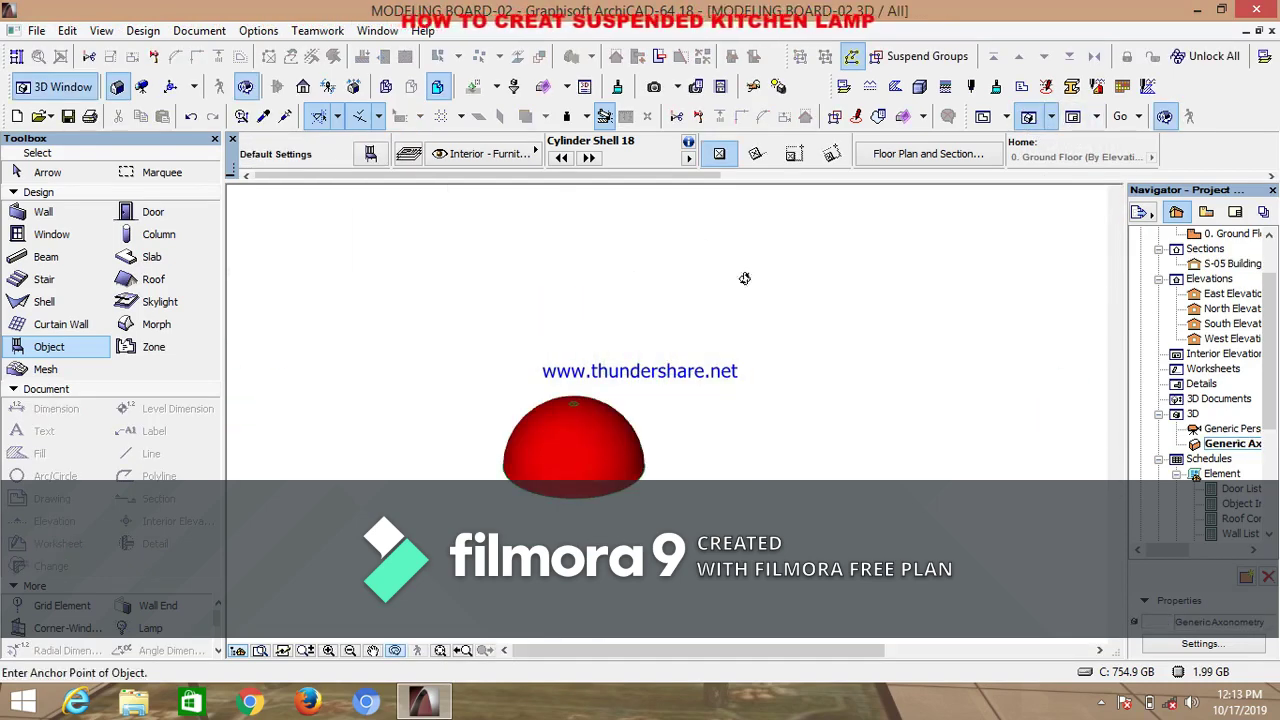
pyautogui.keyDown('shift'); pyautogui.moveTo(582, 488); pyautogui.dragTo(586, 350, button='middle'); pyautogui.keyUp('shift')
pyautogui.scroll(5, 611, 334)
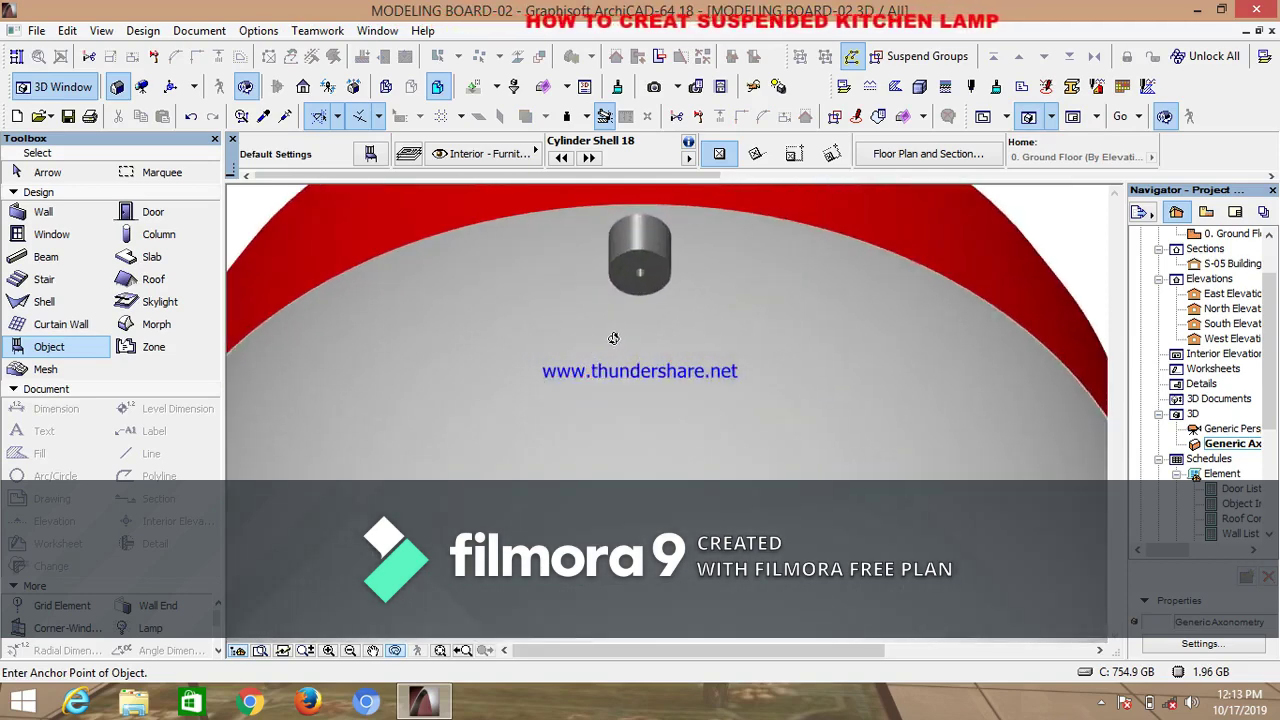
pyautogui.scroll(-2, 617, 391)
pyautogui.scroll(-6, 617, 391)
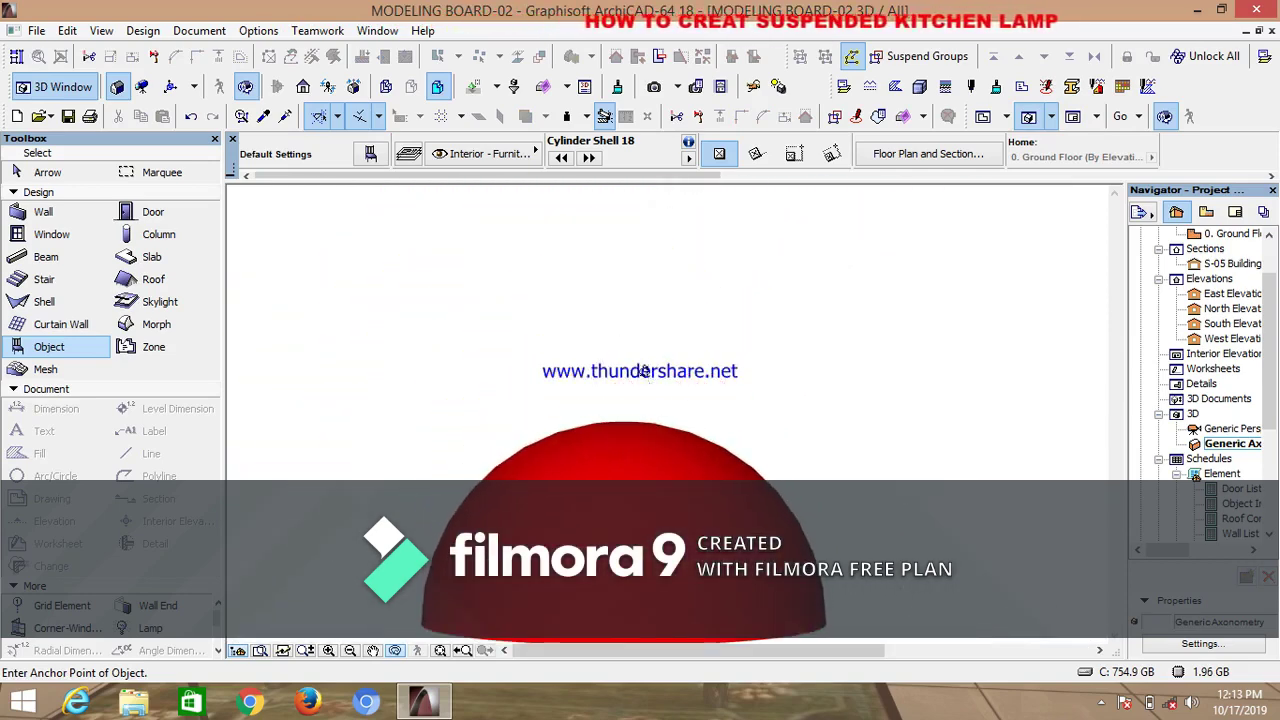
pyautogui.scroll(-3, 645, 365)
pyautogui.scroll(2, 774, 263)
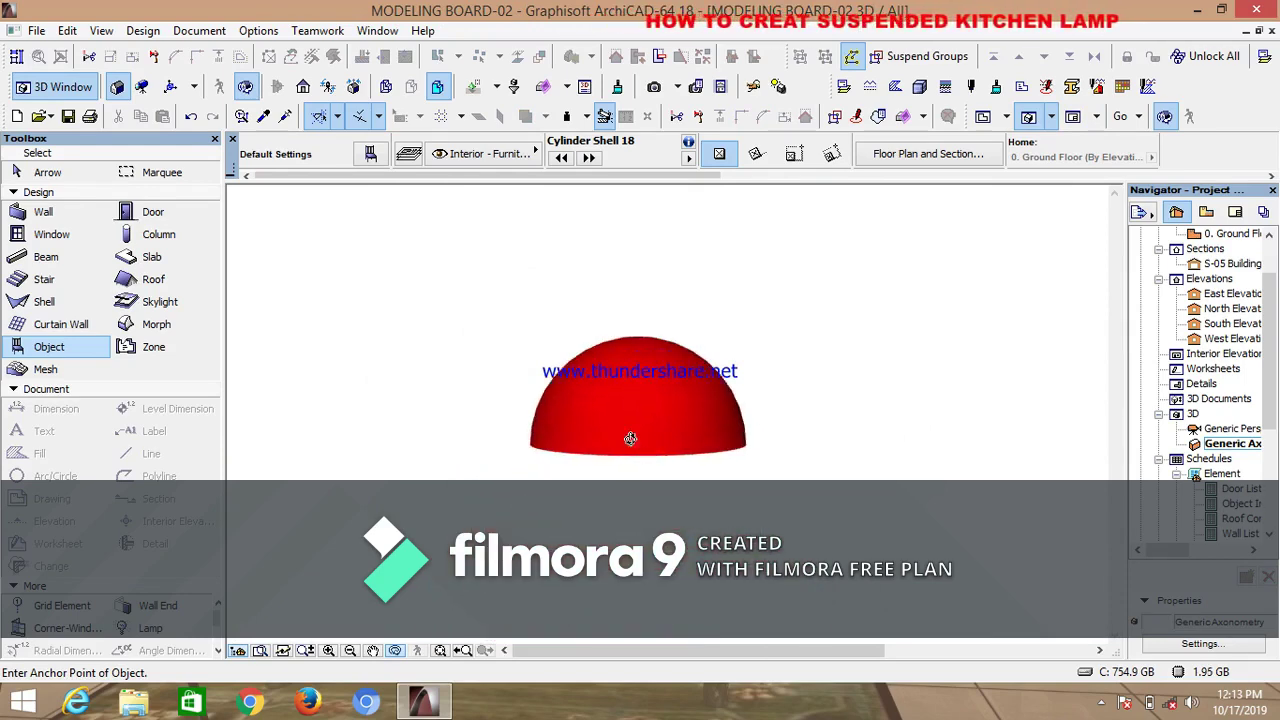
pyautogui.press('F2')
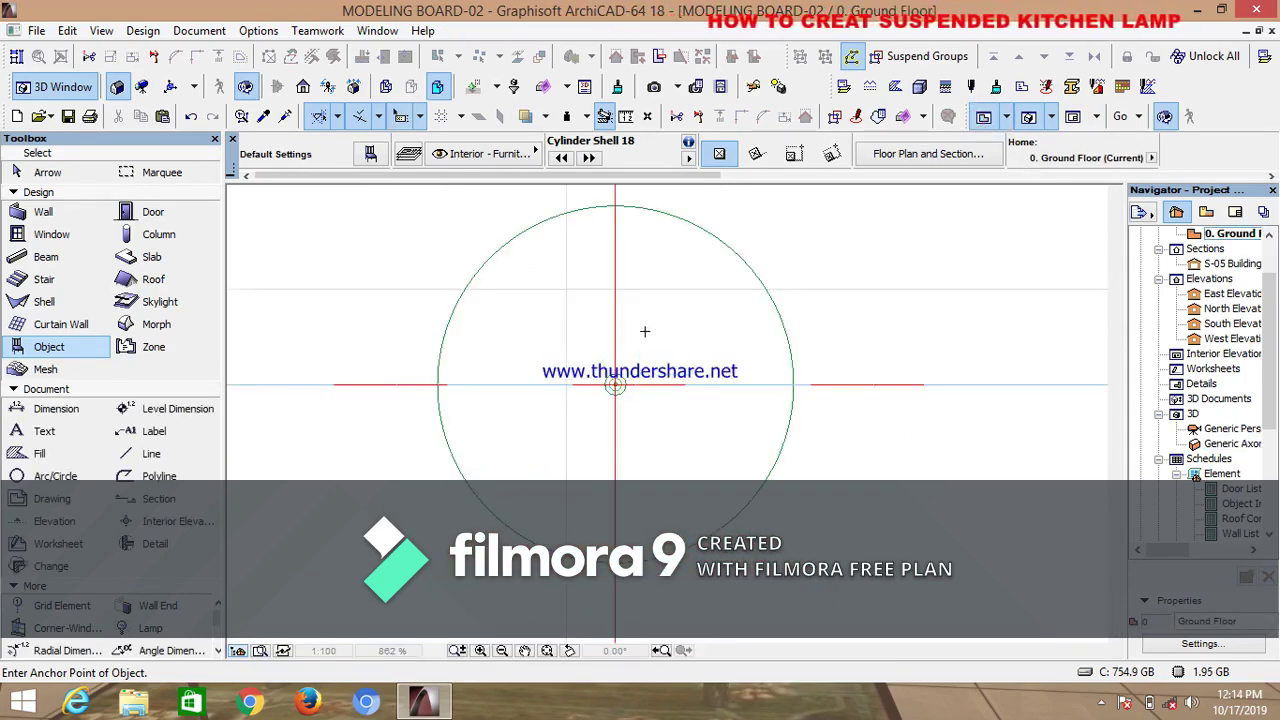
pyautogui.scroll(-5, 545, 335)
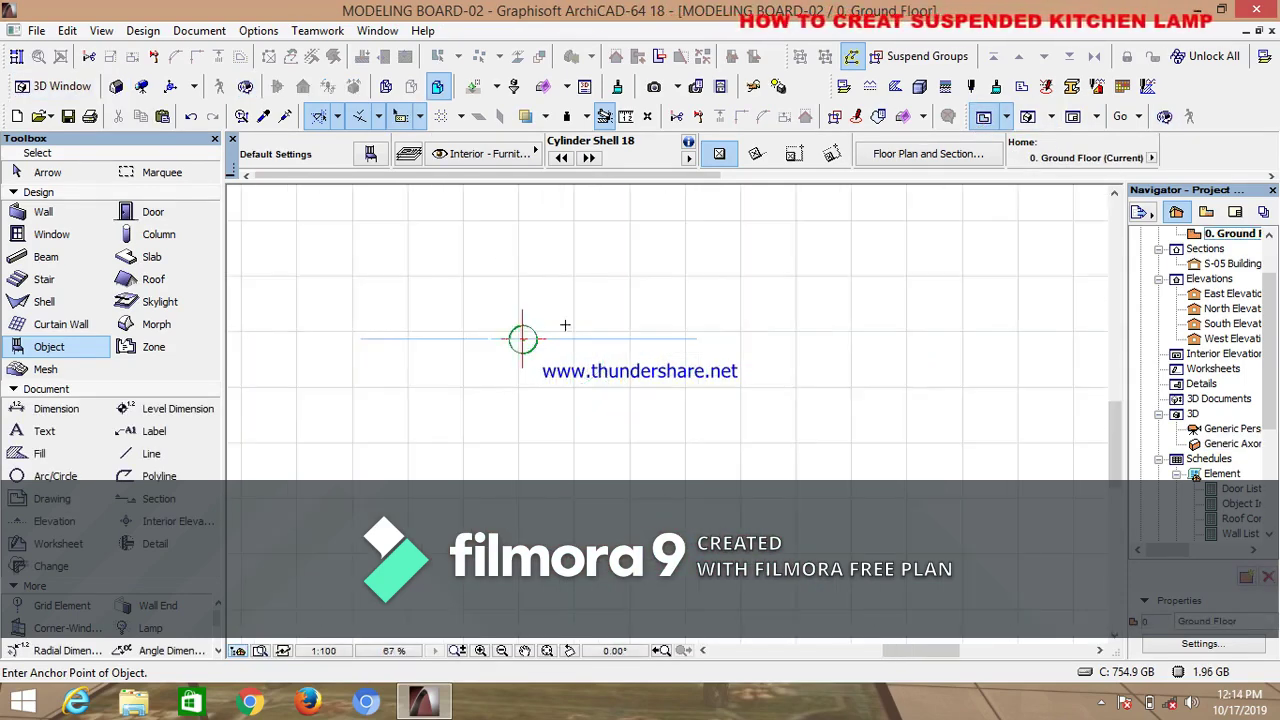
# Examine the bulb and socket inside the finished reference lamp in 3D, then show the ground floor plan again
pyautogui.click(1027, 117)
pyautogui.scroll(-3, 700, 392)
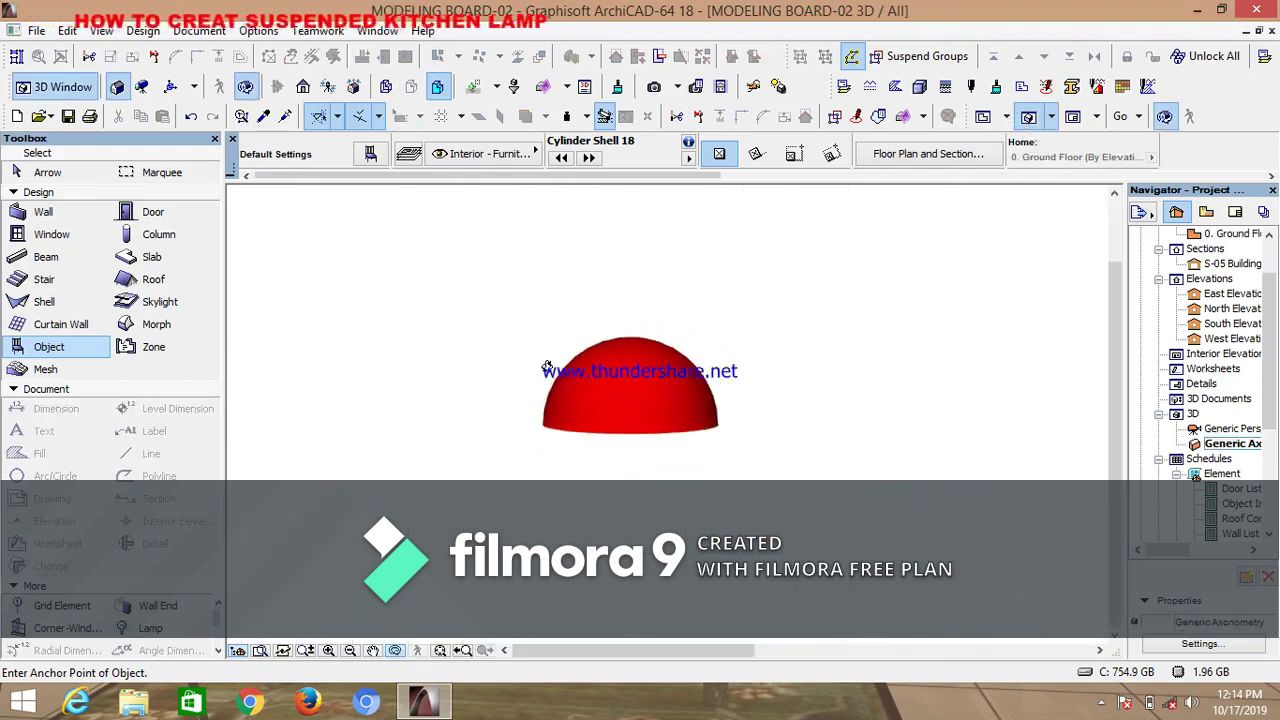
pyautogui.moveTo(510, 375); pyautogui.dragTo(832, 375, button='middle')
pyautogui.scroll(3, 857, 309)
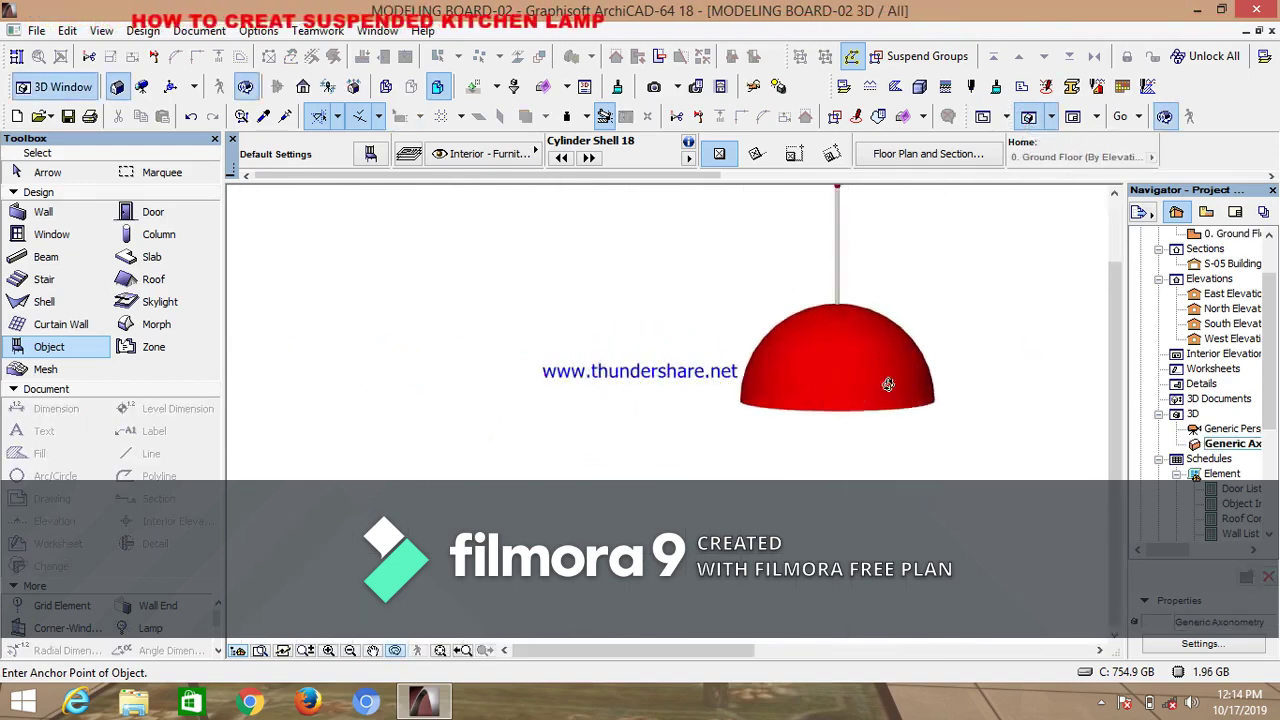
pyautogui.scroll(5, 857, 340)
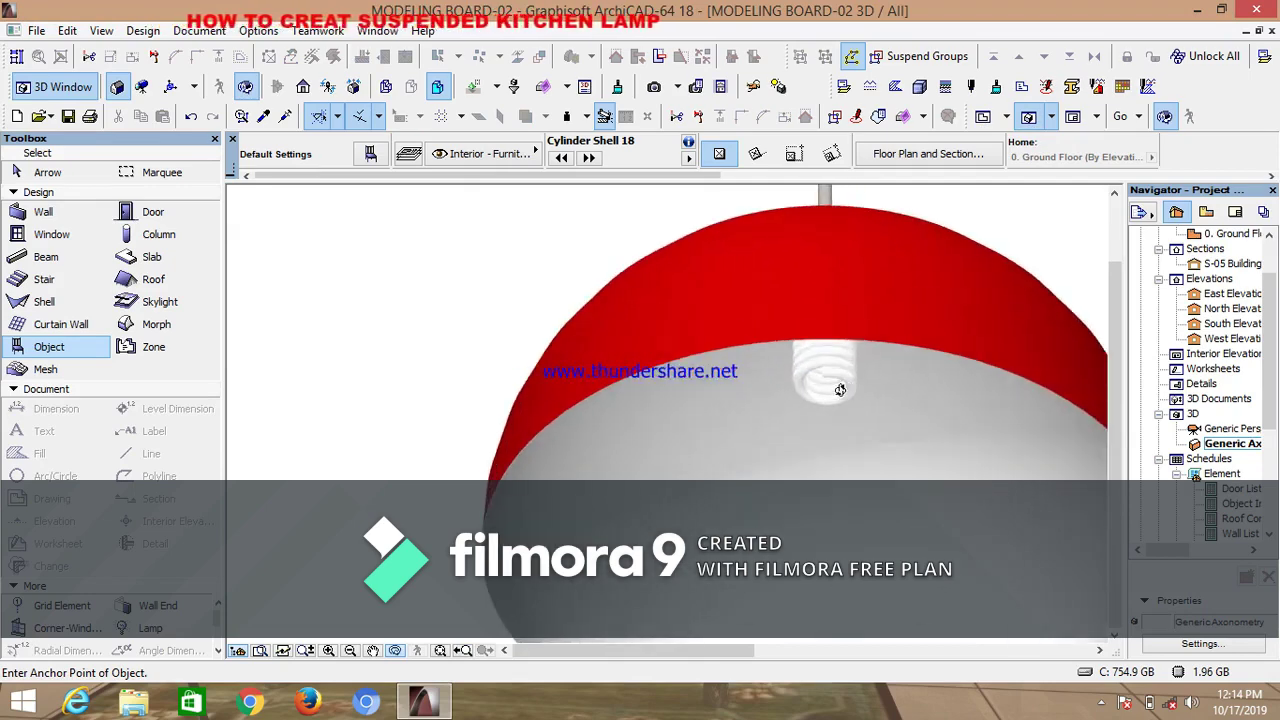
pyautogui.keyDown('shift'); pyautogui.moveTo(813, 371); pyautogui.dragTo(926, 449, button='middle'); pyautogui.keyUp('shift')
pyautogui.scroll(-5, 926, 449)
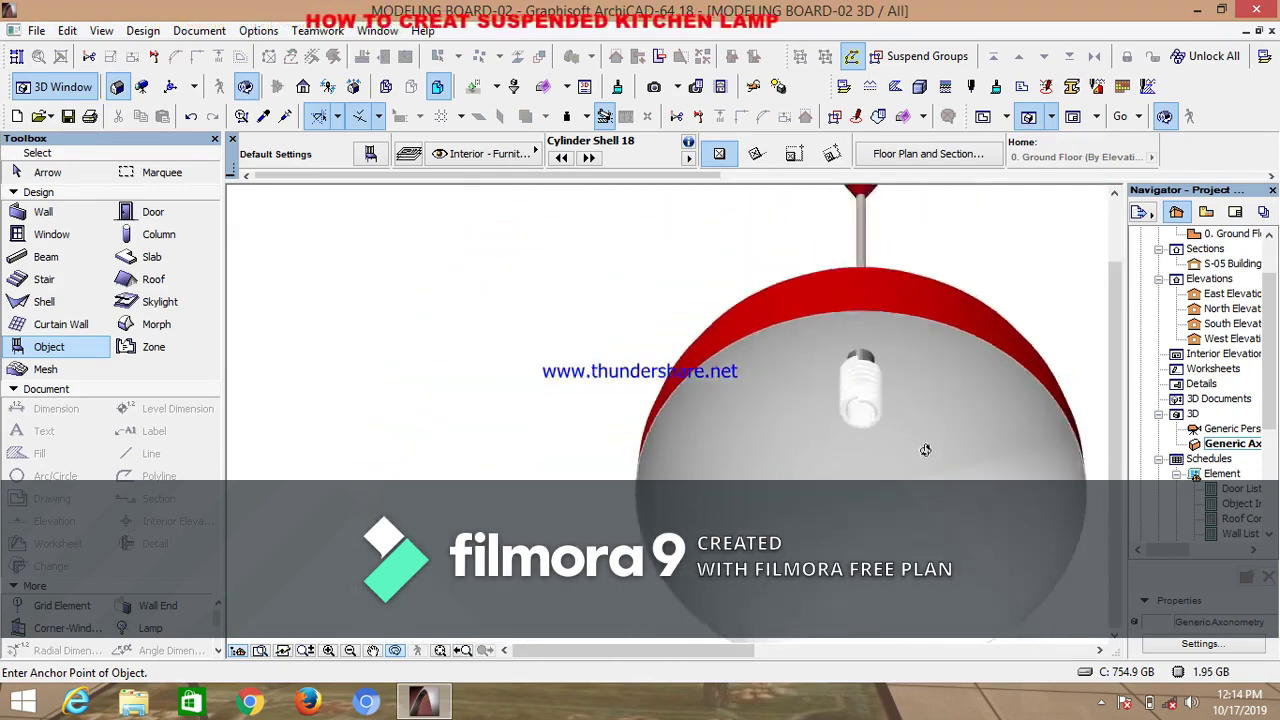
pyautogui.click(984, 117)
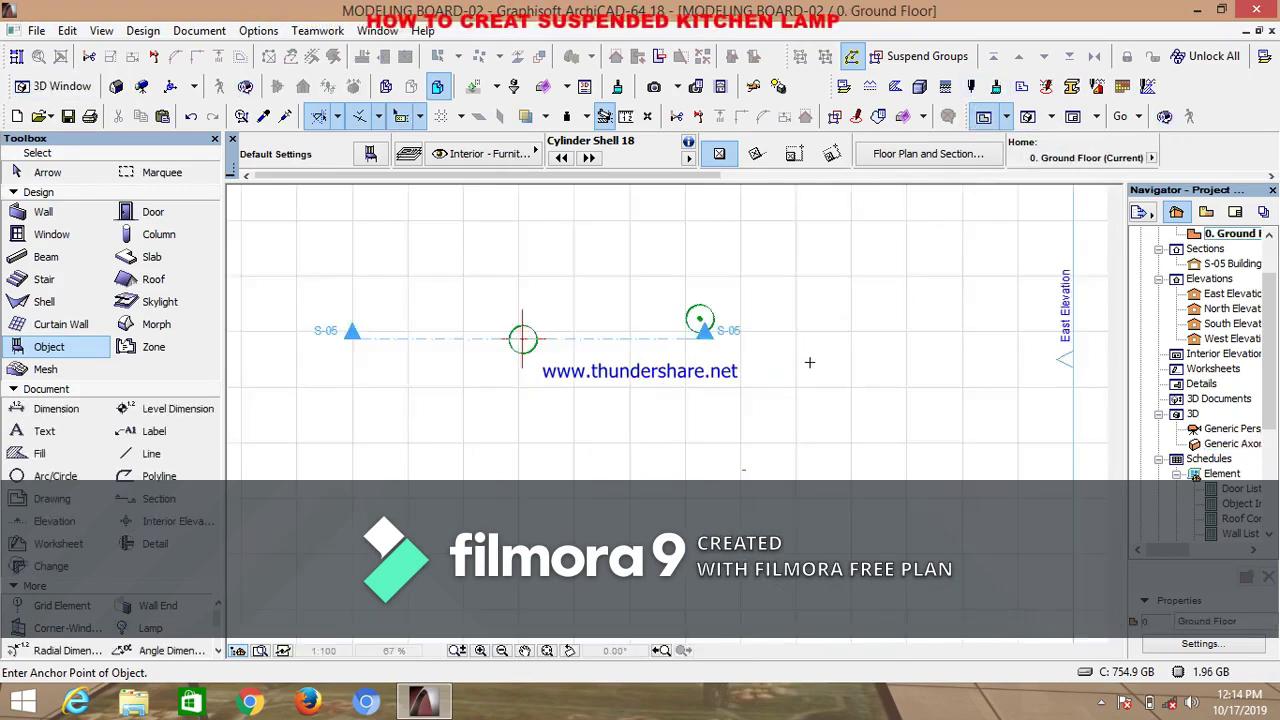
# Open the Object default settings and choose Spiral 18 from the Basic Shapes 18 library folder
pyautogui.scroll(8, 660, 370)
pyautogui.scroll(5, 649, 342)
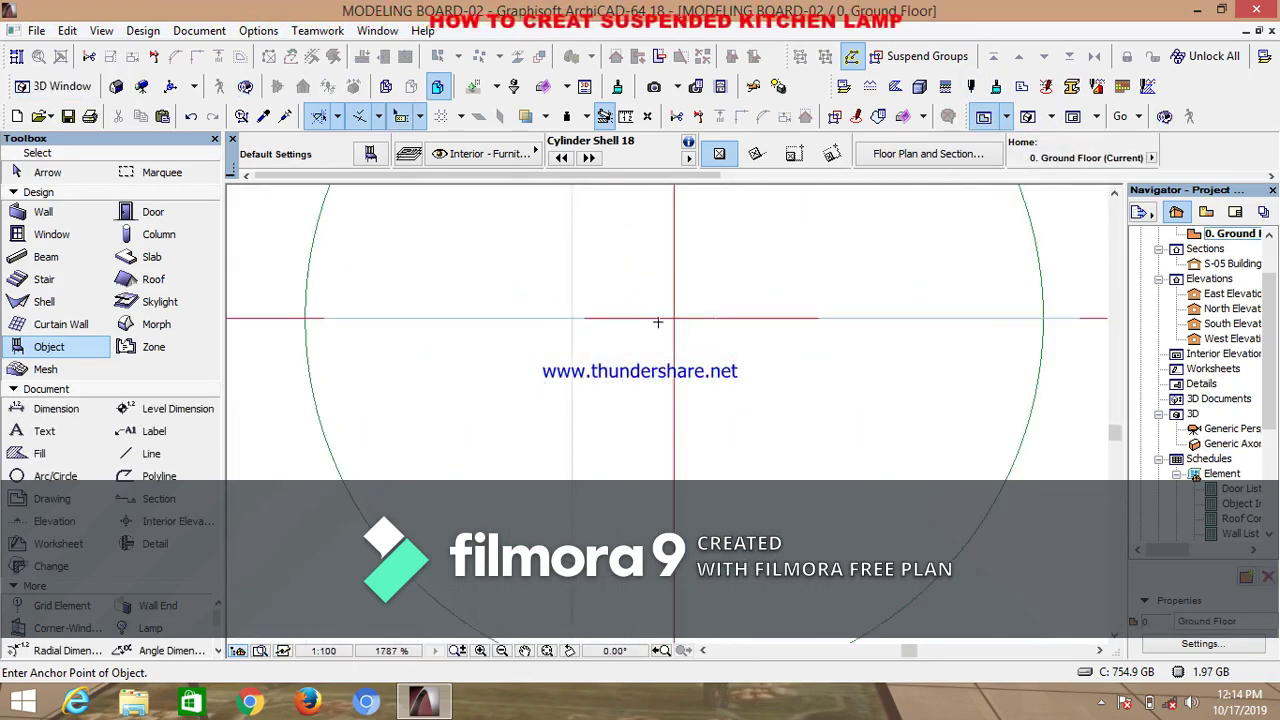
pyautogui.scroll(4, 674, 318)
pyautogui.scroll(-2, 695, 310)
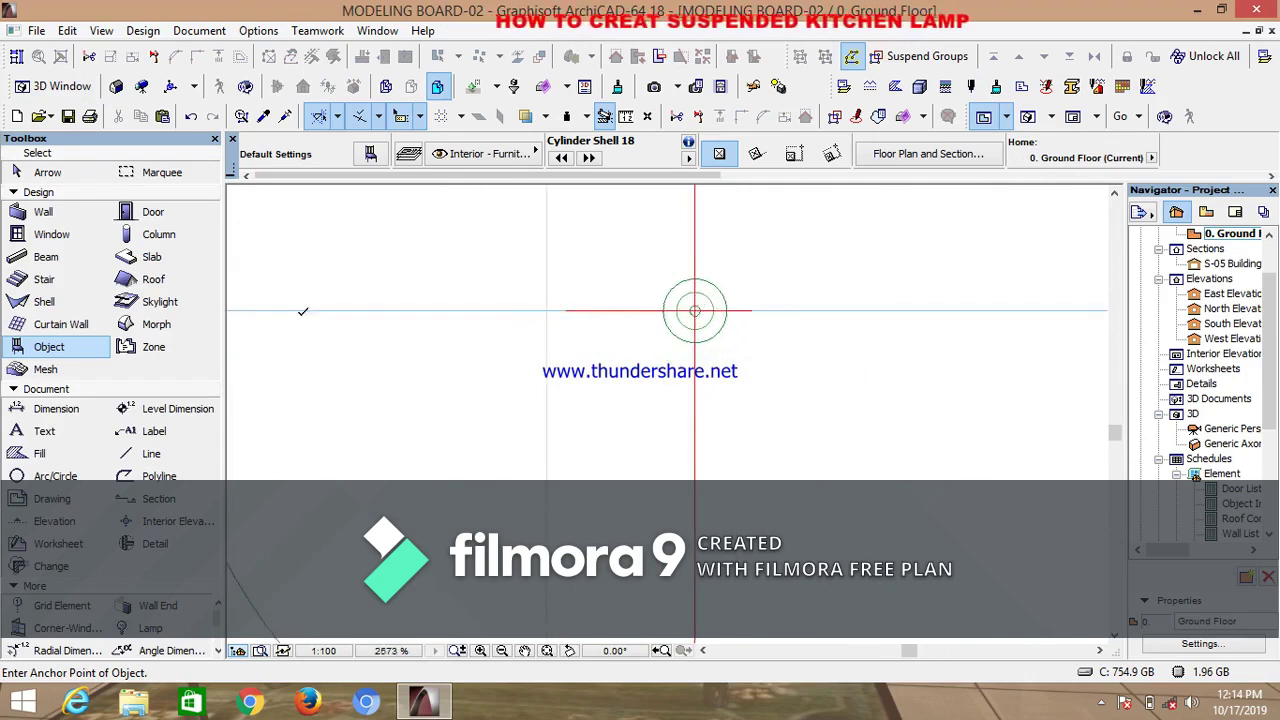
pyautogui.click(370, 157)
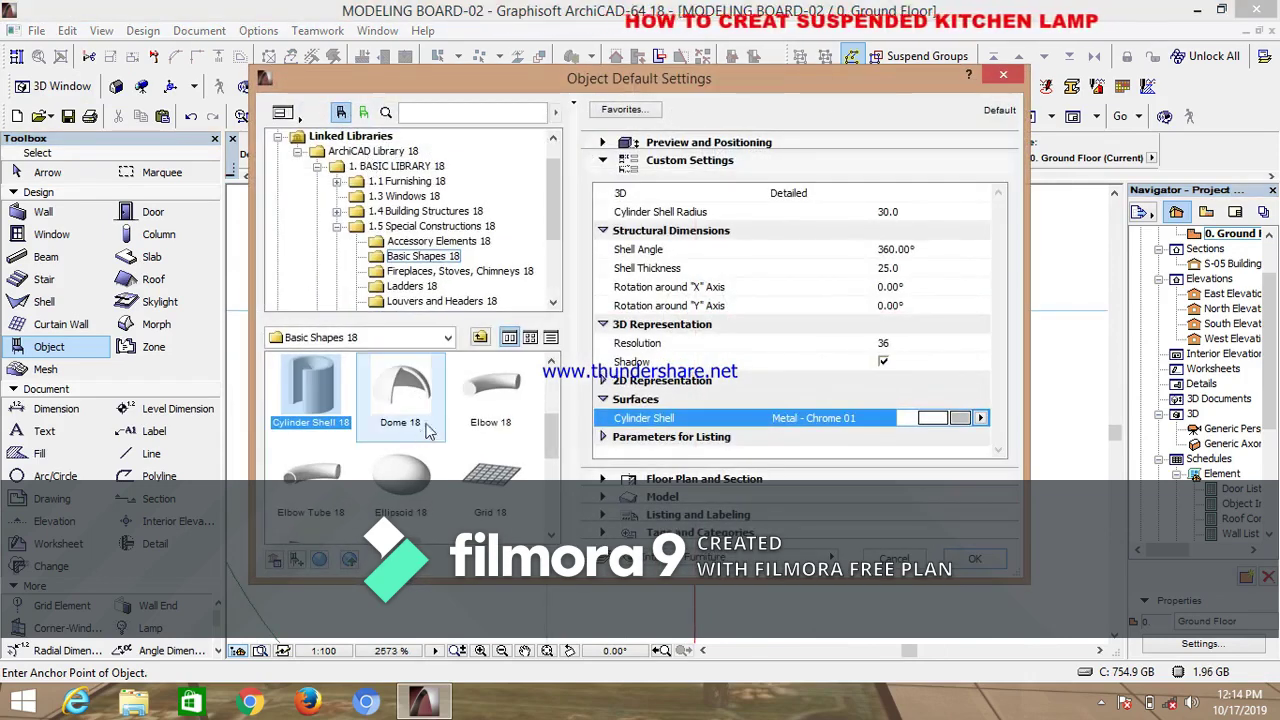
pyautogui.scroll(-3, 410, 500)
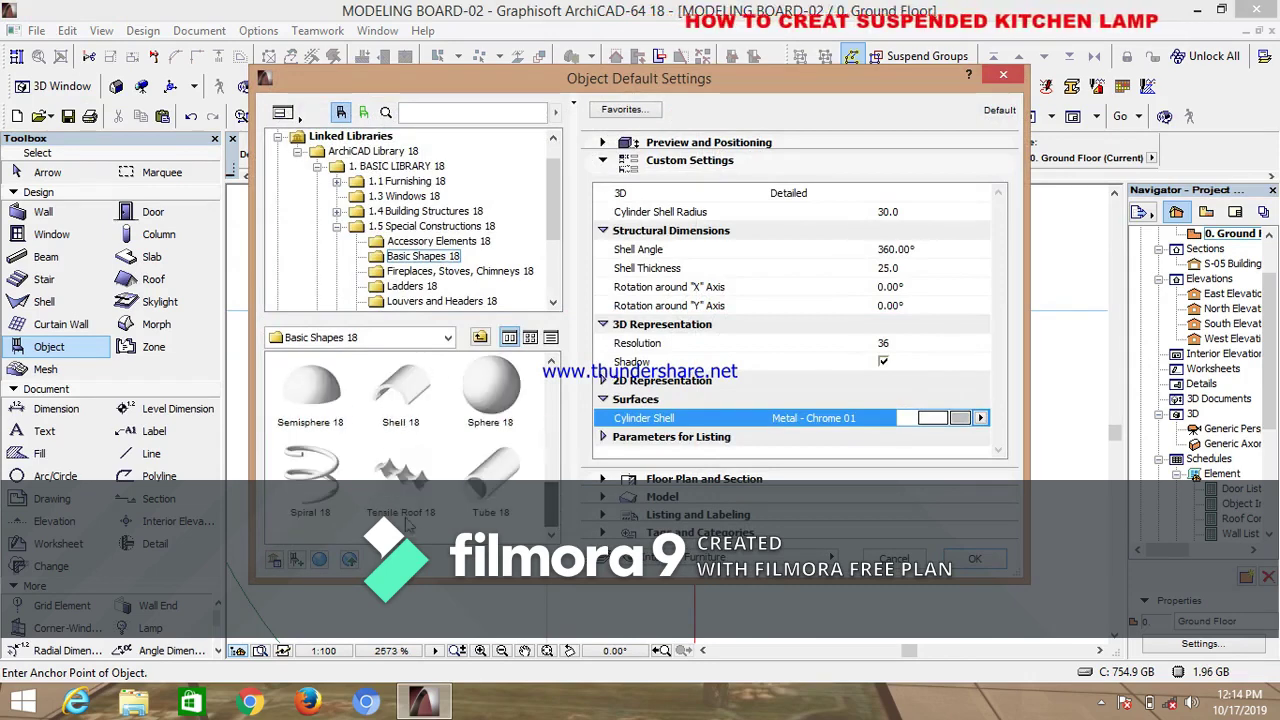
pyautogui.click(312, 512)
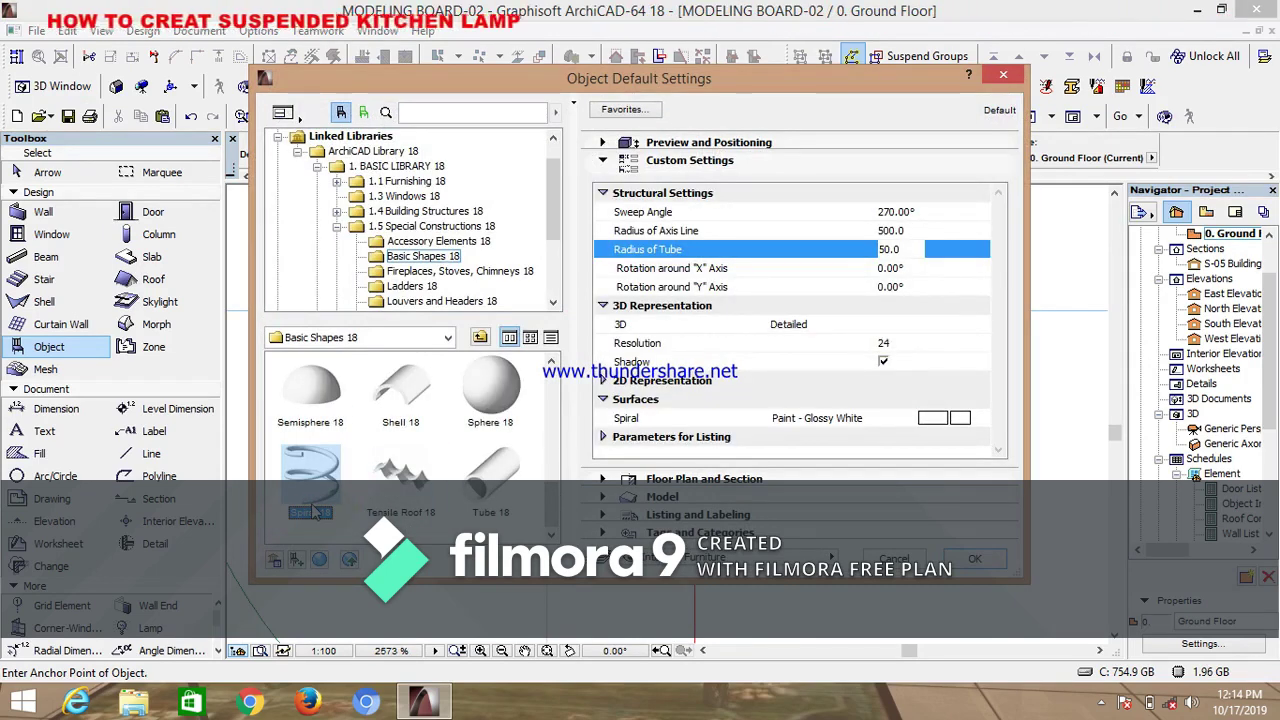
# Set the spiral's overall height to 150 mm in its preview and positioning settings
pyautogui.click(603, 160)
pyautogui.click(603, 143)
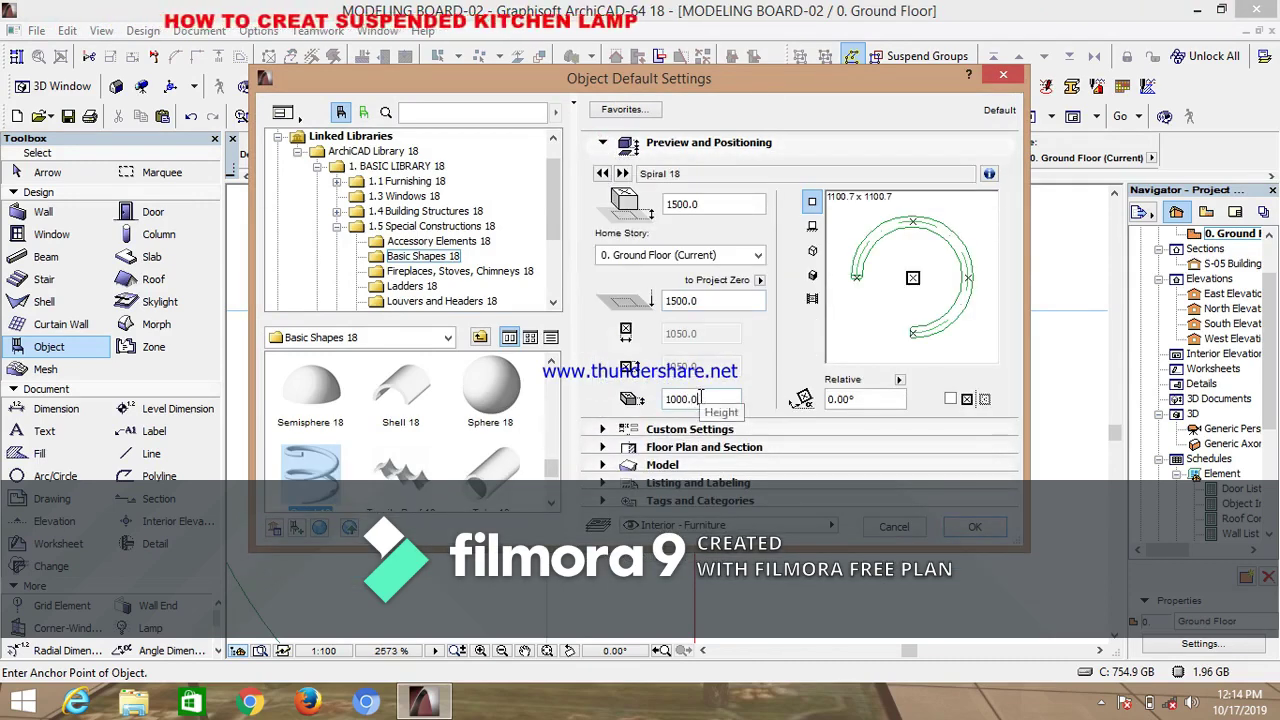
pyautogui.moveTo(701, 398); pyautogui.dragTo(651, 409)
pyautogui.write('1')
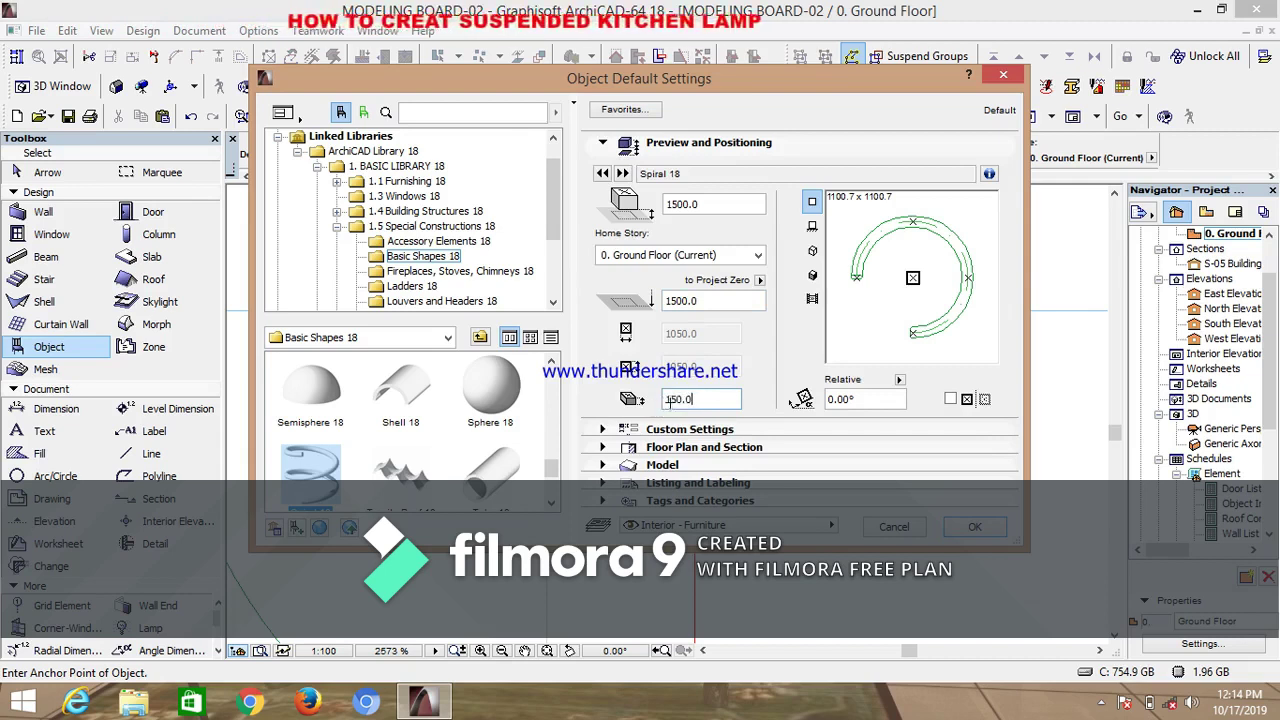
# Set the spiral's sweep angle to 2880° and its radius of axis line to 40 mm in the custom settings
pyautogui.click(689, 429)
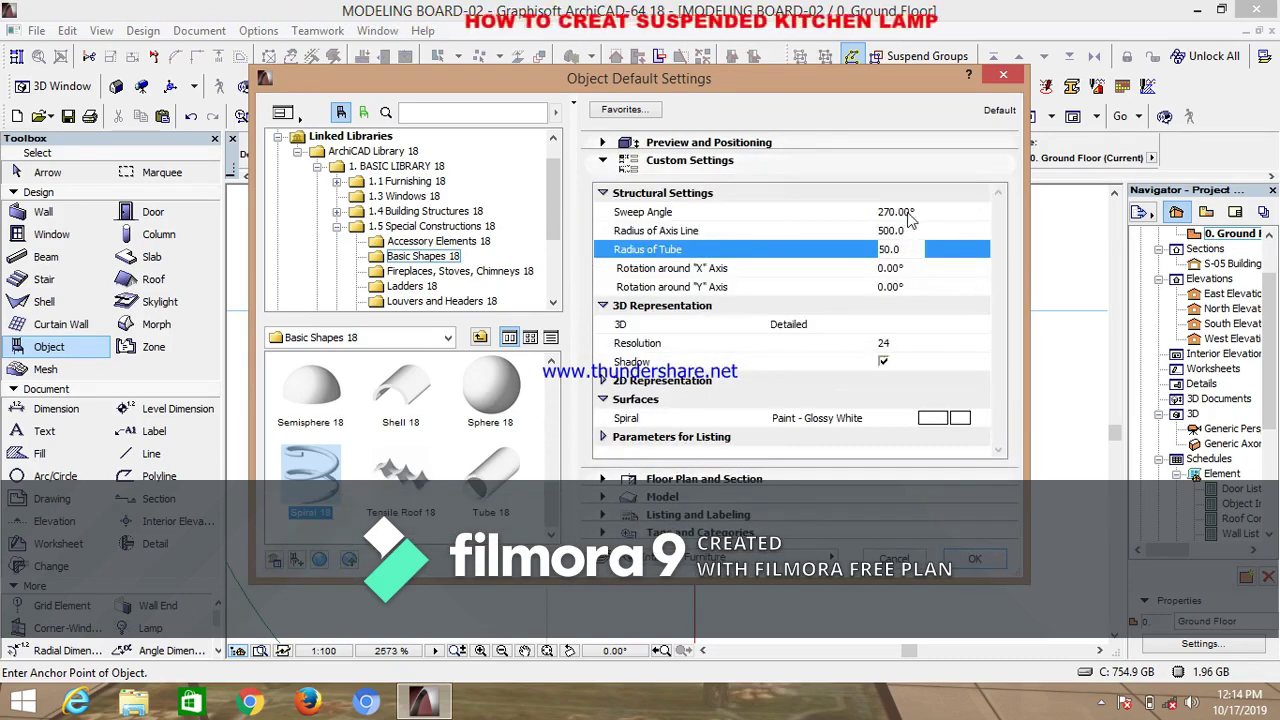
pyautogui.click(914, 212)
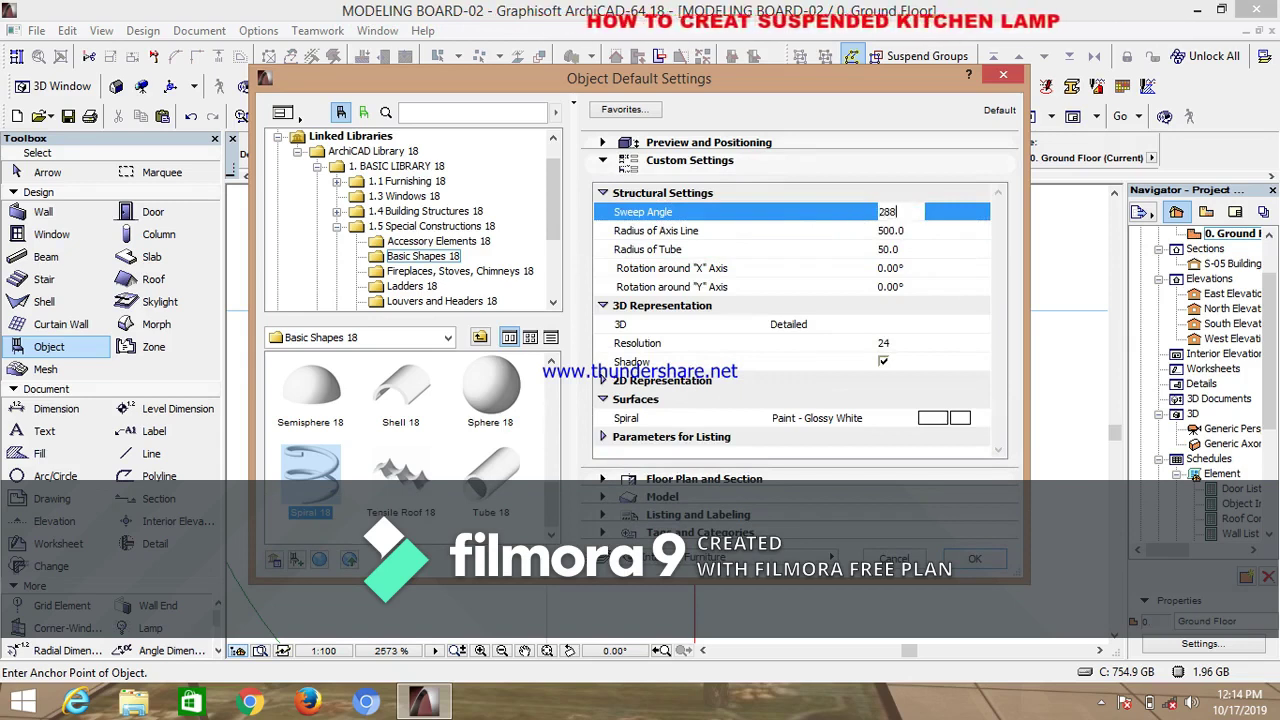
pyautogui.press('Return')
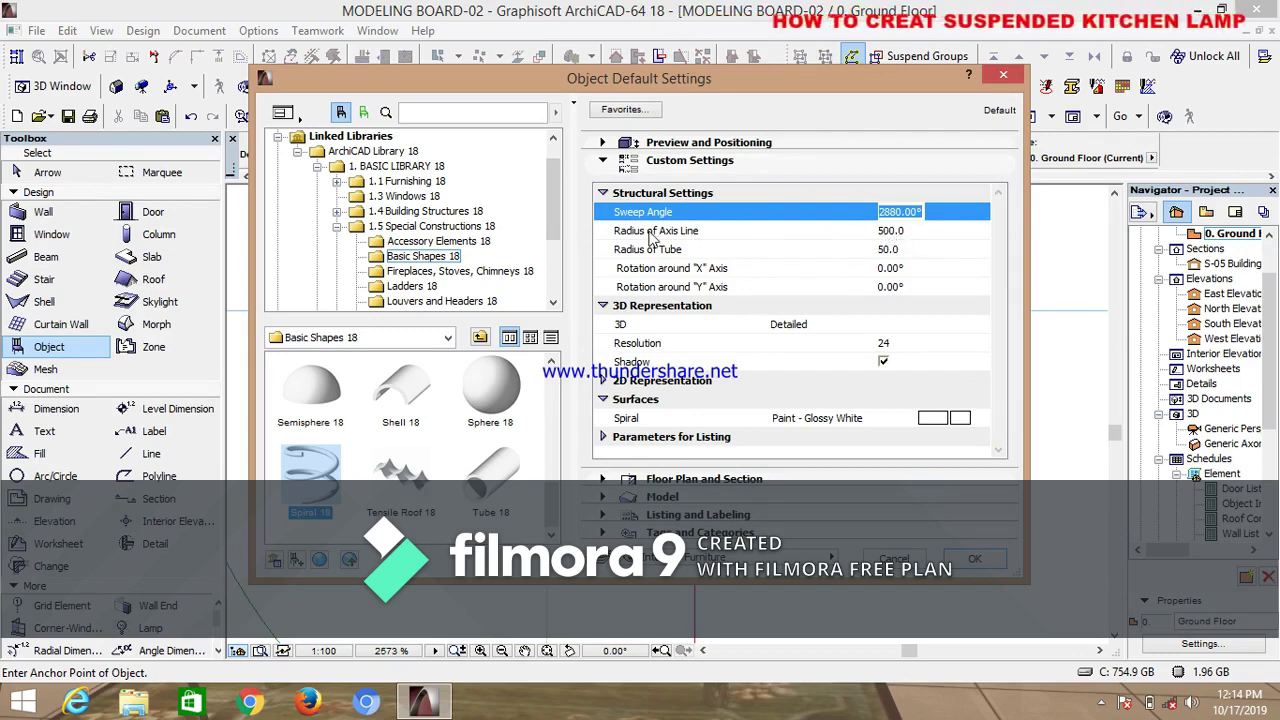
pyautogui.click(900, 231)
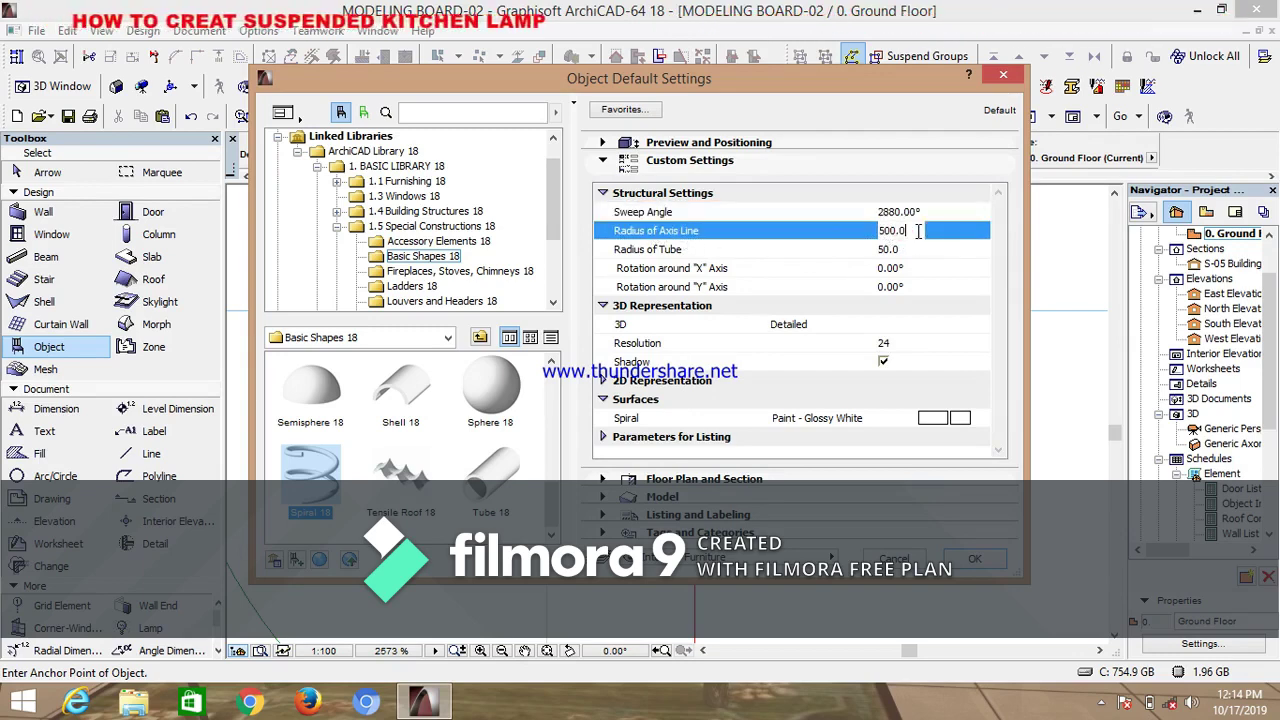
pyautogui.write('40')
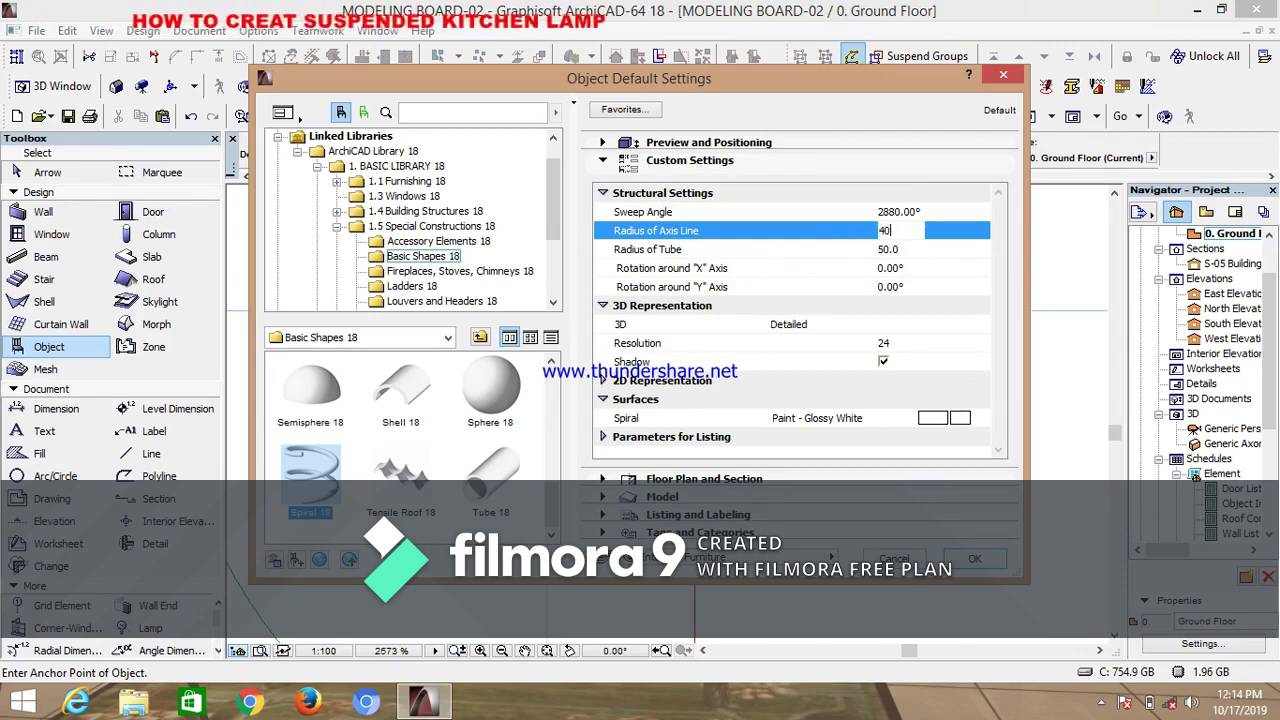
pyautogui.press('Return')
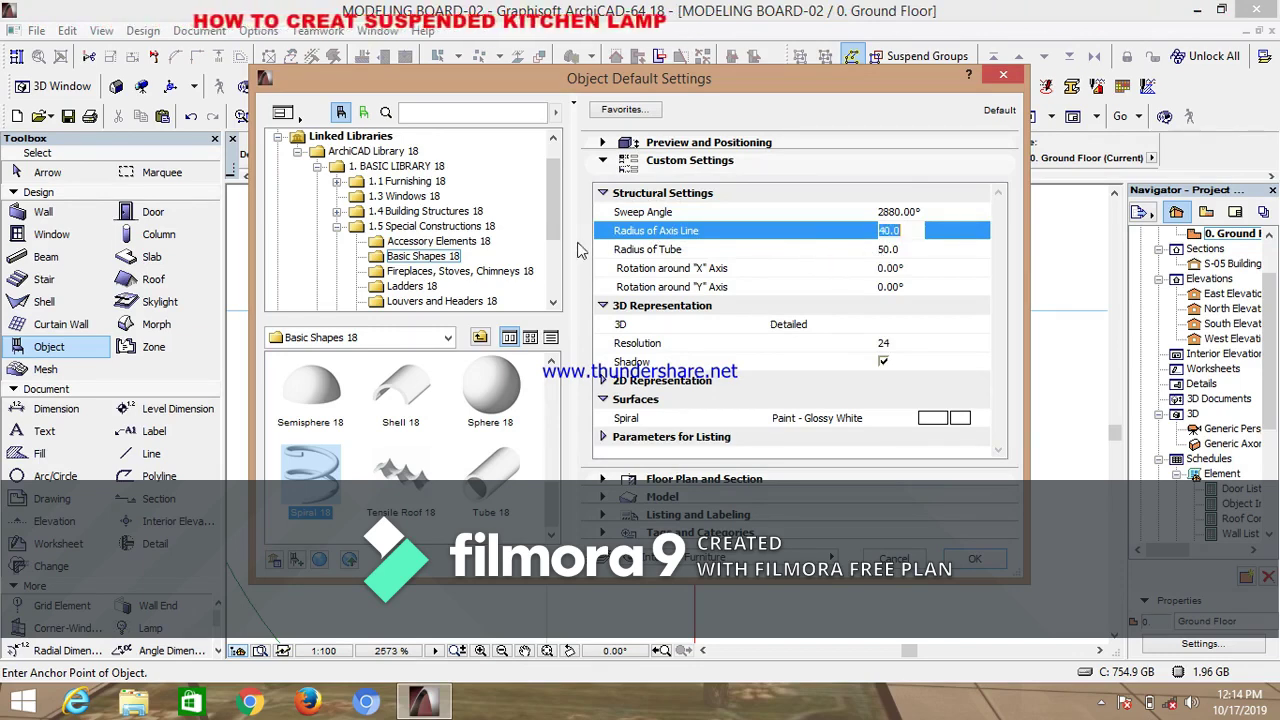
# Set the spiral's radius of tube to 8 mm and its 3D resolution to 36
pyautogui.click(912, 249)
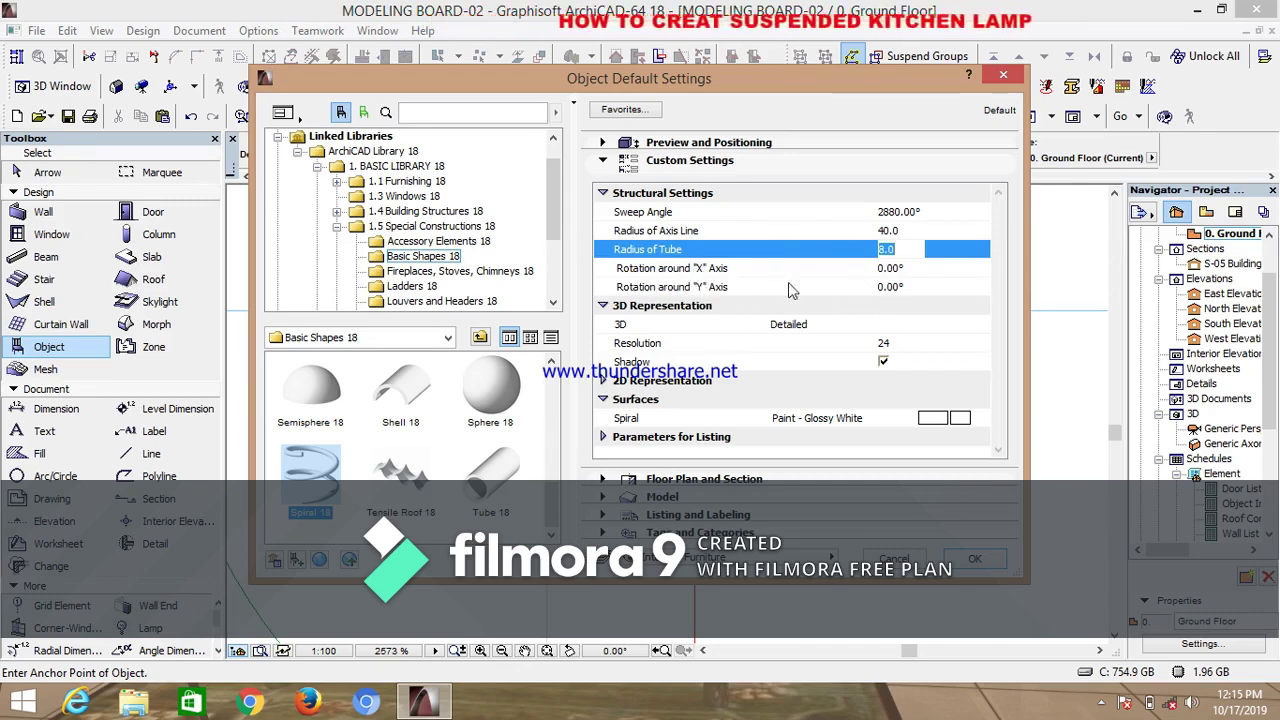
pyautogui.click(885, 345)
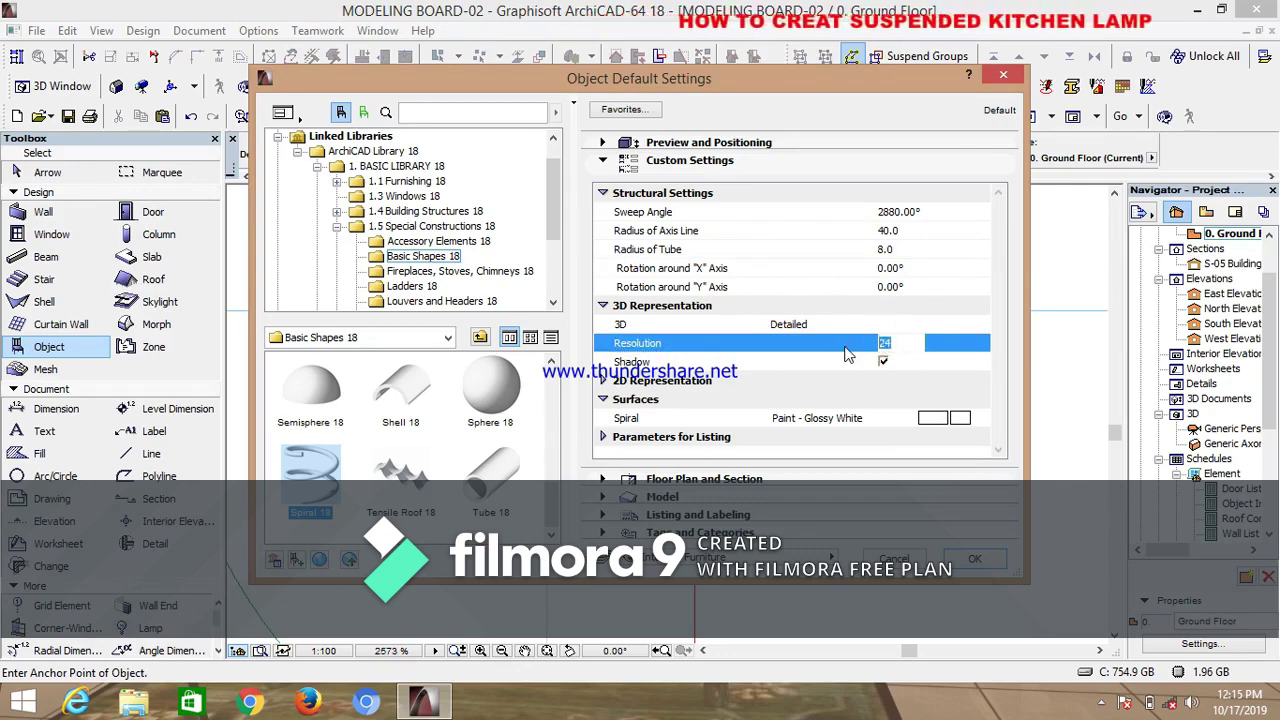
pyautogui.write('36')
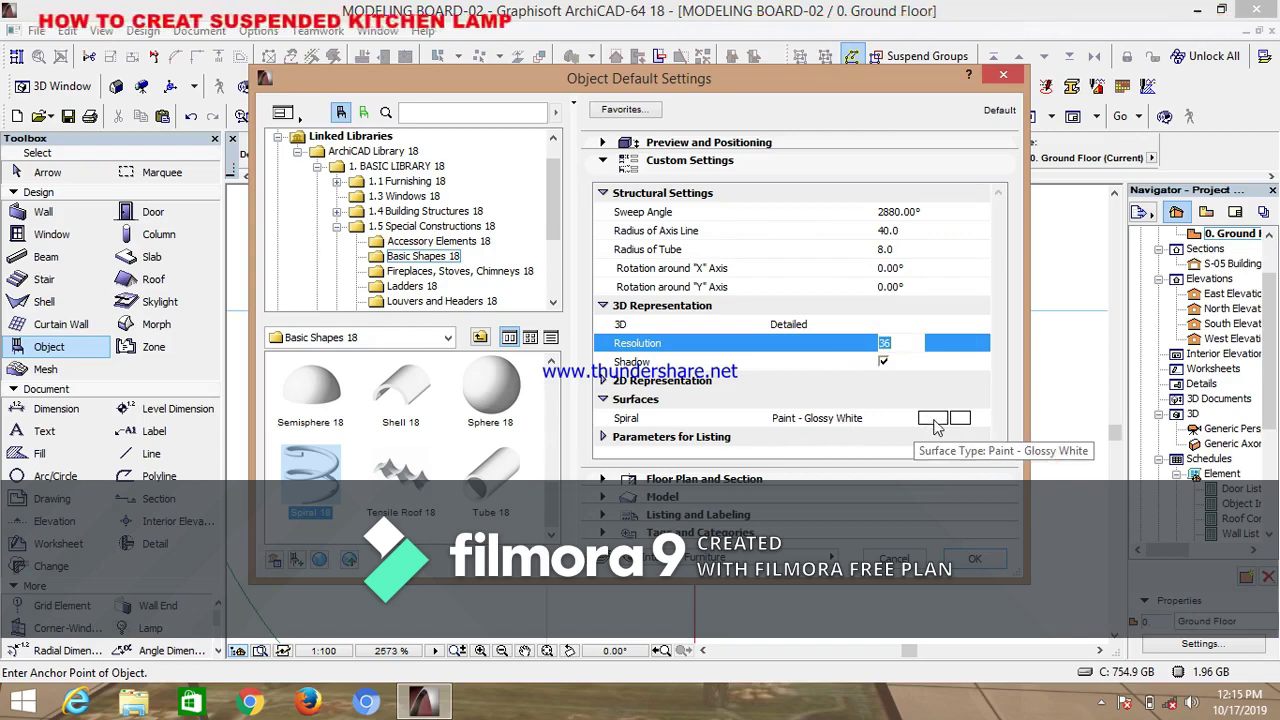
# Assign the Energy saving bulb surface to the spiral and accept the object settings
pyautogui.click(933, 420)
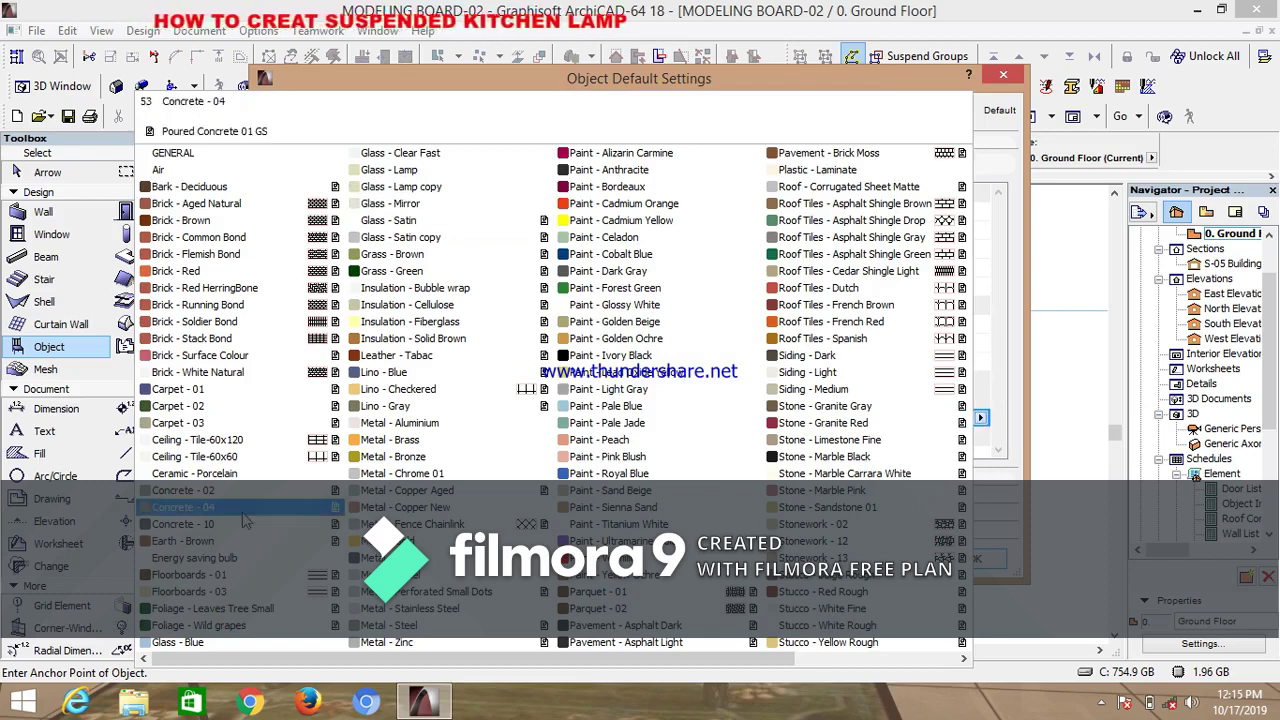
pyautogui.click(175, 562)
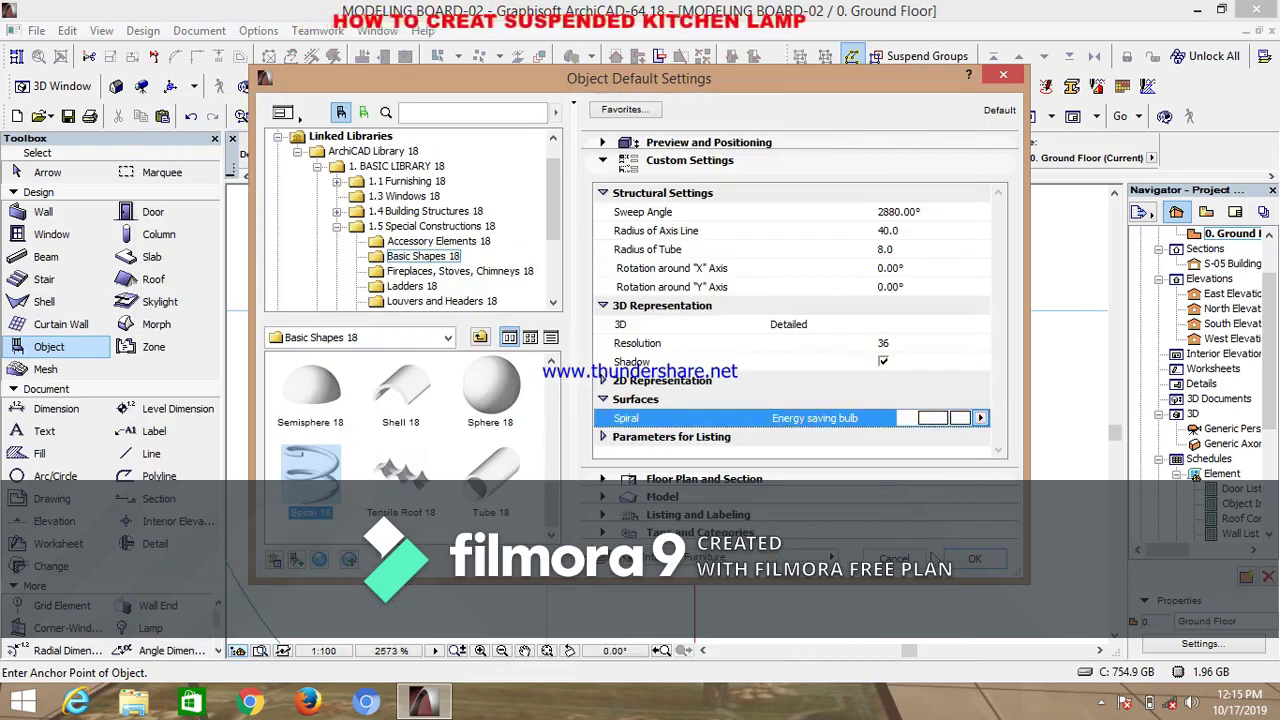
pyautogui.click(975, 562)
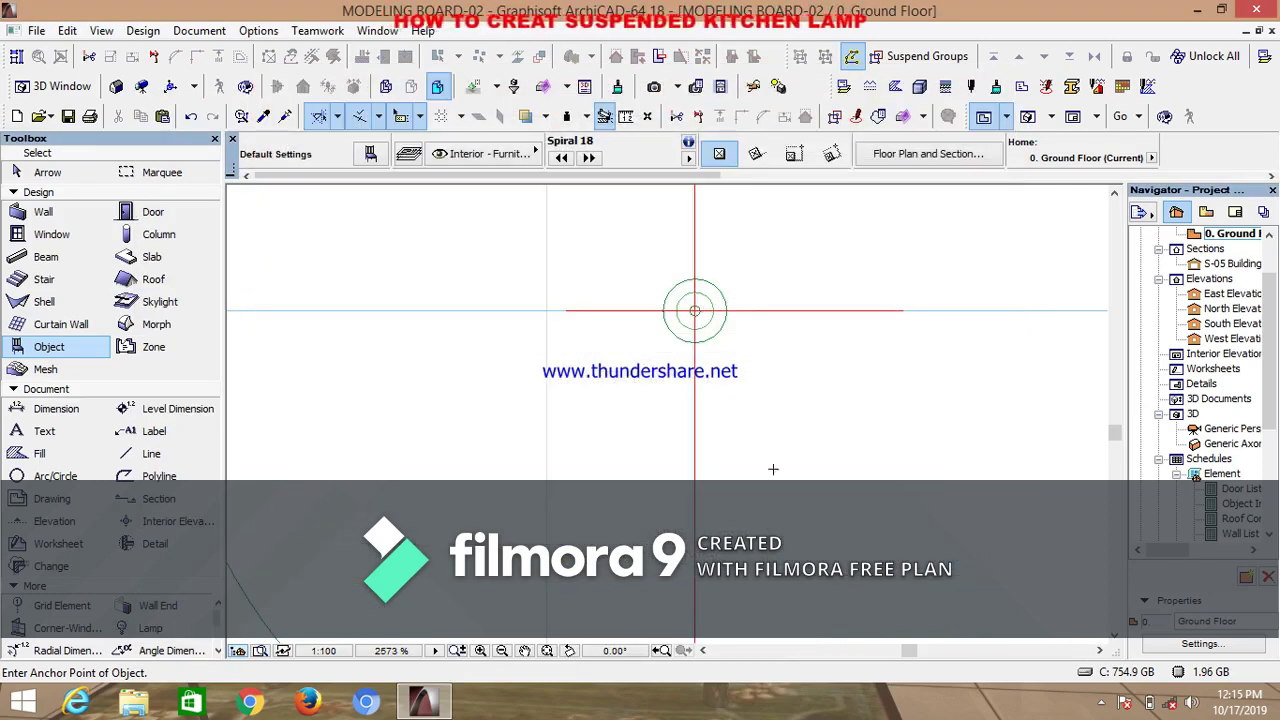
# Place the spiral at the common centre of the dome and socket circles on the floor plan
pyautogui.scroll(8, 720, 318)
pyautogui.scroll(3, 720, 318)
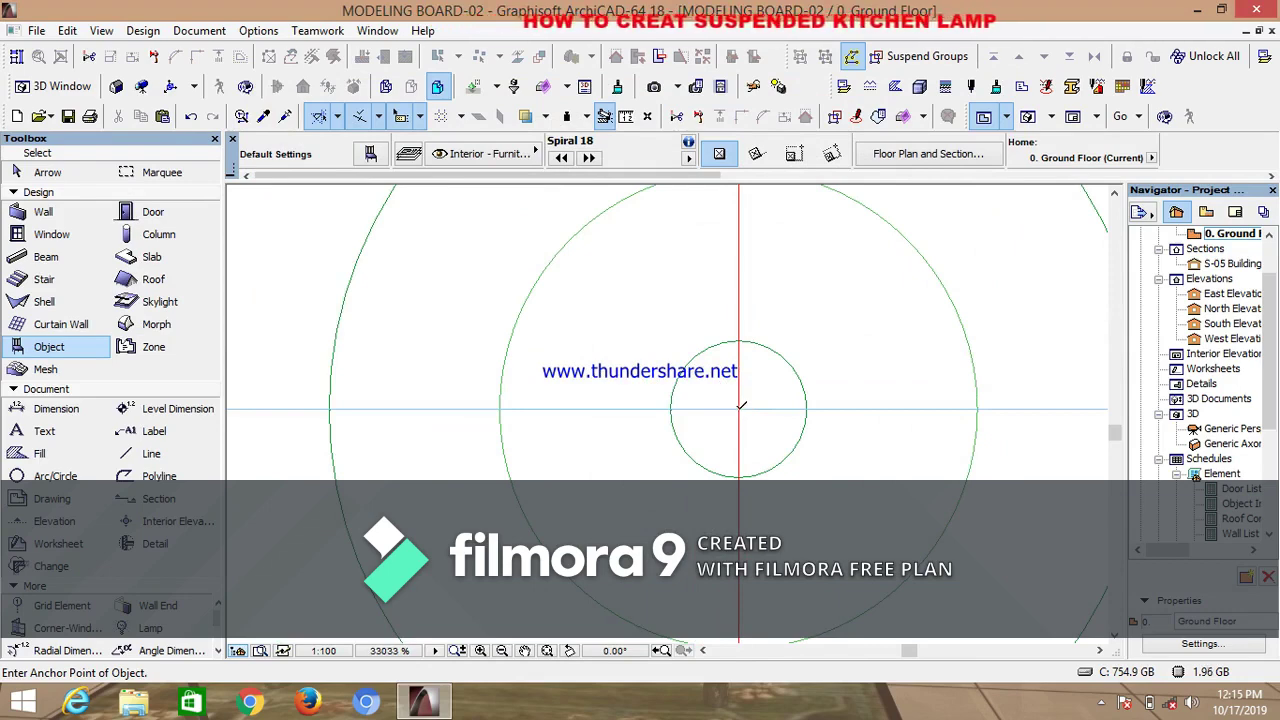
pyautogui.scroll(-10, 740, 405)
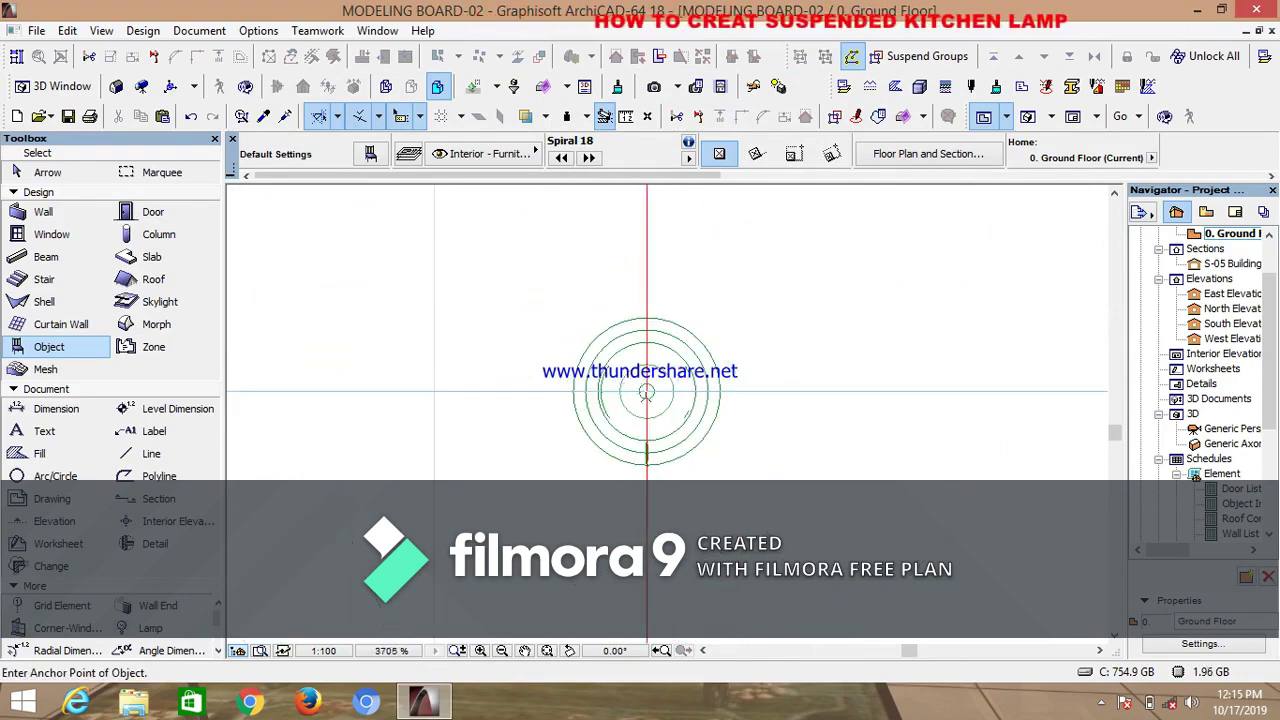
pyautogui.click(663, 448)
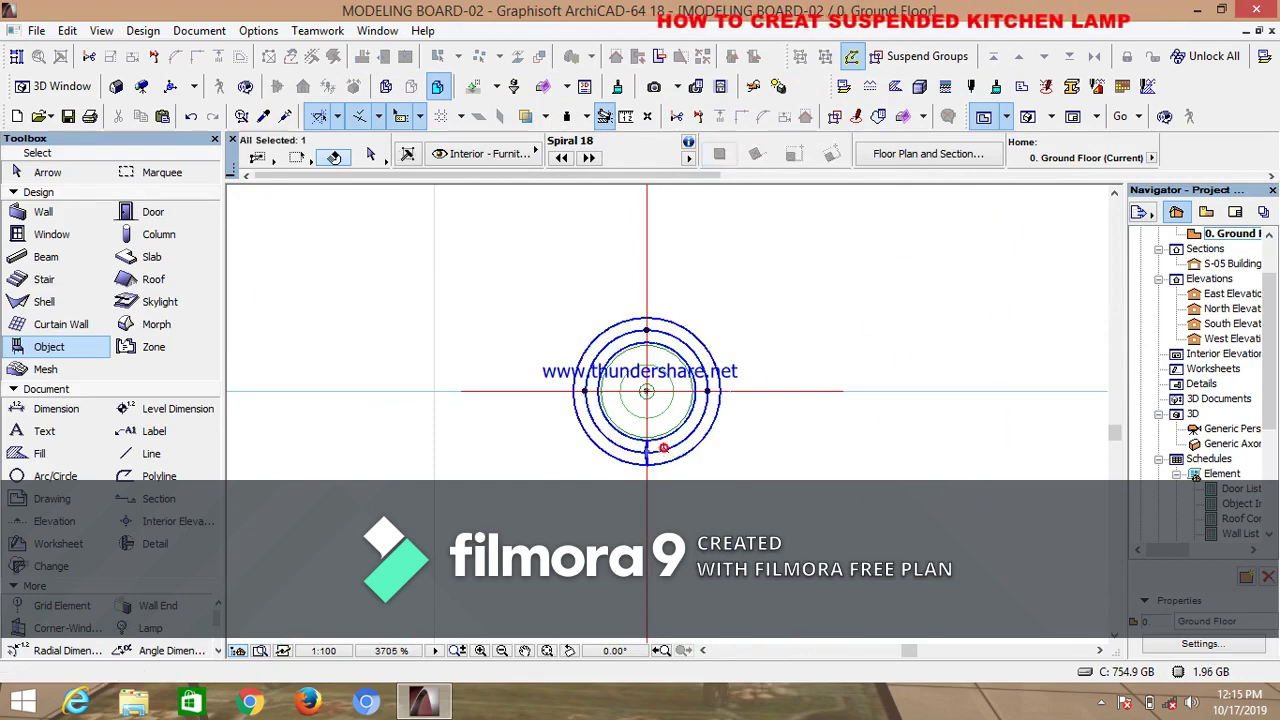
pyautogui.press('Escape')
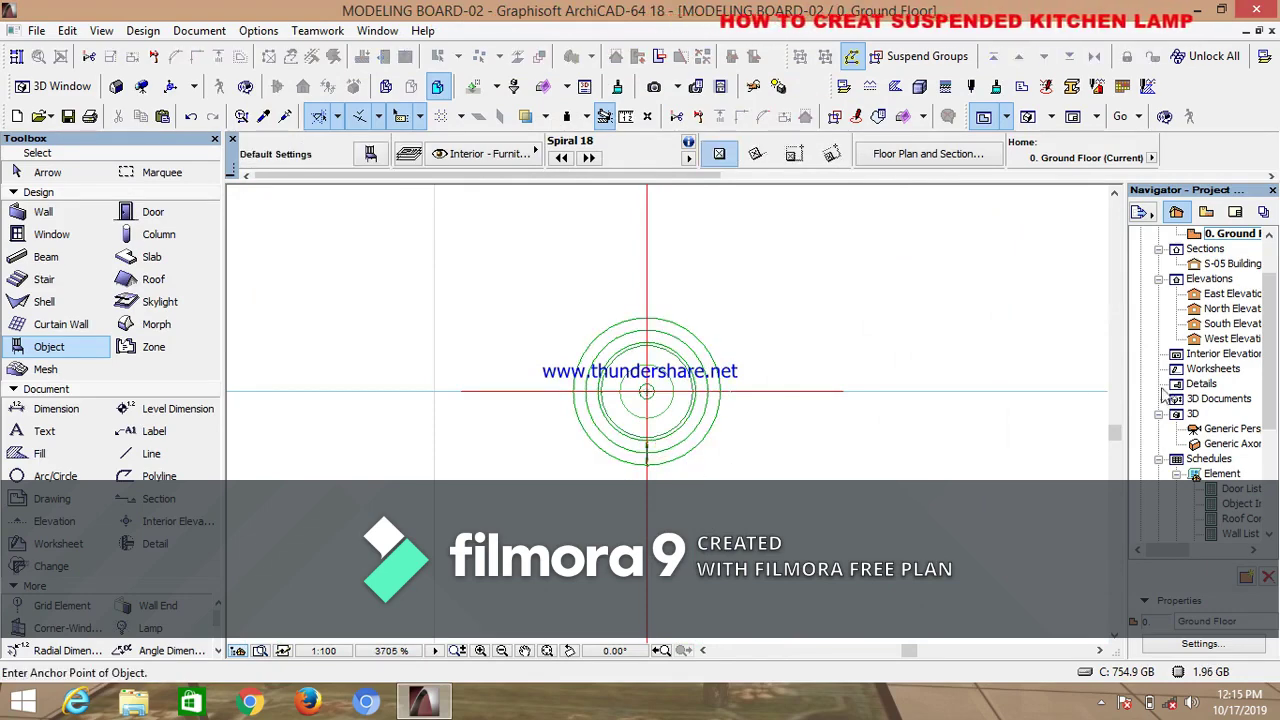
# In the S-05 Building Section, move the spiral straight up about 295 mm so its top meets the underside of the socket
pyautogui.click(1228, 265)
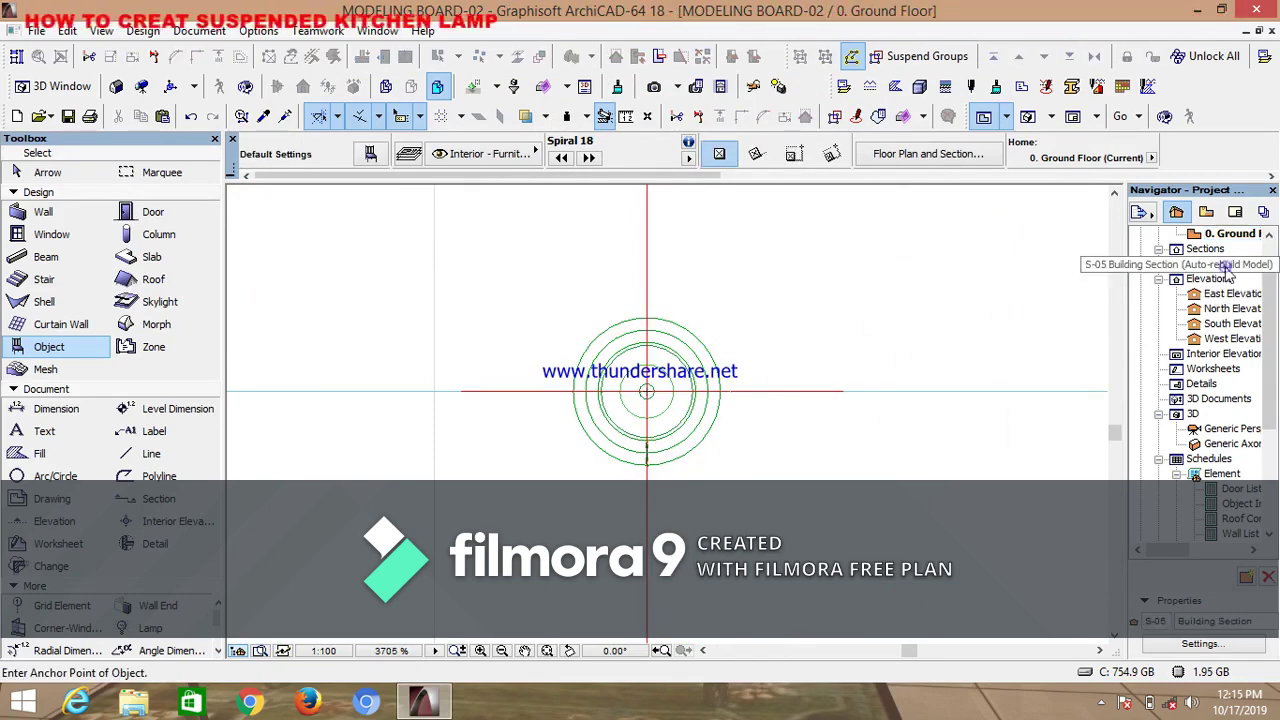
pyautogui.doubleClick(1228, 266)
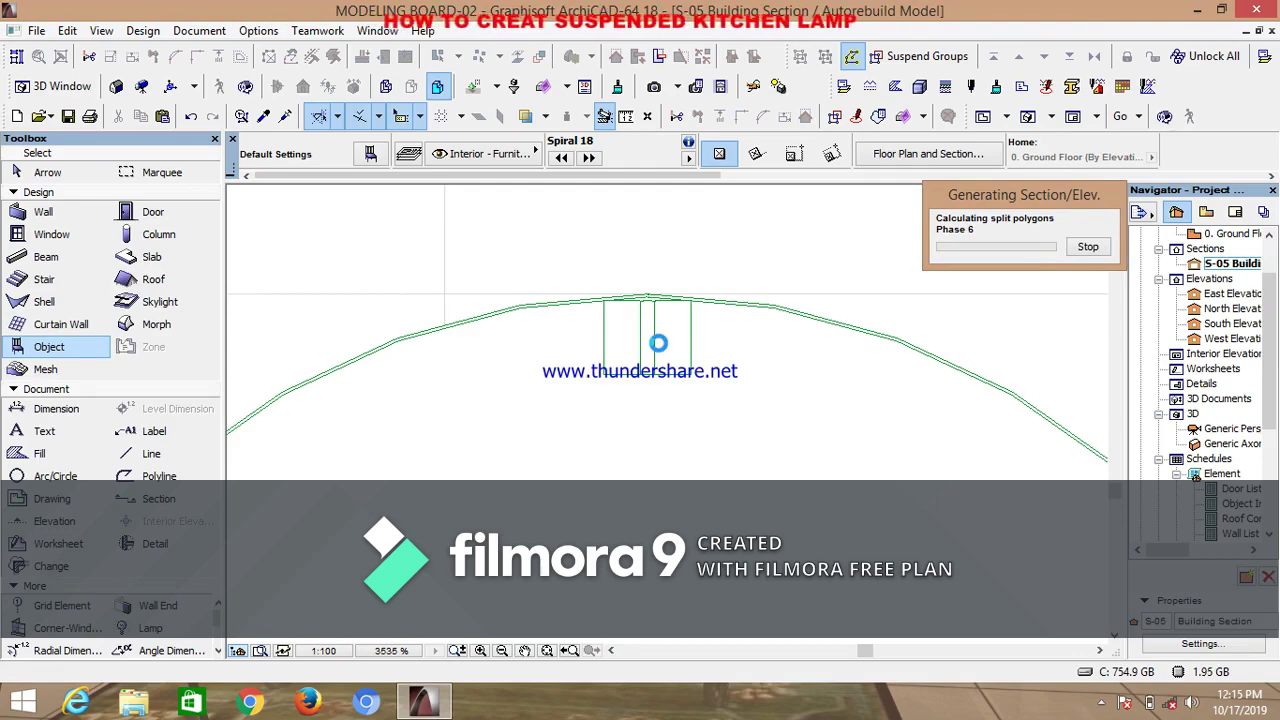
pyautogui.scroll(-6, 658, 344)
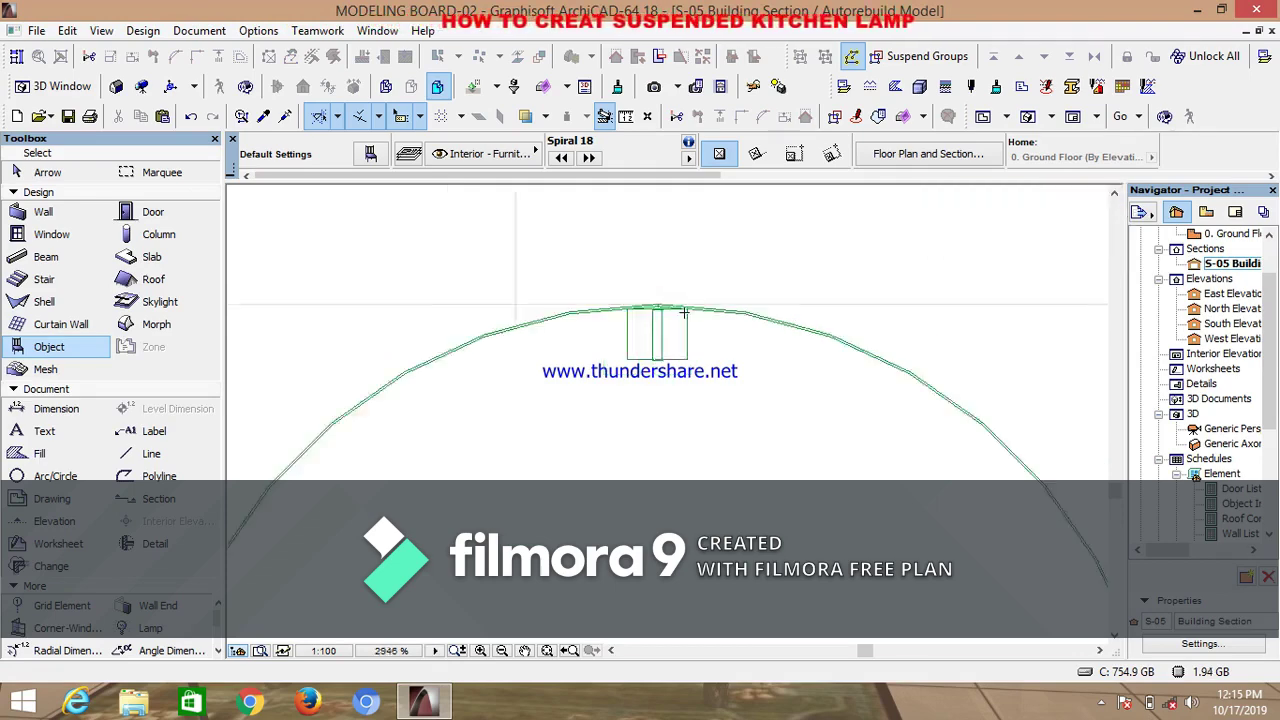
pyautogui.scroll(3, 682, 398)
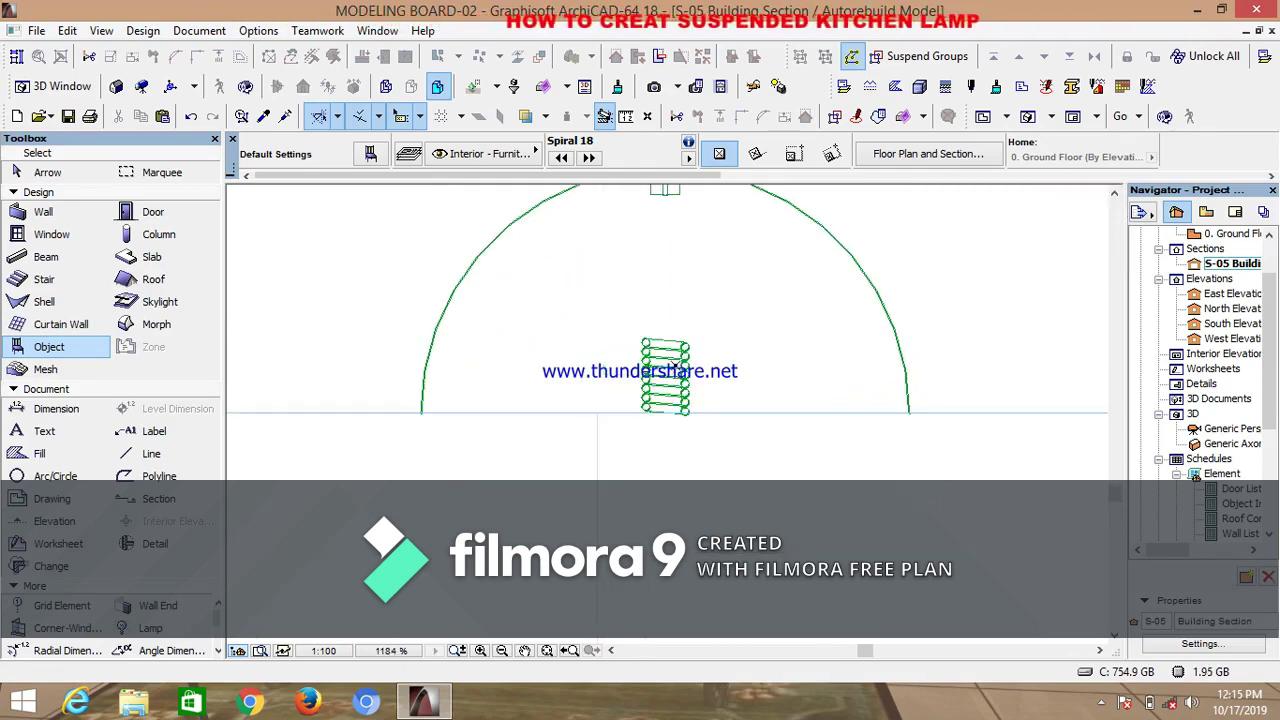
pyautogui.click(667, 336)
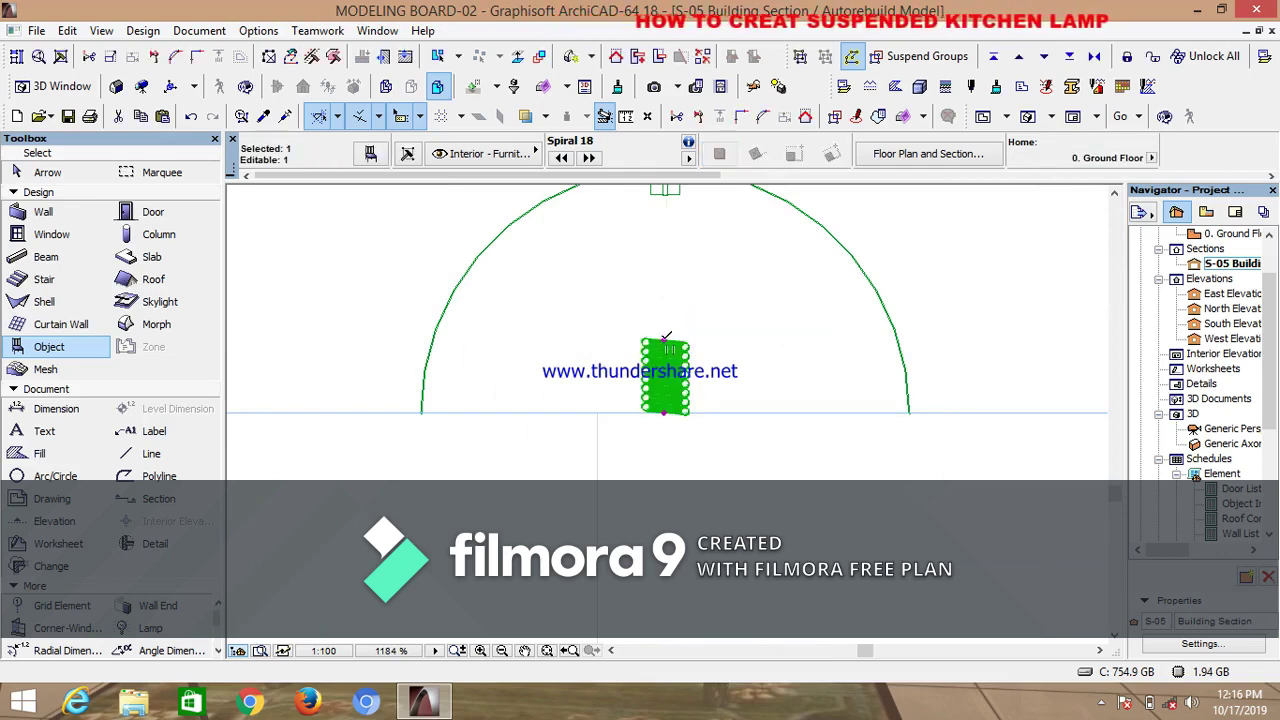
pyautogui.hotkey('ctrl', 'd')
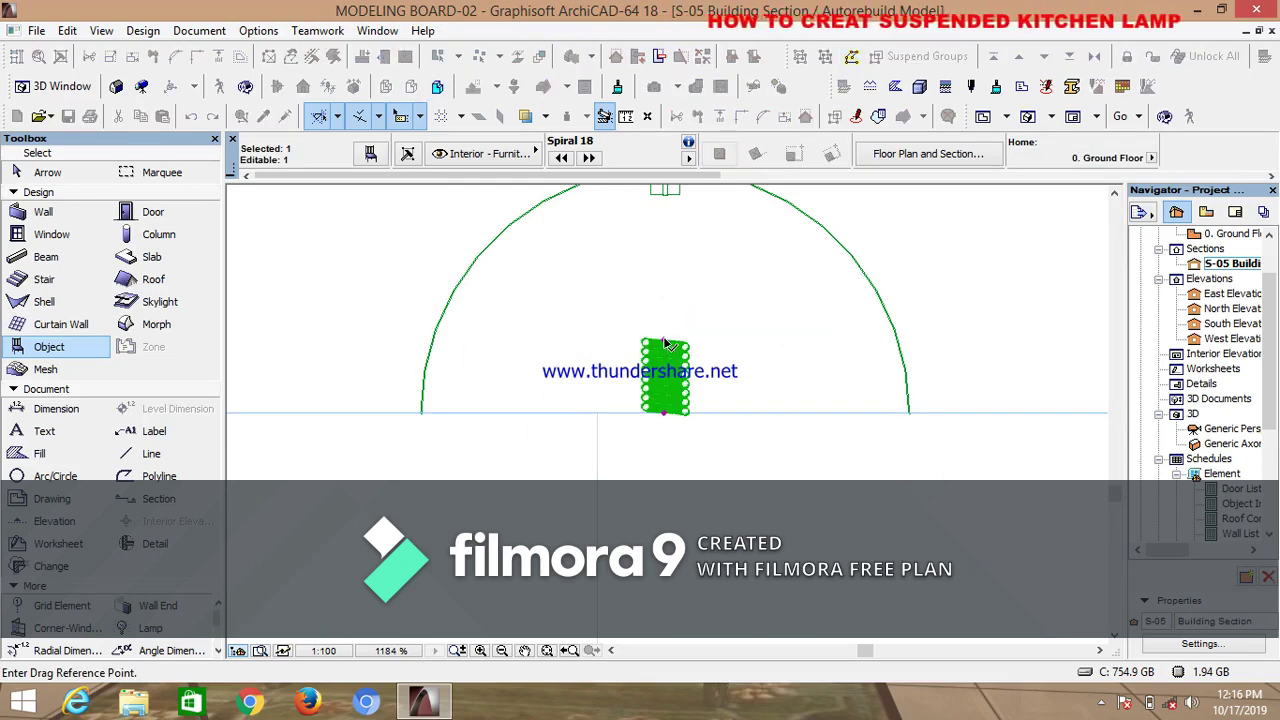
pyautogui.click(665, 344)
pyautogui.scroll(-3, 668, 218)
pyautogui.scroll(8, 668, 235)
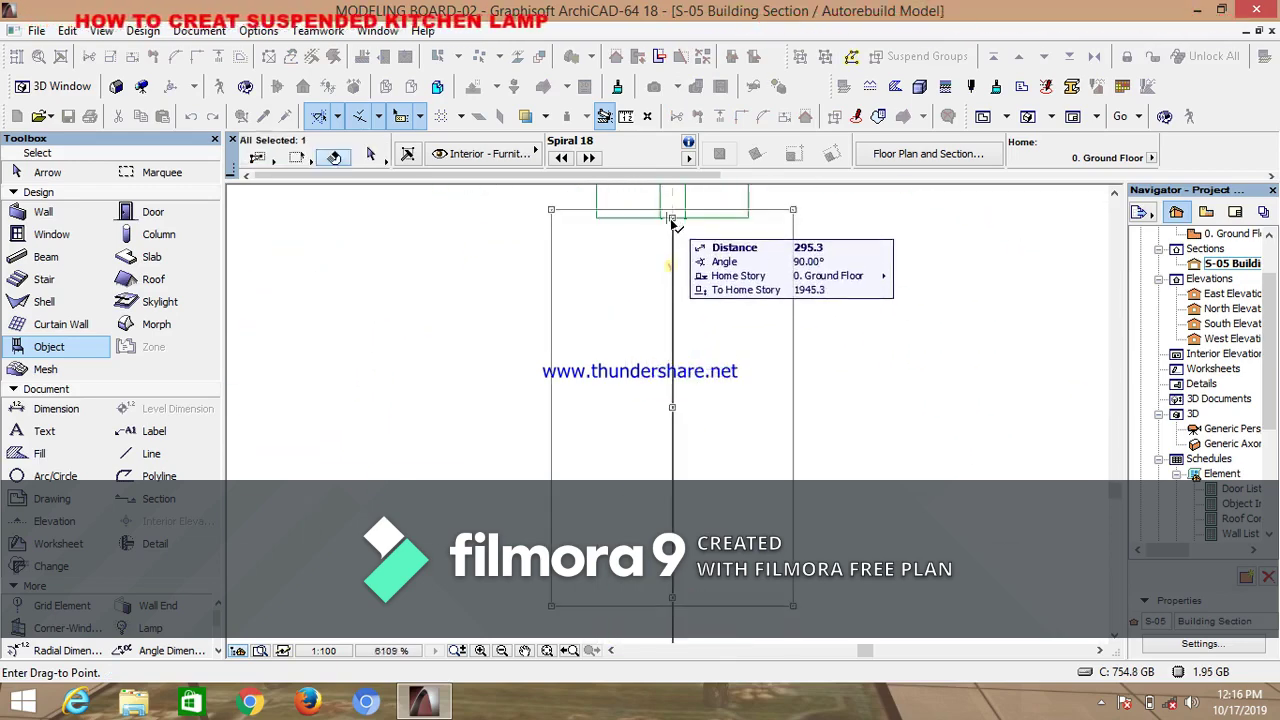
pyautogui.click(674, 217)
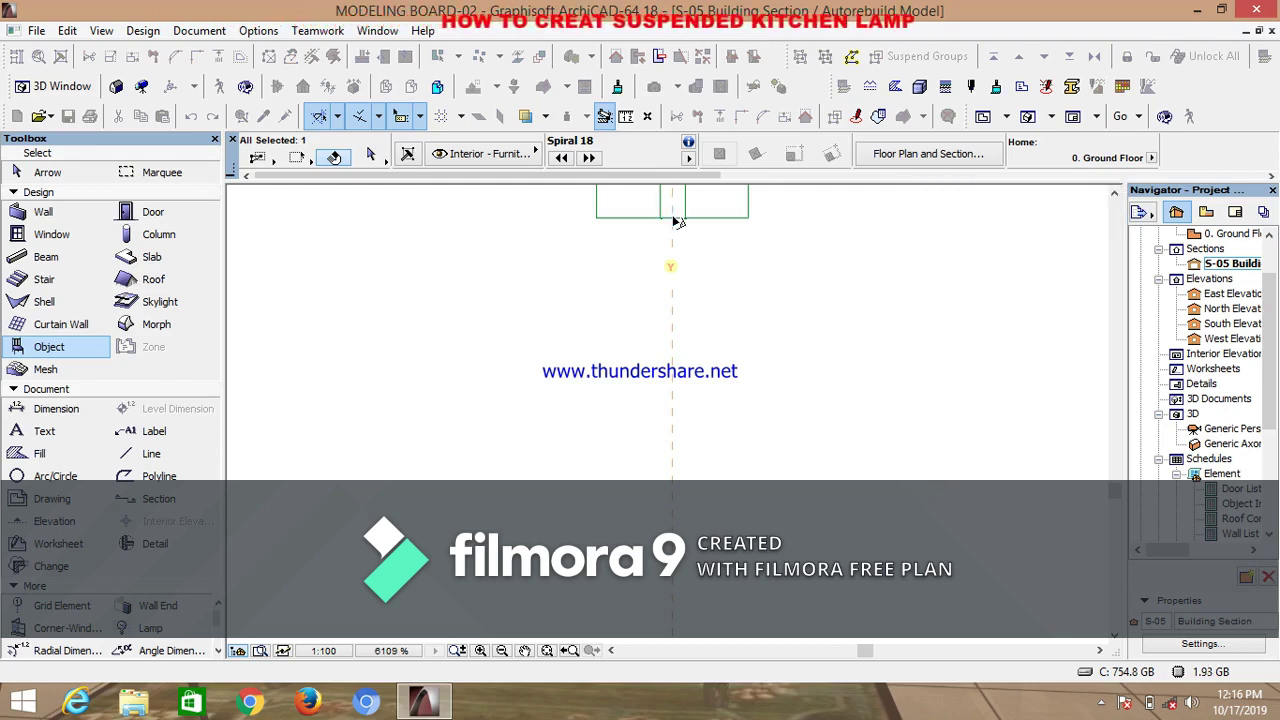
pyautogui.scroll(-8, 670, 230)
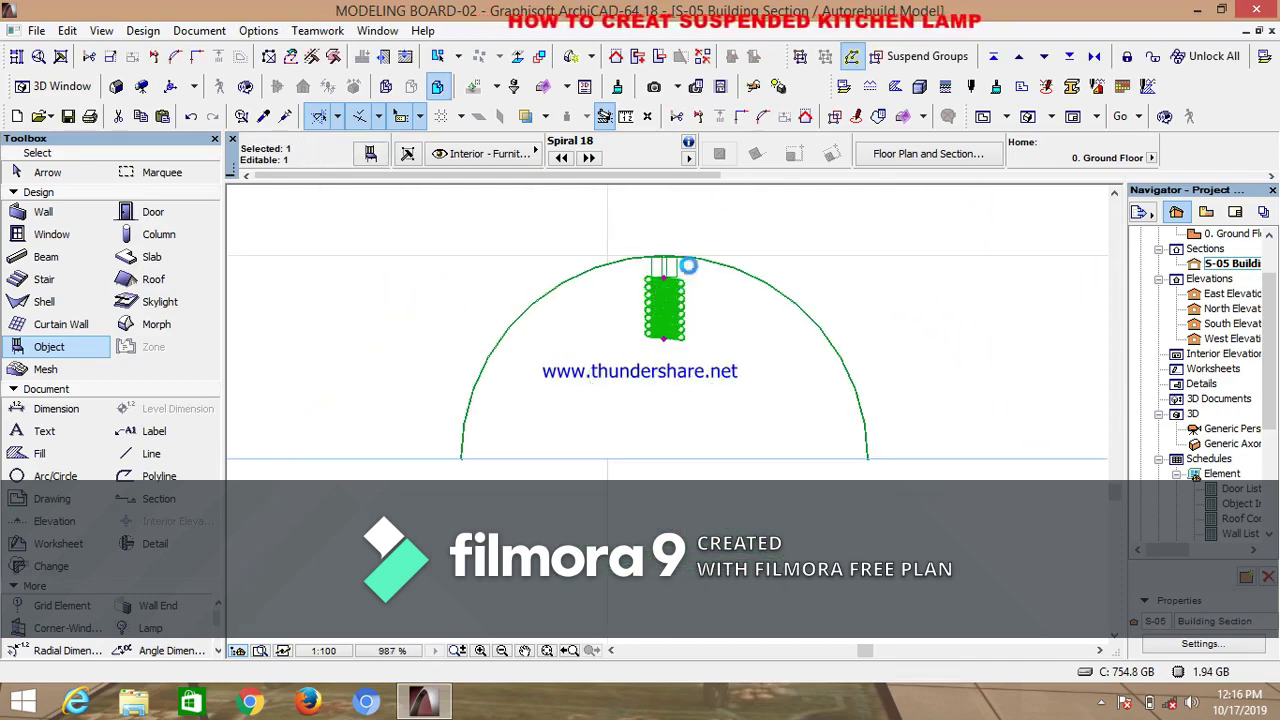
pyautogui.press('Escape')
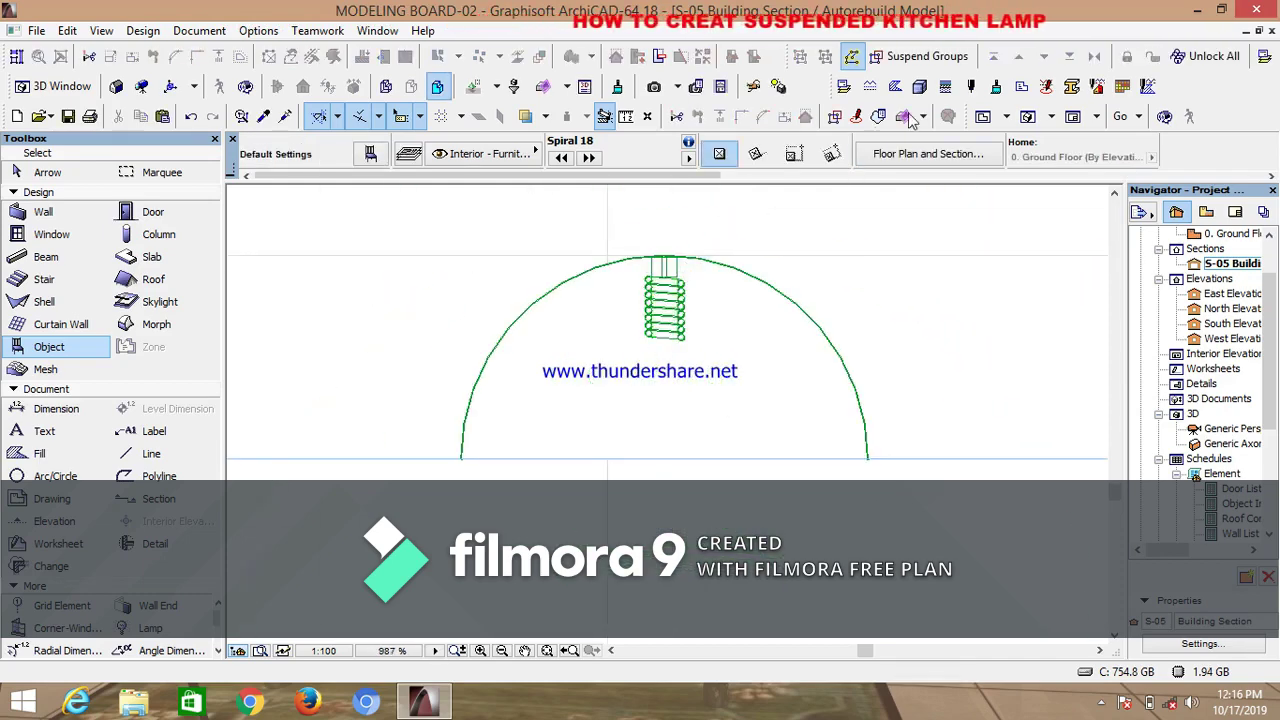
# Inspect the spiral bulb and socket inside the new dome shade from below in 3D
pyautogui.click(1028, 117)
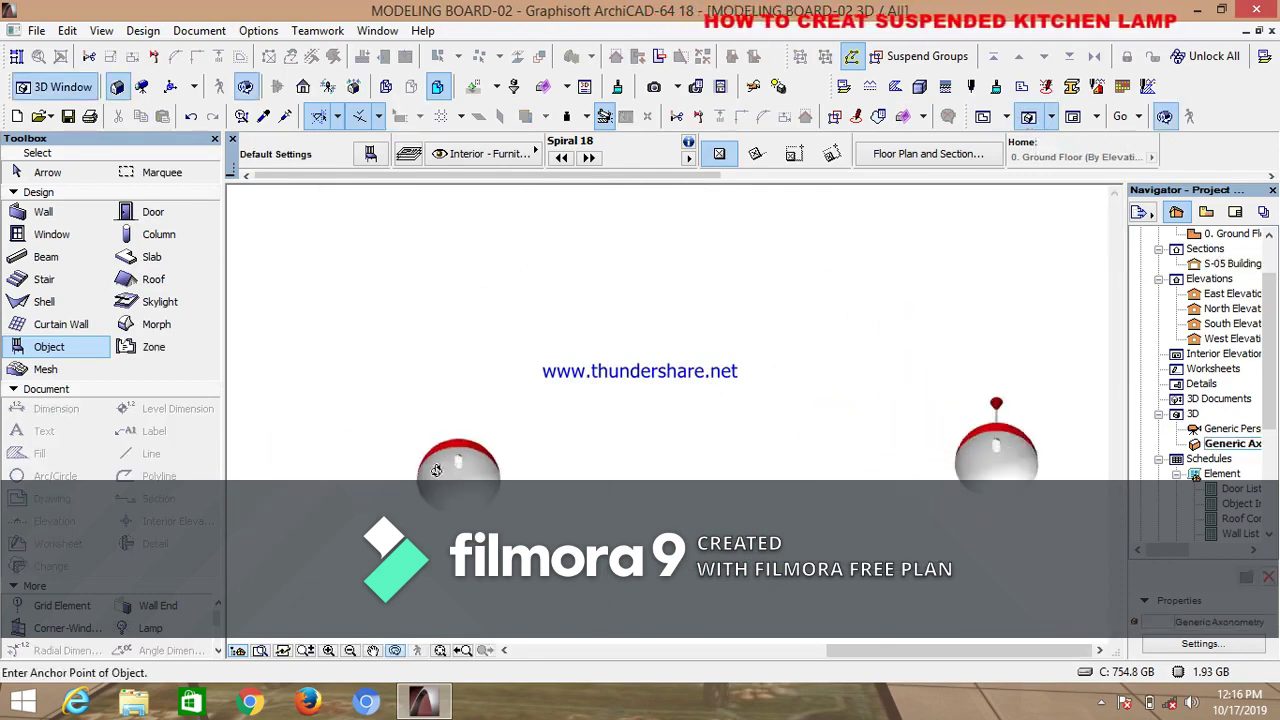
pyautogui.scroll(5, 462, 440)
pyautogui.keyDown('shift'); pyautogui.moveTo(457, 461); pyautogui.dragTo(638, 412, button='middle'); pyautogui.keyUp('shift')
pyautogui.scroll(3, 434, 458)
pyautogui.scroll(5, 434, 458)
pyautogui.scroll(-5, 659, 384)
# Compare the new dome in 3D with the reference lamp's rod and ceiling cone
pyautogui.click(982, 117)
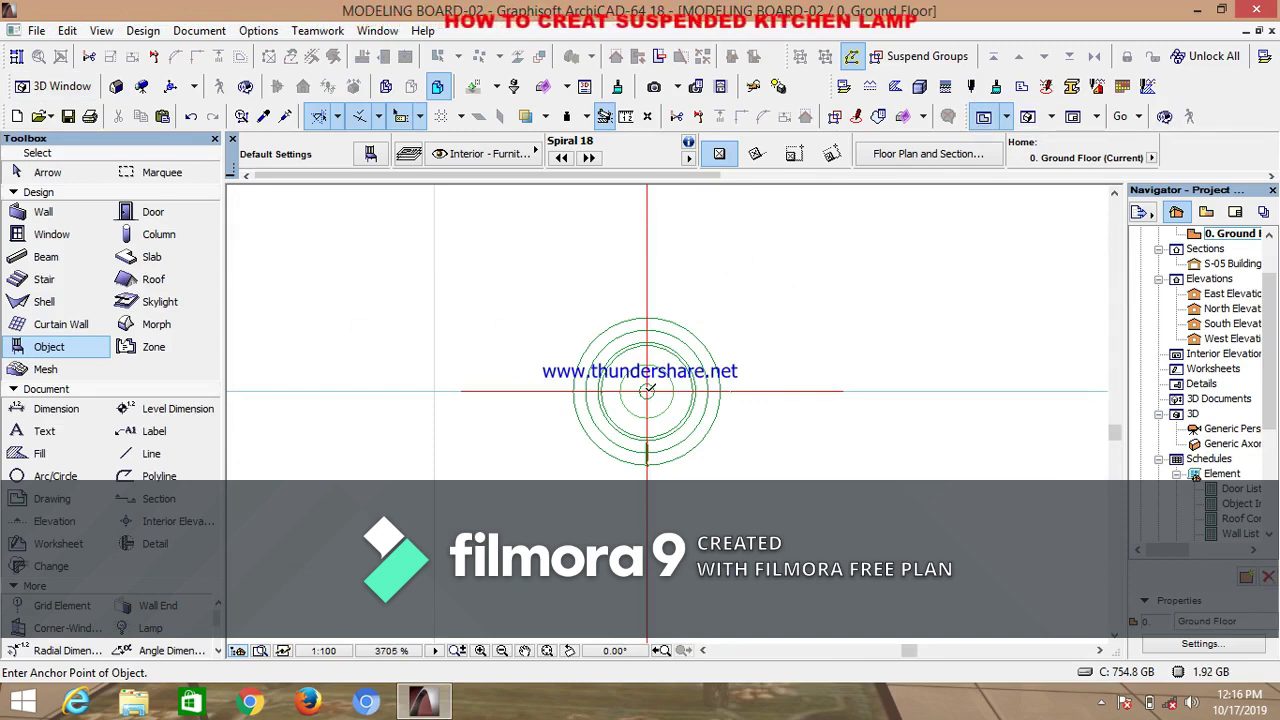
pyautogui.click(1029, 117)
pyautogui.scroll(-8, 546, 375)
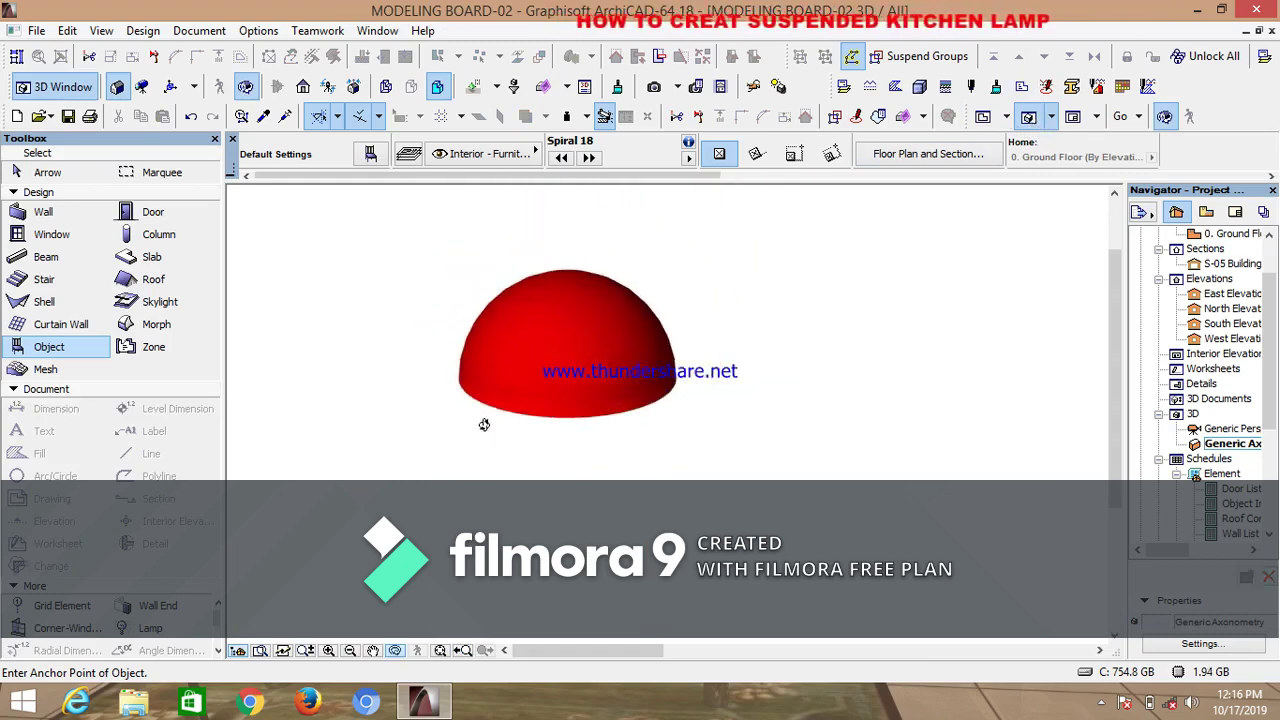
pyautogui.scroll(6, 850, 425)
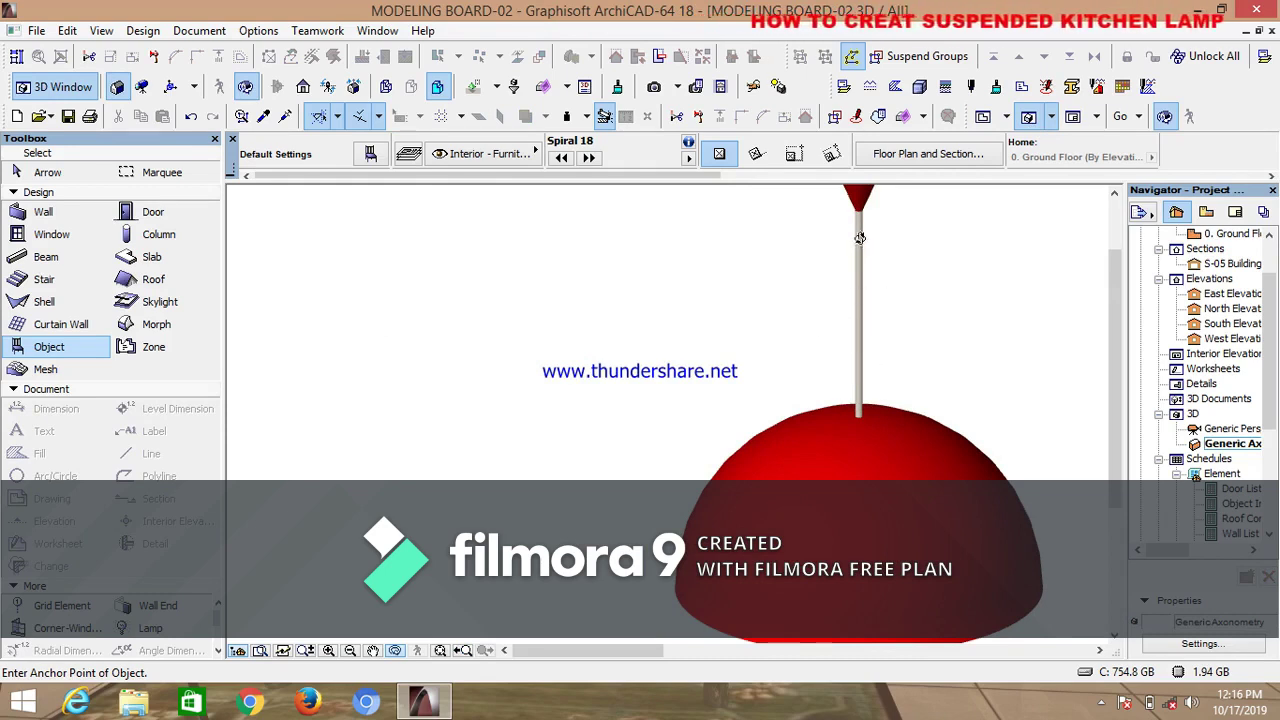
pyautogui.scroll(-5, 895, 340)
pyautogui.scroll(-5, 895, 350)
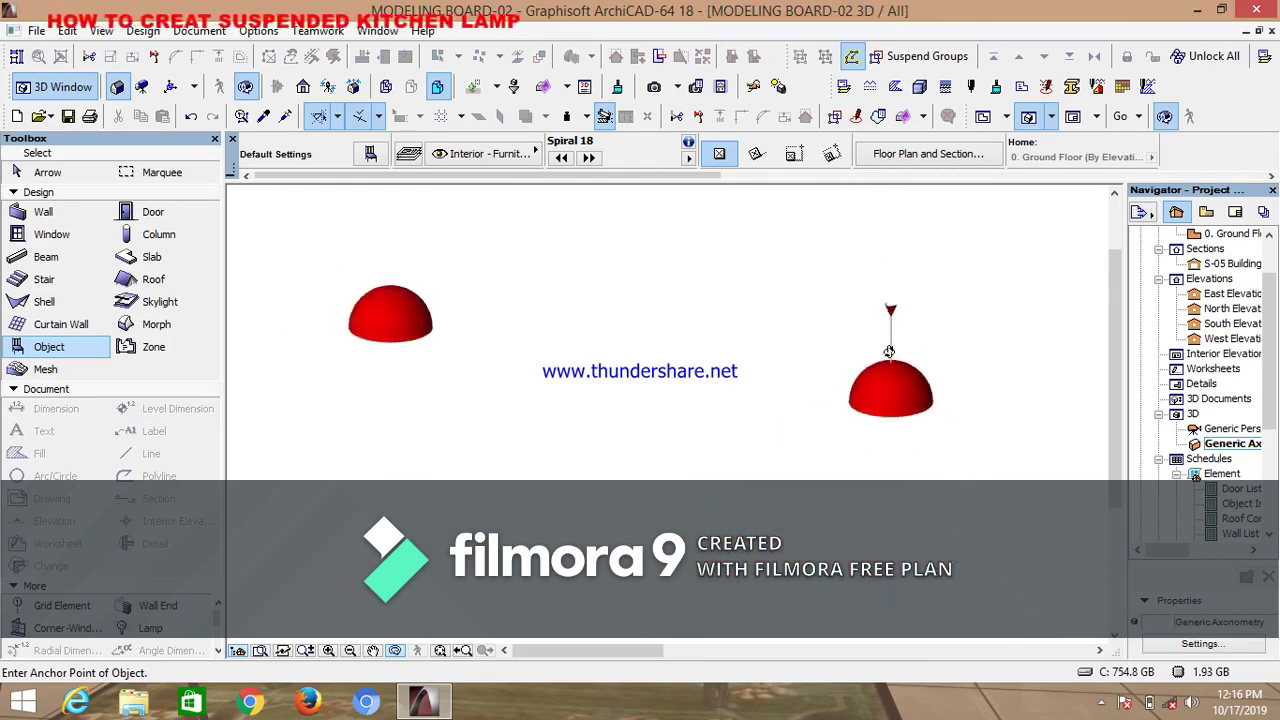
pyautogui.scroll(5, 631, 331)
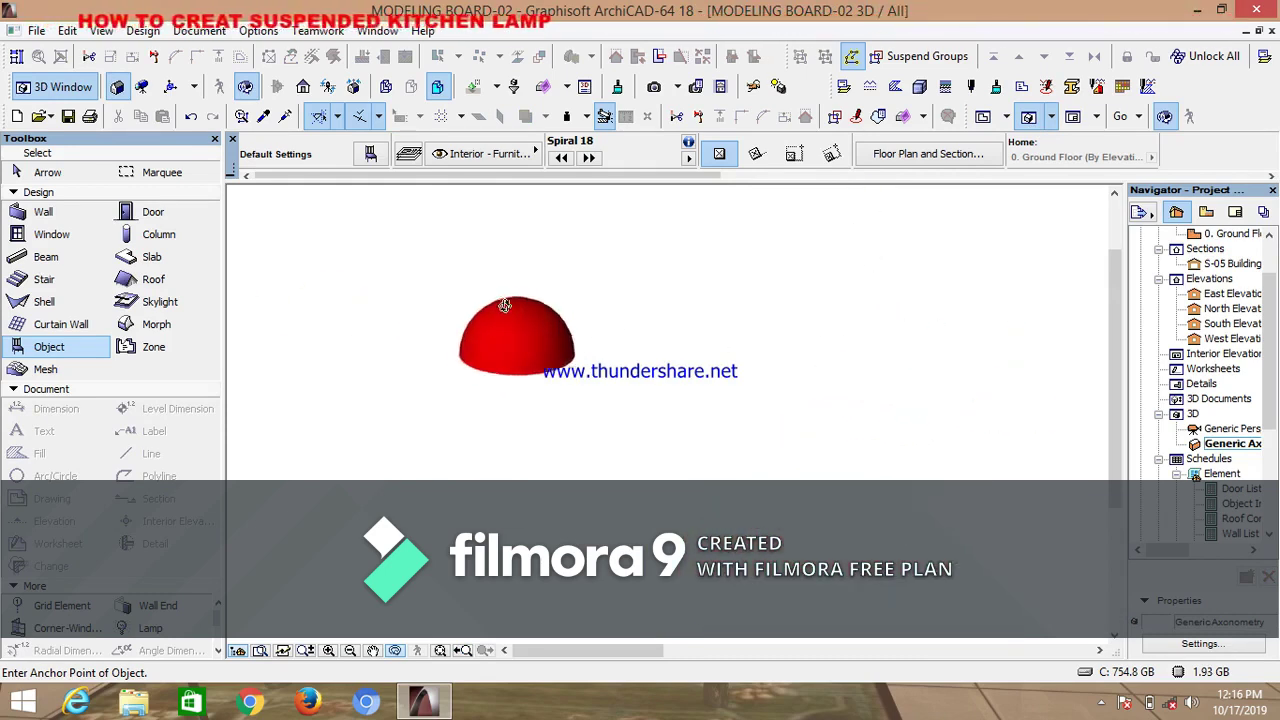
# On the floor plan, choose Cylinder Shell 18 from Basic Shapes as the object and set its height to 600 mm
pyautogui.click(983, 116)
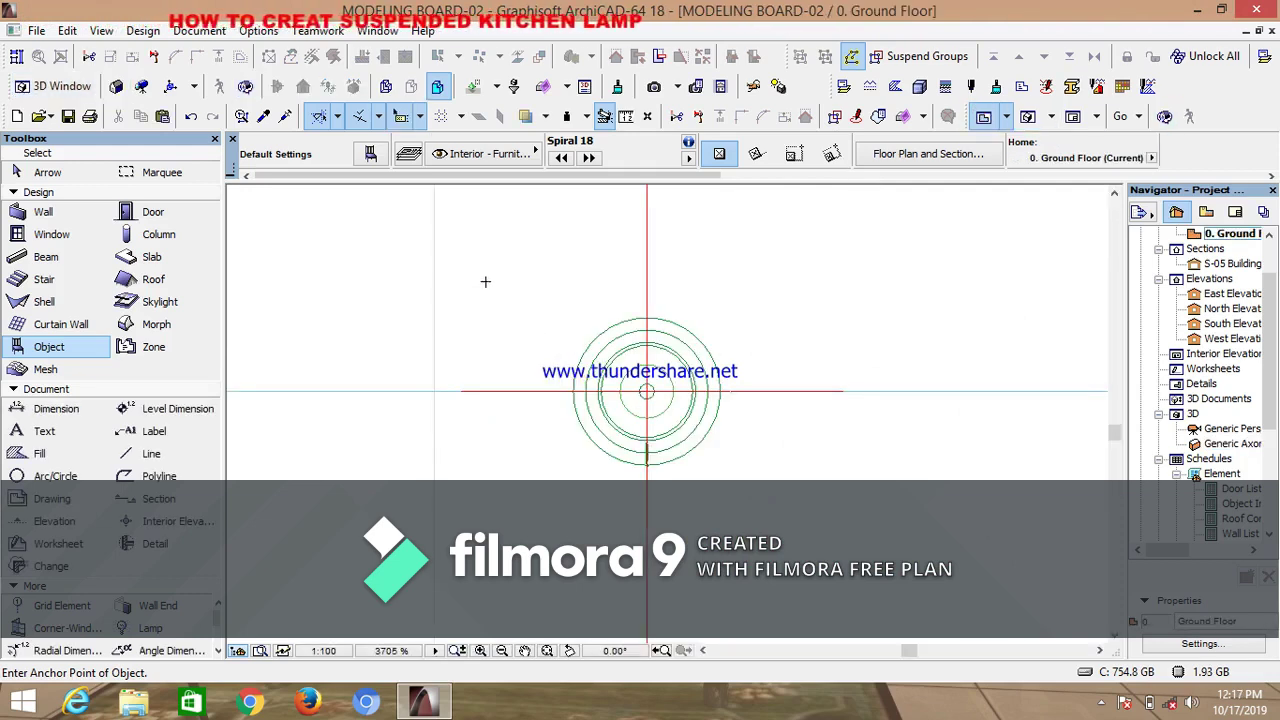
pyautogui.click(369, 153)
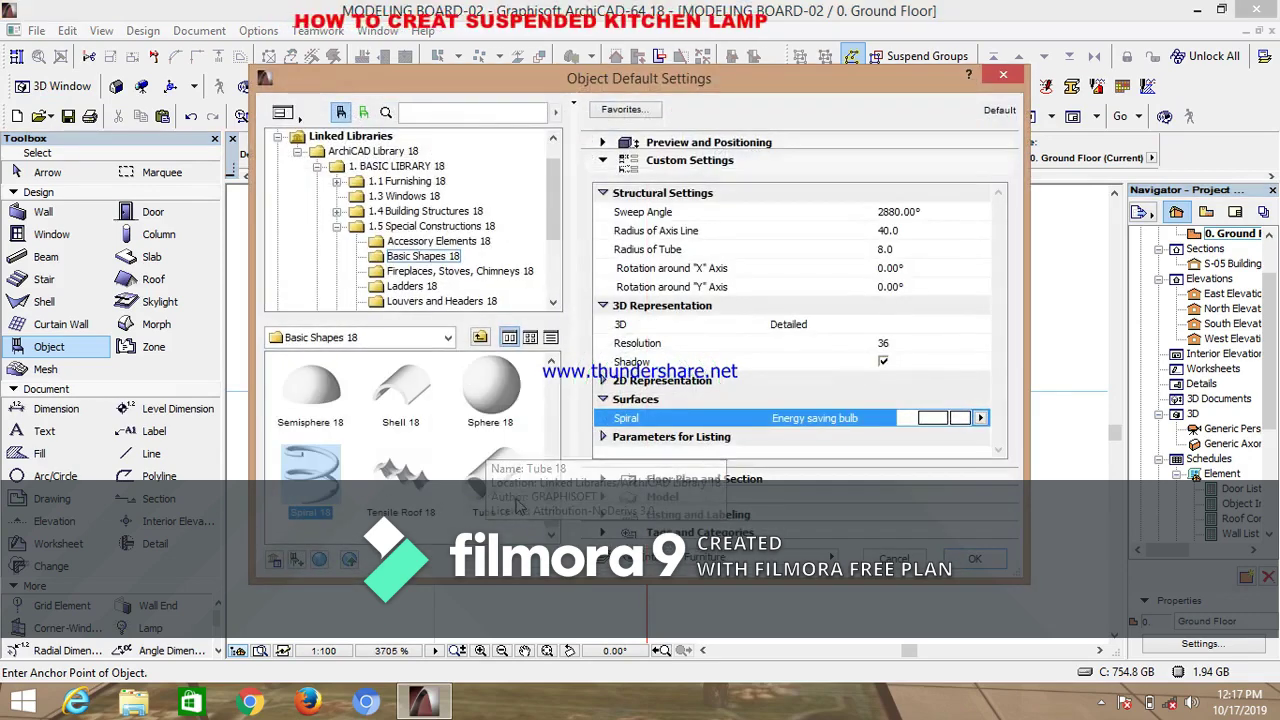
pyautogui.scroll(2, 565, 375)
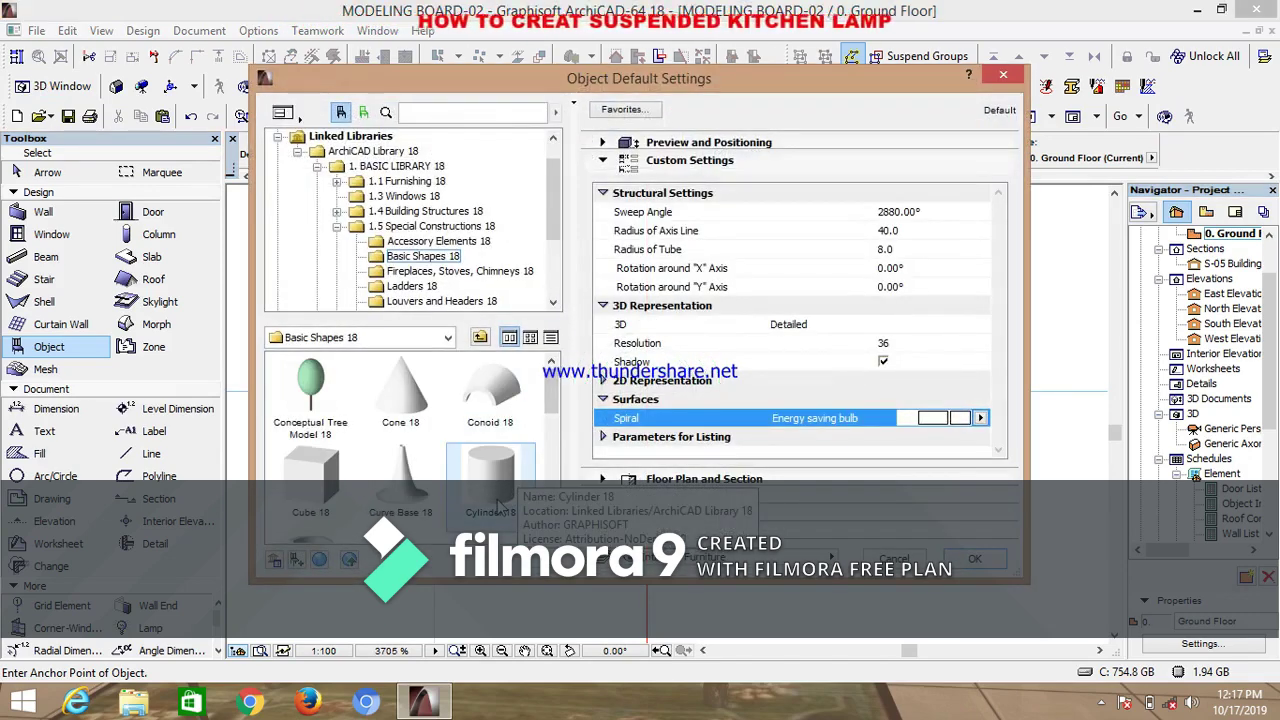
pyautogui.moveTo(553, 424); pyautogui.dragTo(557, 465)
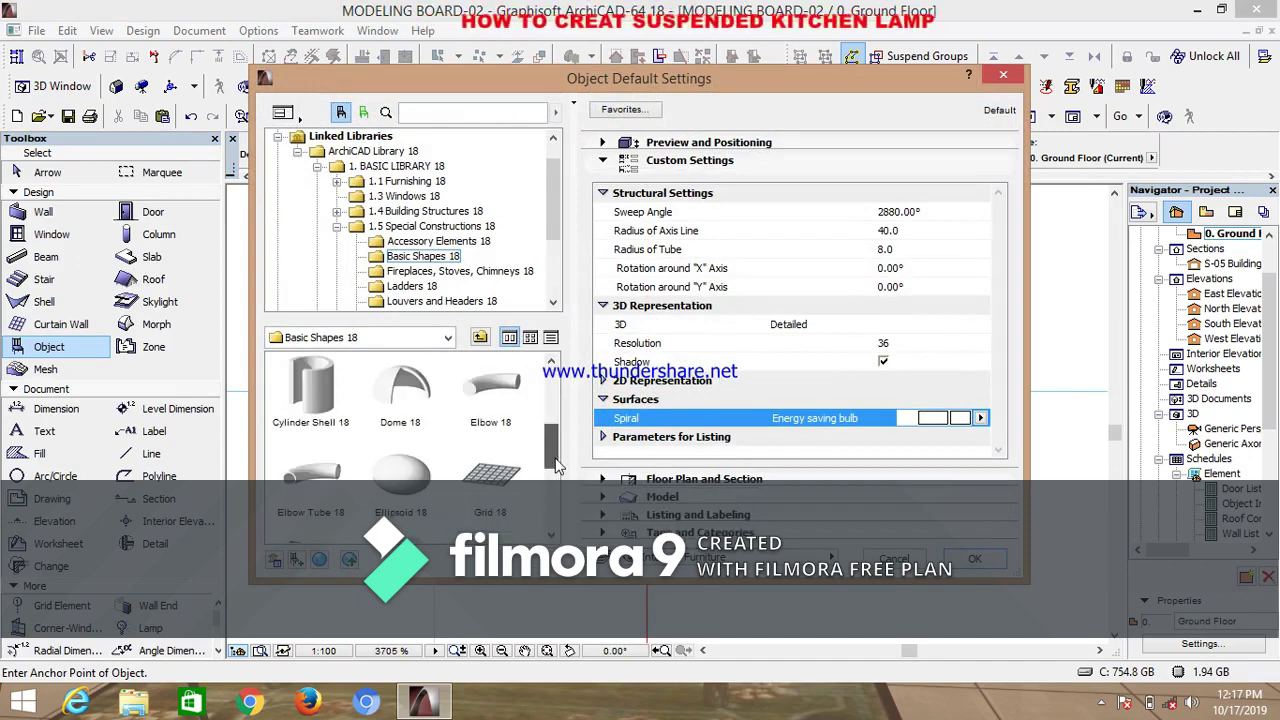
pyautogui.click(298, 386)
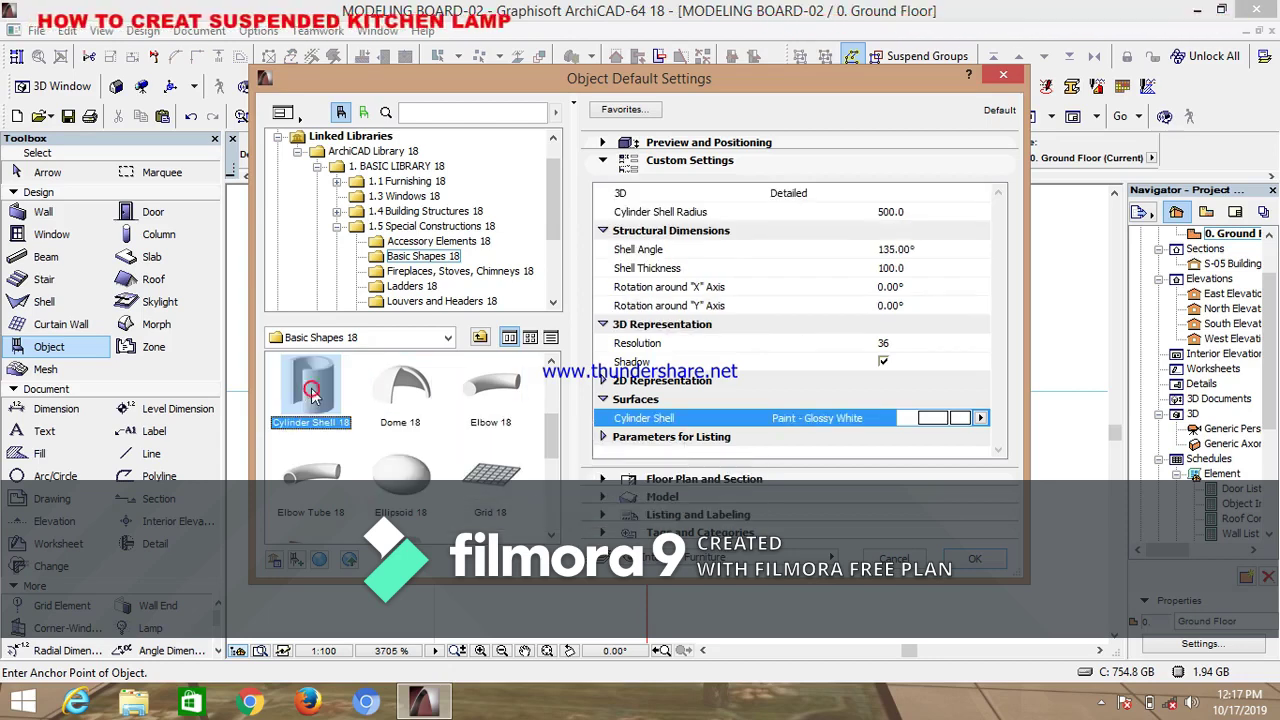
pyautogui.click(603, 143)
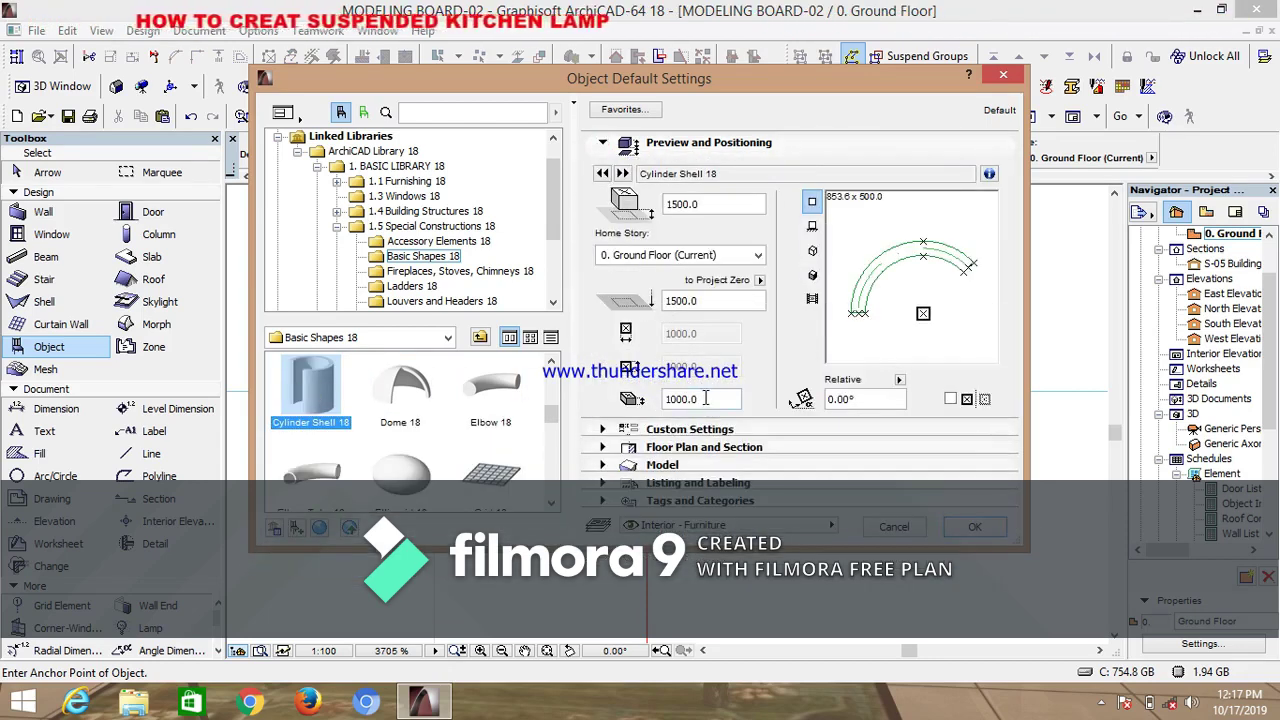
pyautogui.moveTo(705, 399); pyautogui.dragTo(652, 401)
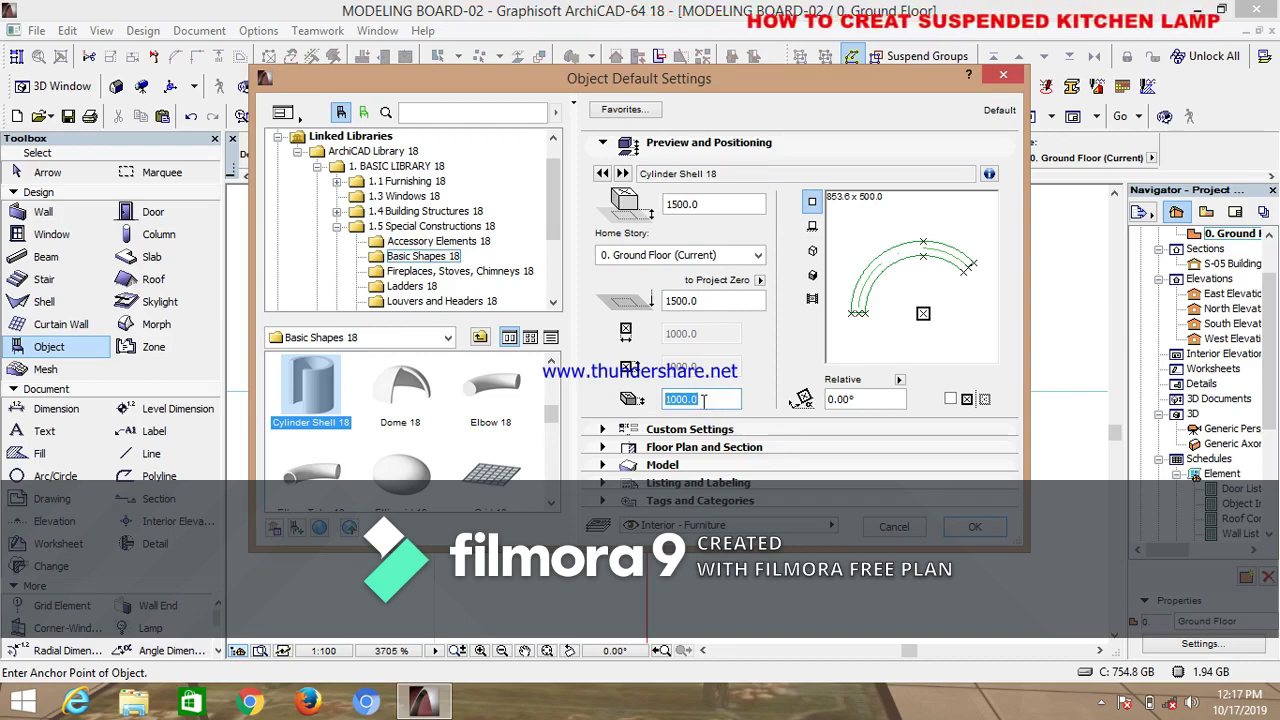
pyautogui.write('600.0')
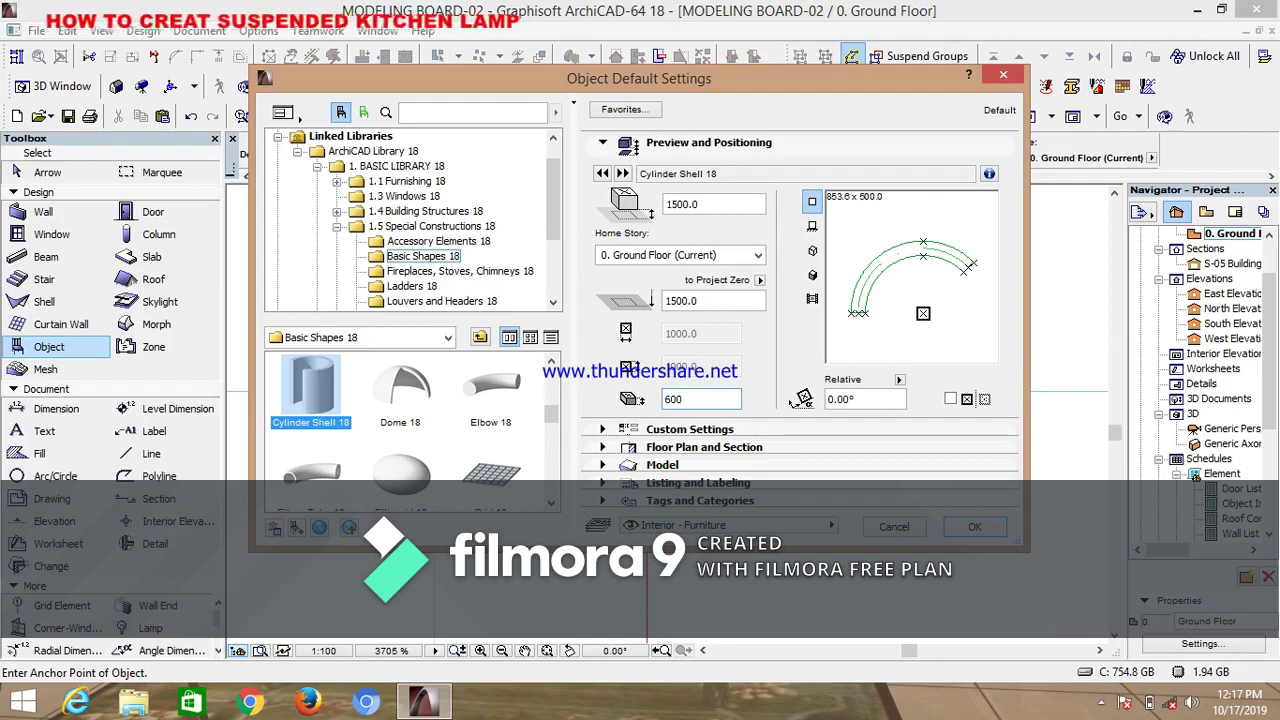
# Set the cylinder shell's radius to 101 mm, its shell angle to 360° and its shell thickness to 2 mm
pyautogui.click(665, 429)
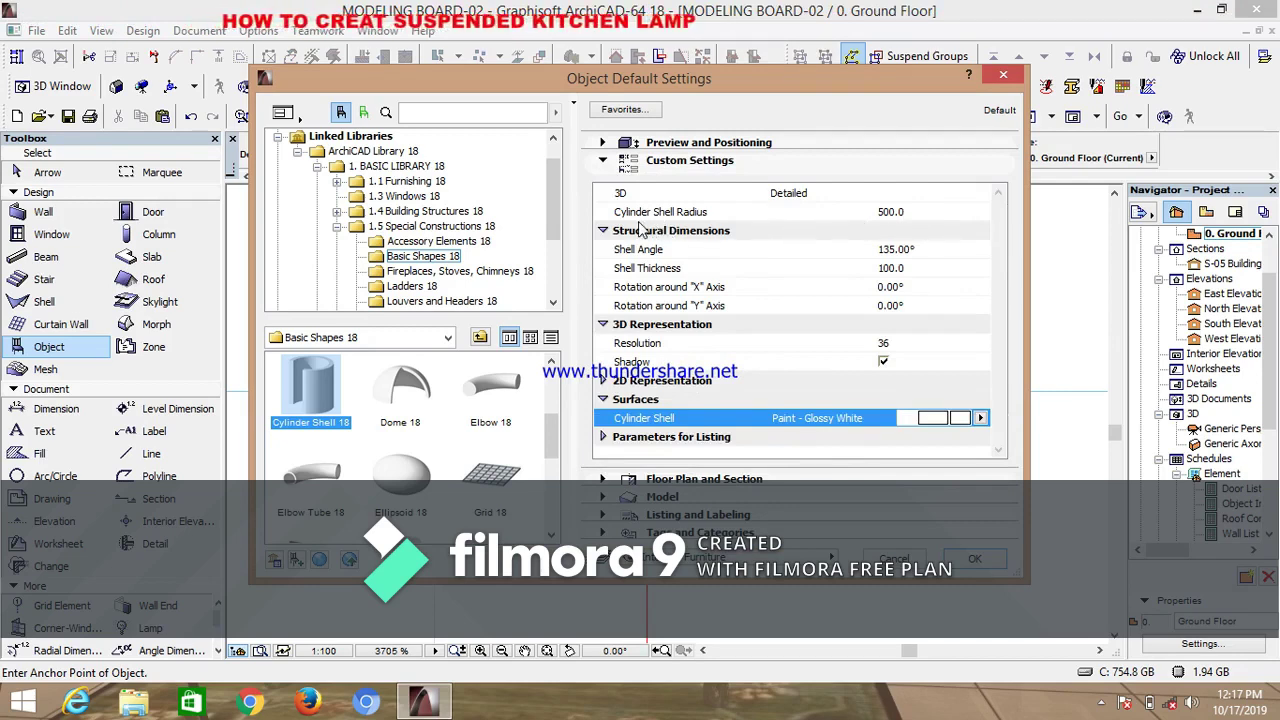
pyautogui.click(903, 212)
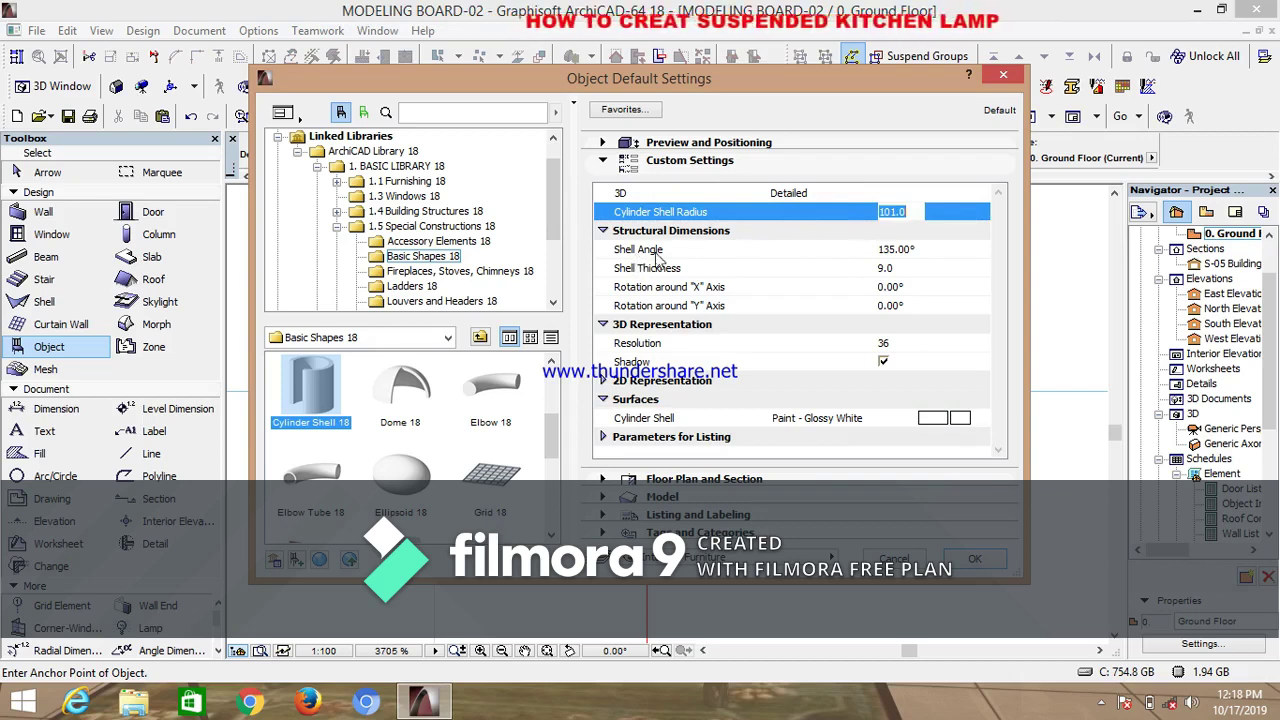
pyautogui.click(912, 250)
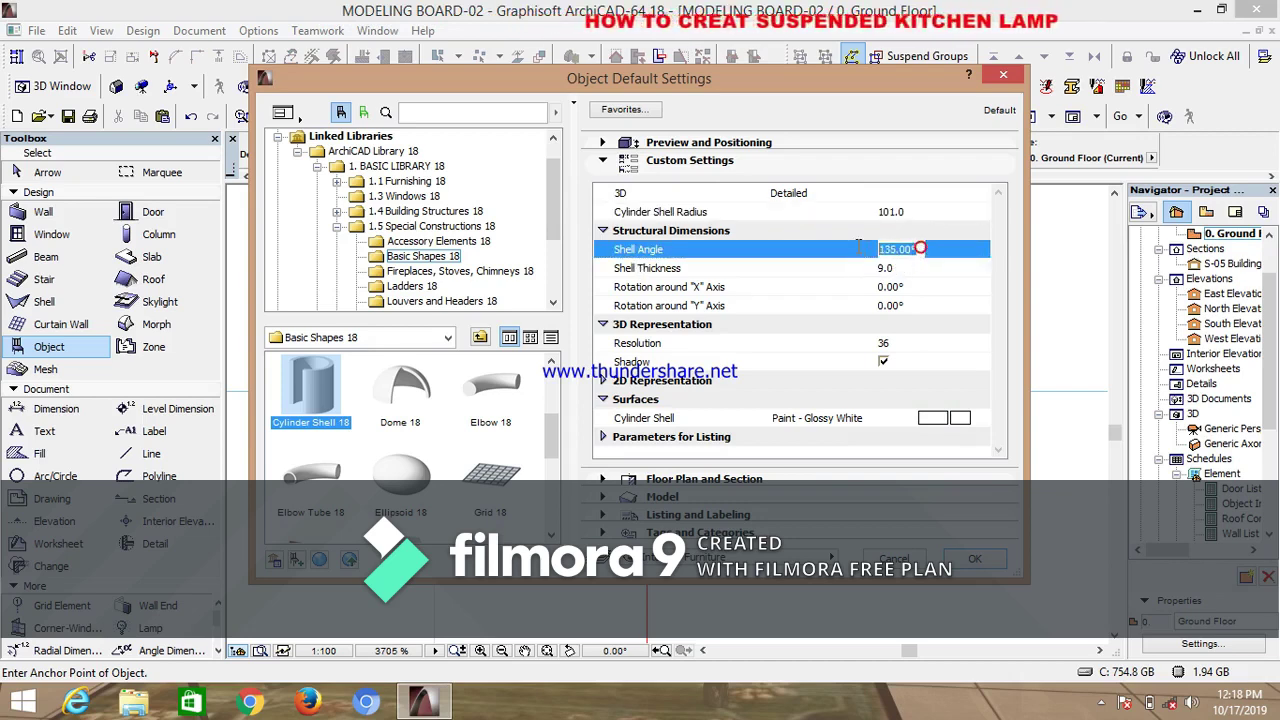
pyautogui.write('36')
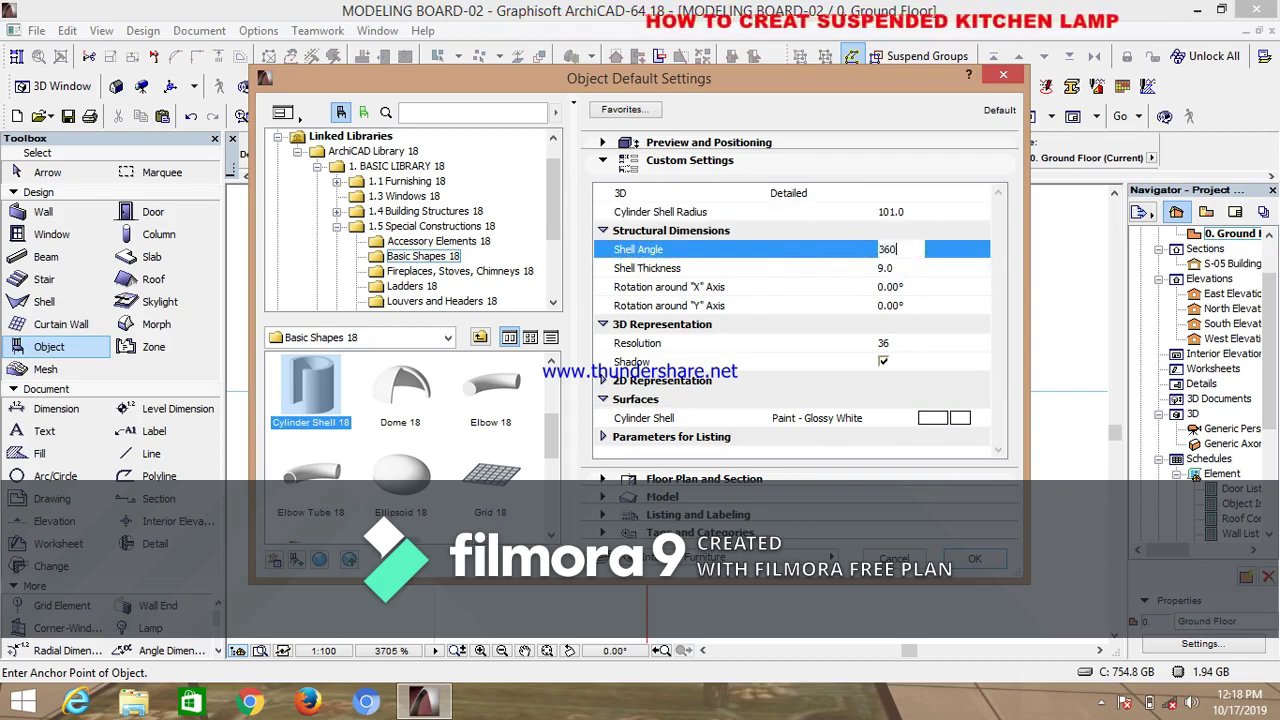
pyautogui.write('0')
pyautogui.press('Return')
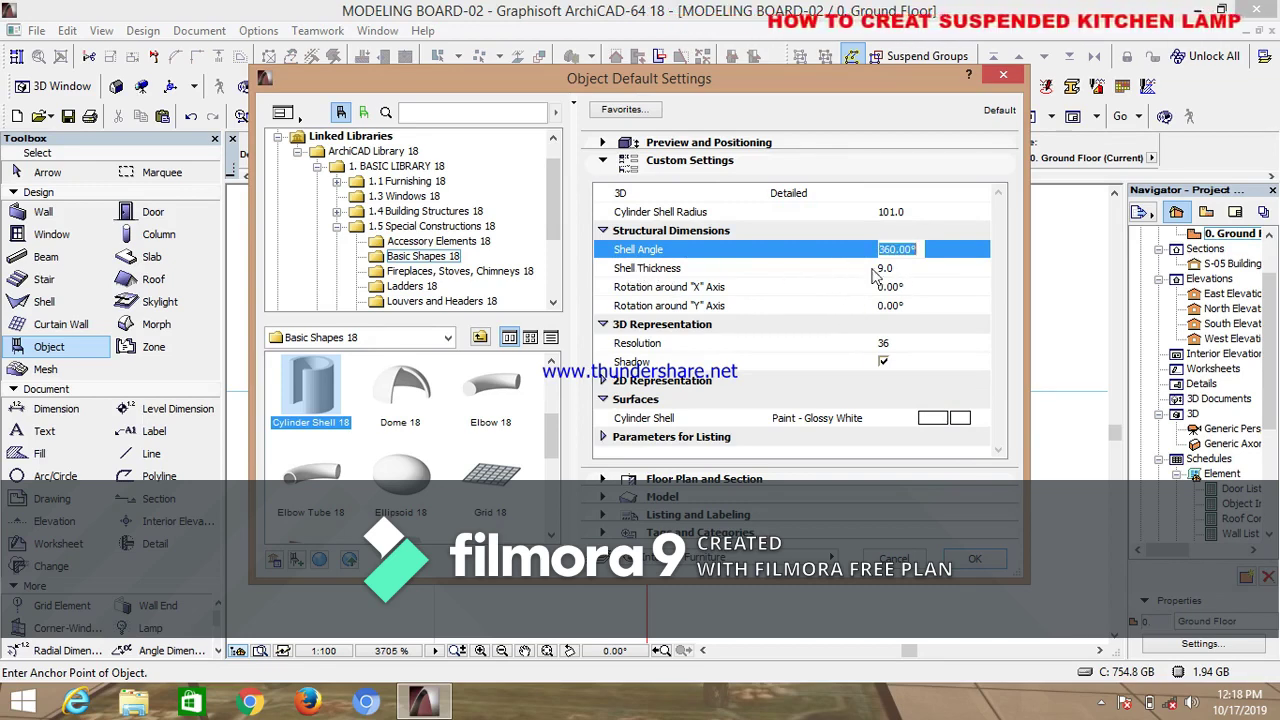
pyautogui.click(863, 270)
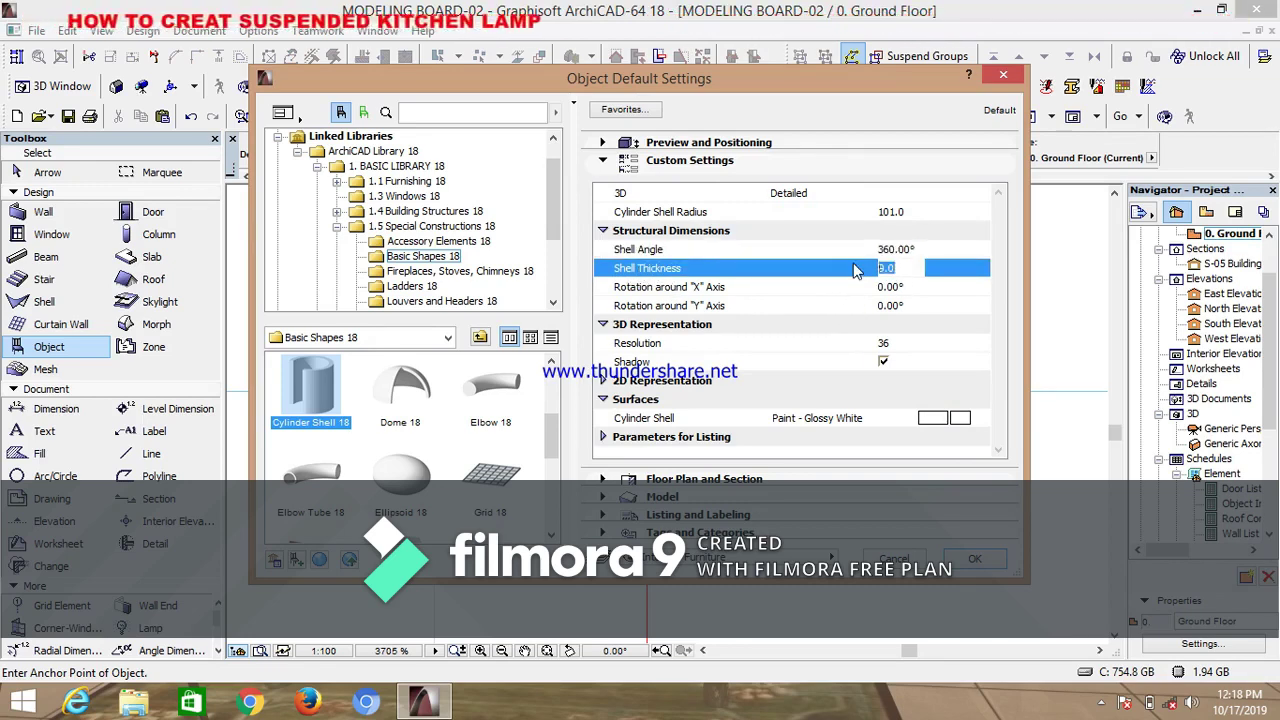
pyautogui.write('2')
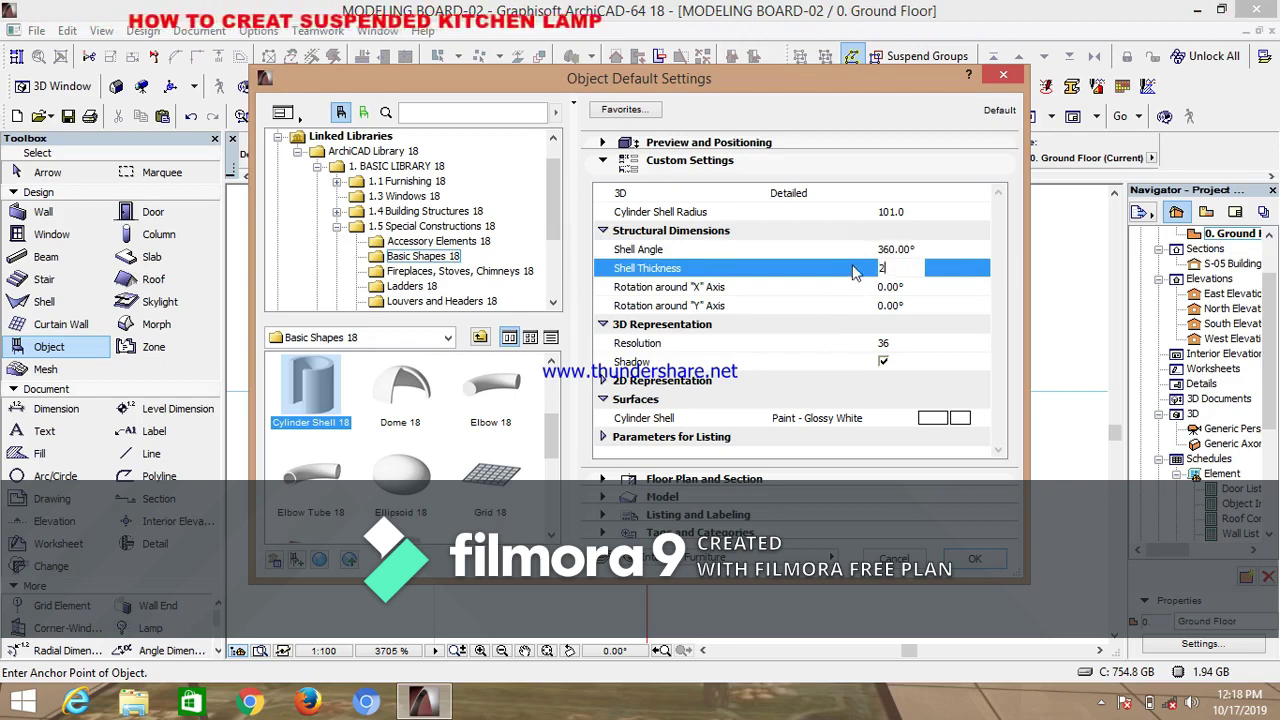
pyautogui.press('Return')
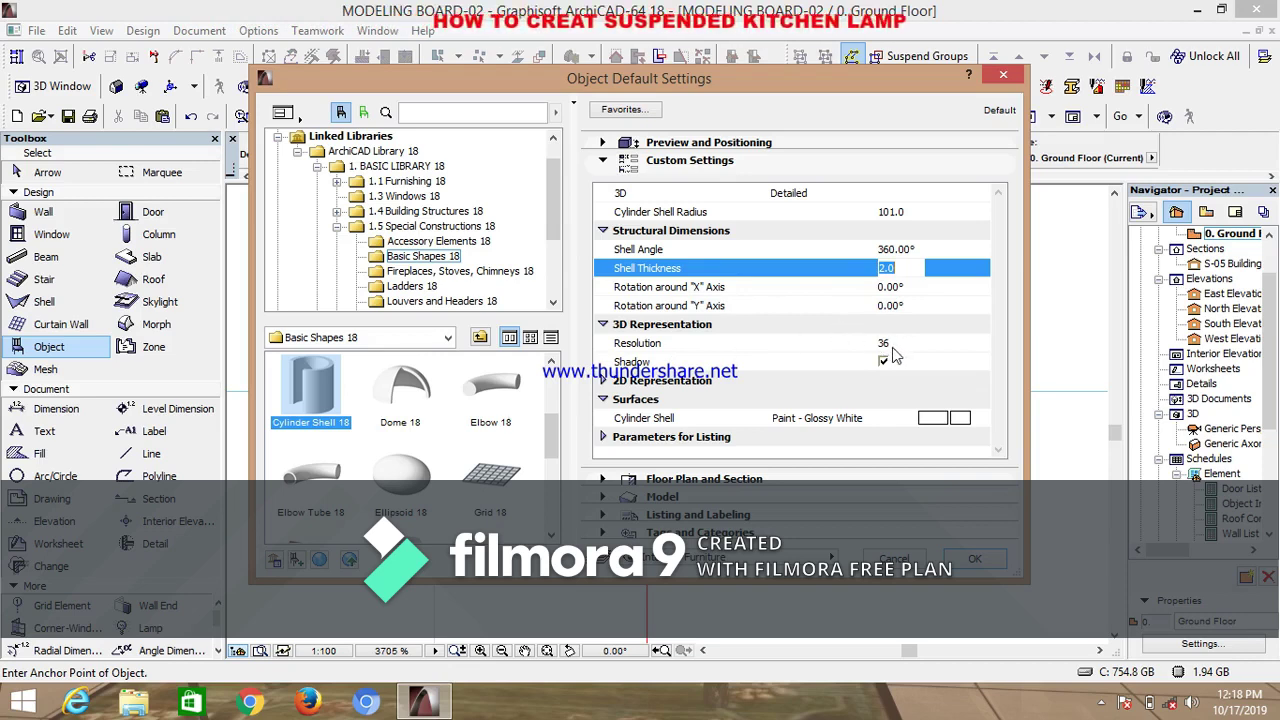
# Assign the Plastic - Laminate surface to the cylinder shell and accept the object settings
pyautogui.click(936, 420)
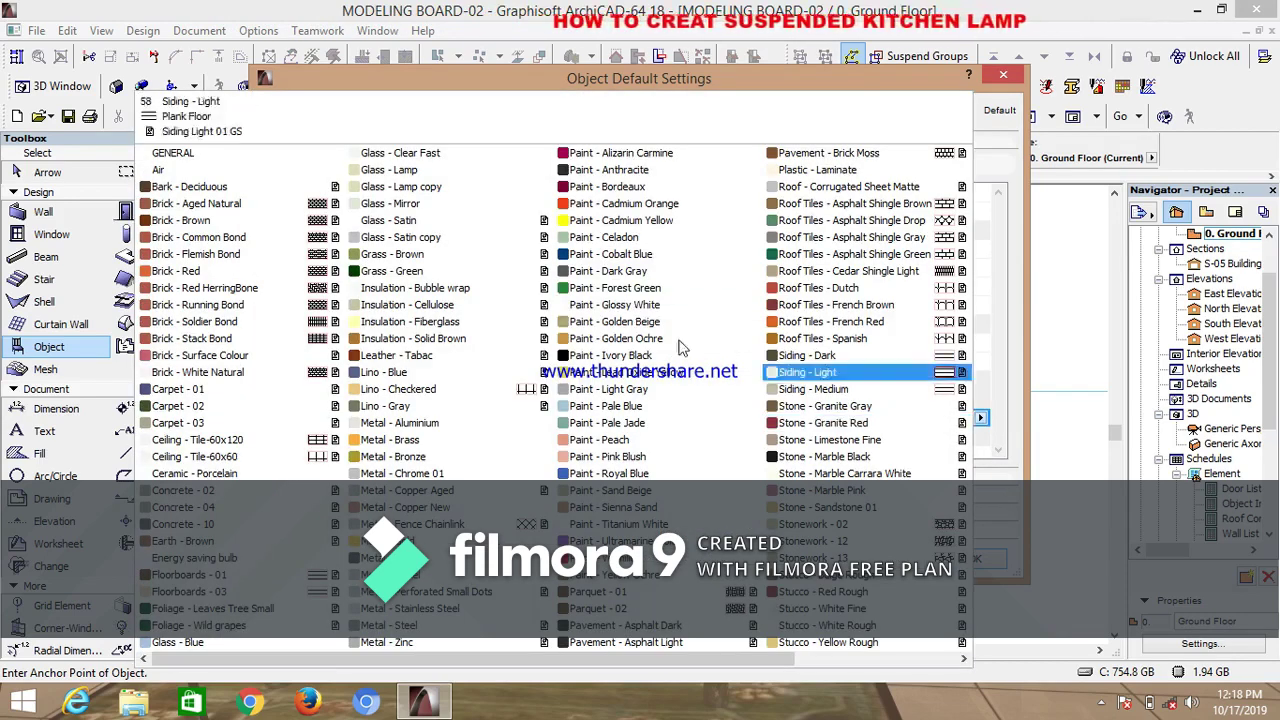
pyautogui.click(832, 174)
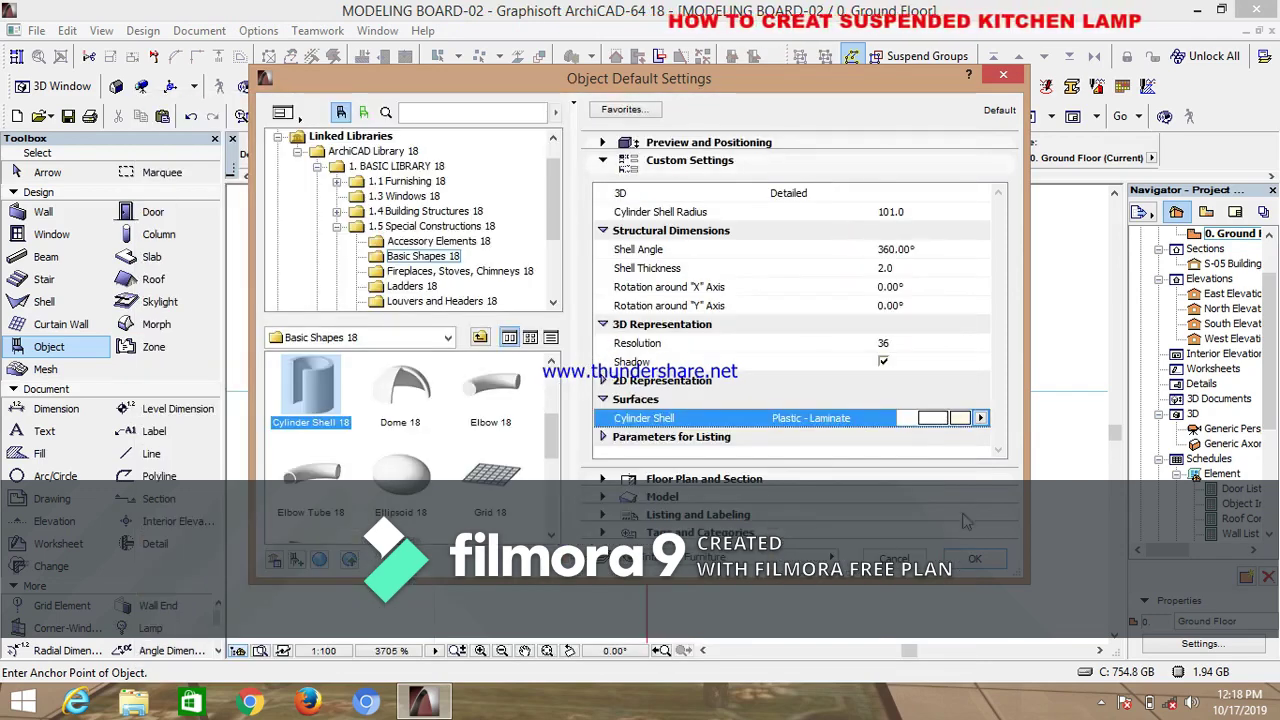
pyautogui.click(975, 563)
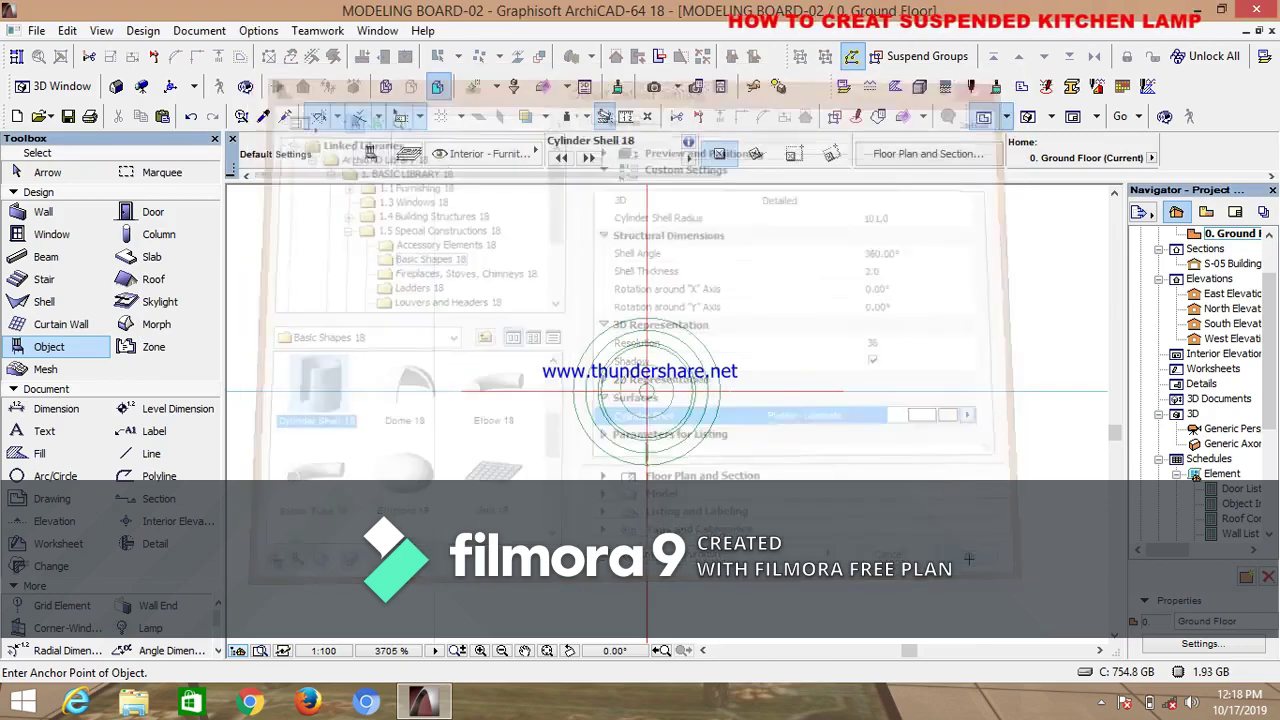
# Place the cylinder shell on the floor plan at the common centre of the lamp's circles
pyautogui.scroll(4, 645, 393)
pyautogui.scroll(5, 645, 393)
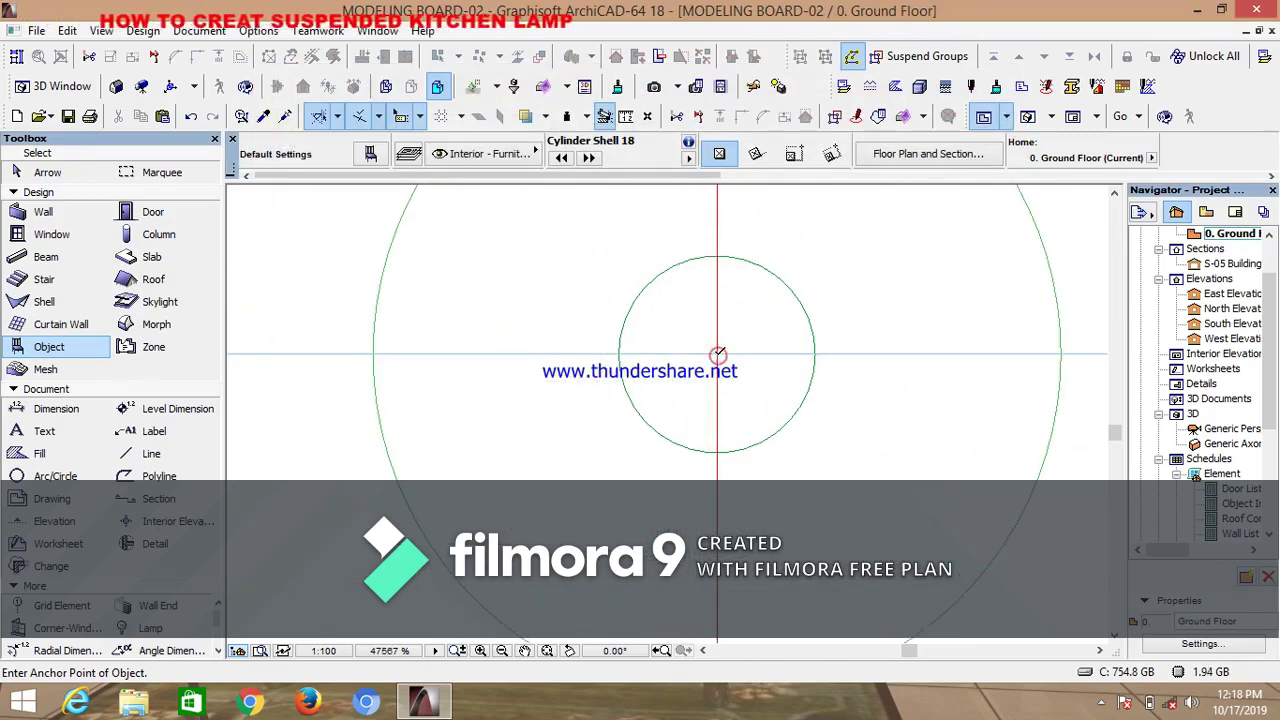
pyautogui.scroll(-7, 716, 354)
pyautogui.scroll(-3, 714, 354)
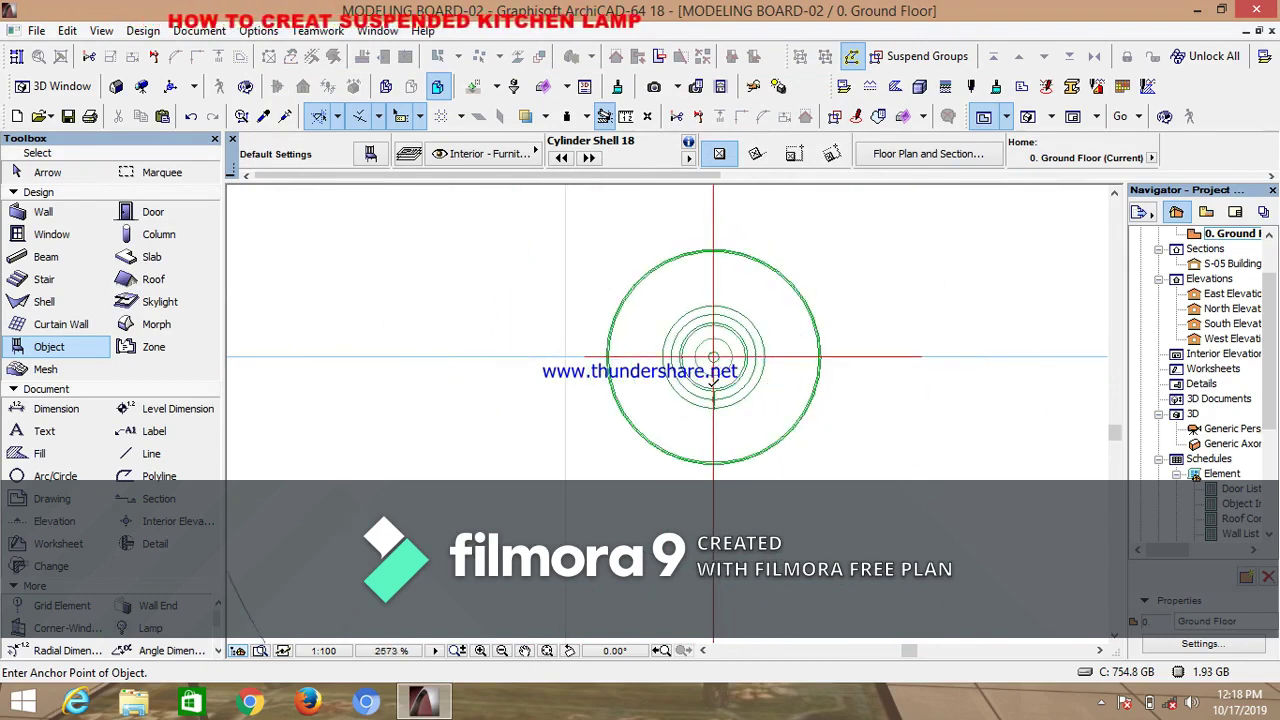
# In the S-05 building section, select the cylinder shell and reduce its radius to make a slim rod
pyautogui.doubleClick(1237, 266)
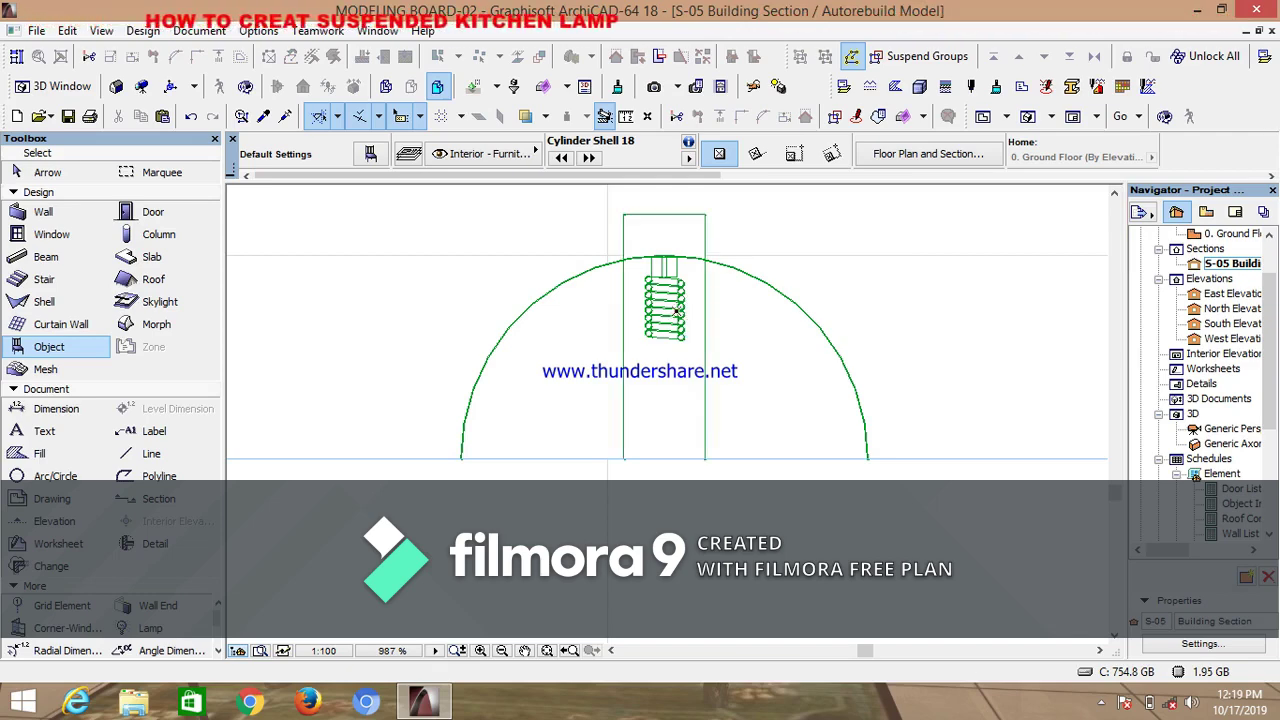
pyautogui.scroll(3, 670, 316)
pyautogui.click(665, 299)
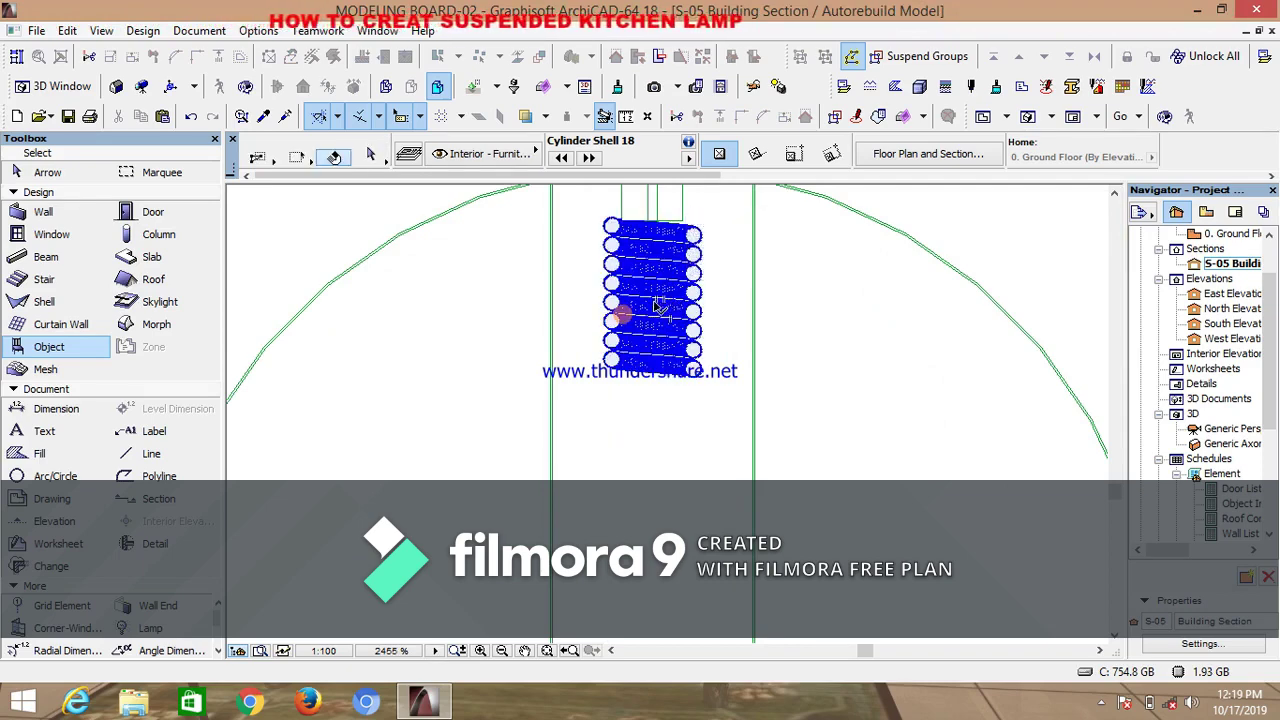
pyautogui.scroll(-3, 655, 305)
pyautogui.click(695, 220)
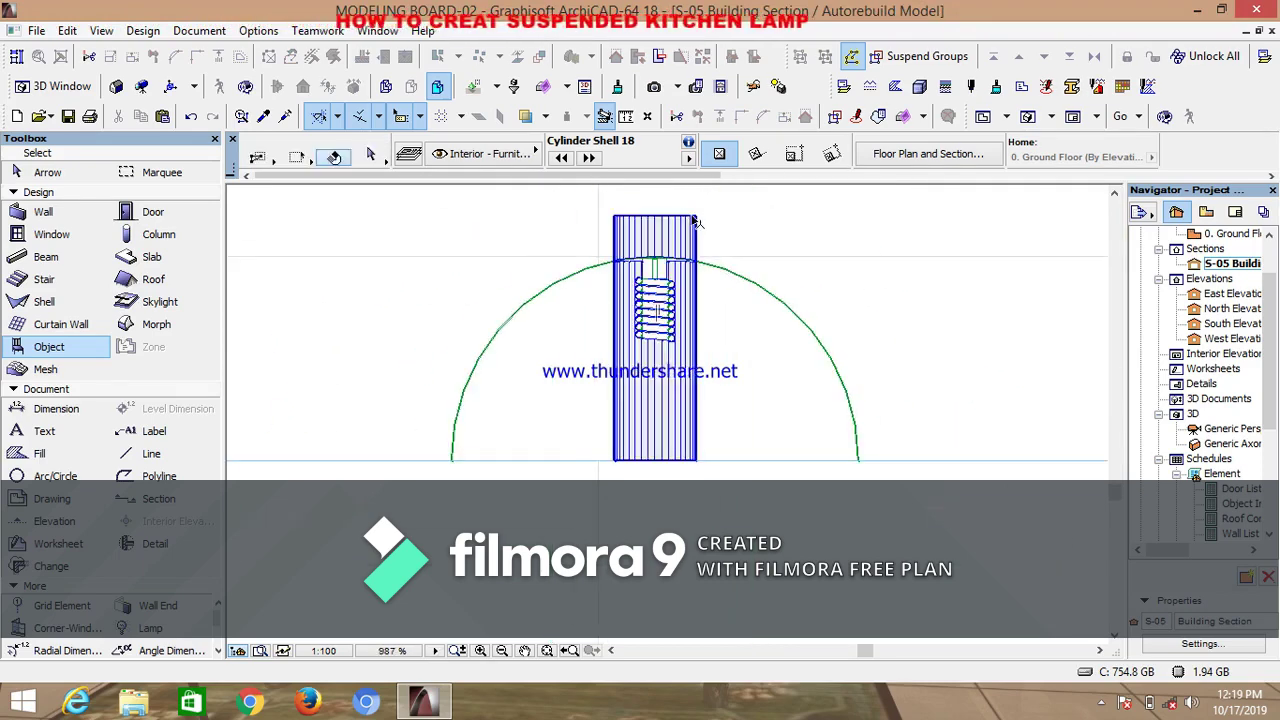
pyautogui.click(697, 220)
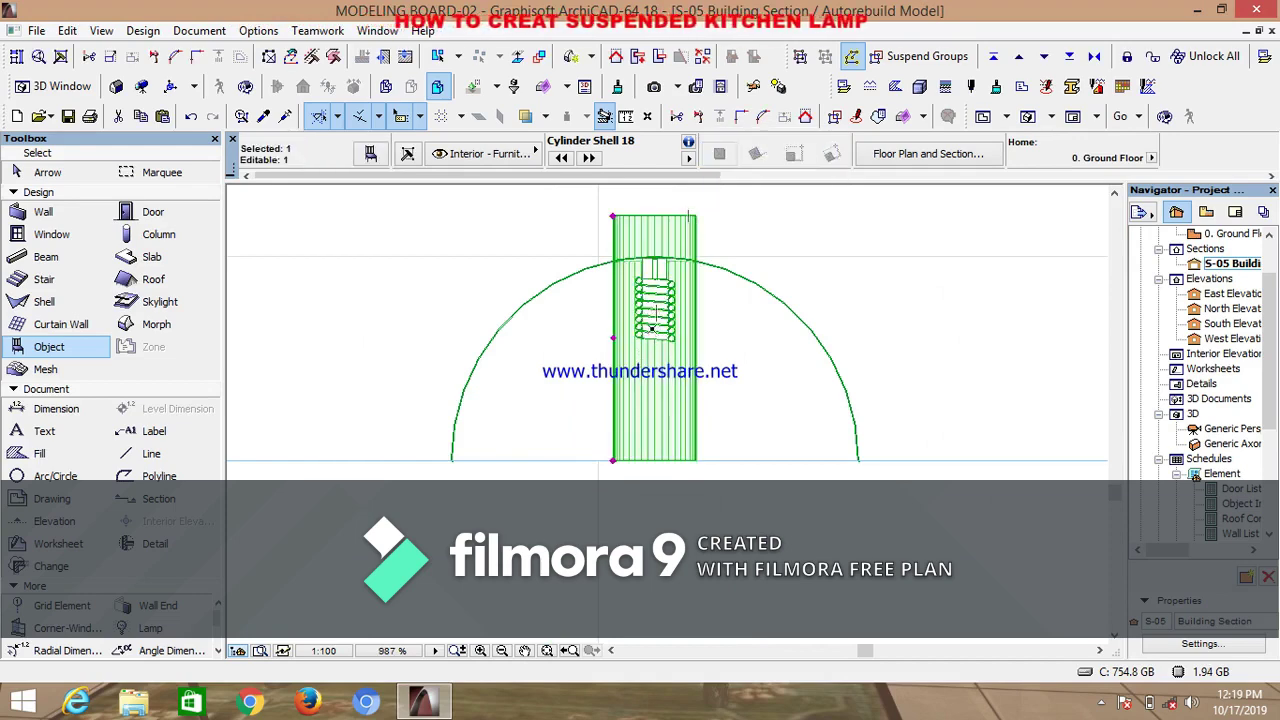
pyautogui.scroll(2, 615, 337)
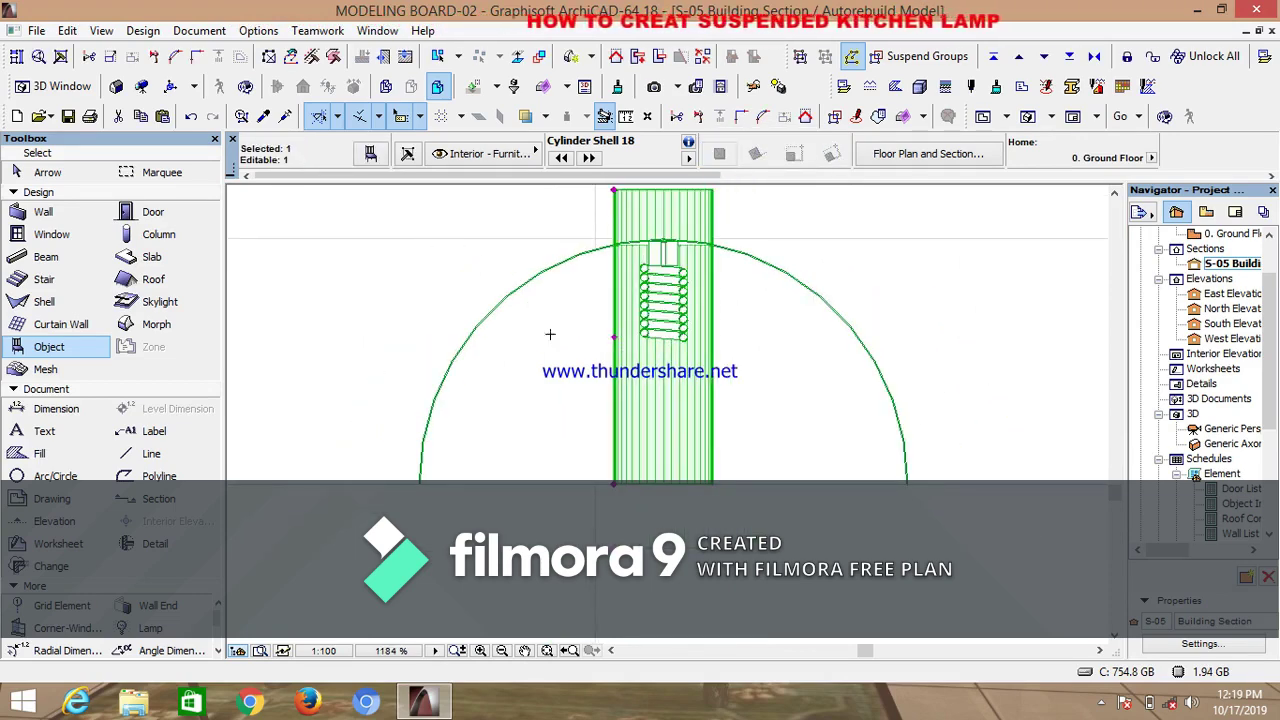
pyautogui.click(370, 155)
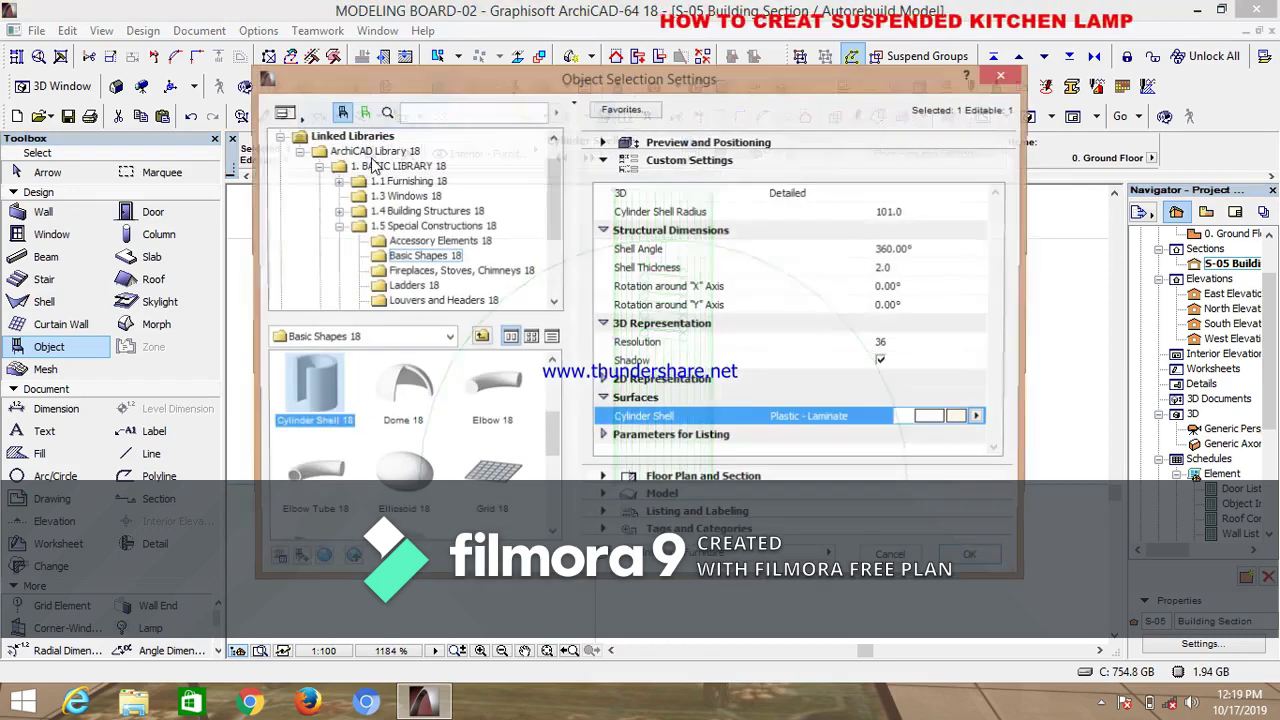
pyautogui.click(900, 213)
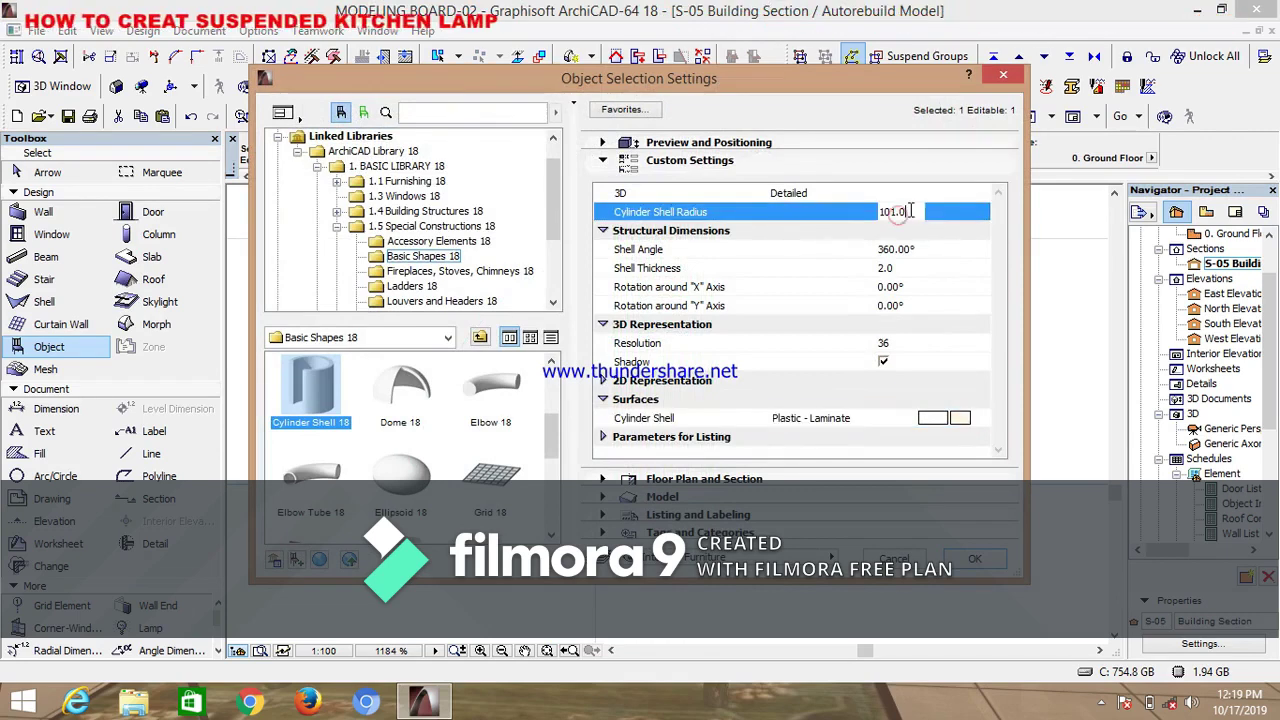
pyautogui.click(910, 210)
pyautogui.write('1')
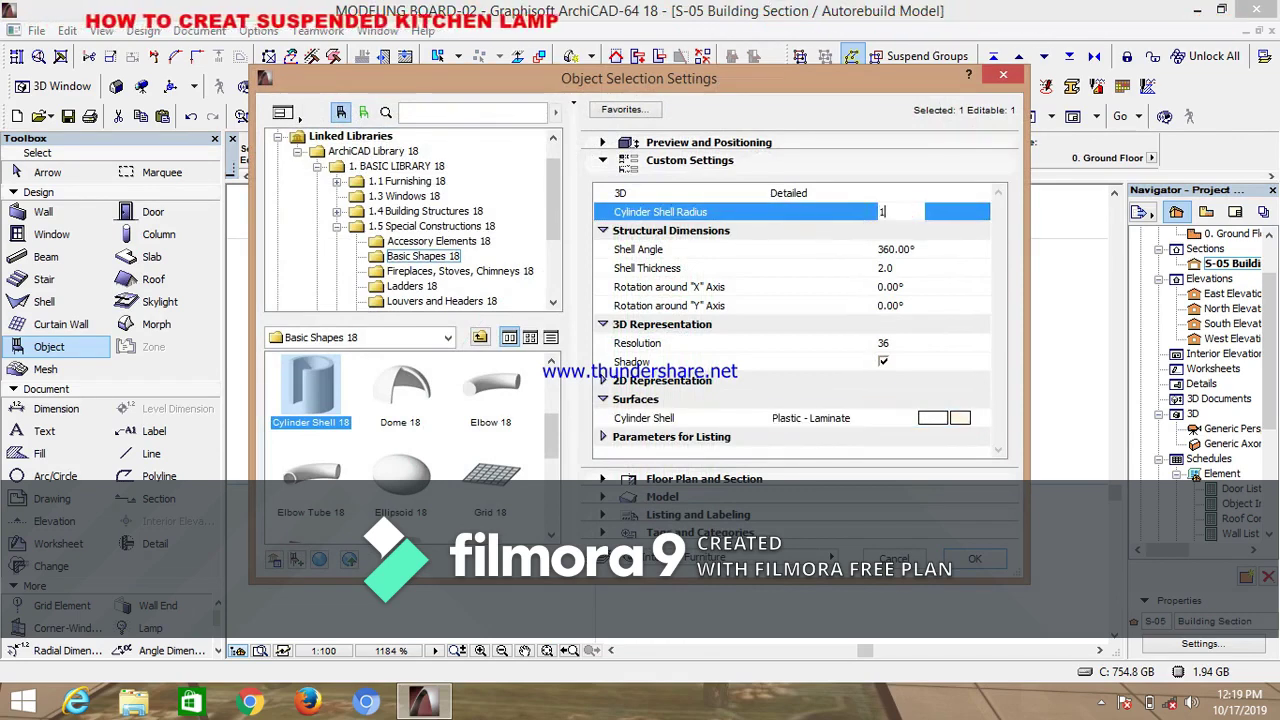
pyautogui.click(973, 561)
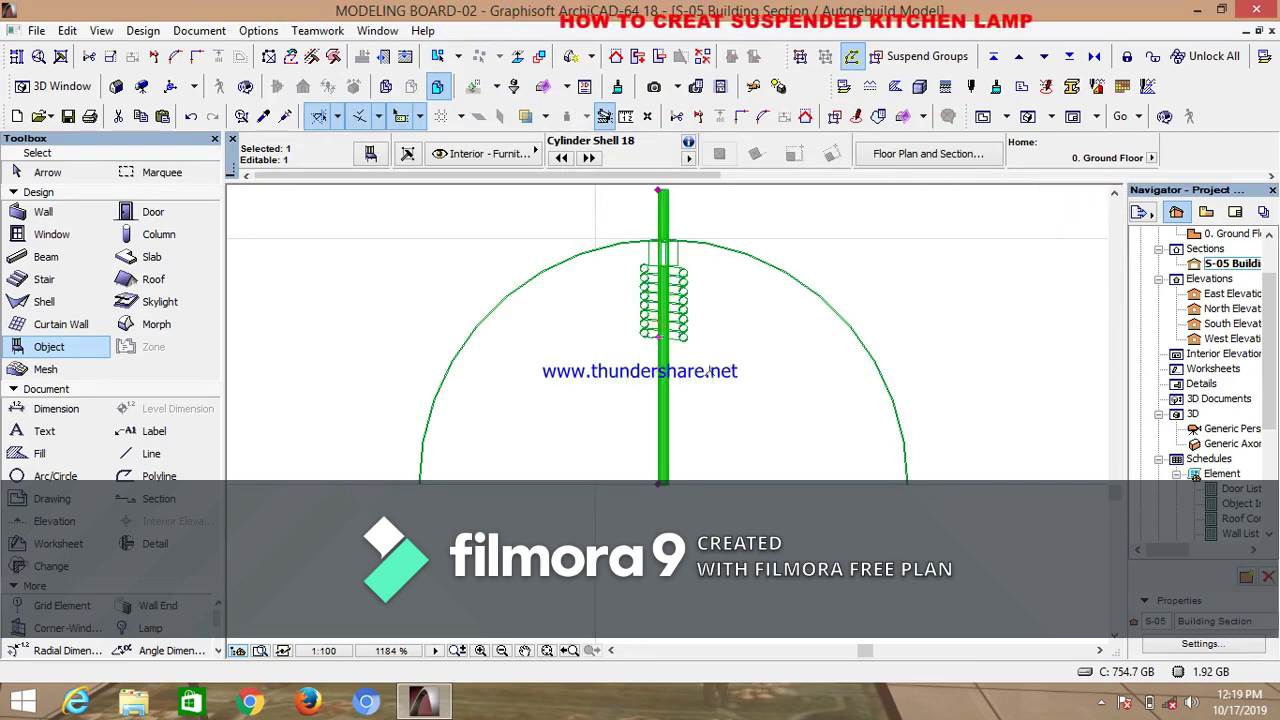
# Move the rod vertically from its lower end so that it stands on the crown of the dome, and deselect it
pyautogui.scroll(3, 700, 380)
pyautogui.scroll(-3, 657, 456)
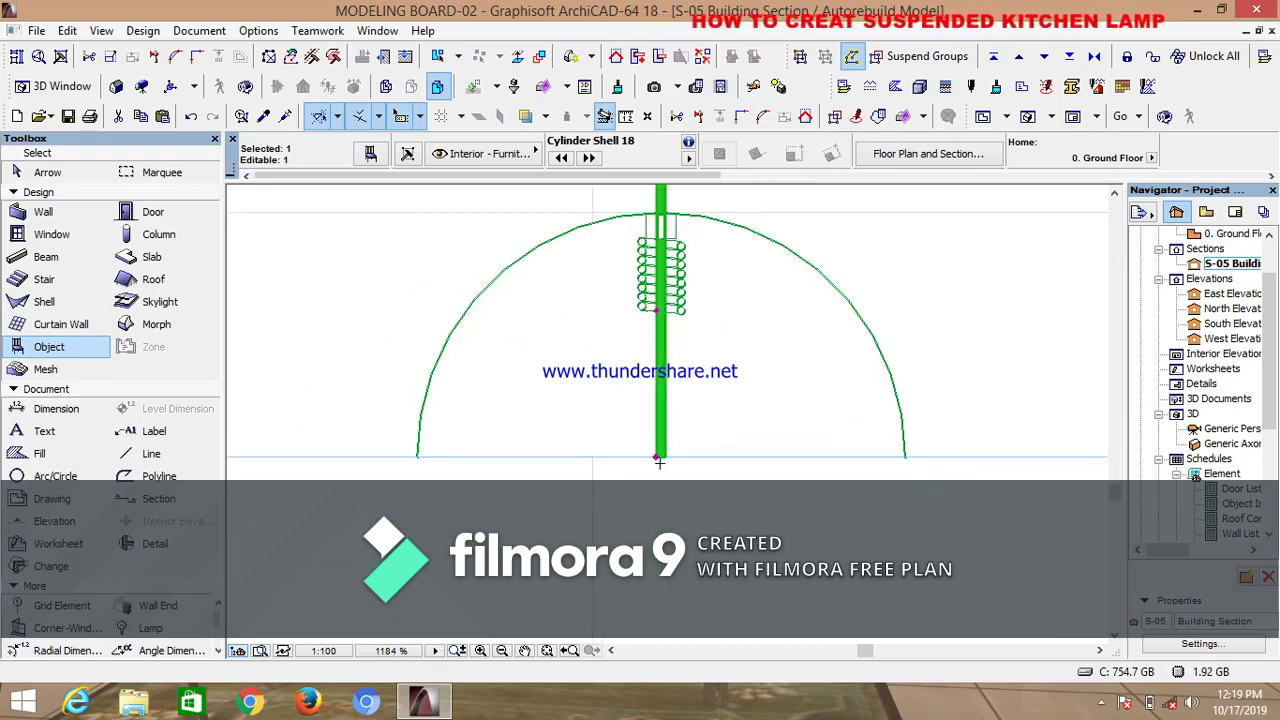
pyautogui.hotkey('ctrl', 'd')
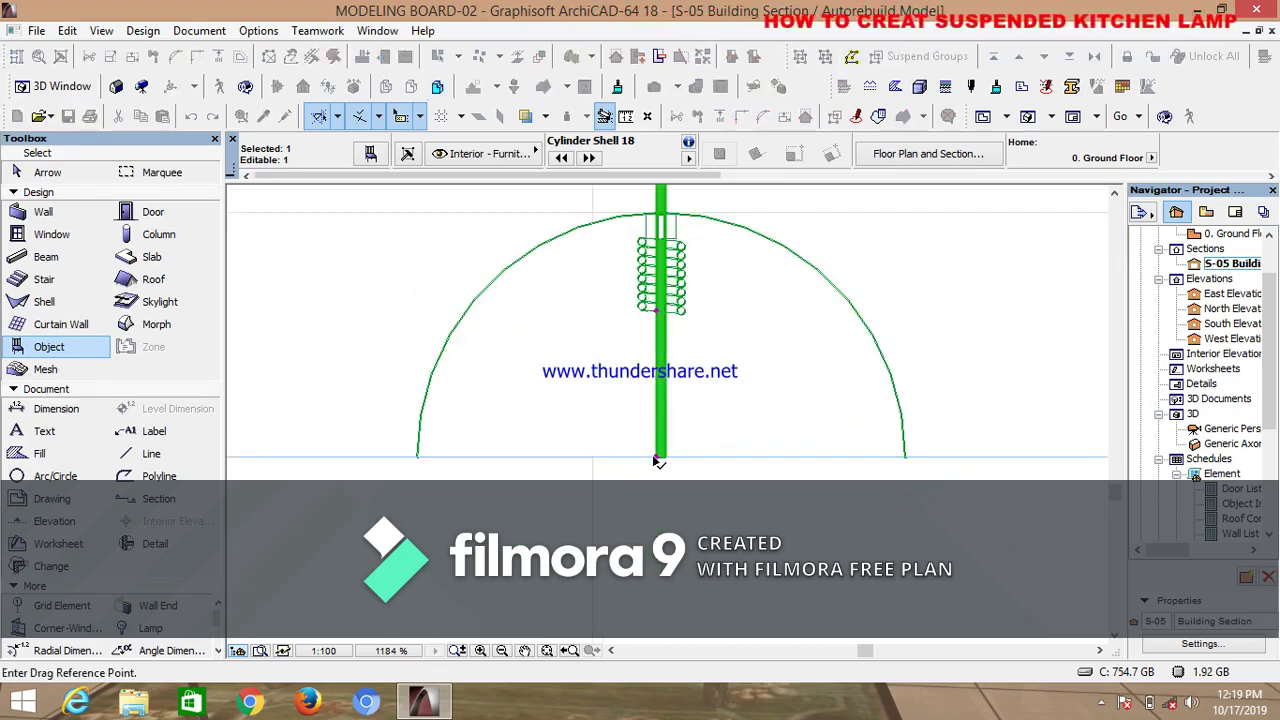
pyautogui.click(657, 461)
pyautogui.scroll(5, 660, 212)
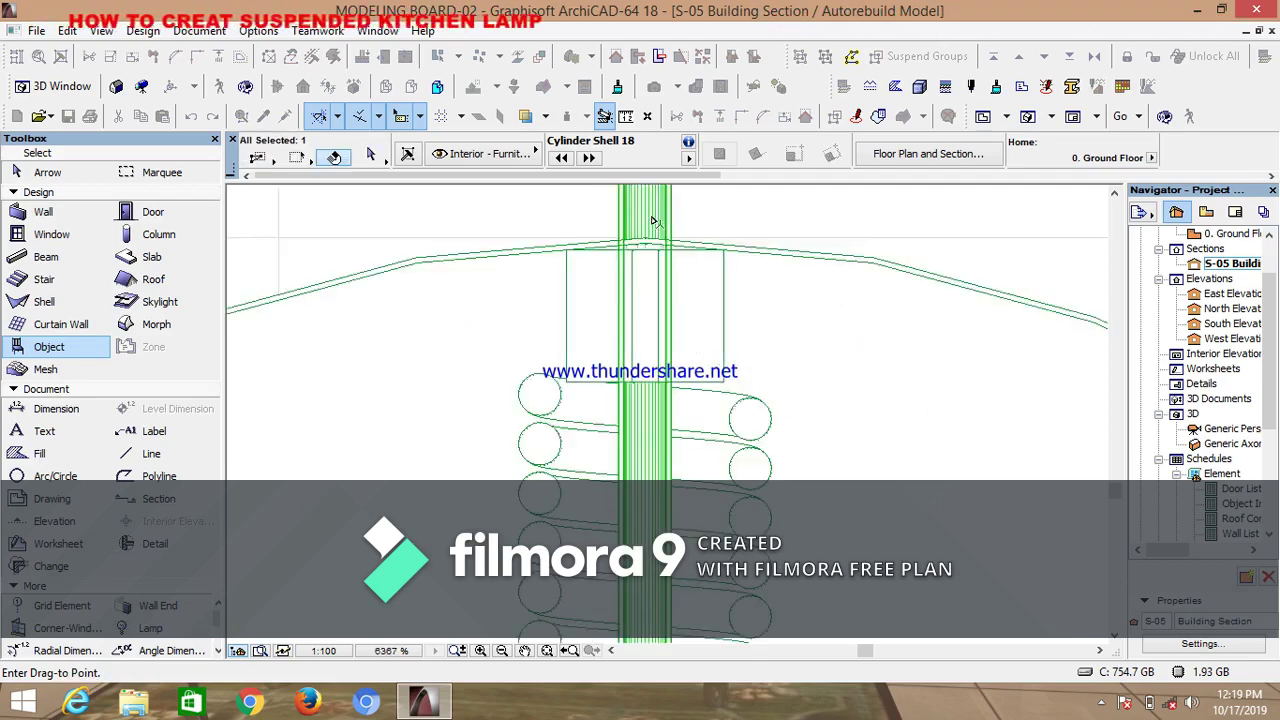
pyautogui.scroll(3, 652, 220)
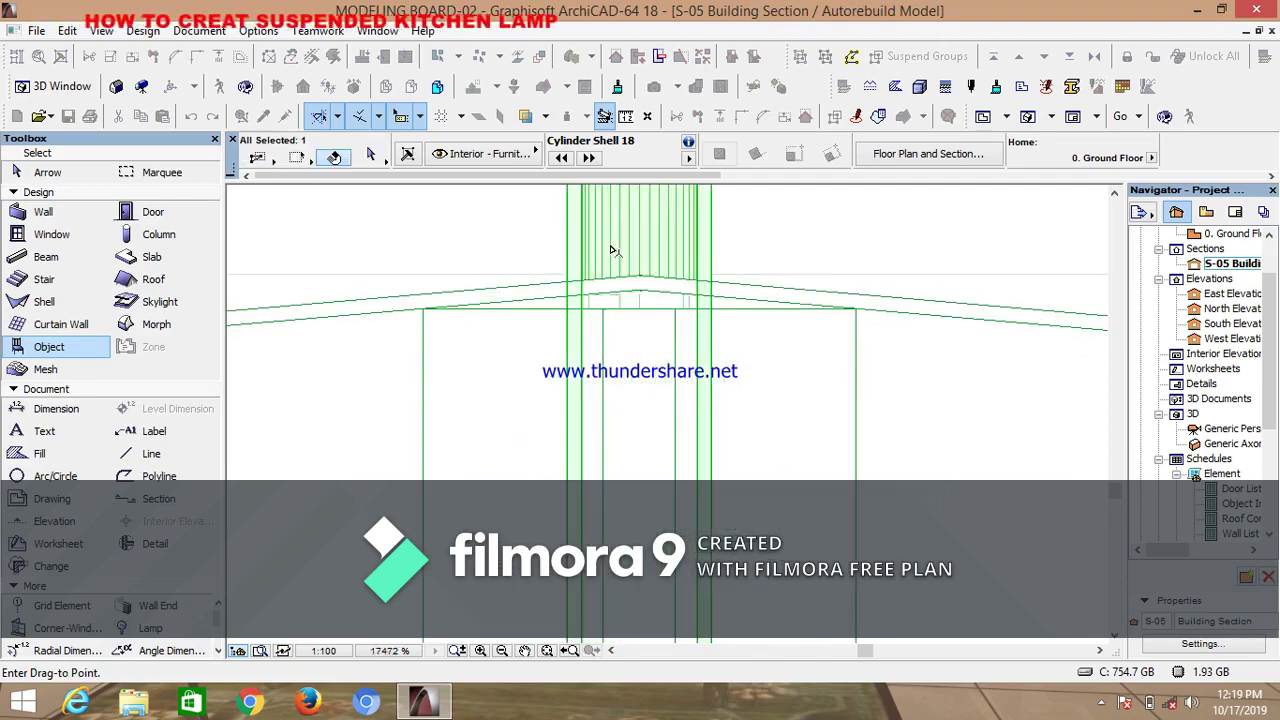
pyautogui.click(571, 285)
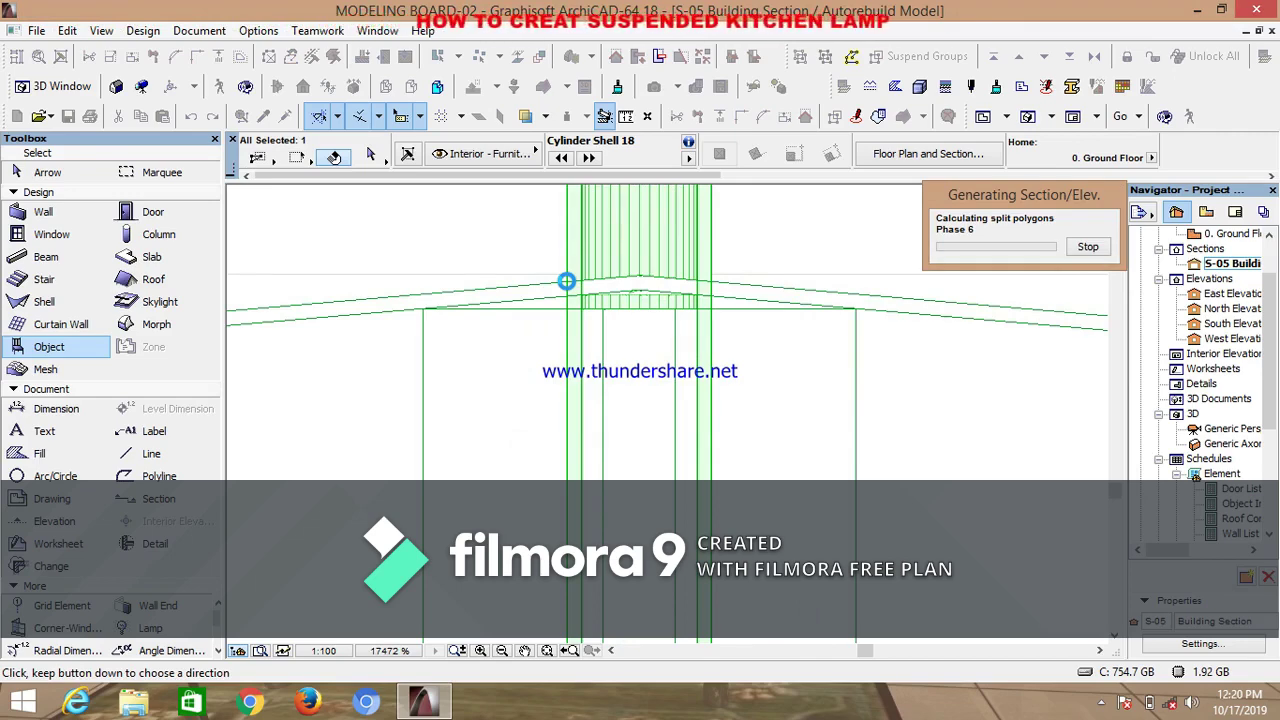
pyautogui.scroll(-6, 566, 281)
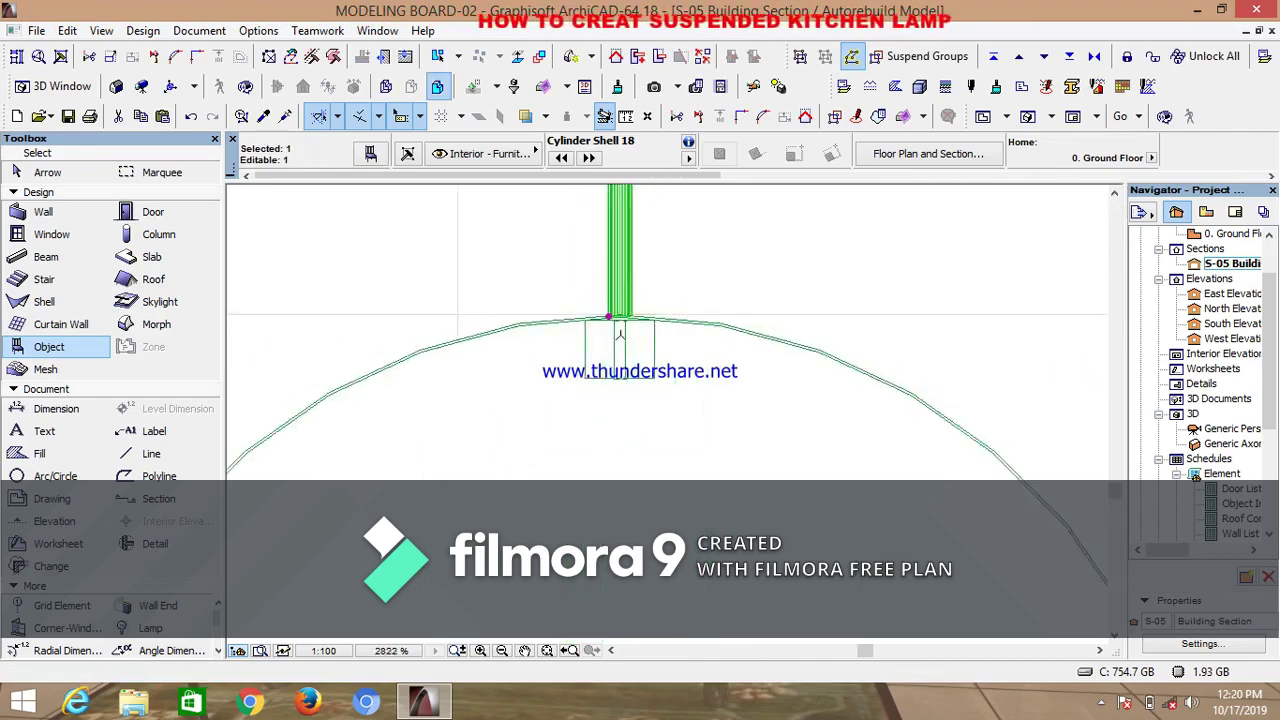
pyautogui.scroll(-4, 619, 333)
pyautogui.press('Escape')
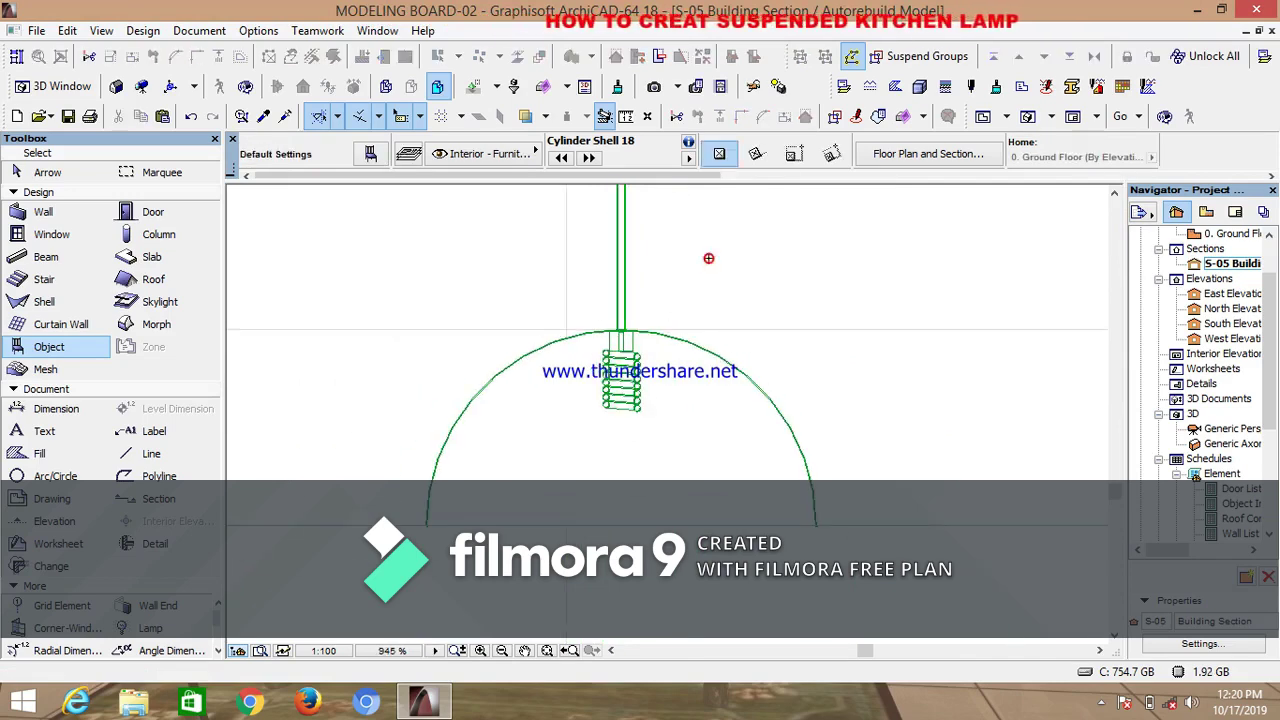
# Inspect the new rod in 3D and compare its upper end with the ceiling cone on the reference lamp
pyautogui.click(1028, 116)
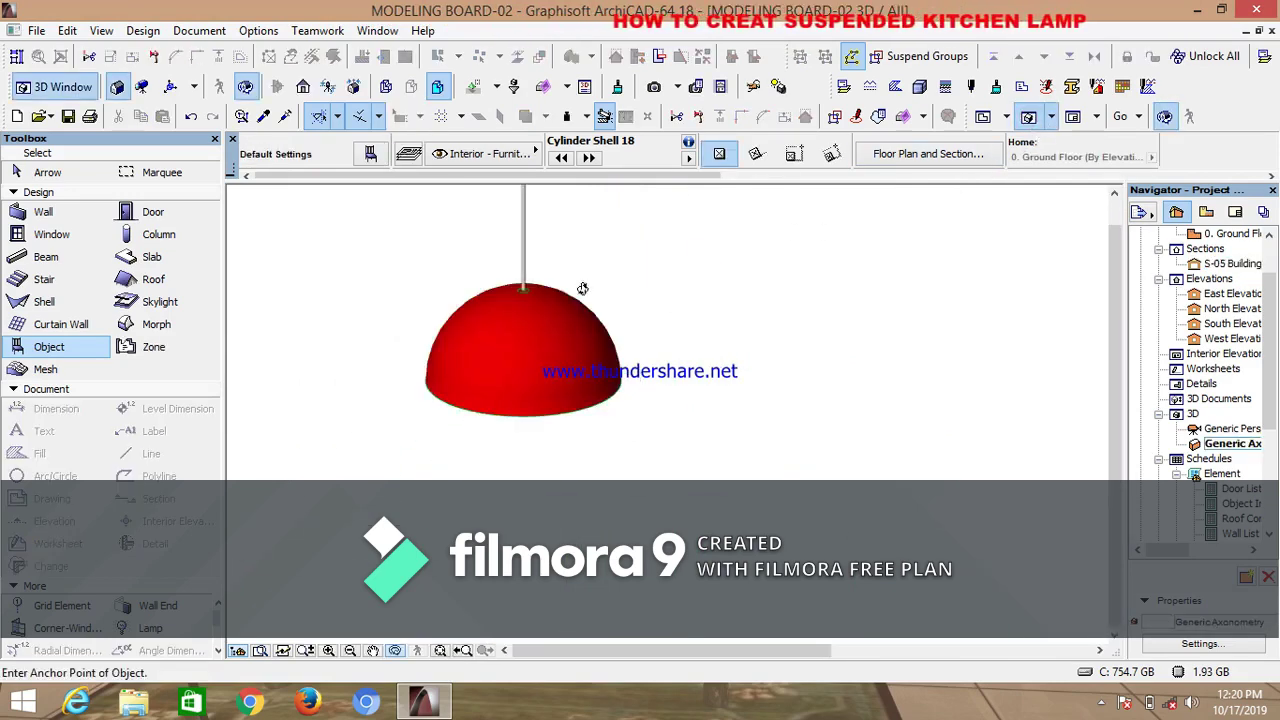
pyautogui.scroll(6, 538, 275)
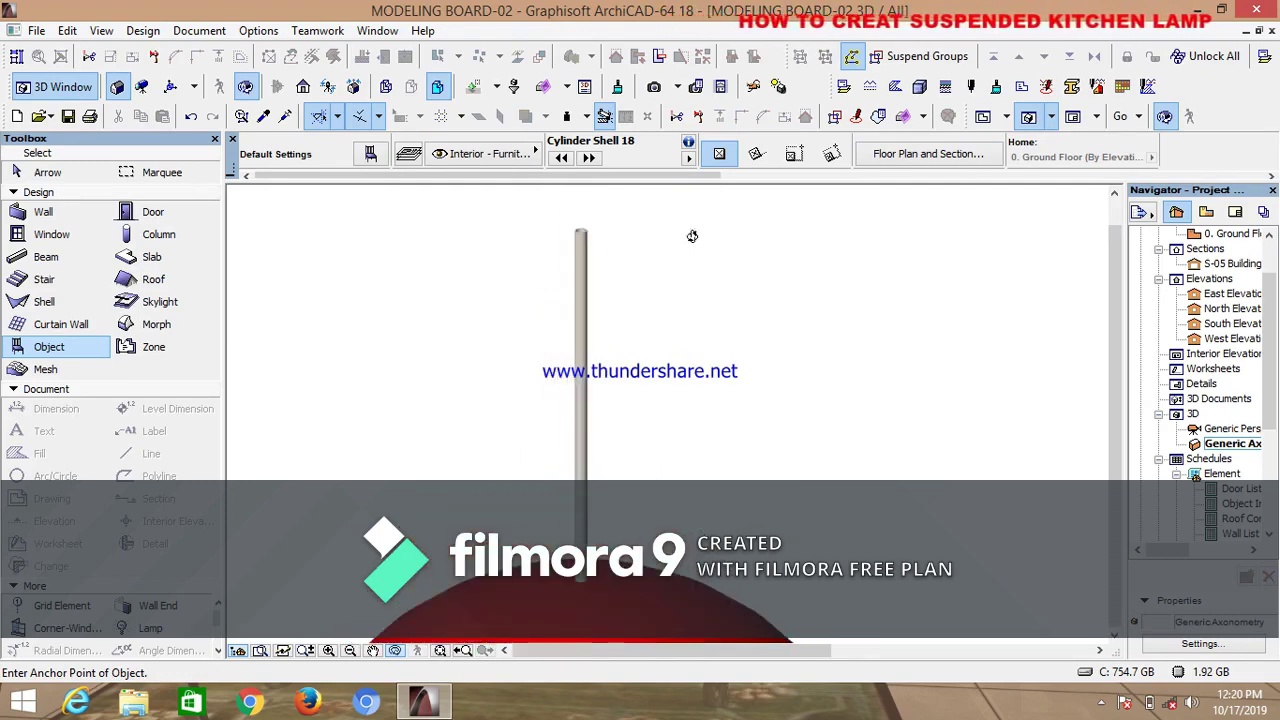
pyautogui.click(983, 116)
pyautogui.scroll(3, 728, 357)
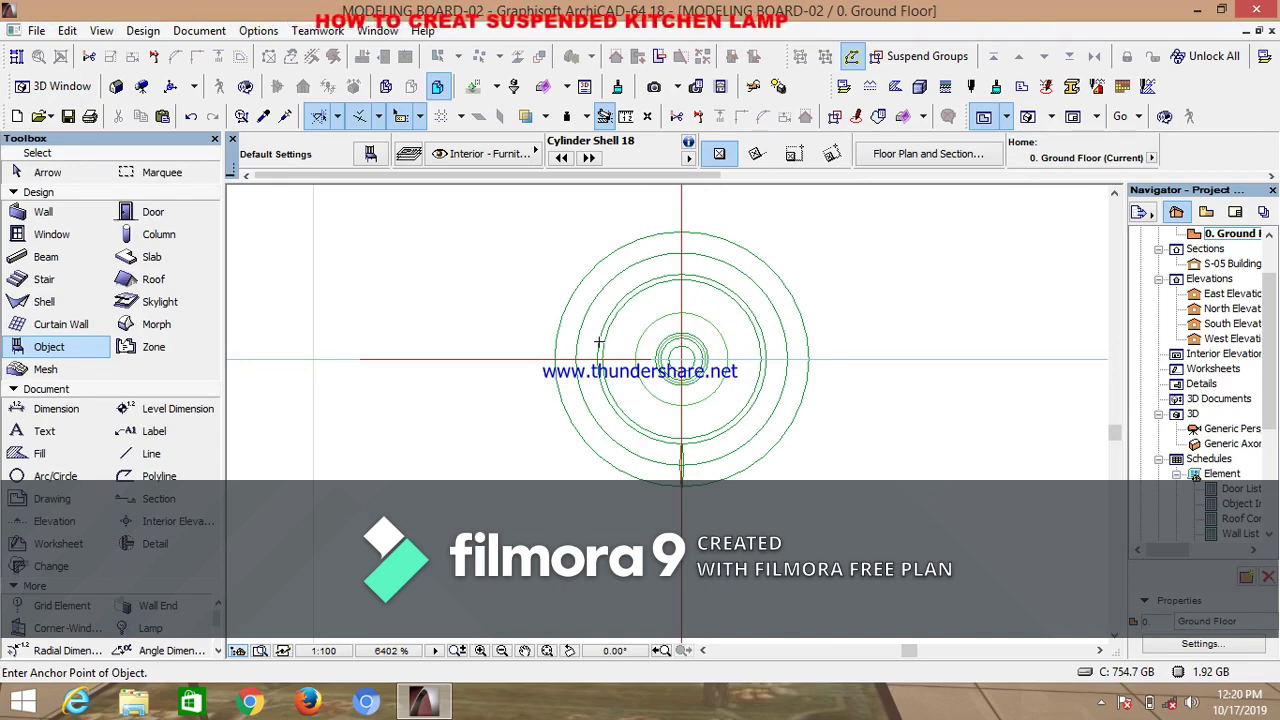
pyautogui.scroll(-3, 575, 348)
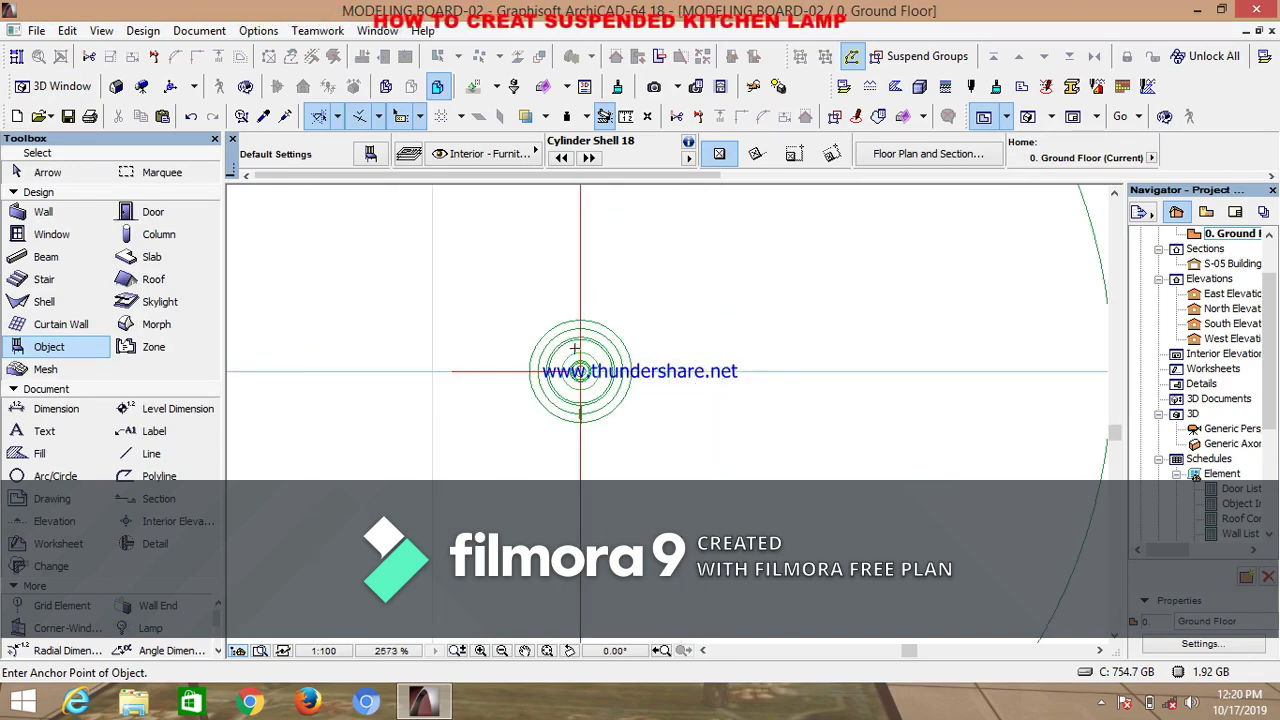
pyautogui.click(1030, 120)
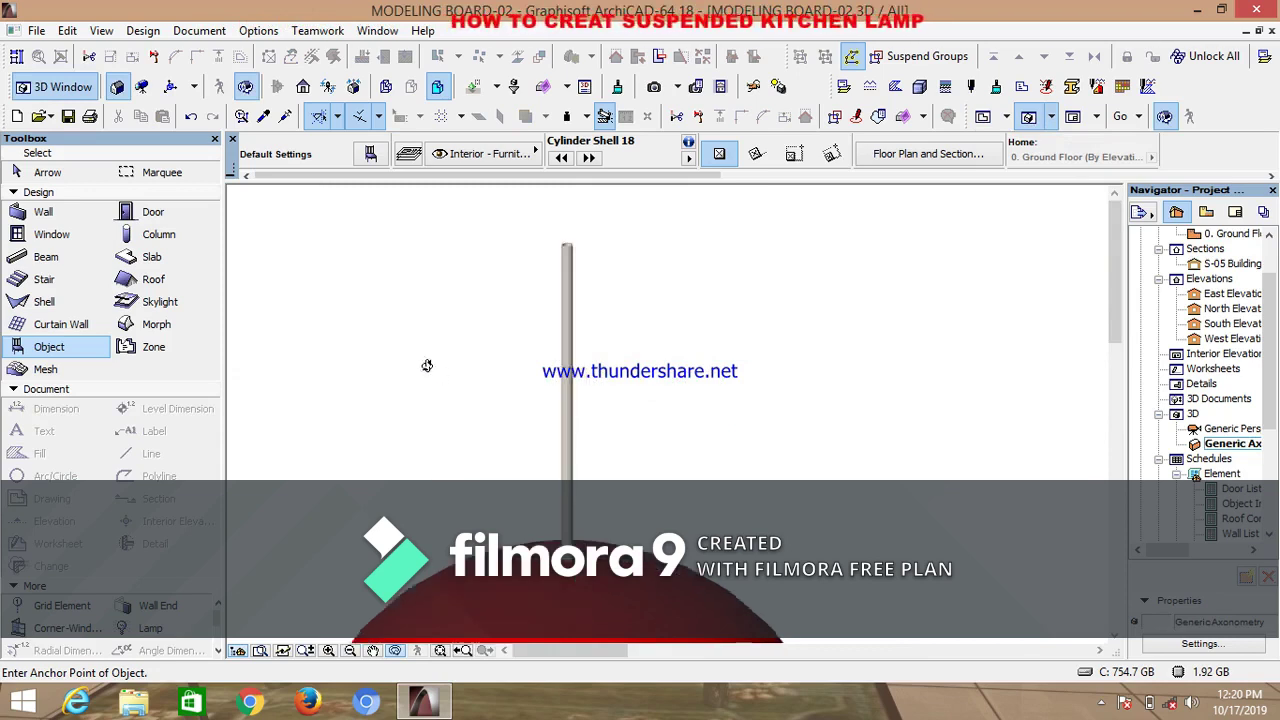
pyautogui.scroll(-2, 428, 391)
pyautogui.moveTo(443, 406); pyautogui.dragTo(1008, 443, button='middle')
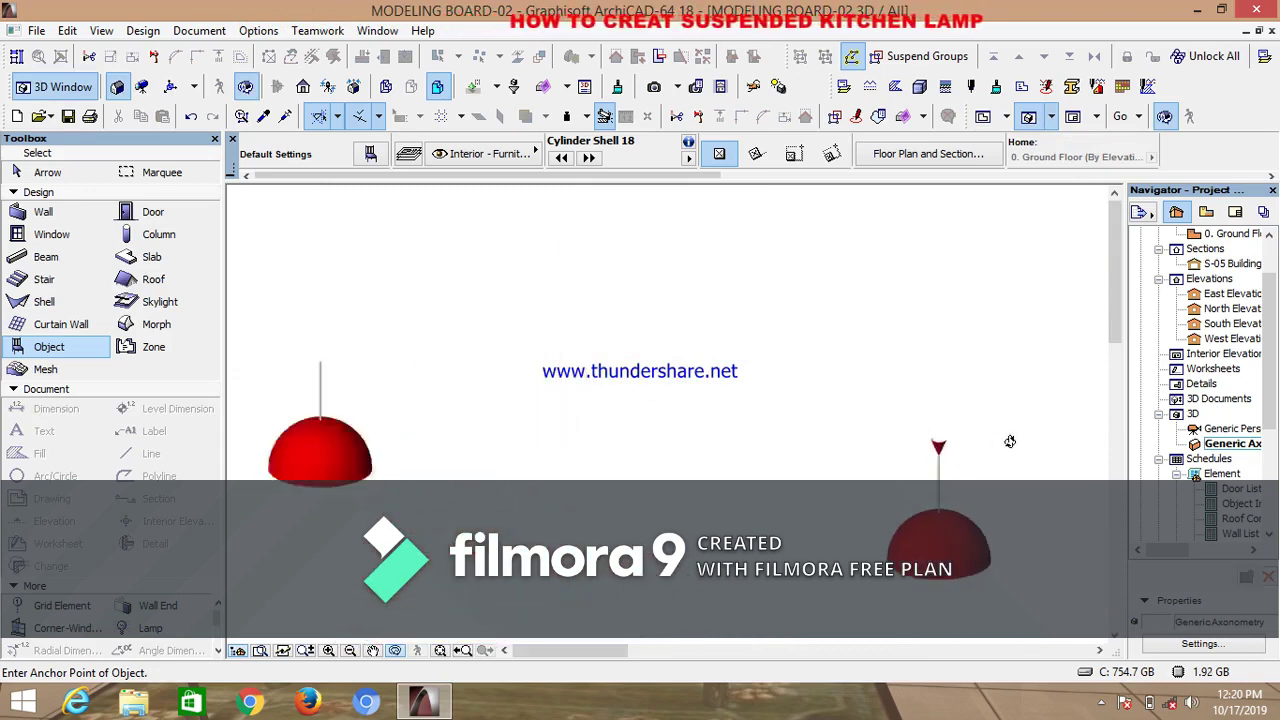
pyautogui.scroll(2, 918, 425)
pyautogui.scroll(3, 918, 425)
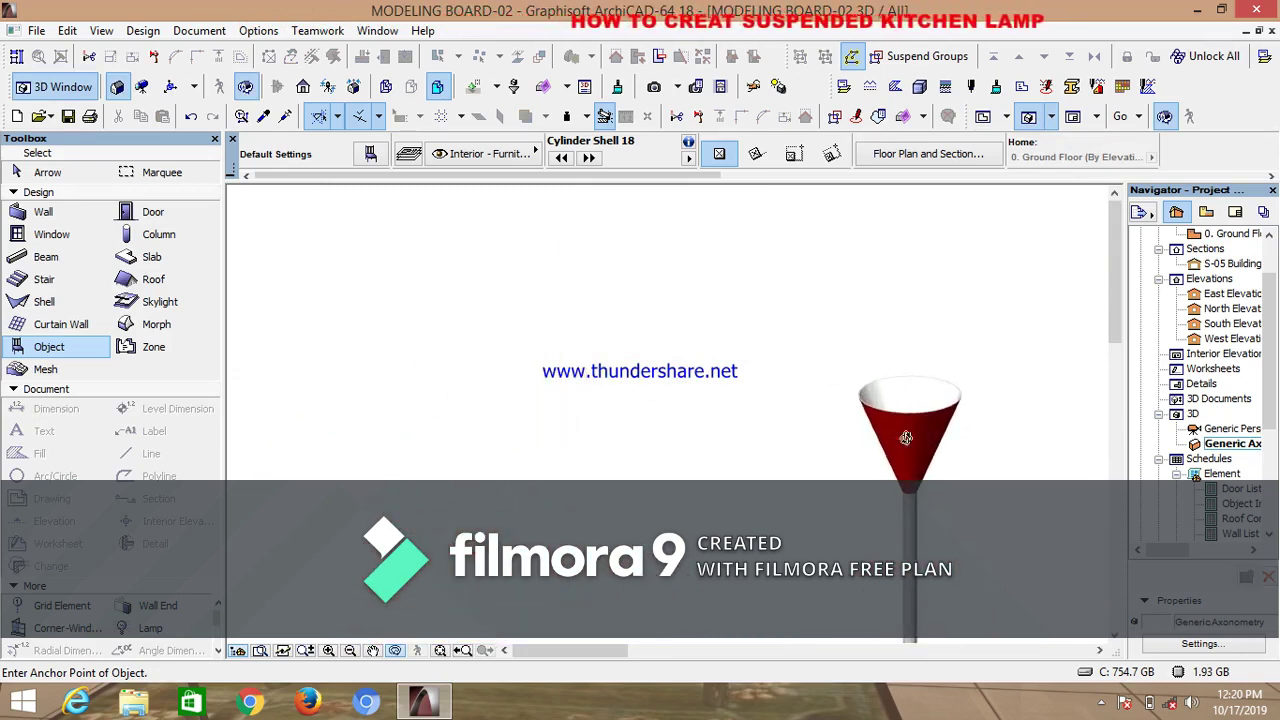
pyautogui.keyDown('shift'); pyautogui.moveTo(905, 437); pyautogui.dragTo(865, 455, button='middle'); pyautogui.keyUp('shift')
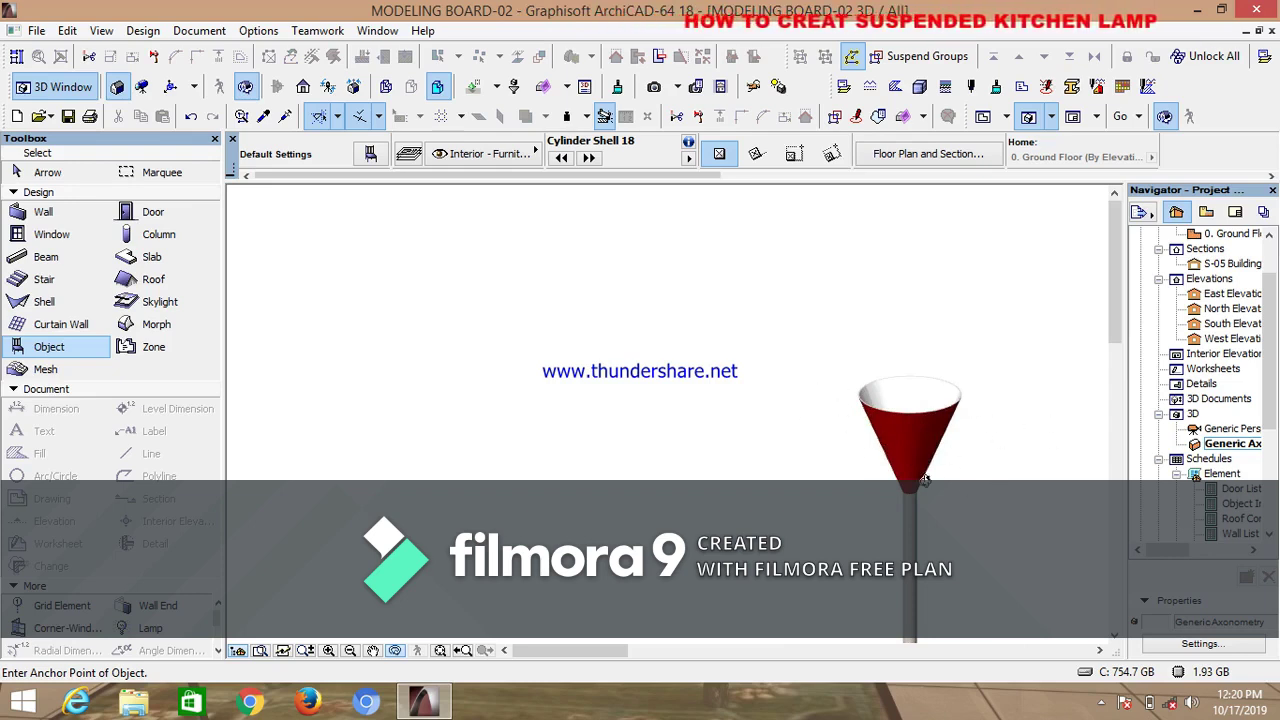
pyautogui.scroll(-5, 925, 481)
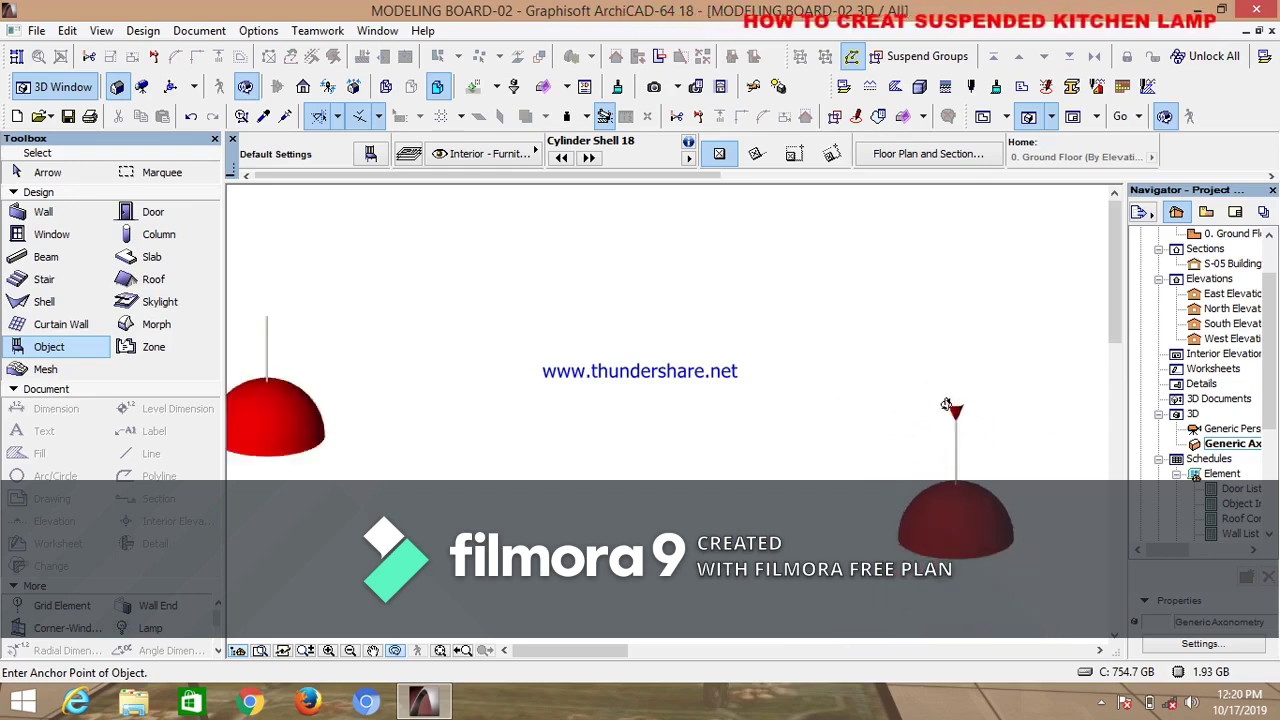
pyautogui.scroll(6, 409, 363)
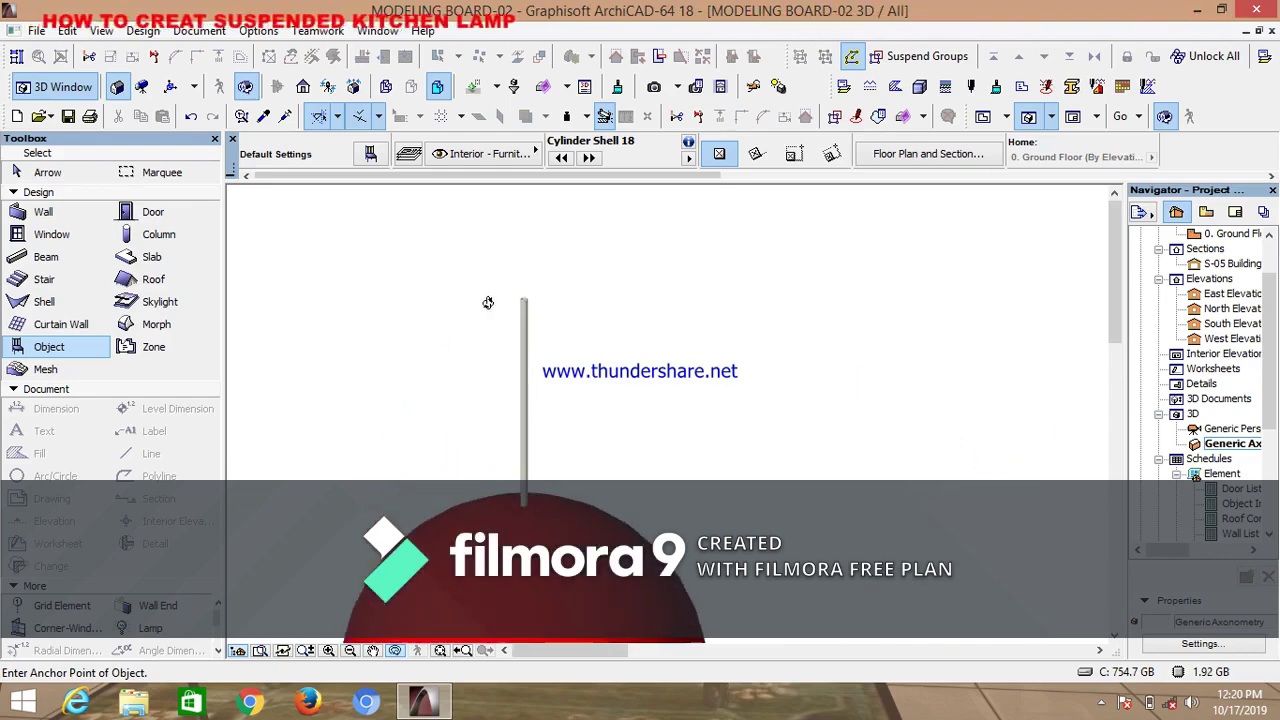
# On the floor plan, choose Conoid 18 from Basic Shapes as the object and set its start circle radius to 10 mm
pyautogui.click(983, 116)
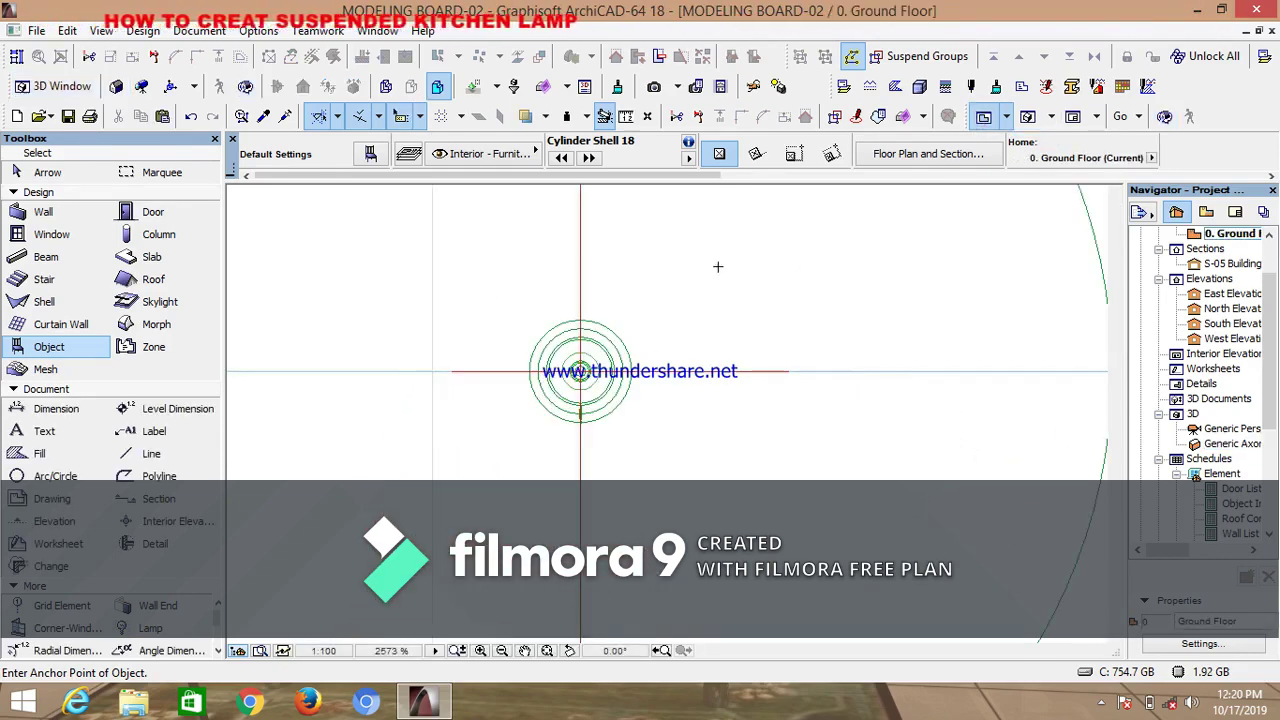
pyautogui.click(371, 155)
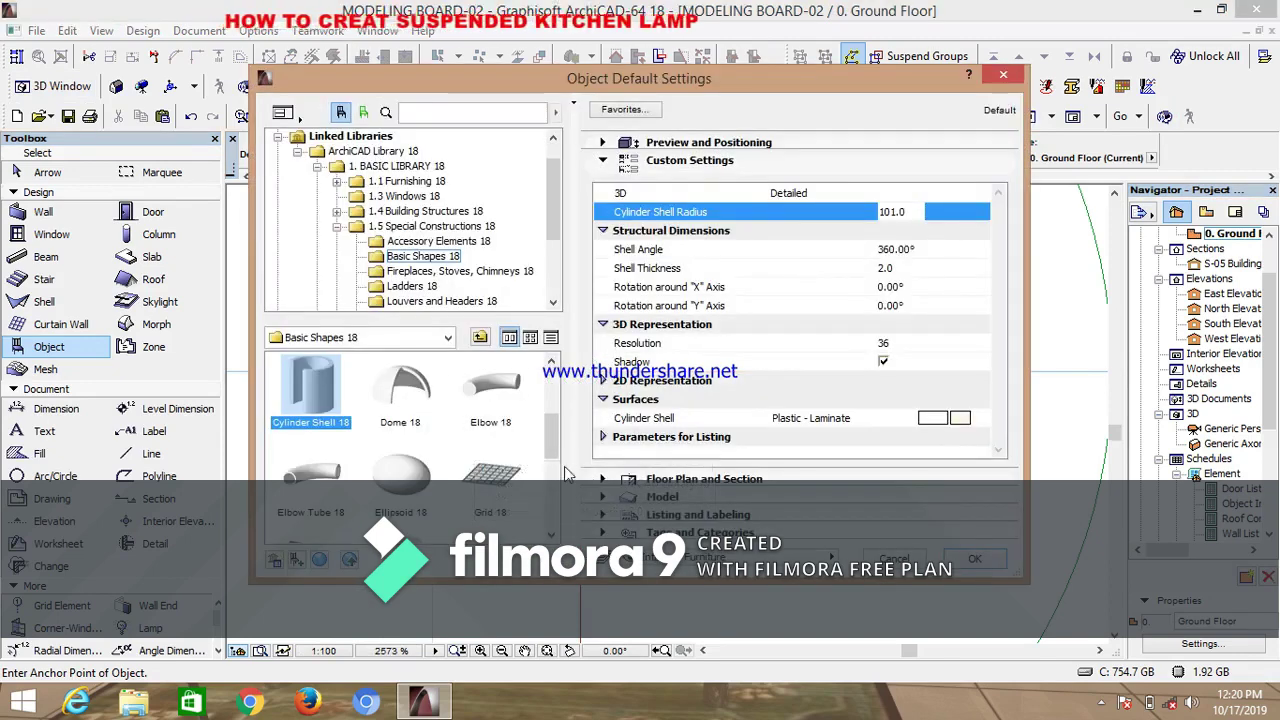
pyautogui.moveTo(554, 438); pyautogui.dragTo(556, 412)
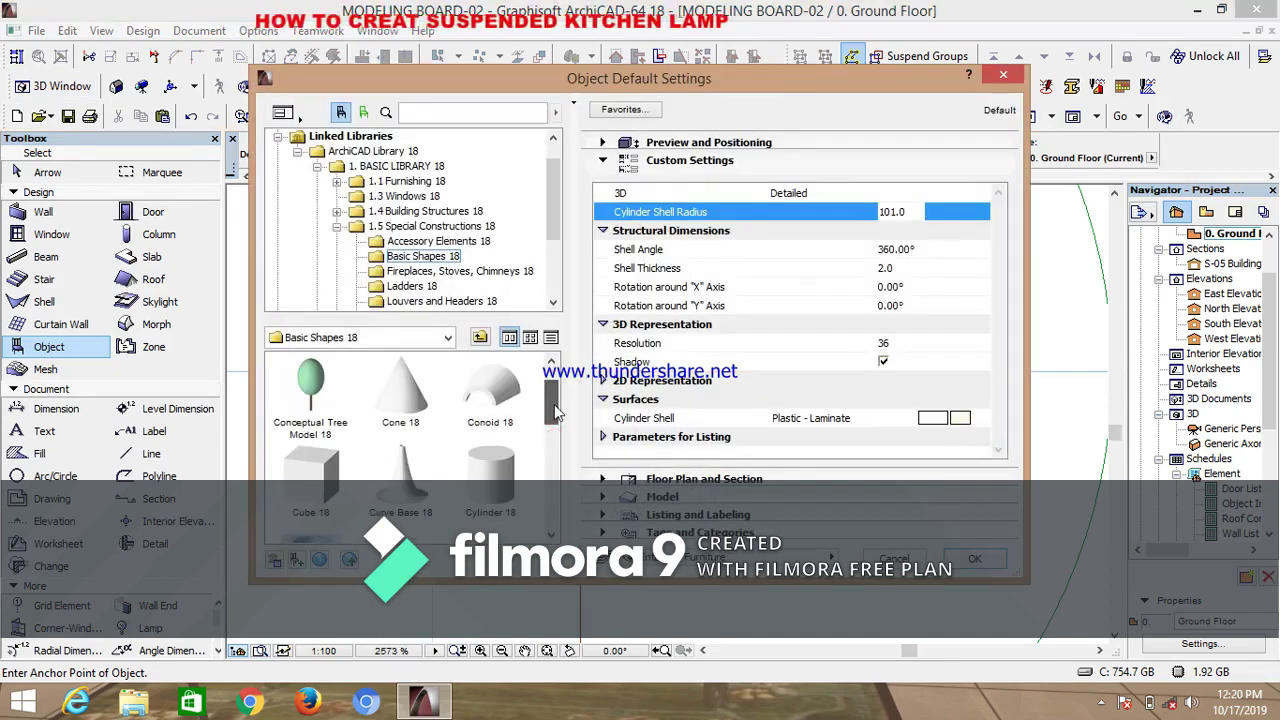
pyautogui.click(489, 394)
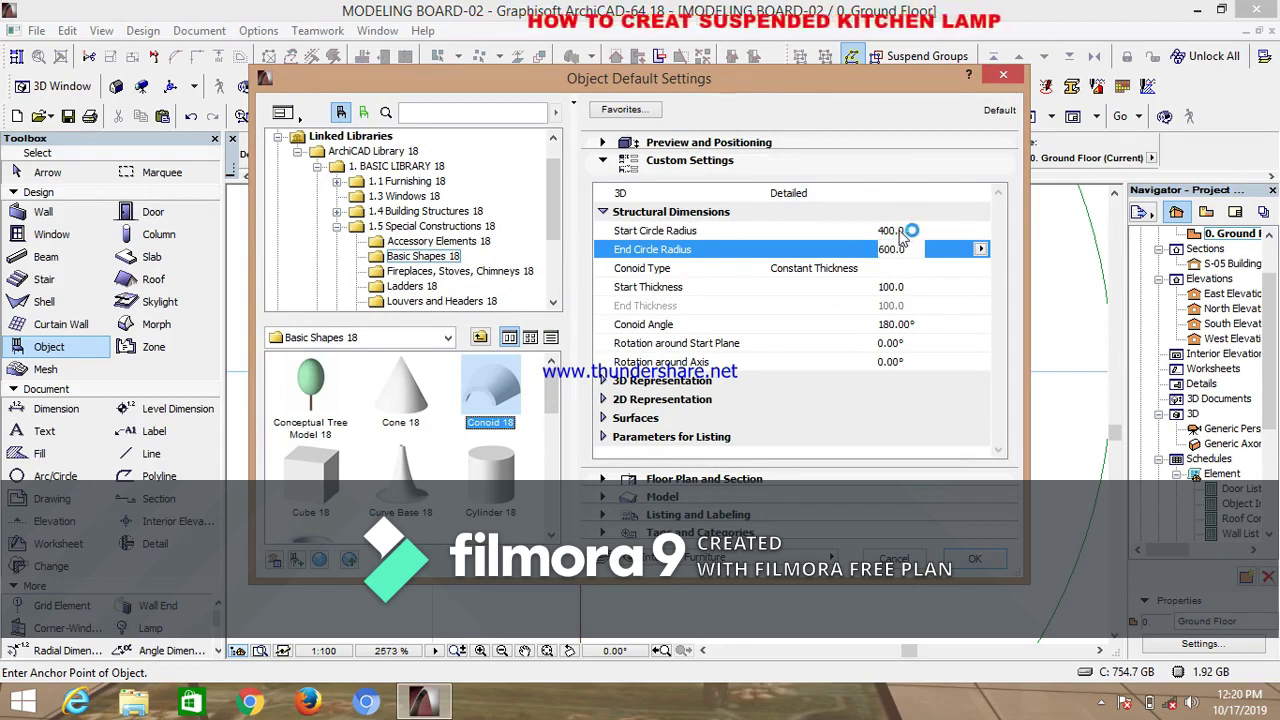
pyautogui.click(897, 231)
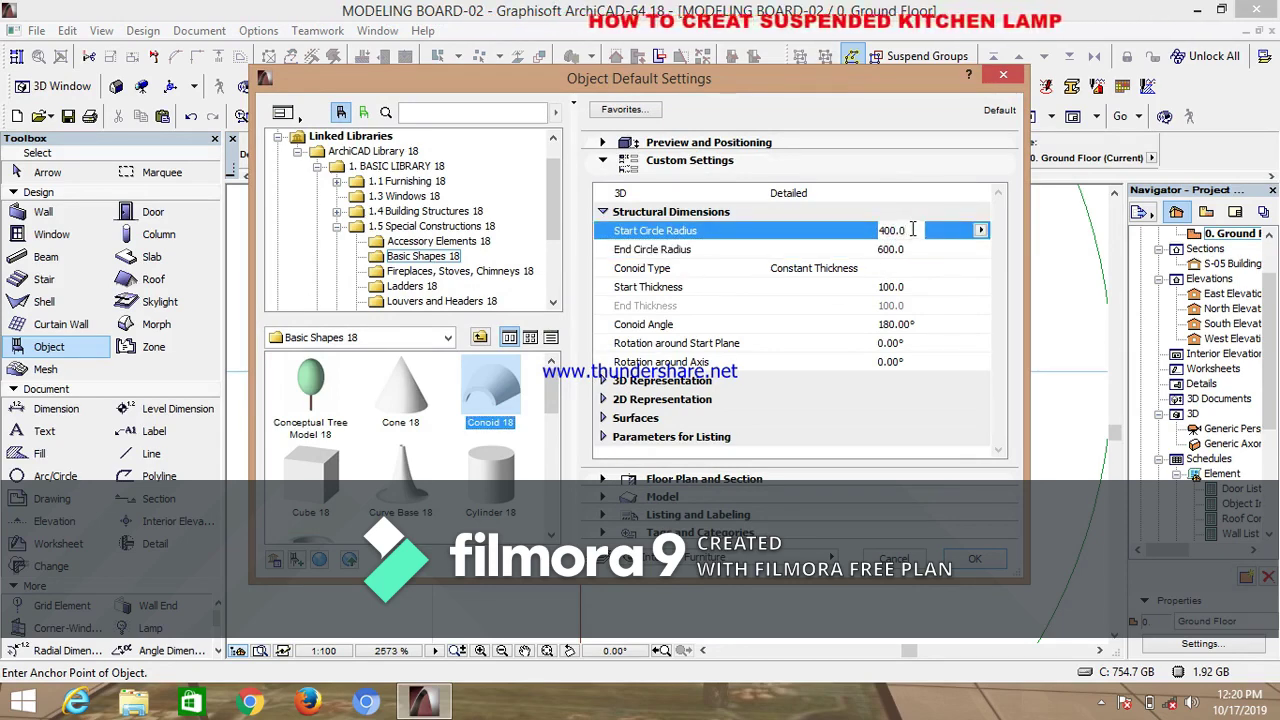
pyautogui.moveTo(912, 230); pyautogui.dragTo(868, 232)
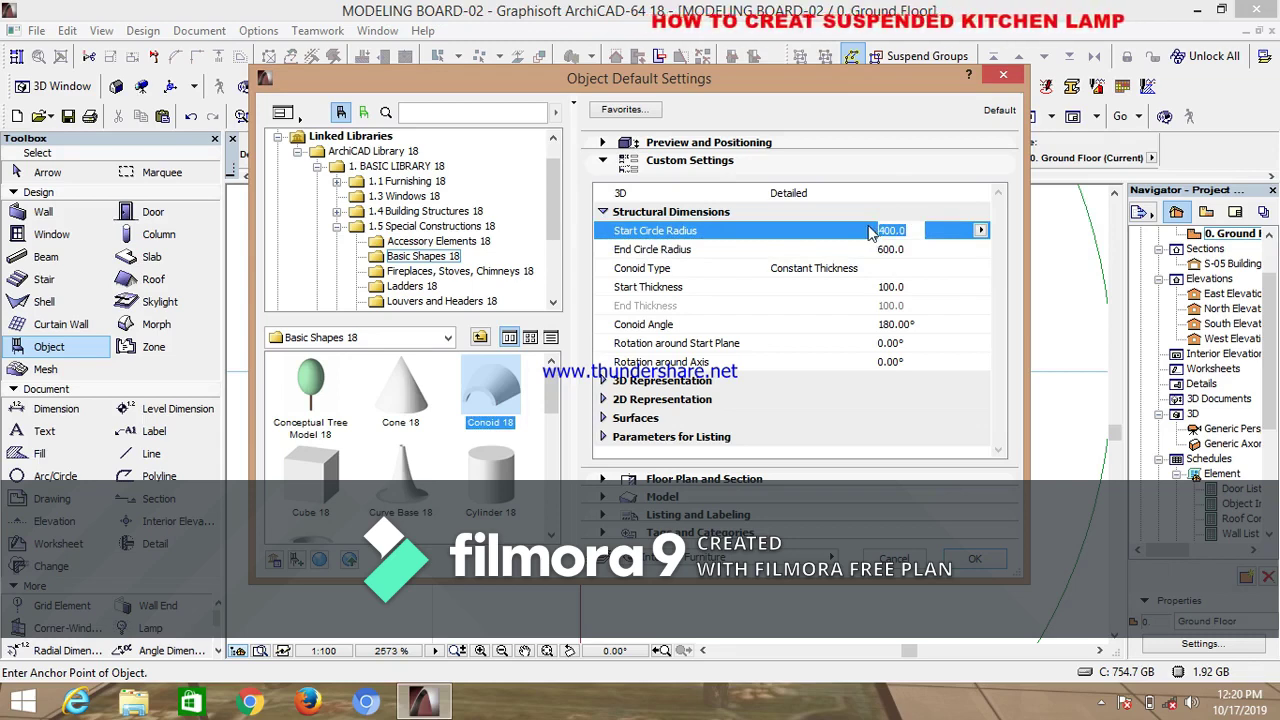
pyautogui.write('10')
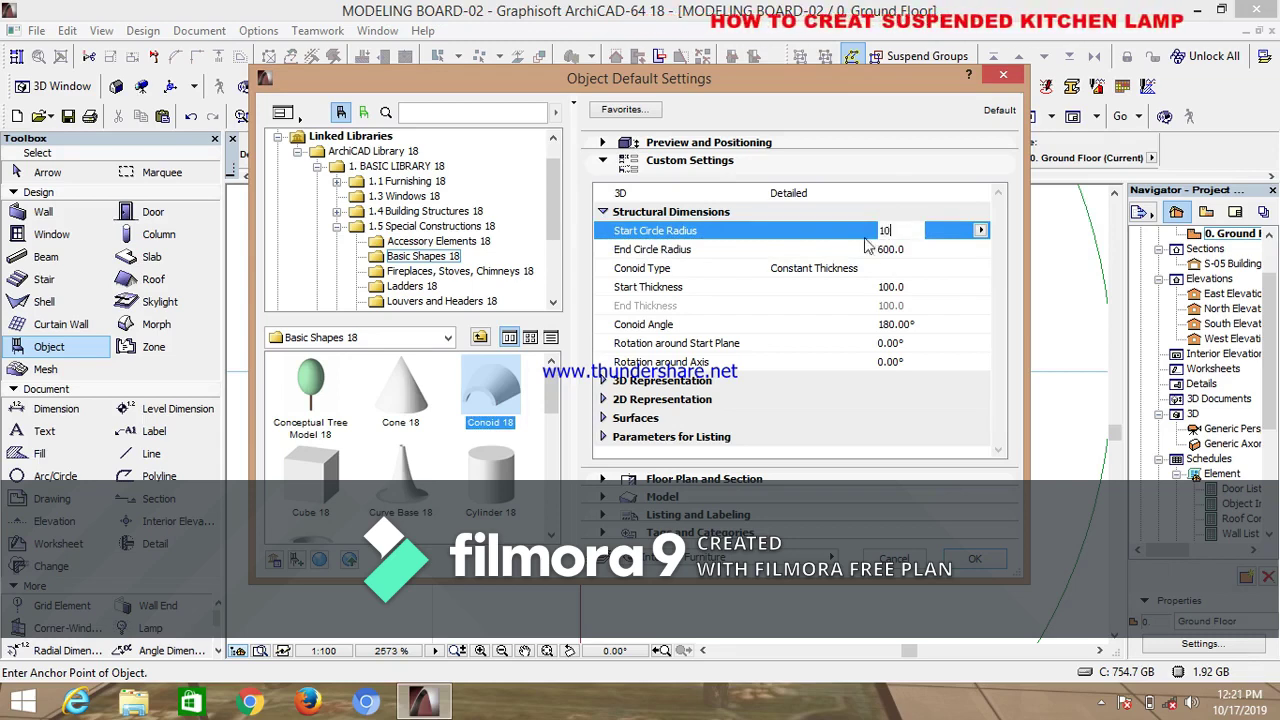
# Set the conoid's end circle radius to 75 mm and its start thickness to 2 mm
pyautogui.click(908, 249)
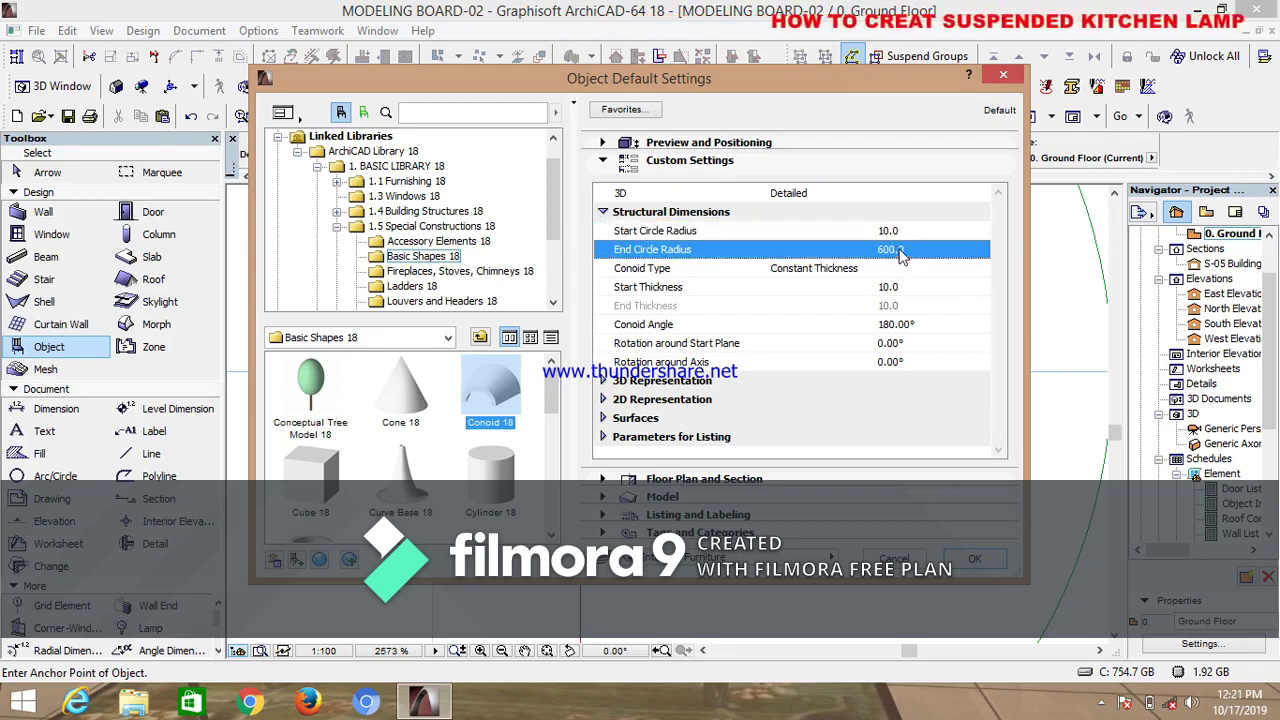
pyautogui.moveTo(910, 249); pyautogui.dragTo(870, 249)
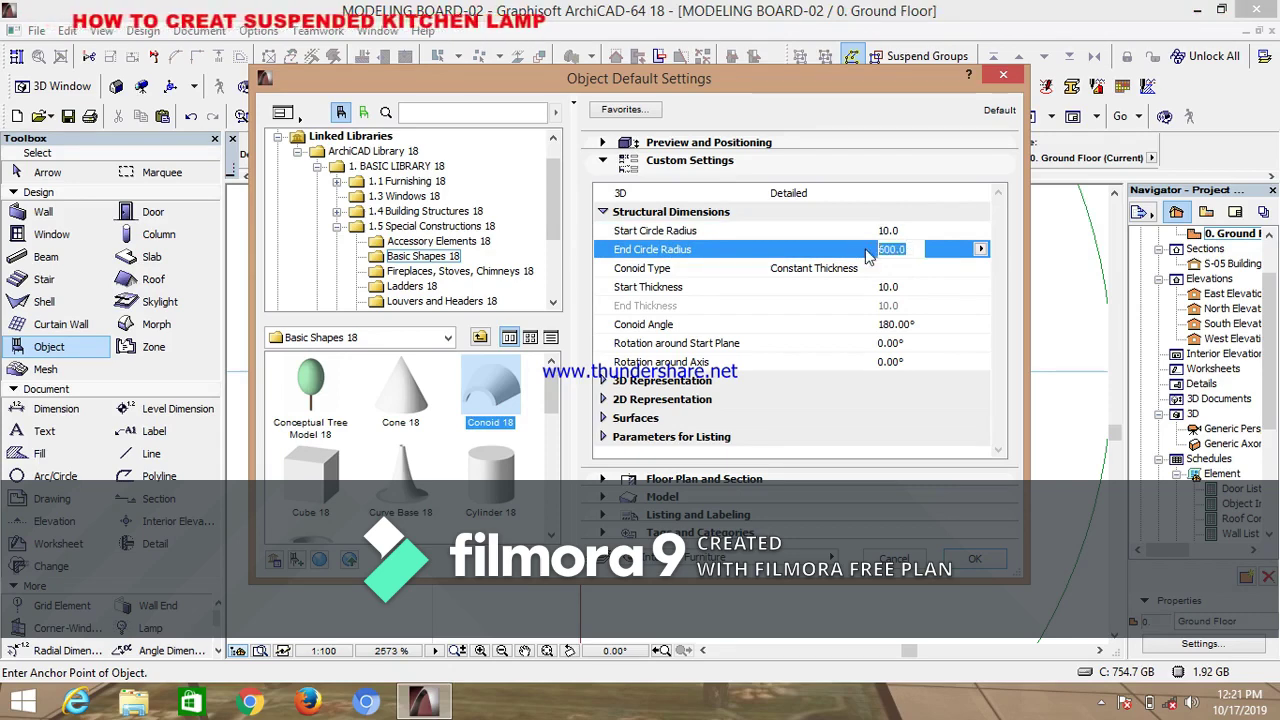
pyautogui.write('75')
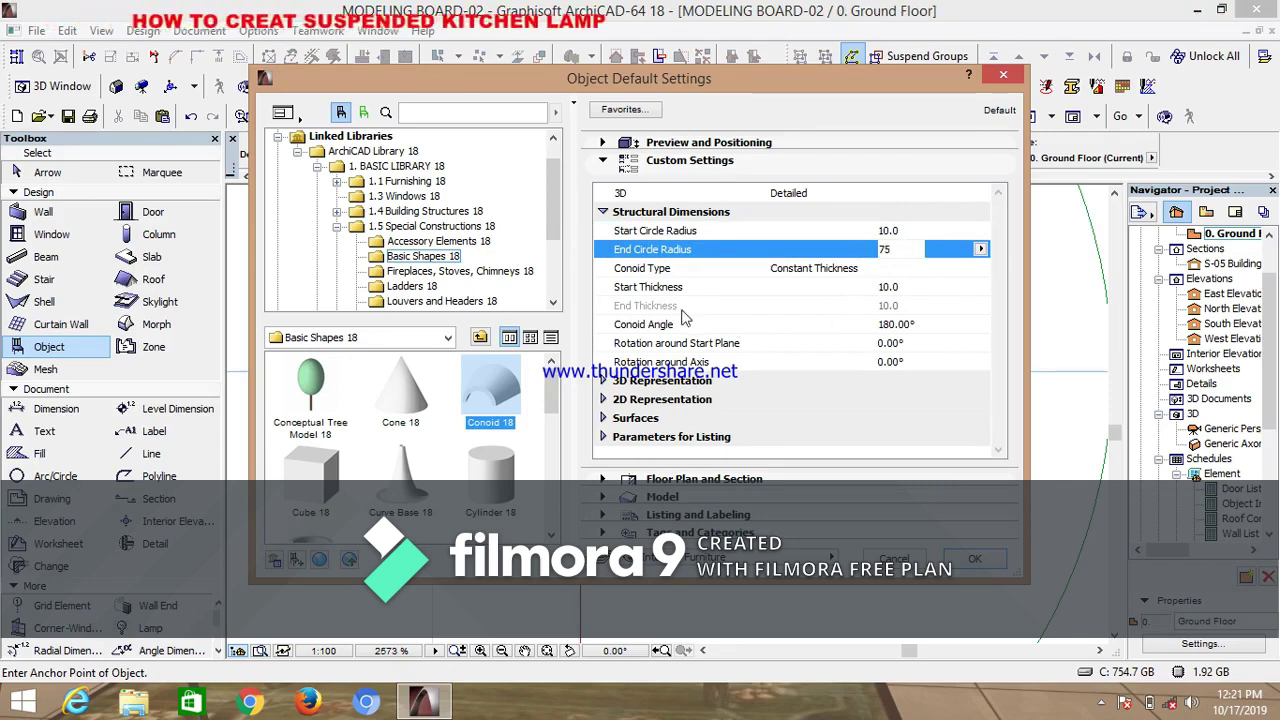
pyautogui.click(886, 288)
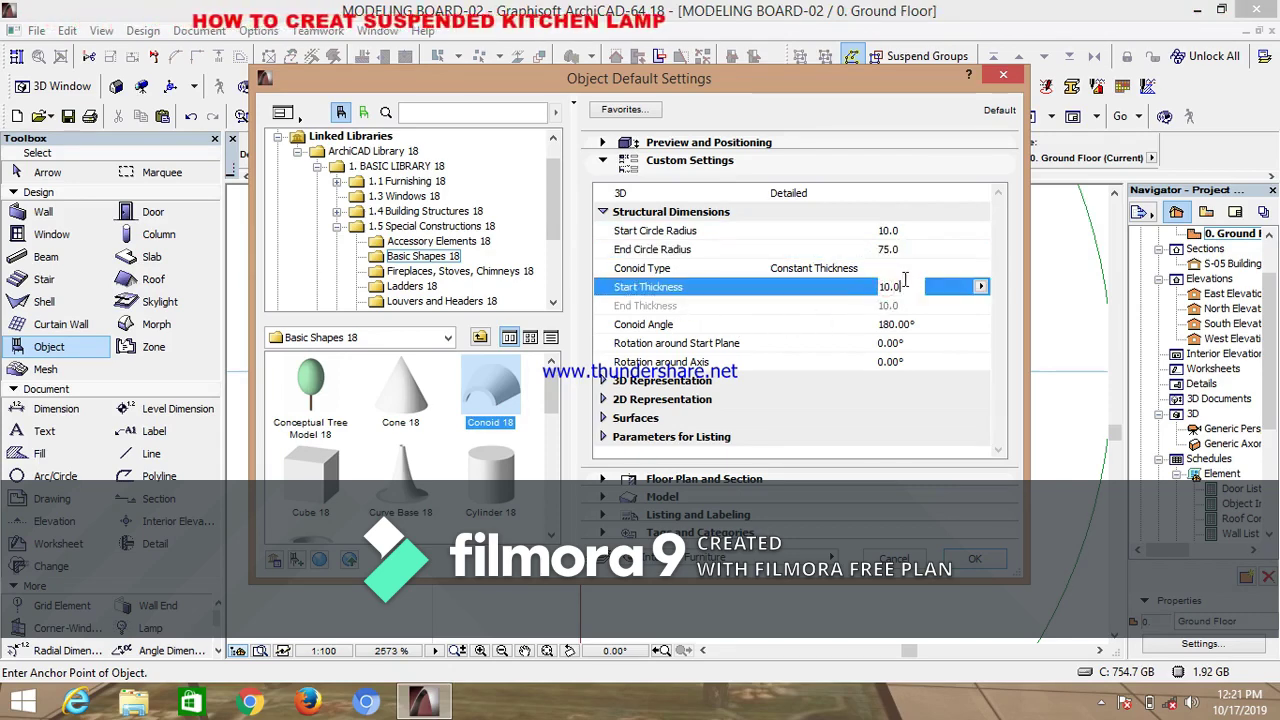
pyautogui.moveTo(905, 287); pyautogui.dragTo(868, 286)
pyautogui.write('2')
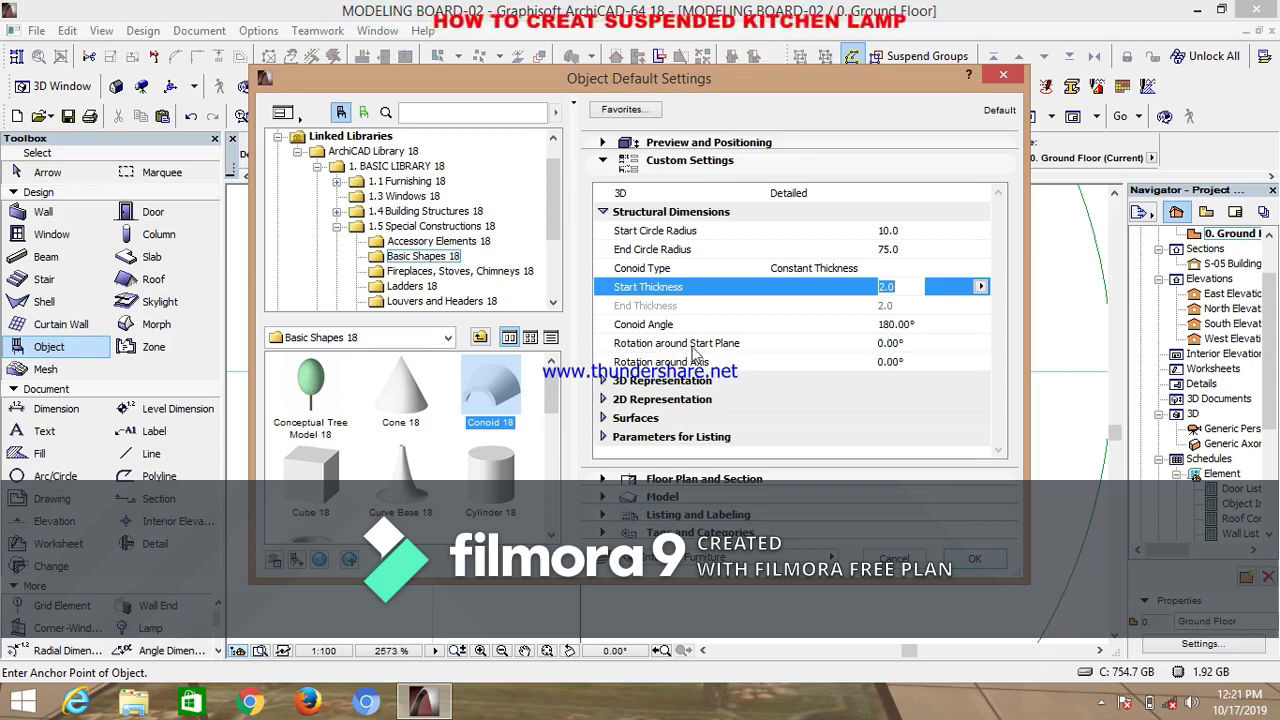
# Set the conoid's rotation around the start plane to 90° and its height to 150 mm, and accept the object settings
pyautogui.click(901, 343)
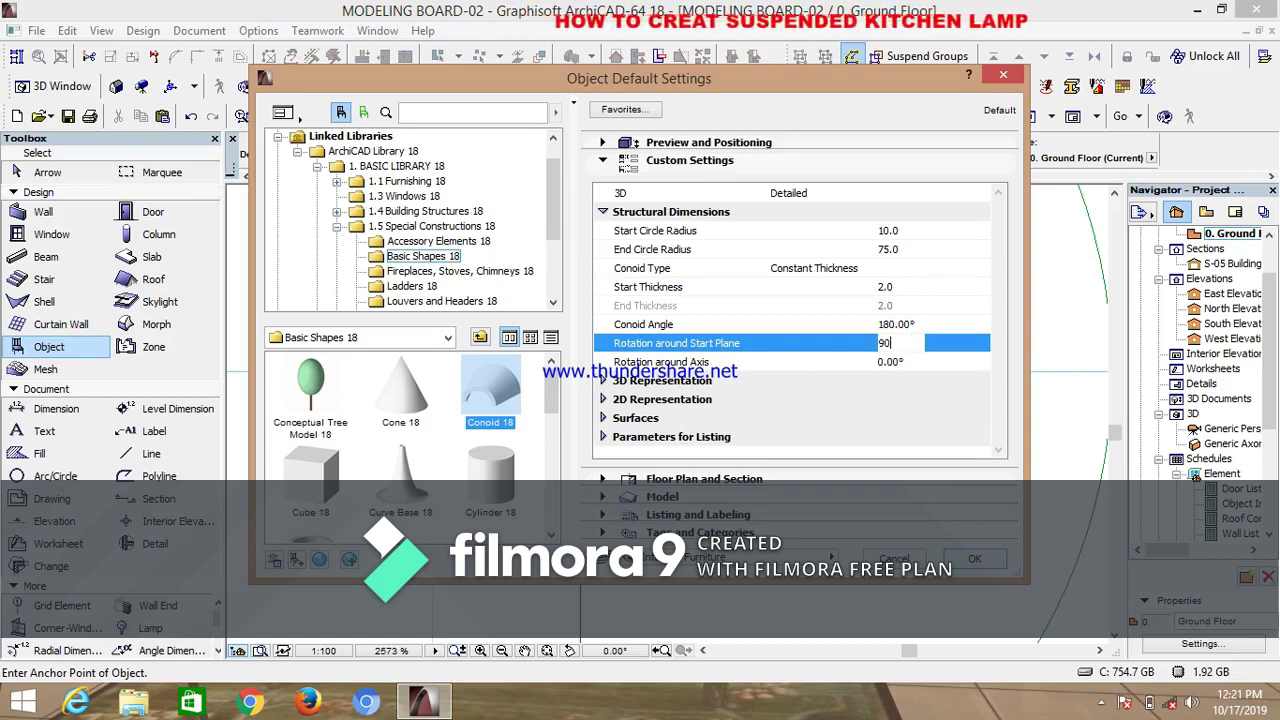
pyautogui.write('90')
pyautogui.press('Return')
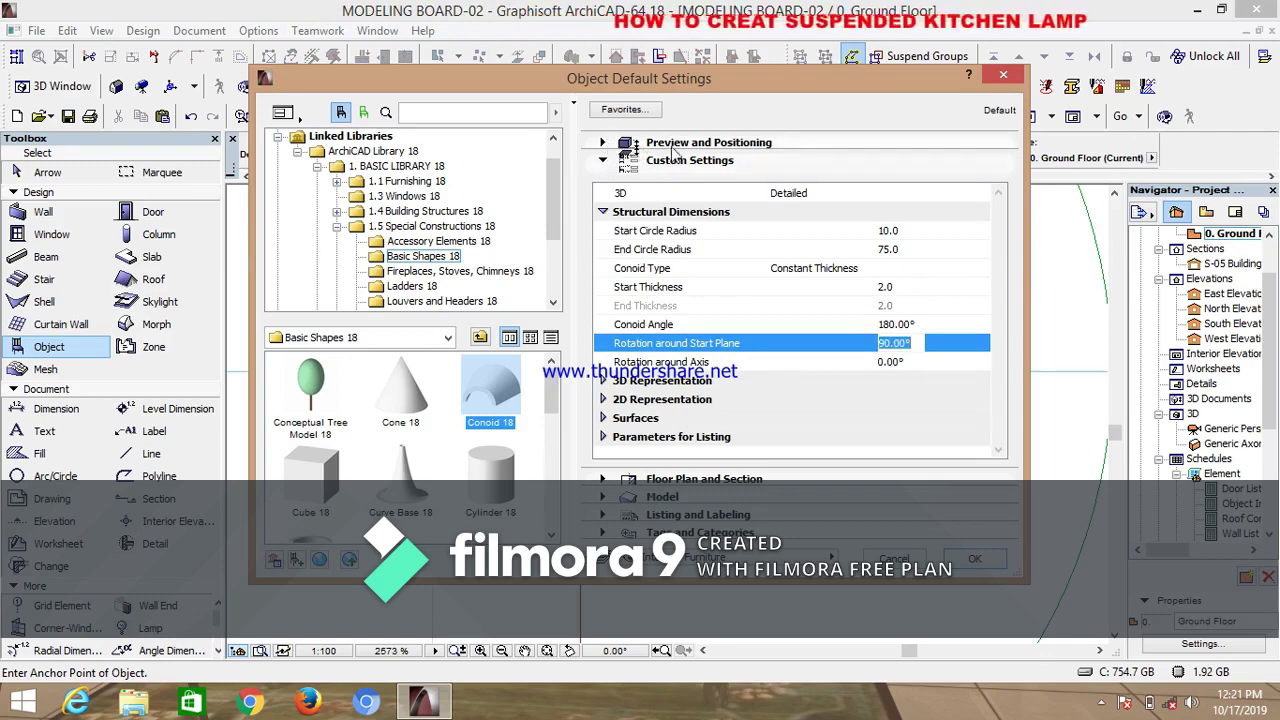
pyautogui.click(603, 142)
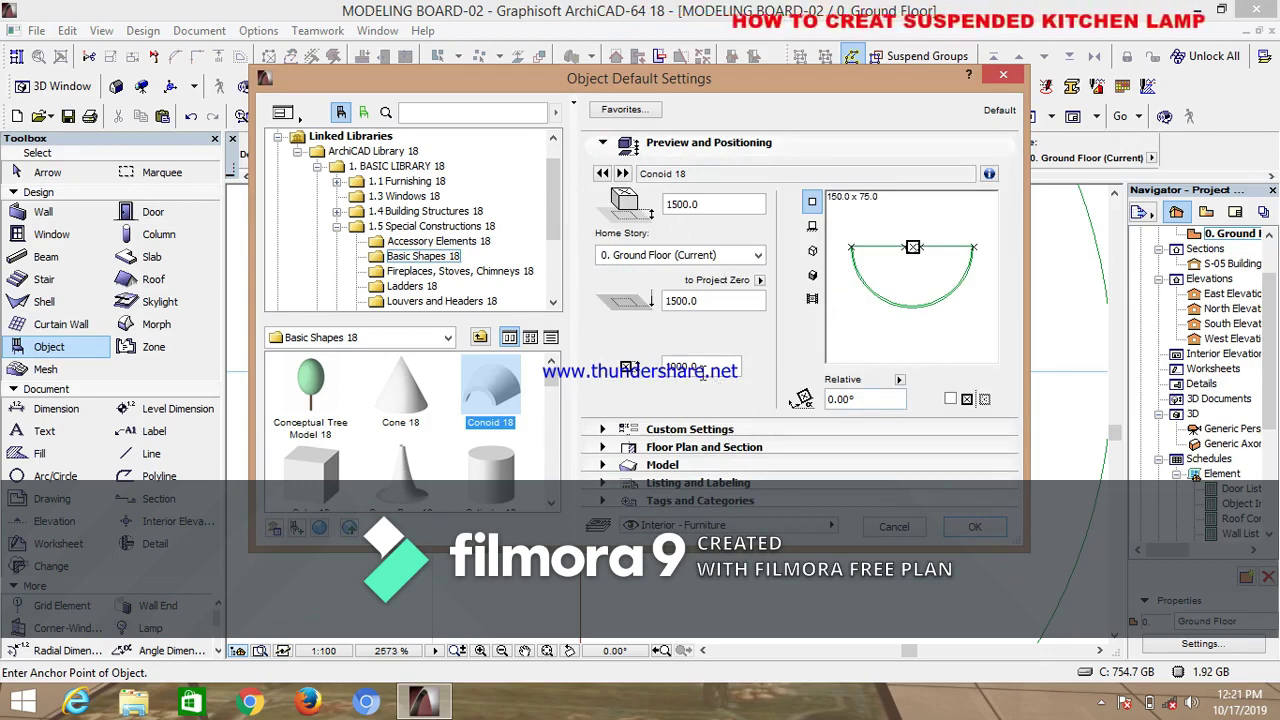
pyautogui.doubleClick(698, 366)
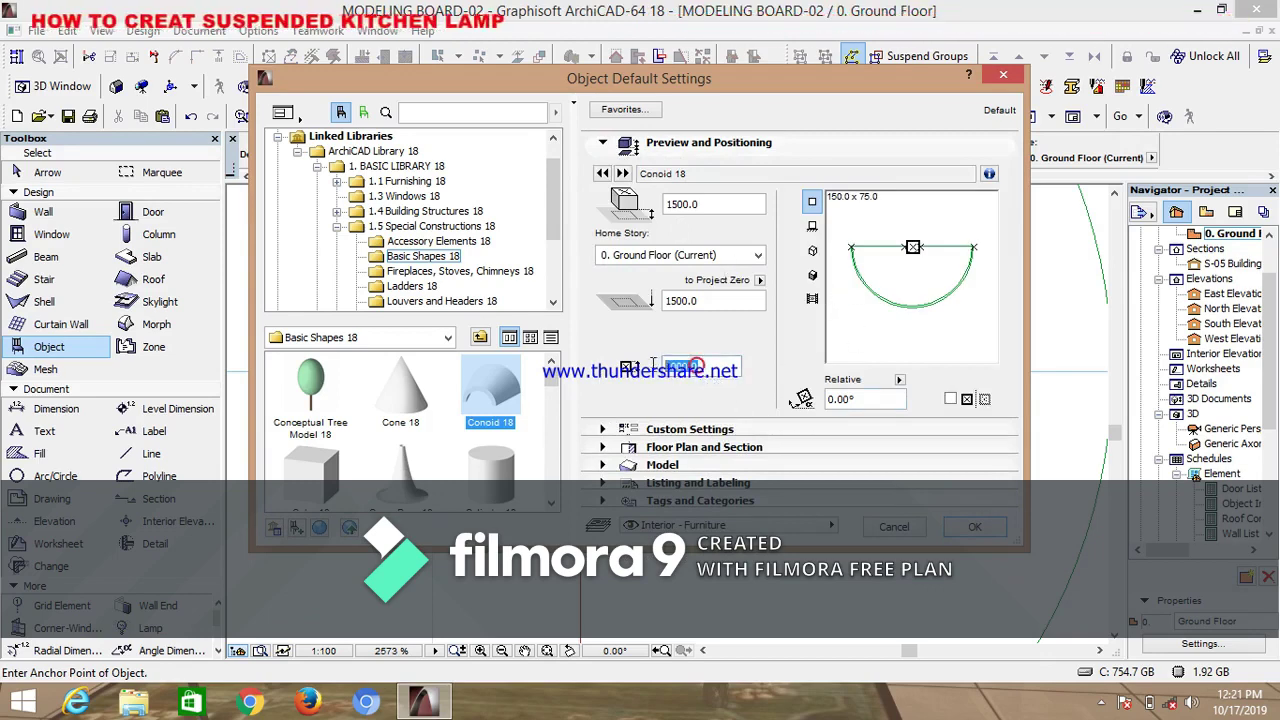
pyautogui.write('150')
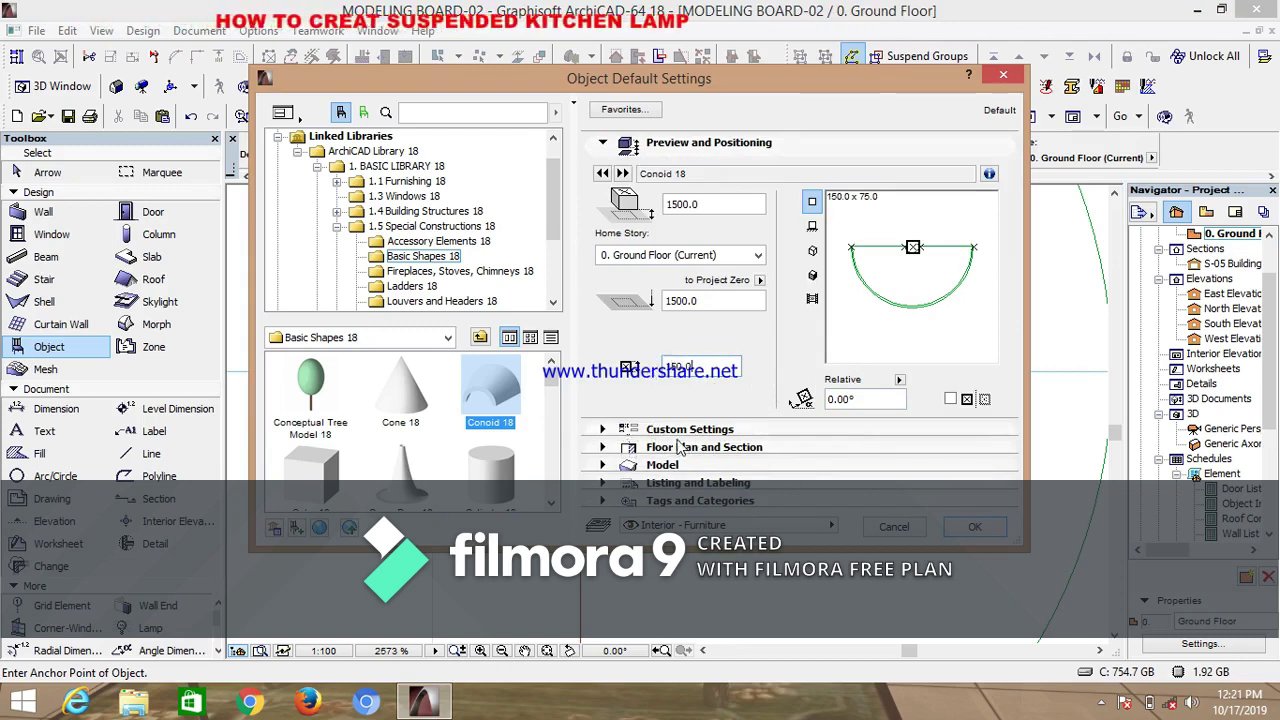
pyautogui.click(680, 430)
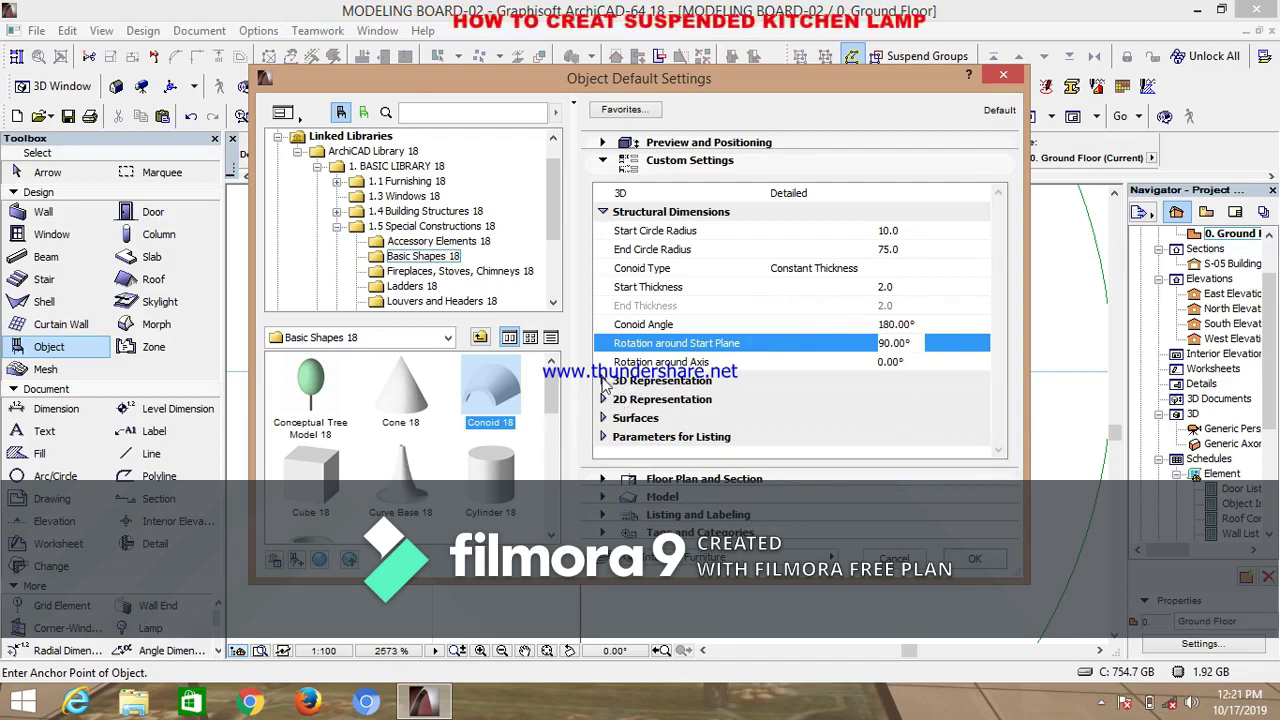
pyautogui.click(603, 381)
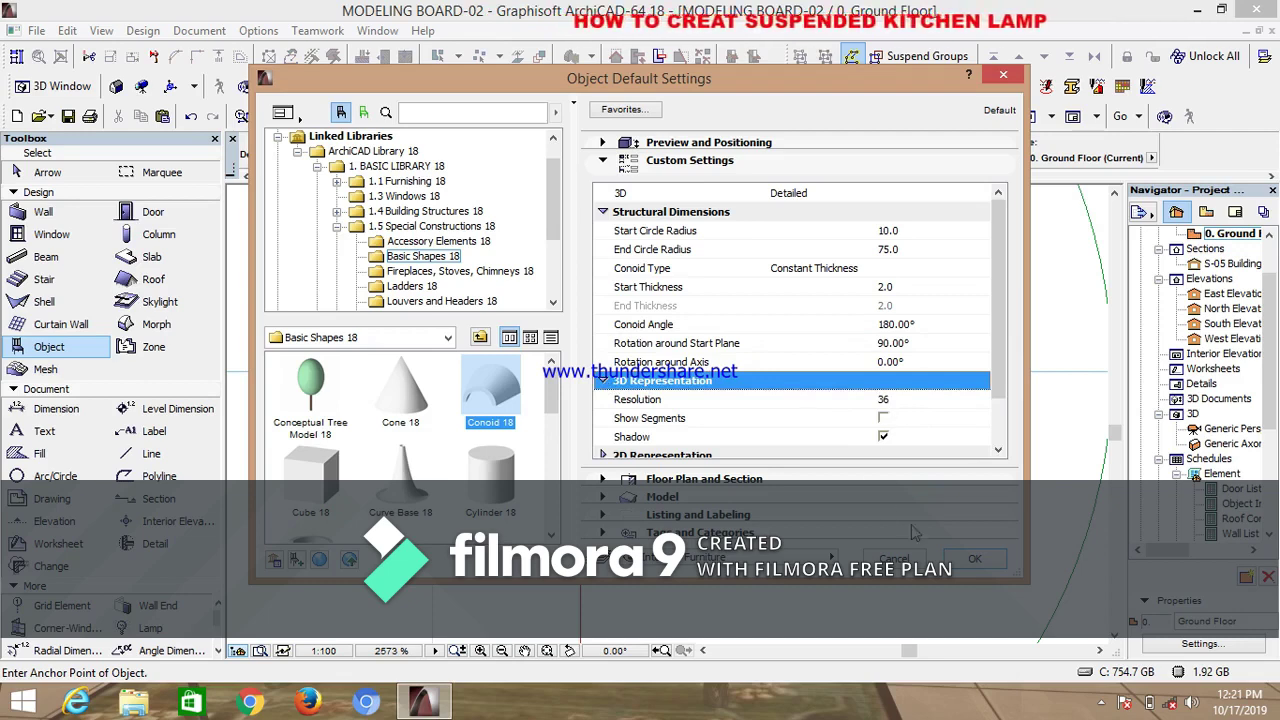
pyautogui.click(975, 560)
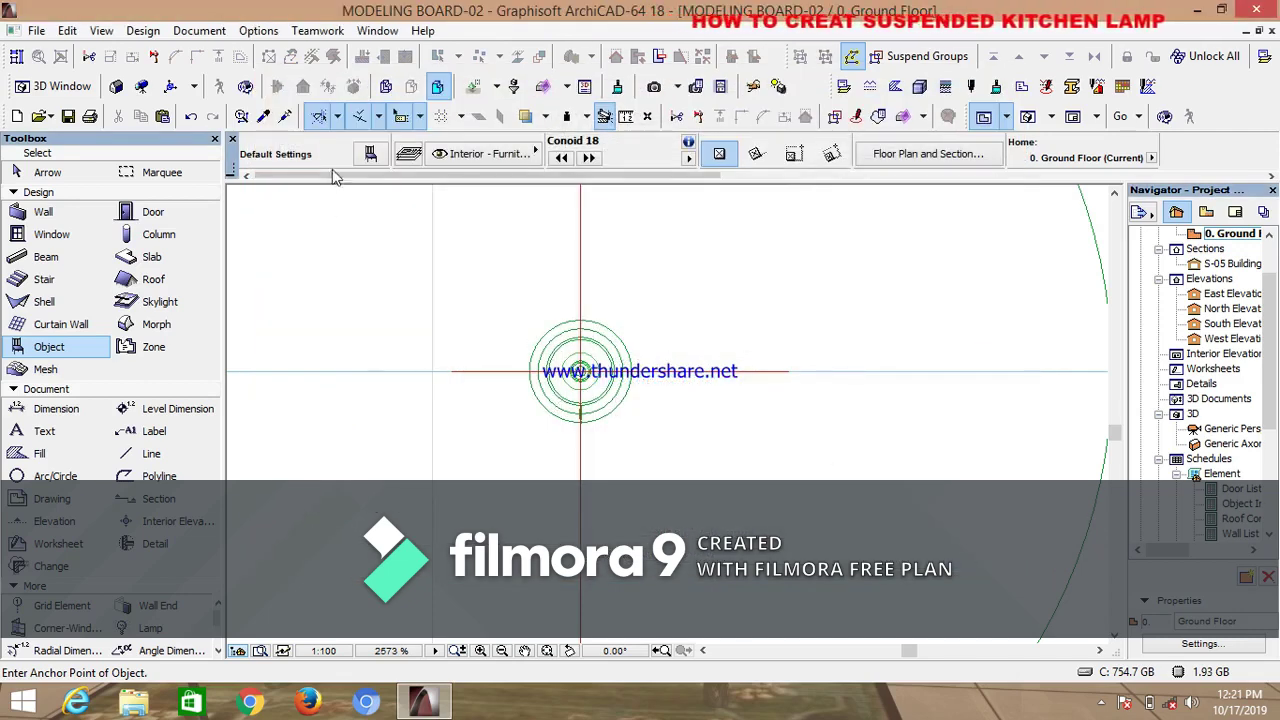
# Place the conoid on the floor plan at the common centre of the lamp's concentric circles
pyautogui.scroll(5, 571, 425)
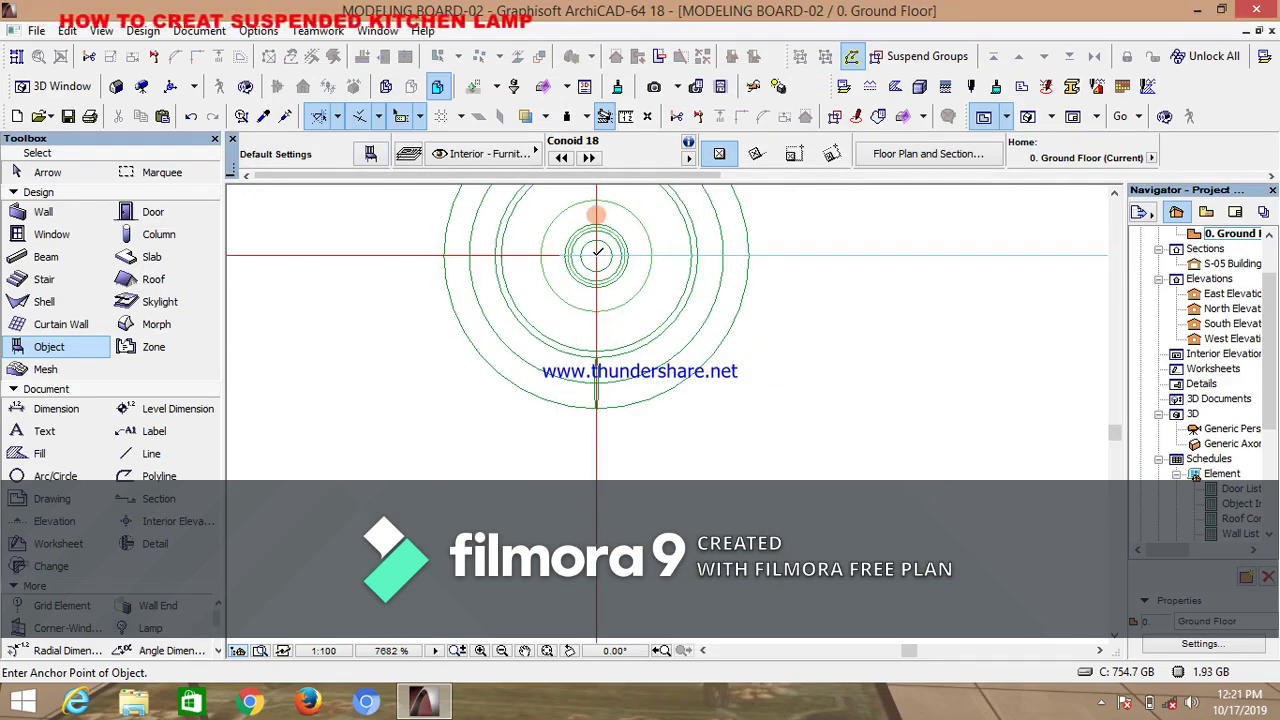
pyautogui.click(597, 253)
pyautogui.scroll(-3, 603, 303)
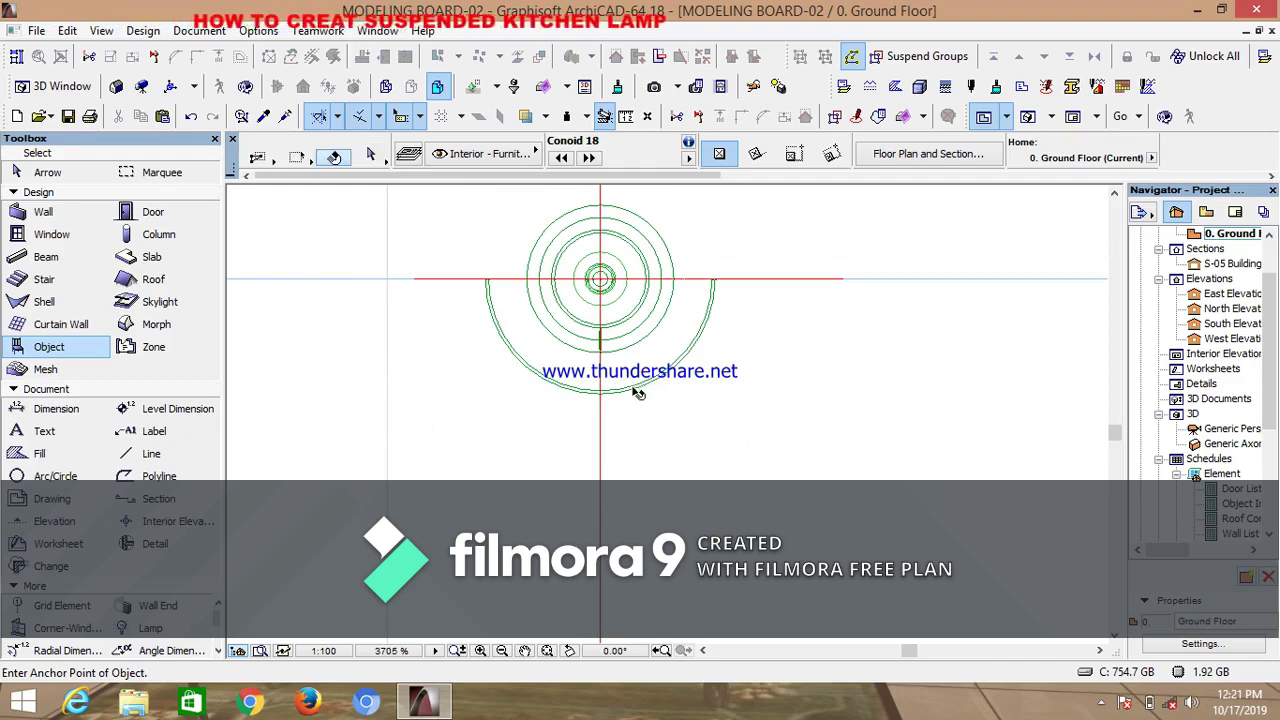
# Select the placed conoid and rotate it half a turn about the lamp's centre so its arc lies above the horizontal axis
pyautogui.click(485, 279)
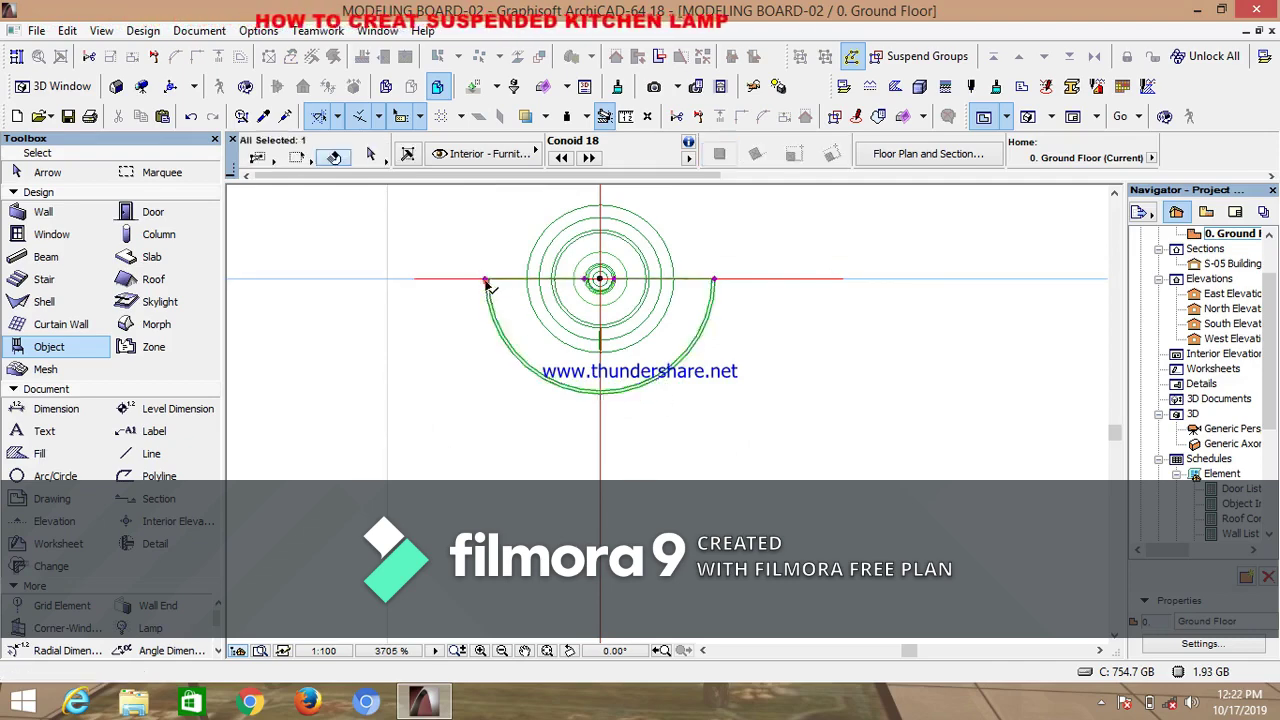
pyautogui.scroll(-3, 679, 394)
pyautogui.scroll(-3, 651, 372)
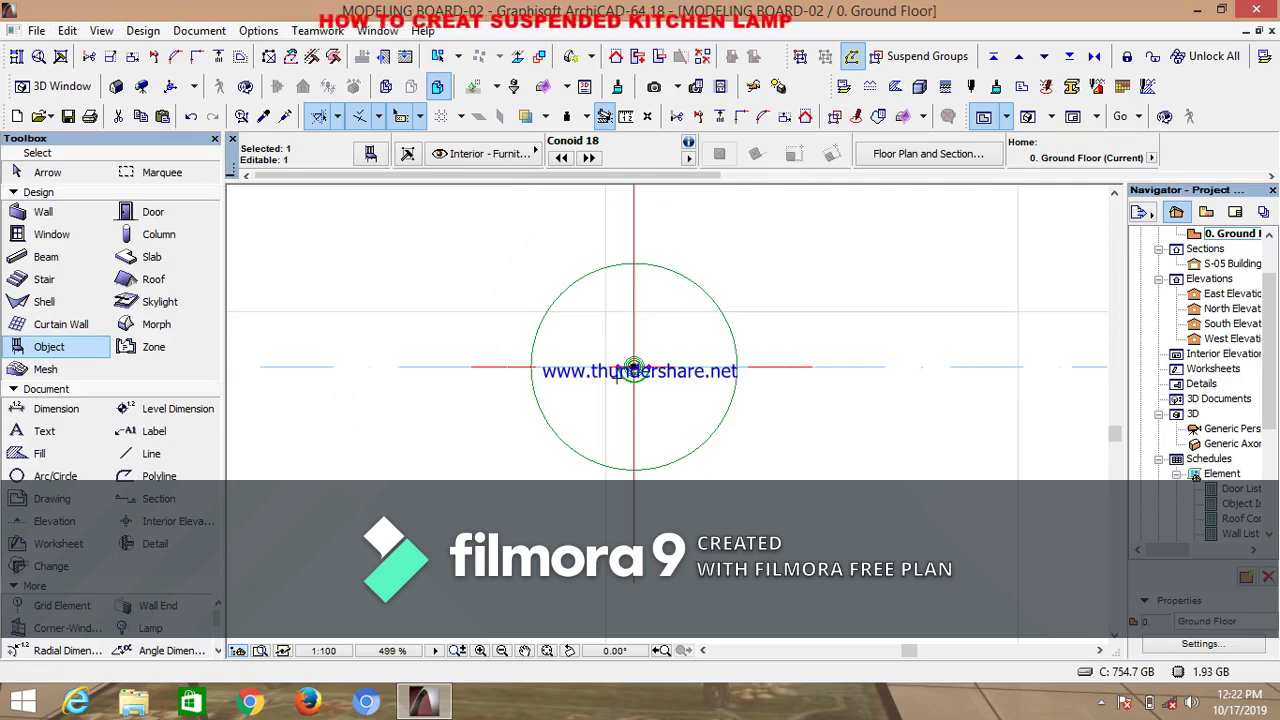
pyautogui.scroll(3, 630, 375)
pyautogui.scroll(3, 622, 378)
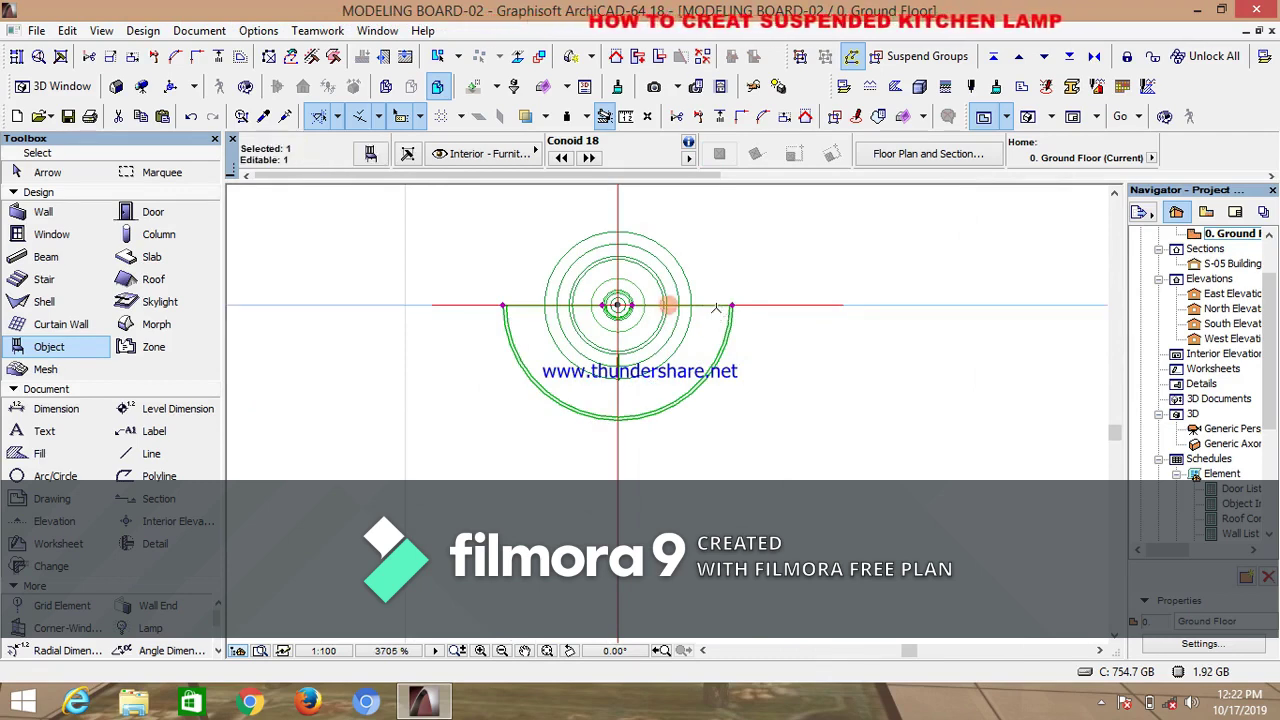
pyautogui.hotkey('ctrl', 'e')
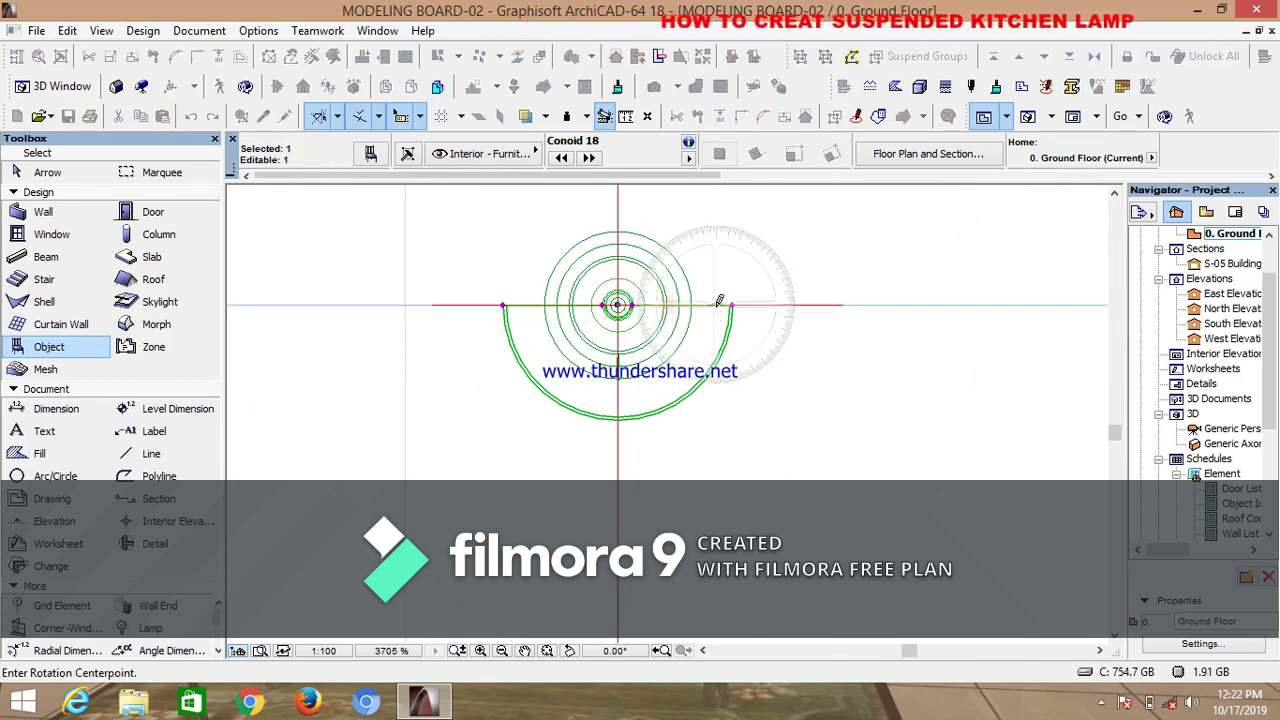
pyautogui.click(618, 304)
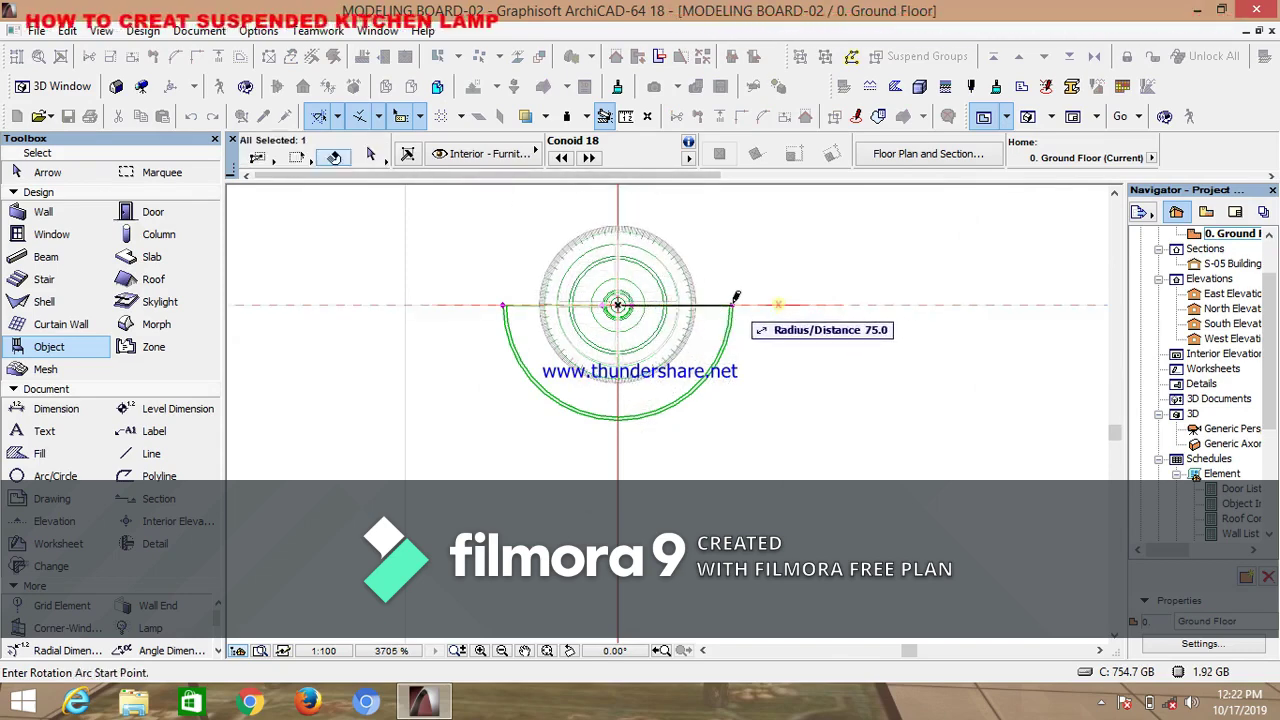
pyautogui.click(732, 305)
pyautogui.click(484, 296)
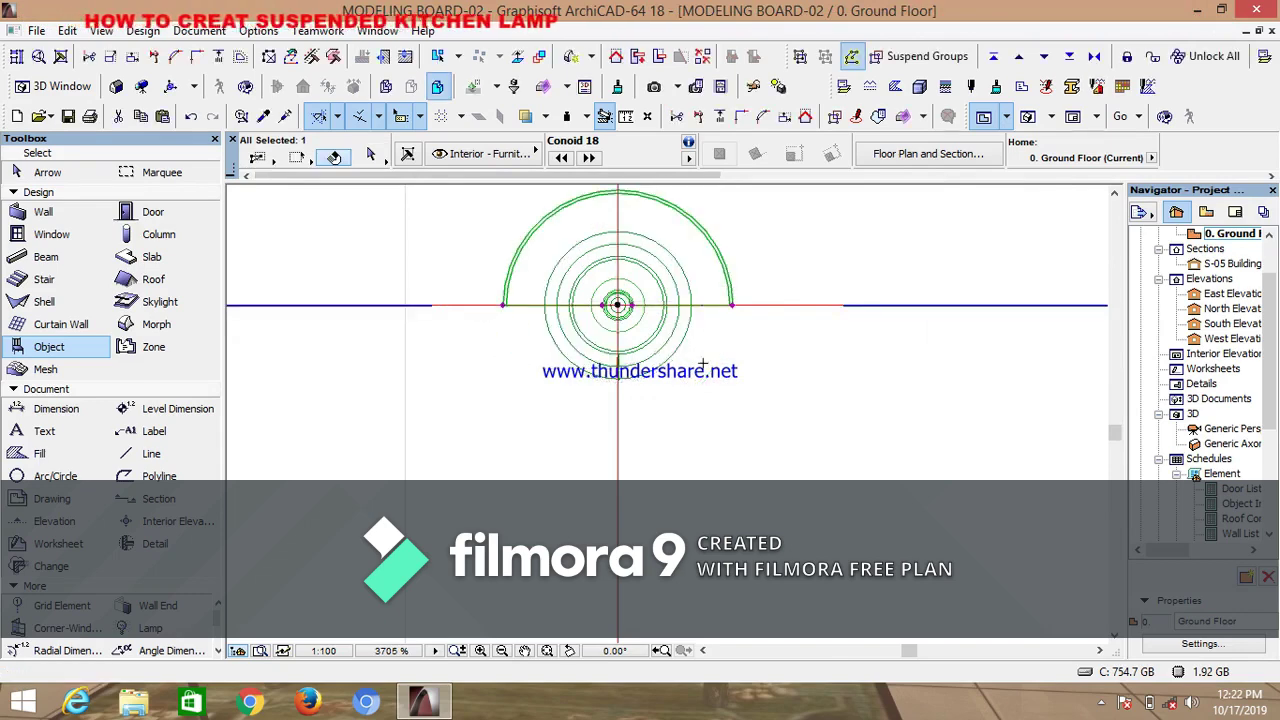
# In the S-05 building section, select the new conoid below the bulb and start moving it
pyautogui.click(1228, 264)
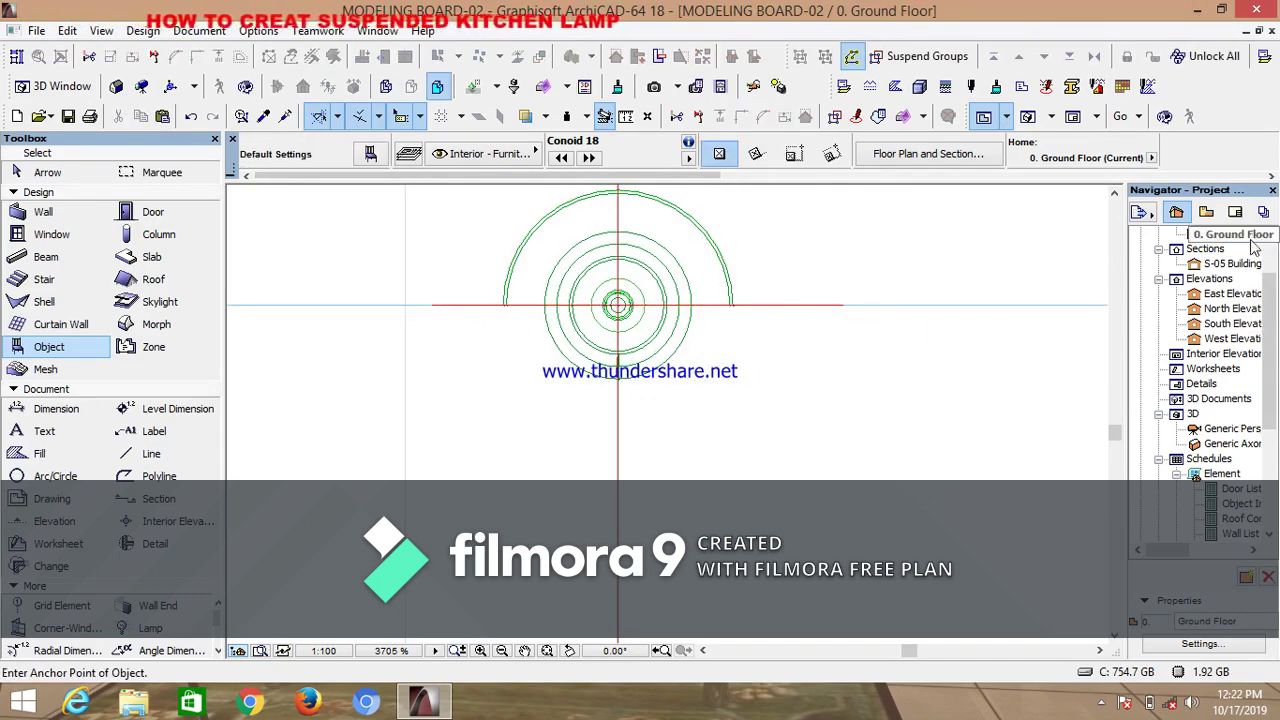
pyautogui.doubleClick(1222, 266)
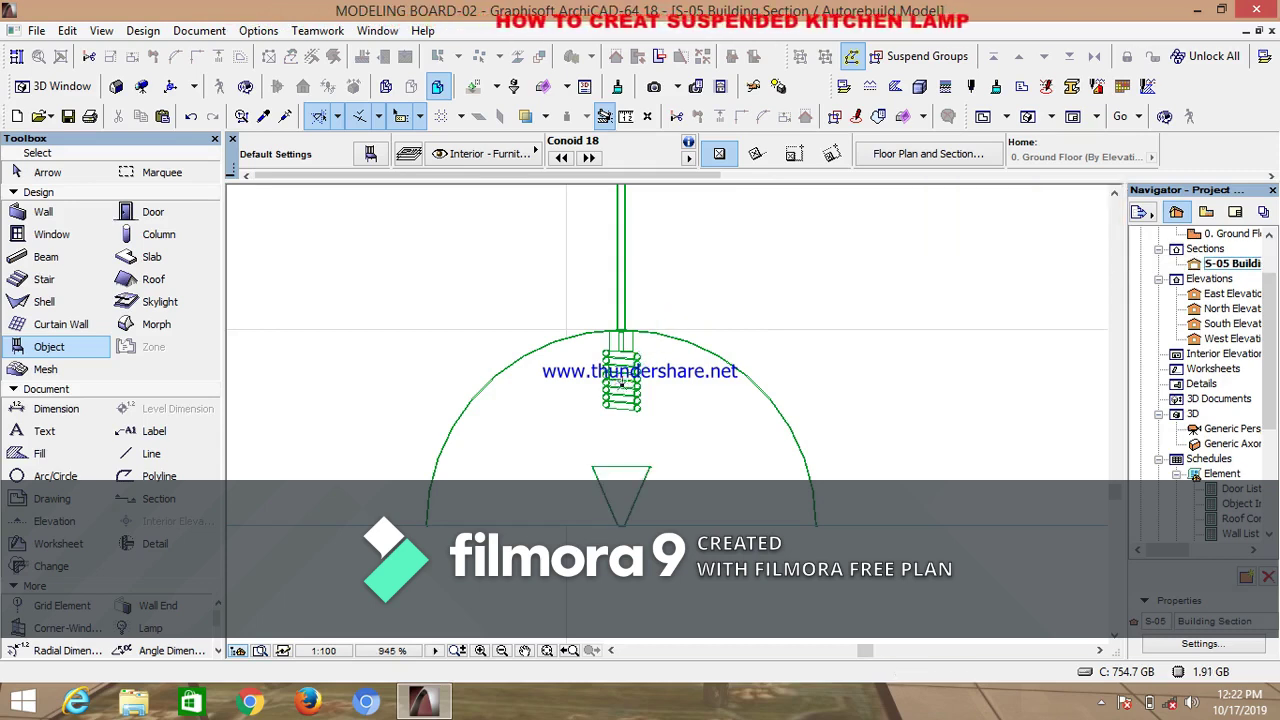
pyautogui.click(633, 517)
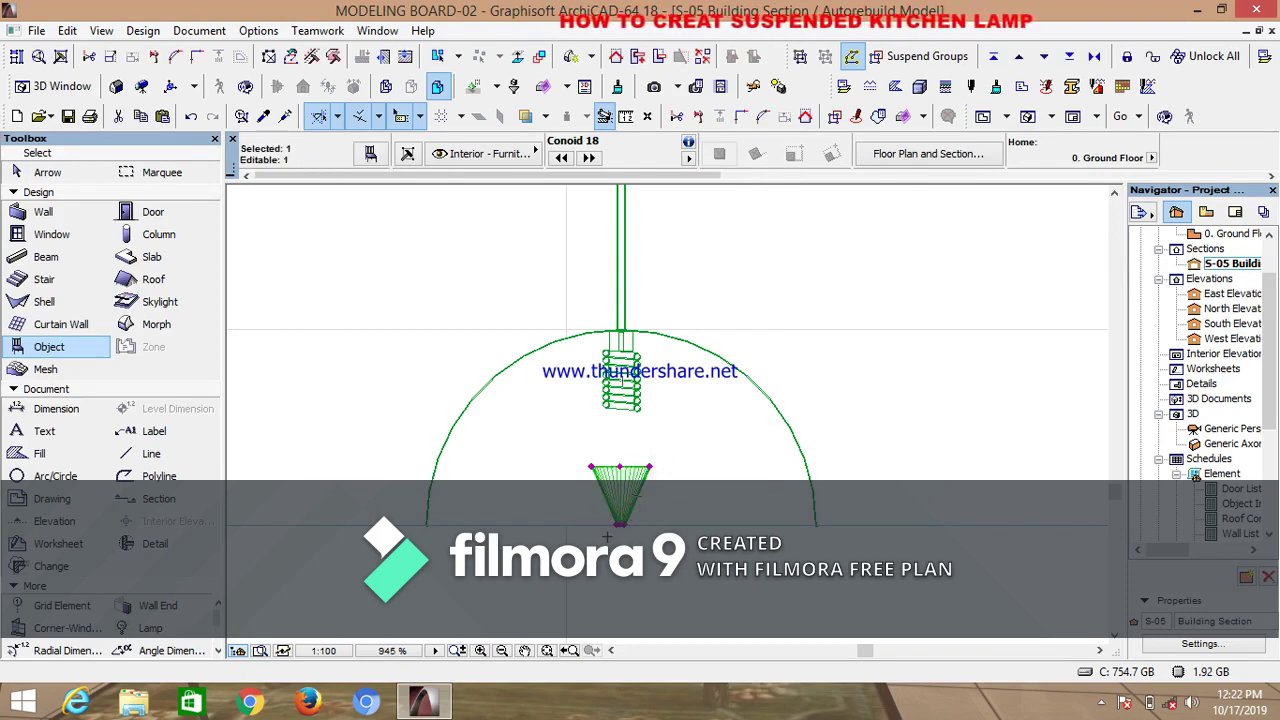
pyautogui.scroll(1, 604, 535)
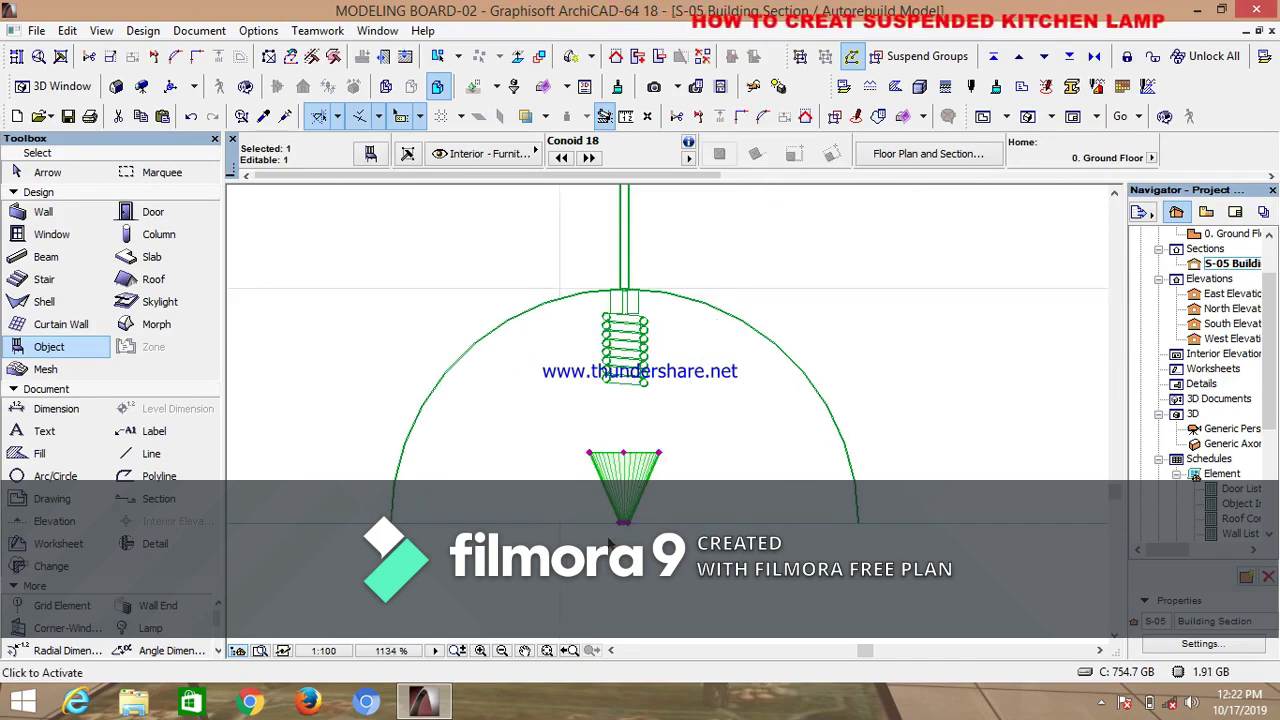
pyautogui.hotkey('ctrl', 'd')
pyautogui.scroll(5, 612, 535)
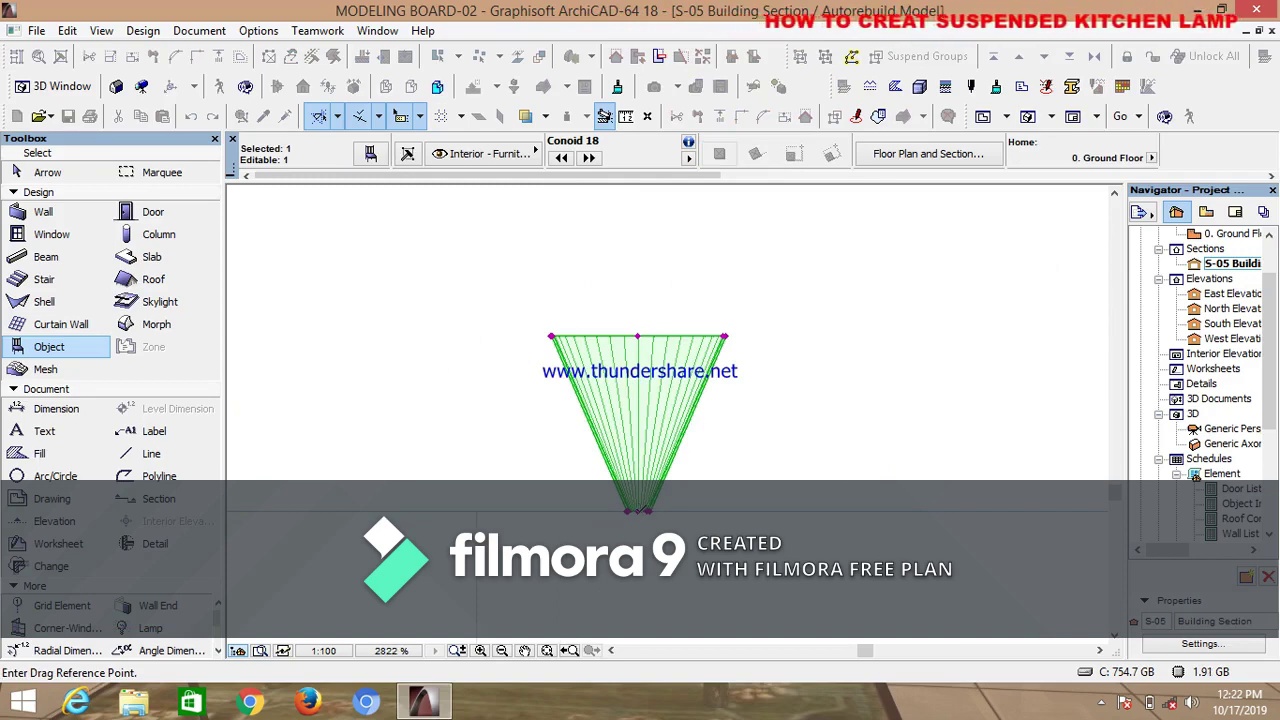